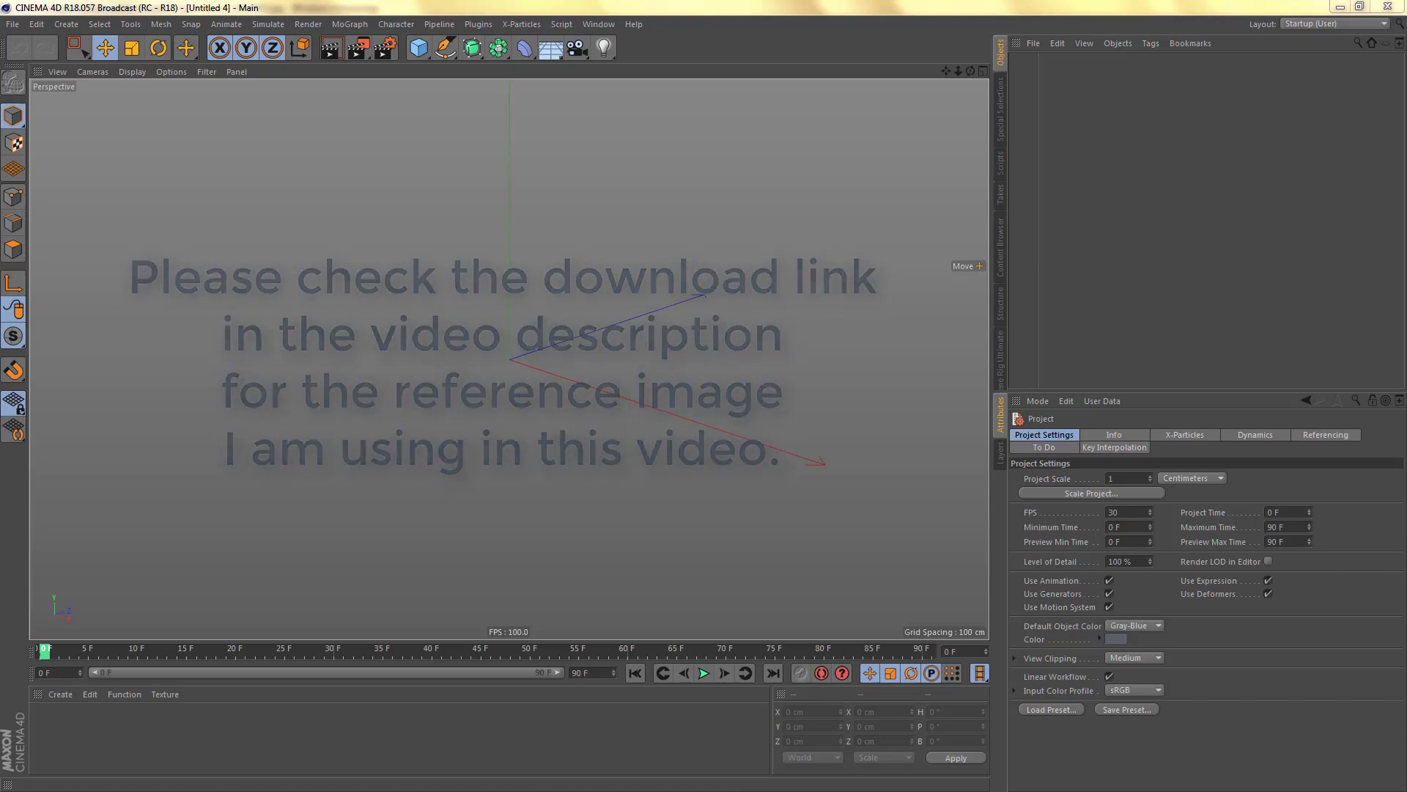
Show only the Front view and load the Chinese pattern reference image from the file browser as its background.
middle_click(625, 415)
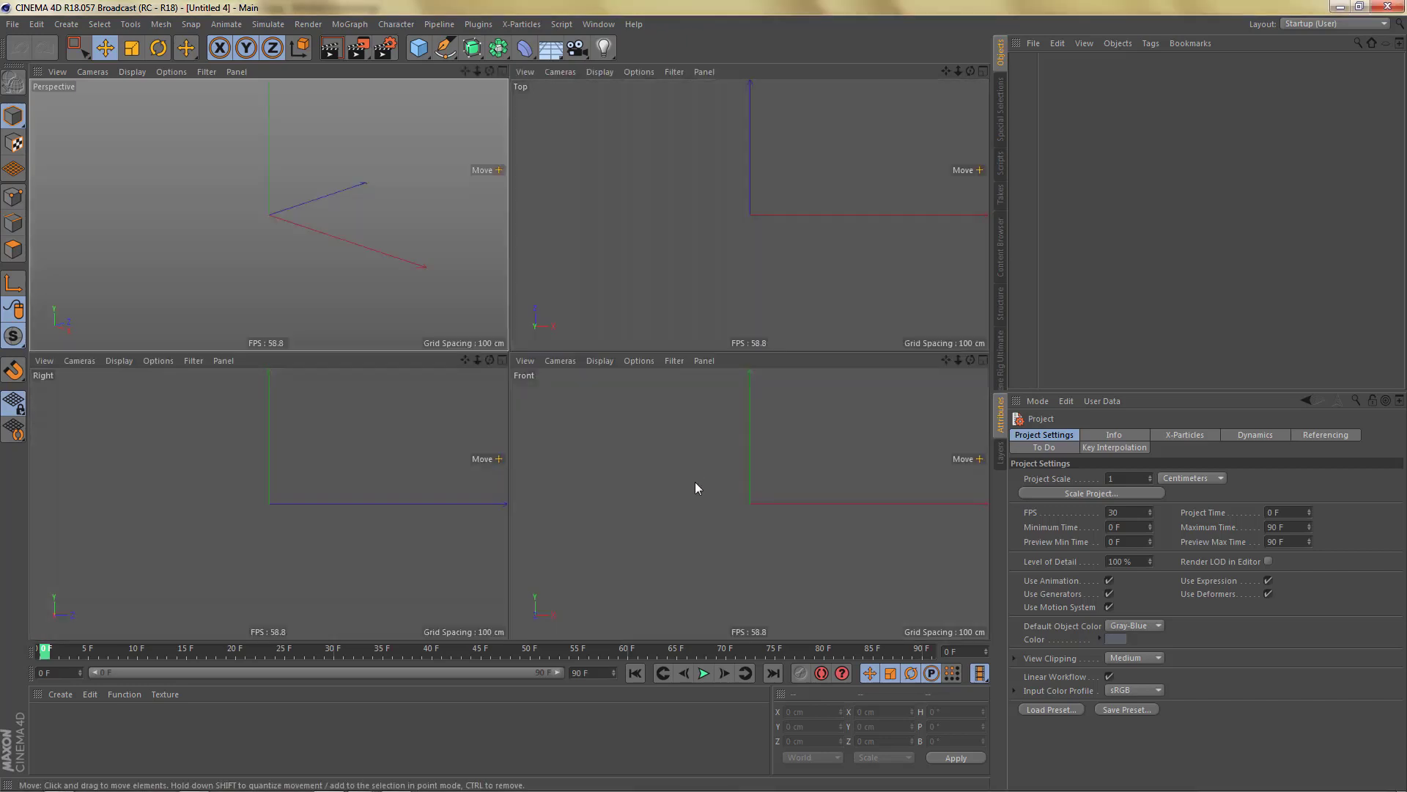
middle_click(695, 481)
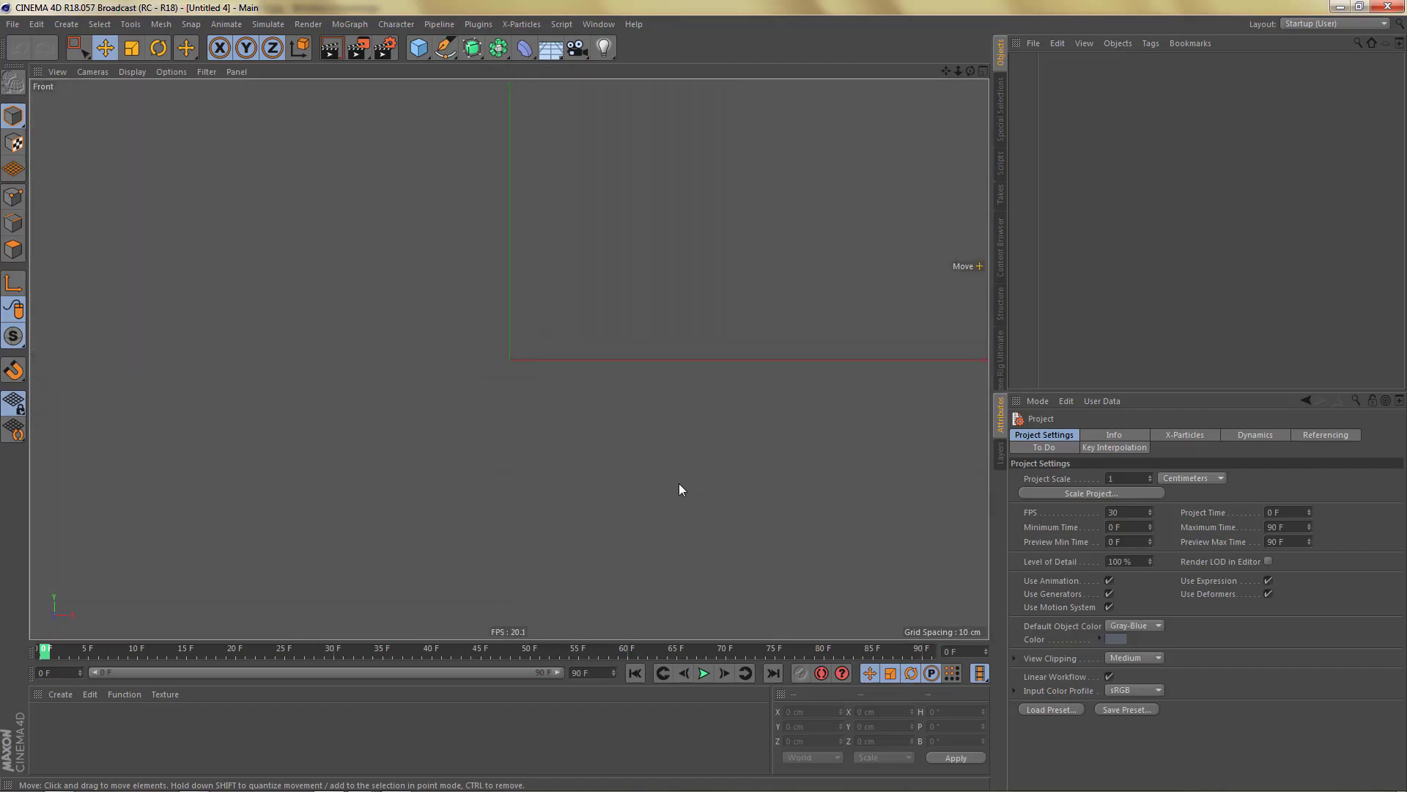
key(alt+Tab)
drag(268, 124, 523, 506)
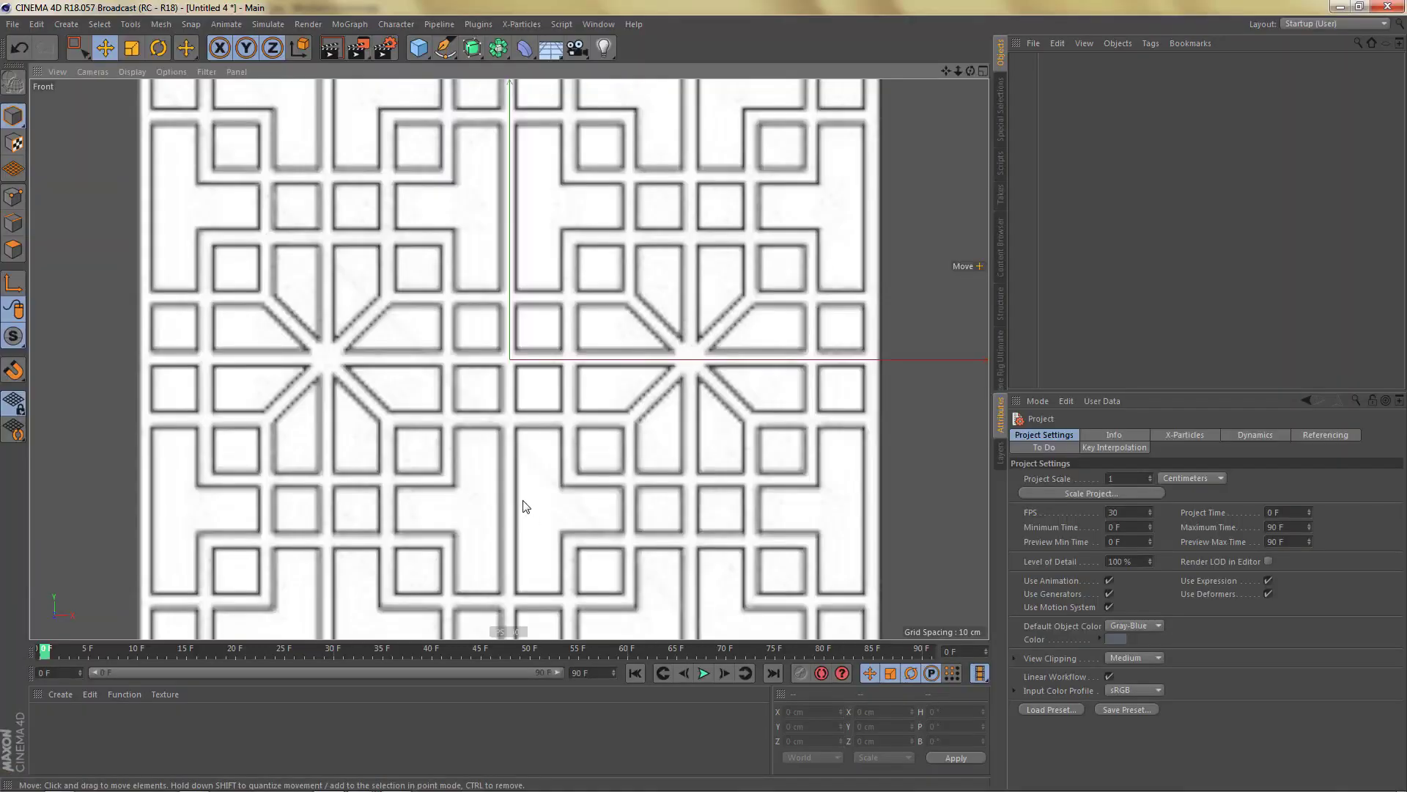
scroll(566, 393, down, 5)
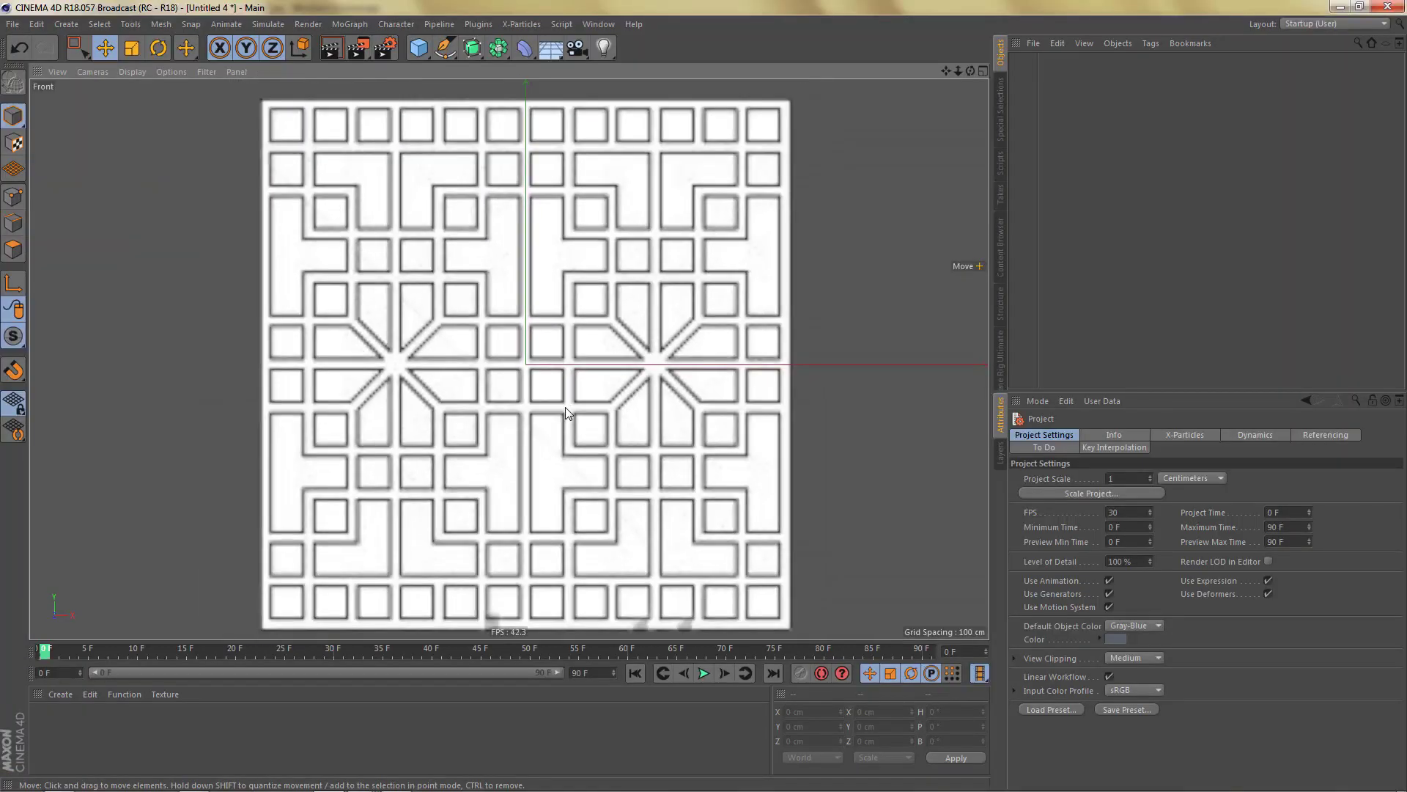
Set the transparency of the Front view's background image to 91 %.
key(shift+v)
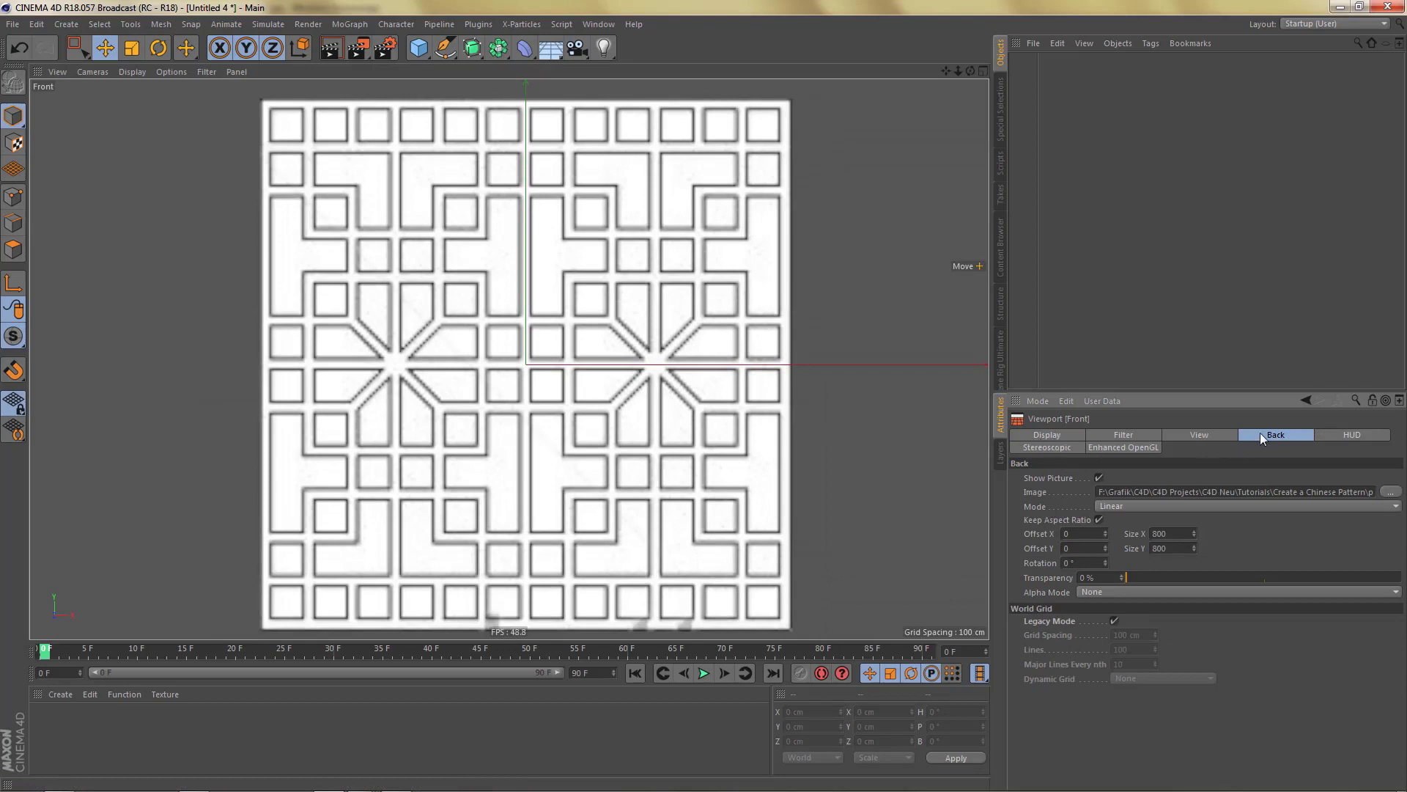
drag(1357, 579, 1383, 581)
alt+middle_drag(571, 455, 600, 459)
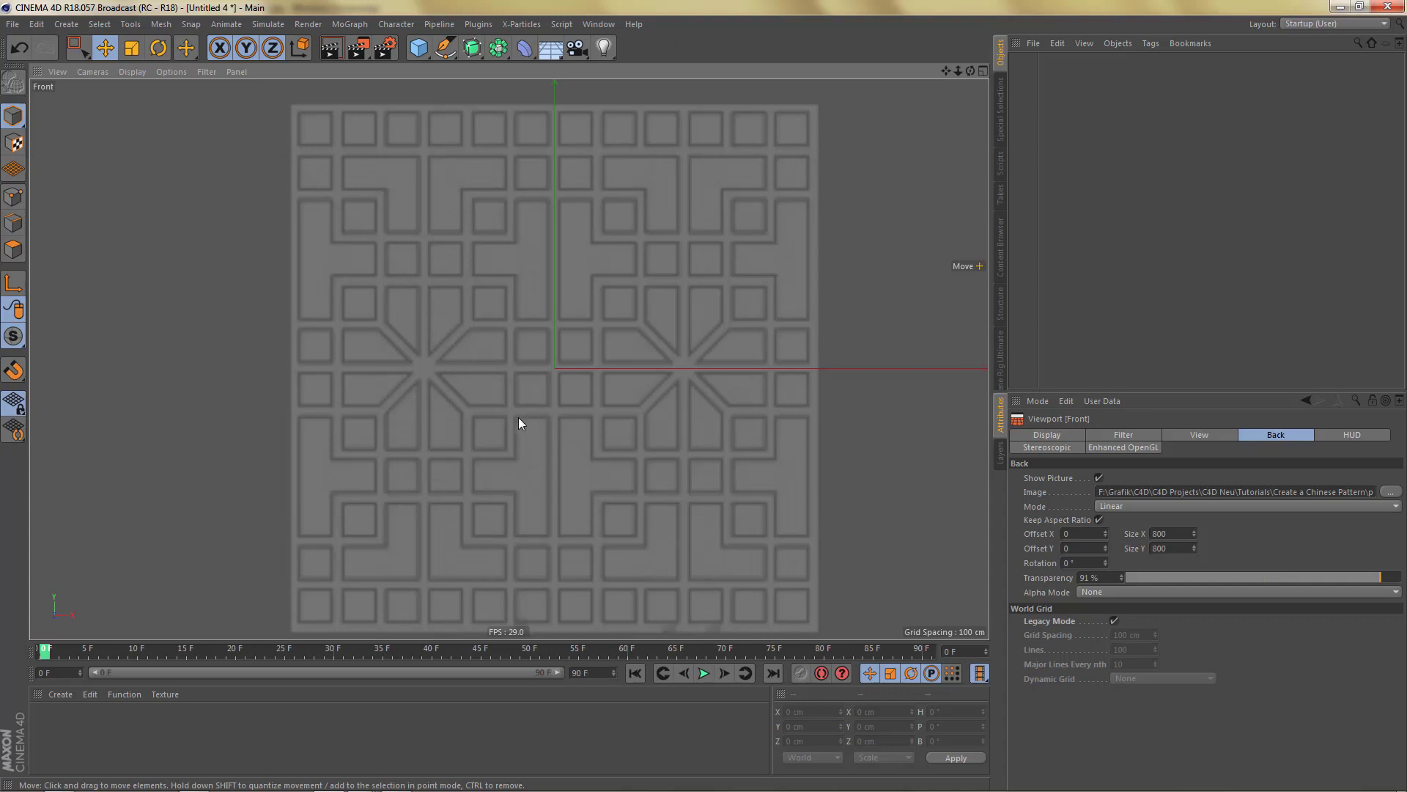
middle_drag(532, 400, 543, 397)
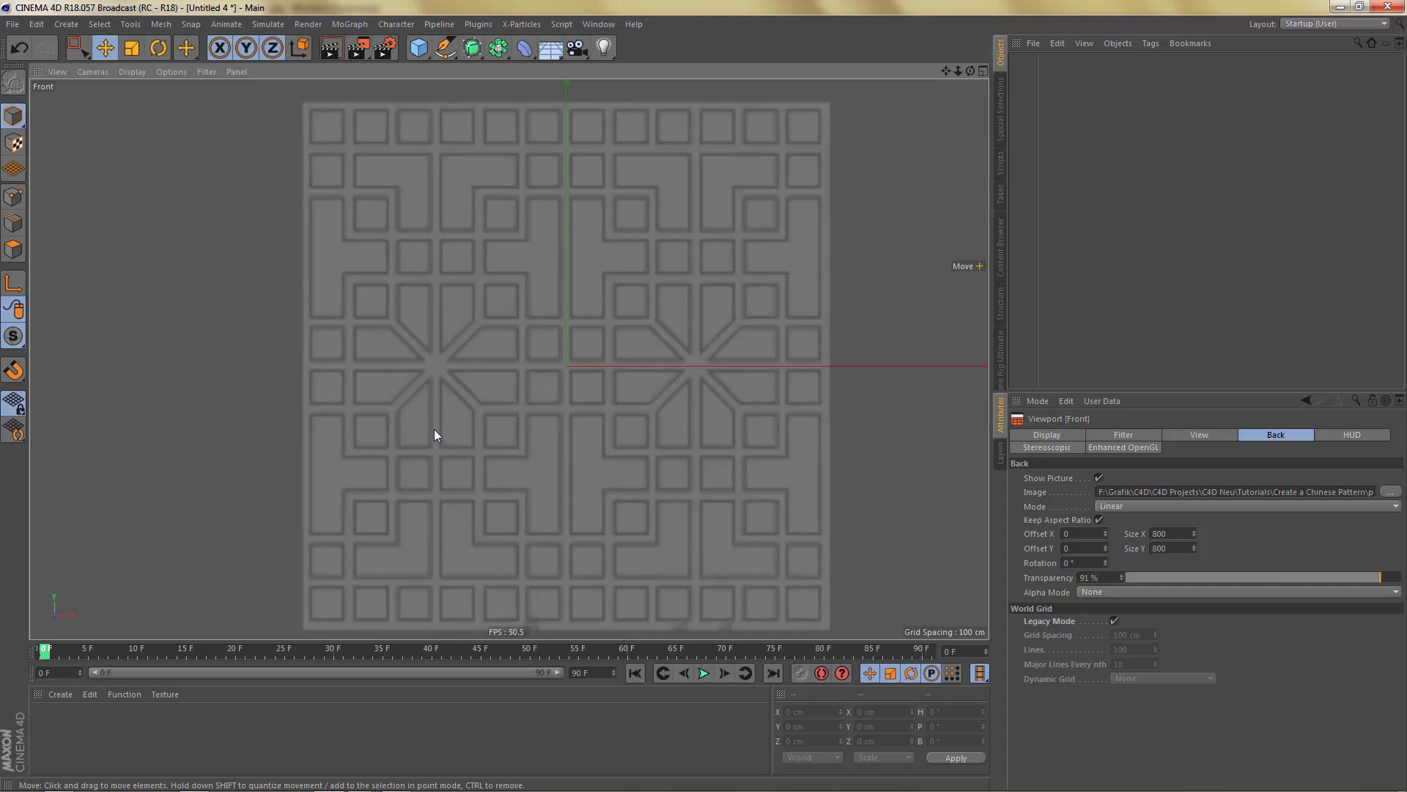
Examine the reference pattern's halves and quarters with rectangle selections to find the section that can be mirrored.
key(0)
drag(297, 95, 437, 365)
drag(437, 97, 559, 371)
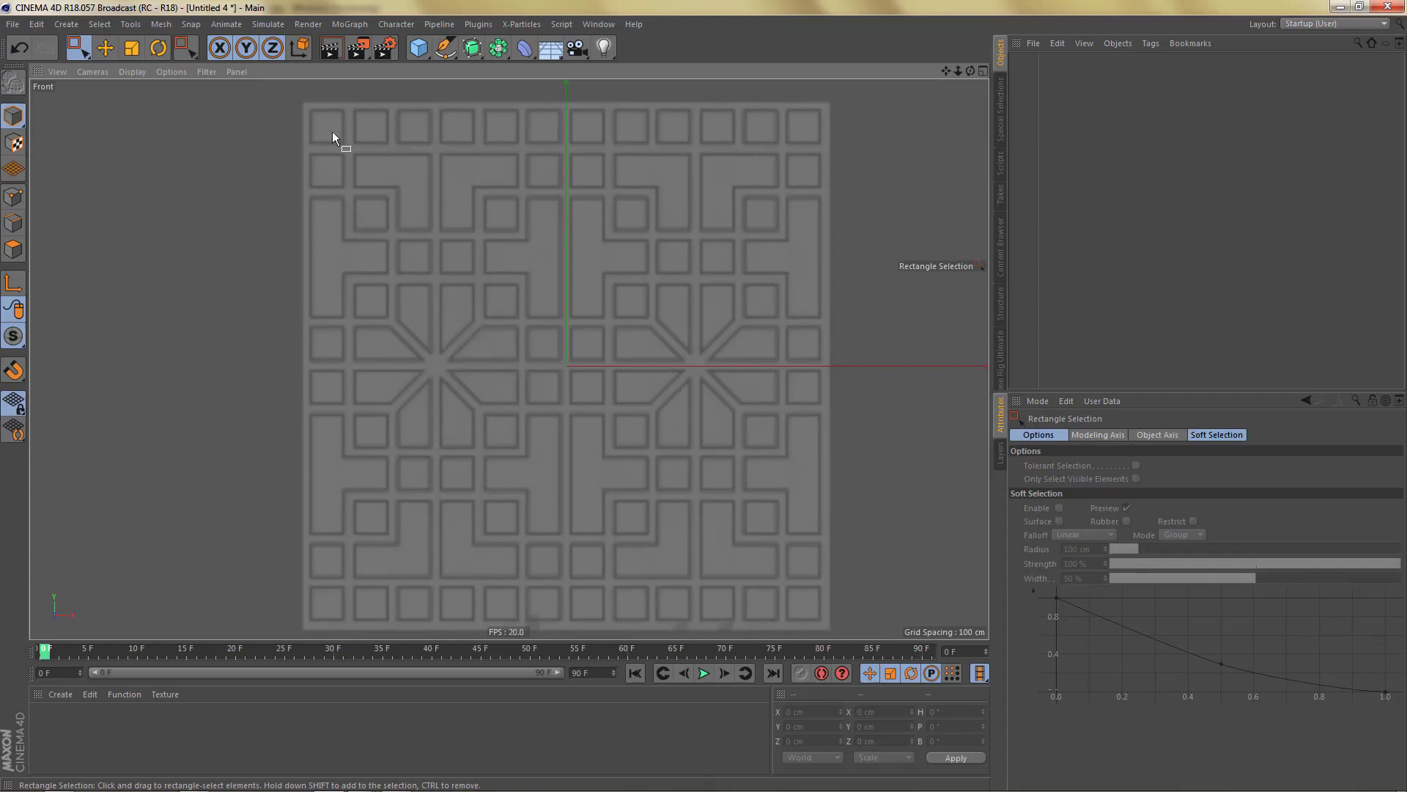
drag(301, 91, 565, 361)
drag(569, 96, 882, 367)
drag(279, 94, 886, 366)
drag(297, 357, 853, 633)
drag(284, 93, 435, 367)
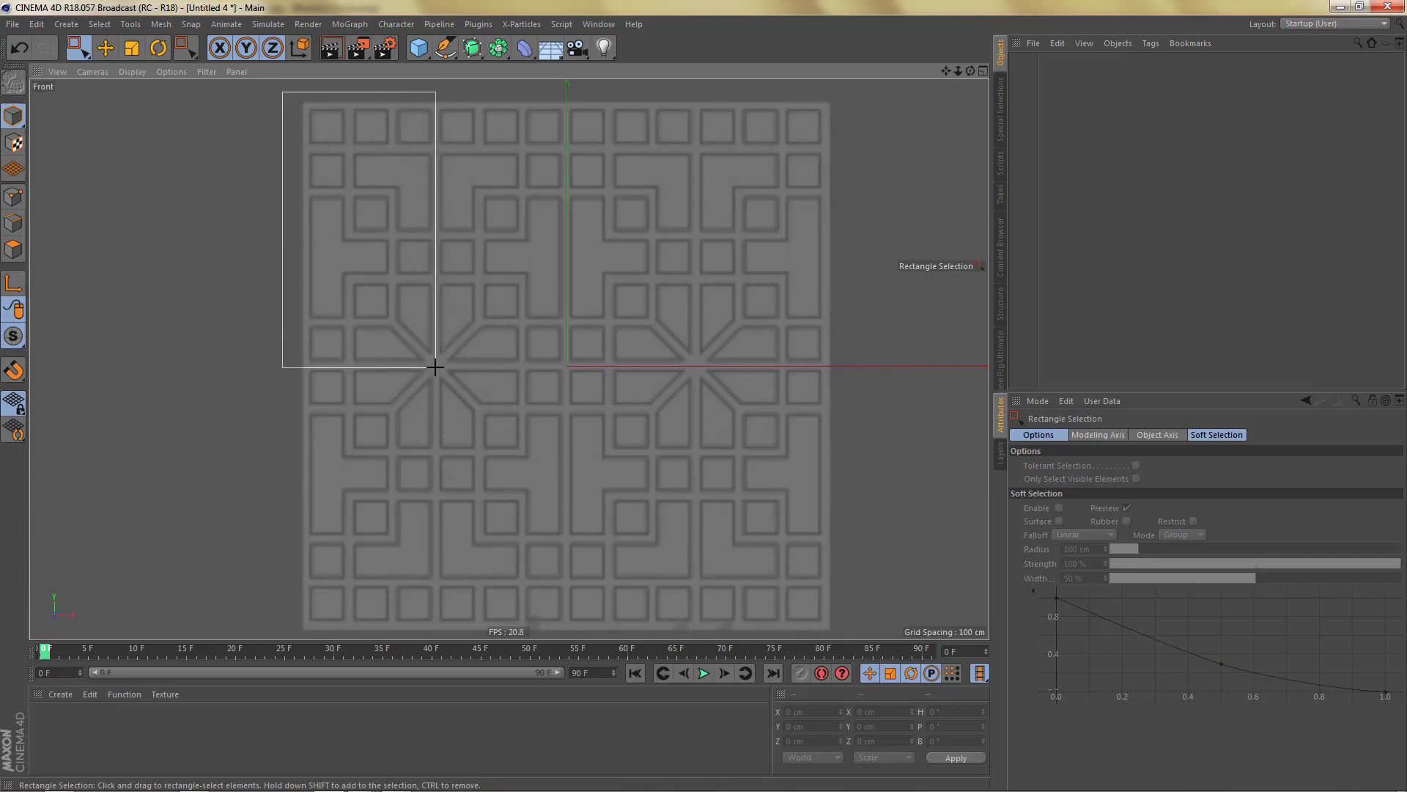
drag(435, 367, 434, 367)
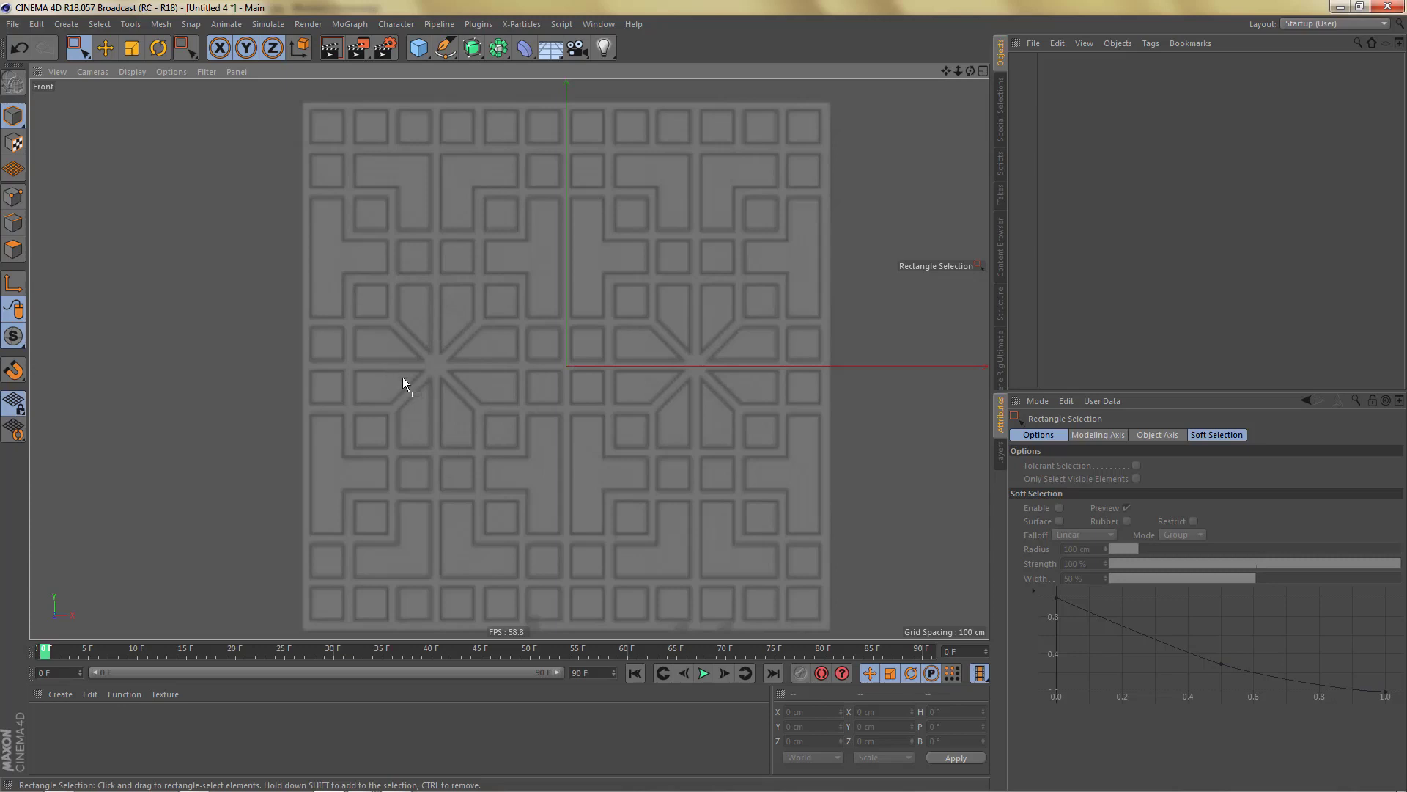
Examine single squares near the star and at the pattern's upper-left corner to judge the underlying grid unit.
scroll(346, 306, up, 10)
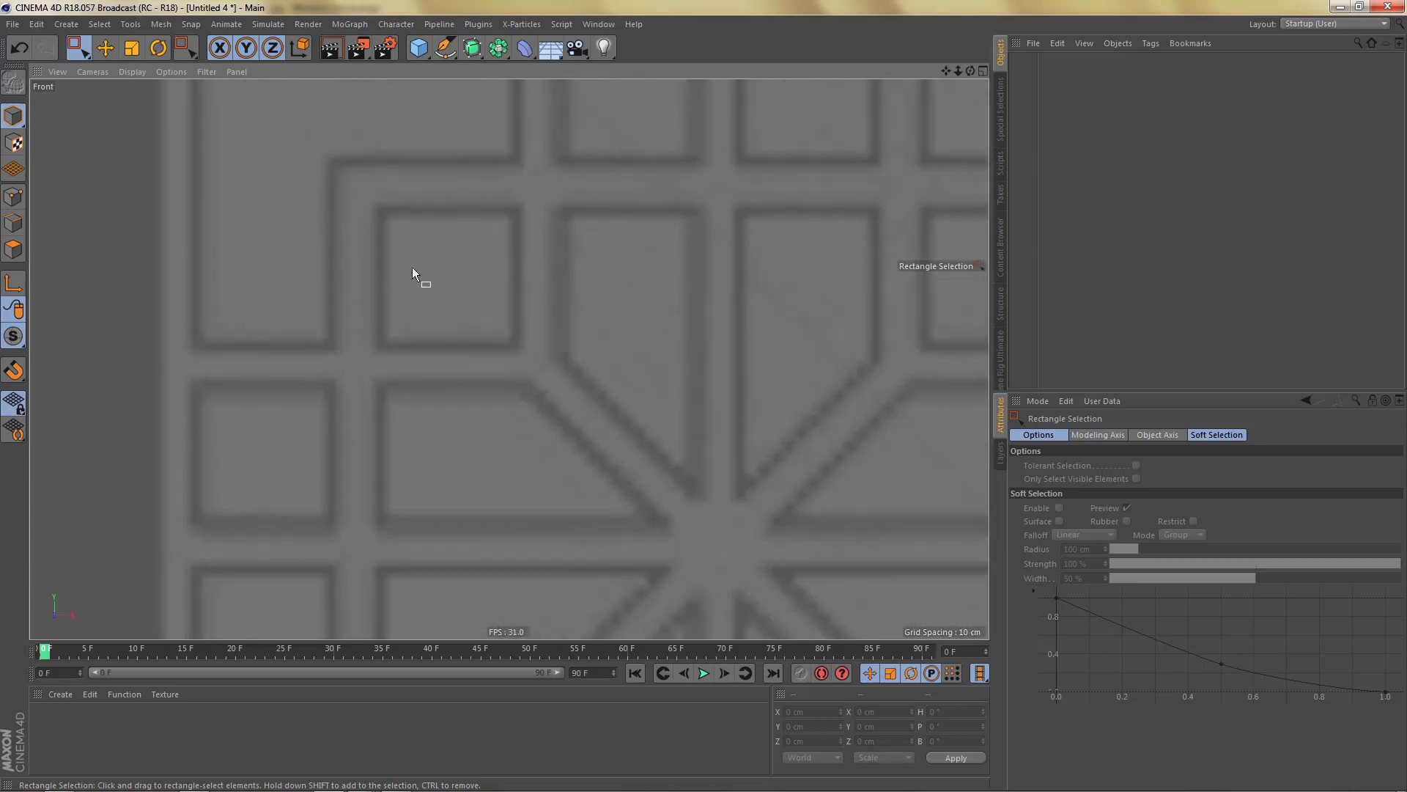
drag(375, 197, 532, 358)
scroll(498, 338, down, 10)
alt+middle_drag(521, 399, 472, 414)
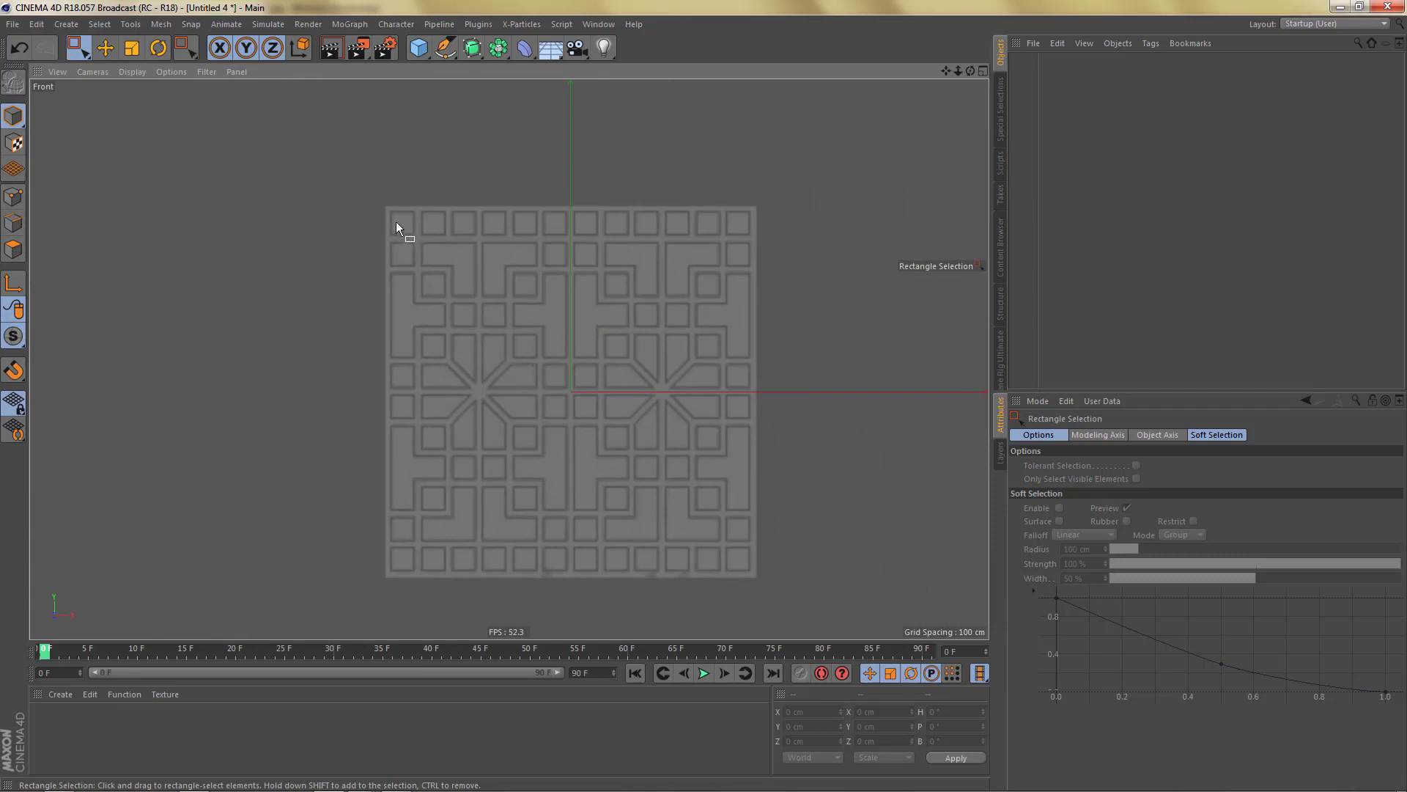
scroll(398, 225, up, 5)
drag(353, 177, 447, 265)
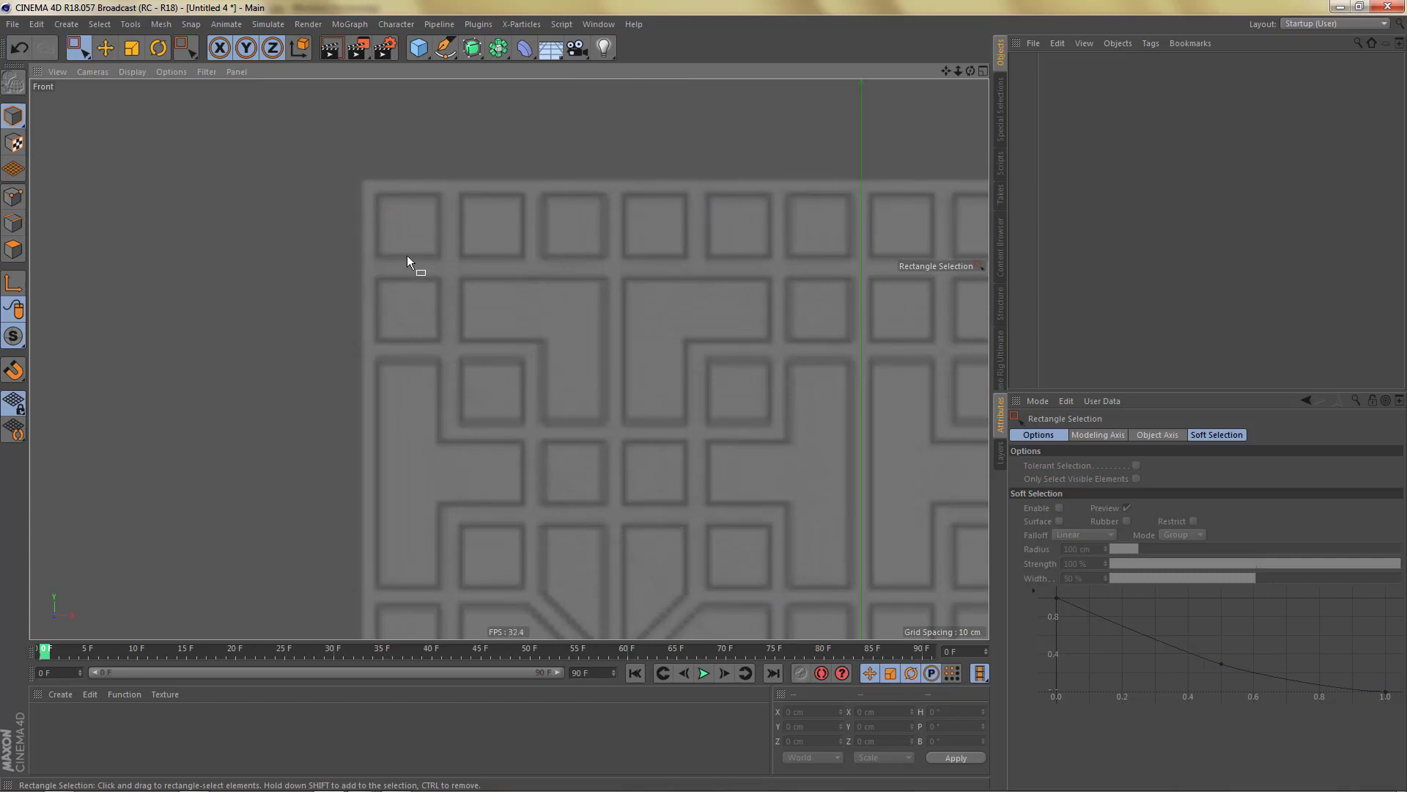
scroll(402, 288, down, 5)
scroll(448, 293, down, 3)
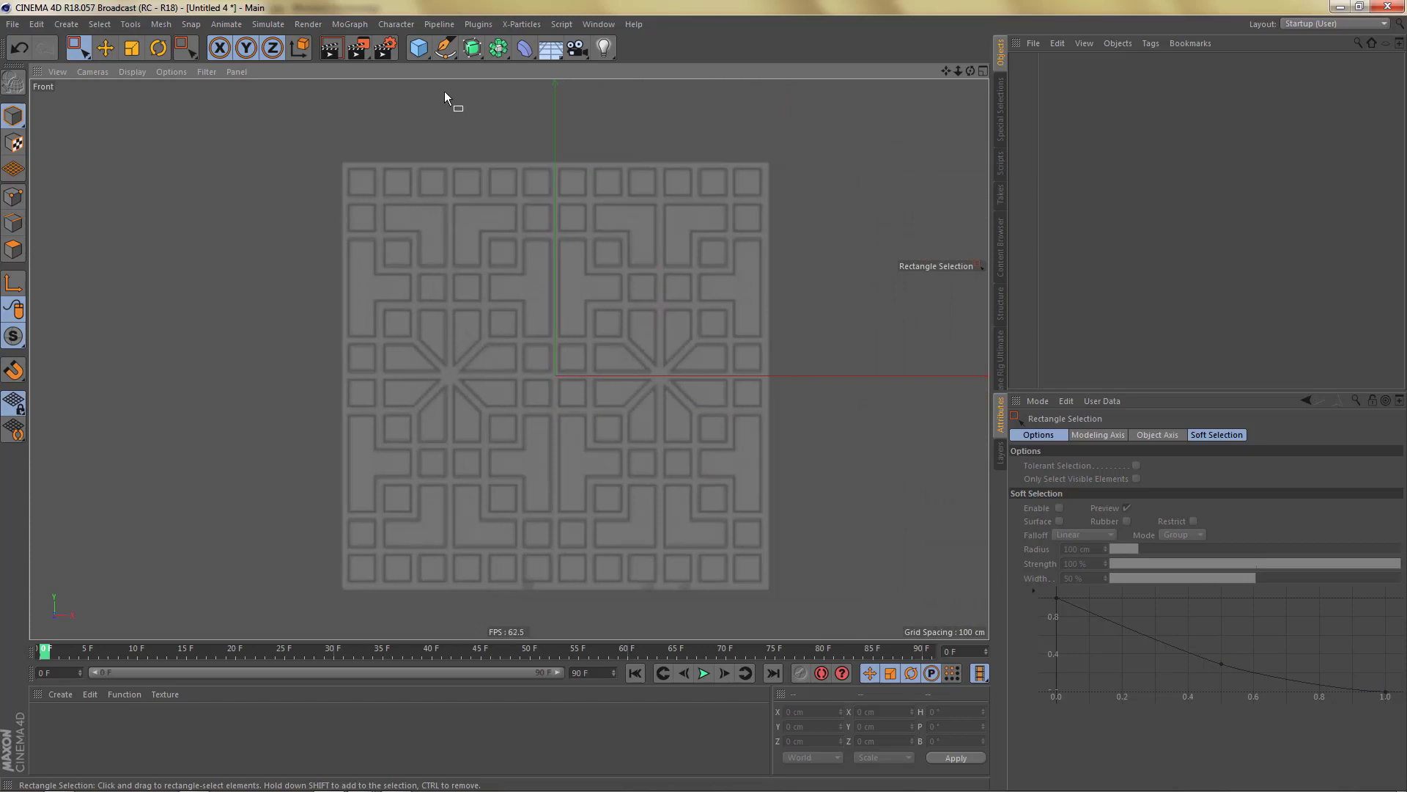
Add a plane with orientation -Z, one width segment and one height segment.
click(419, 47)
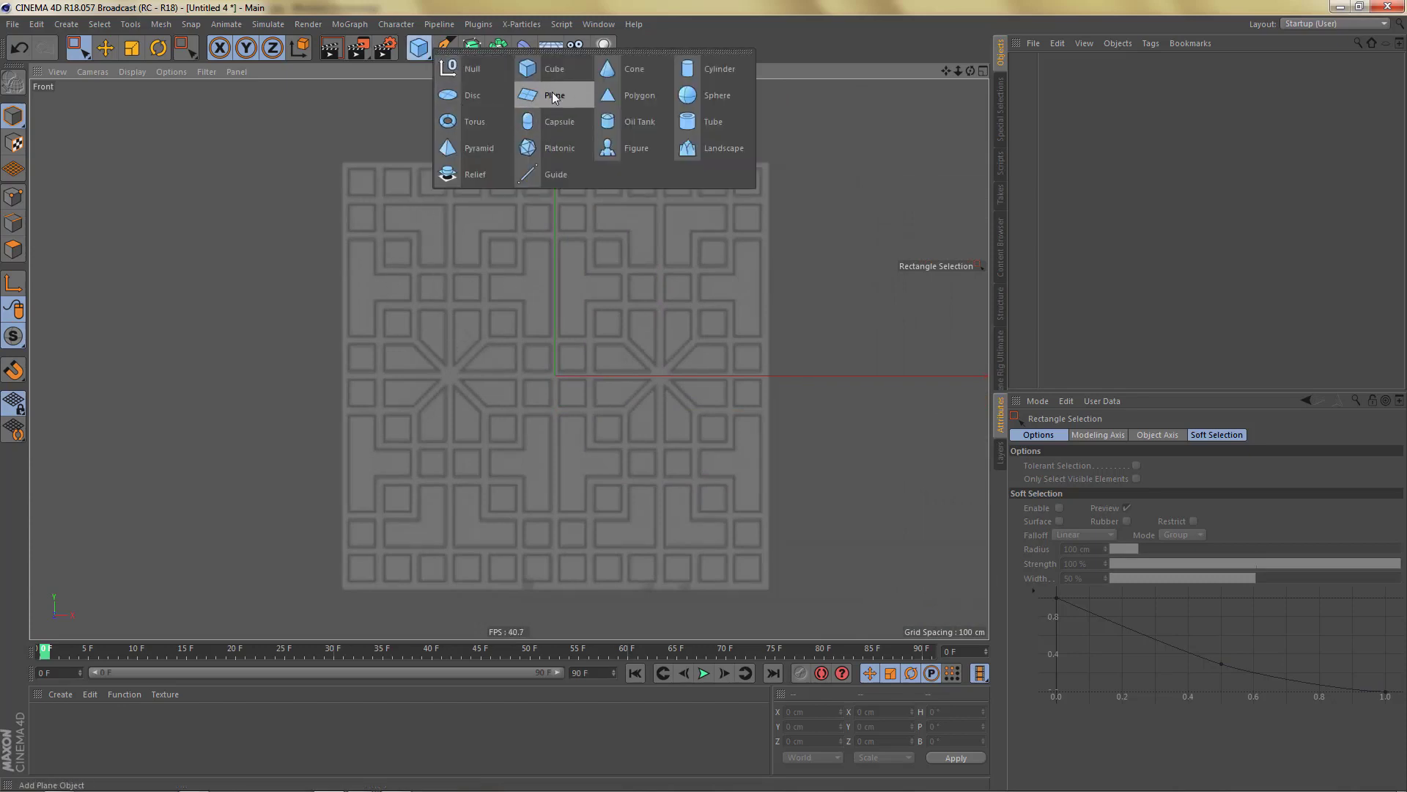
click(552, 91)
click(1102, 525)
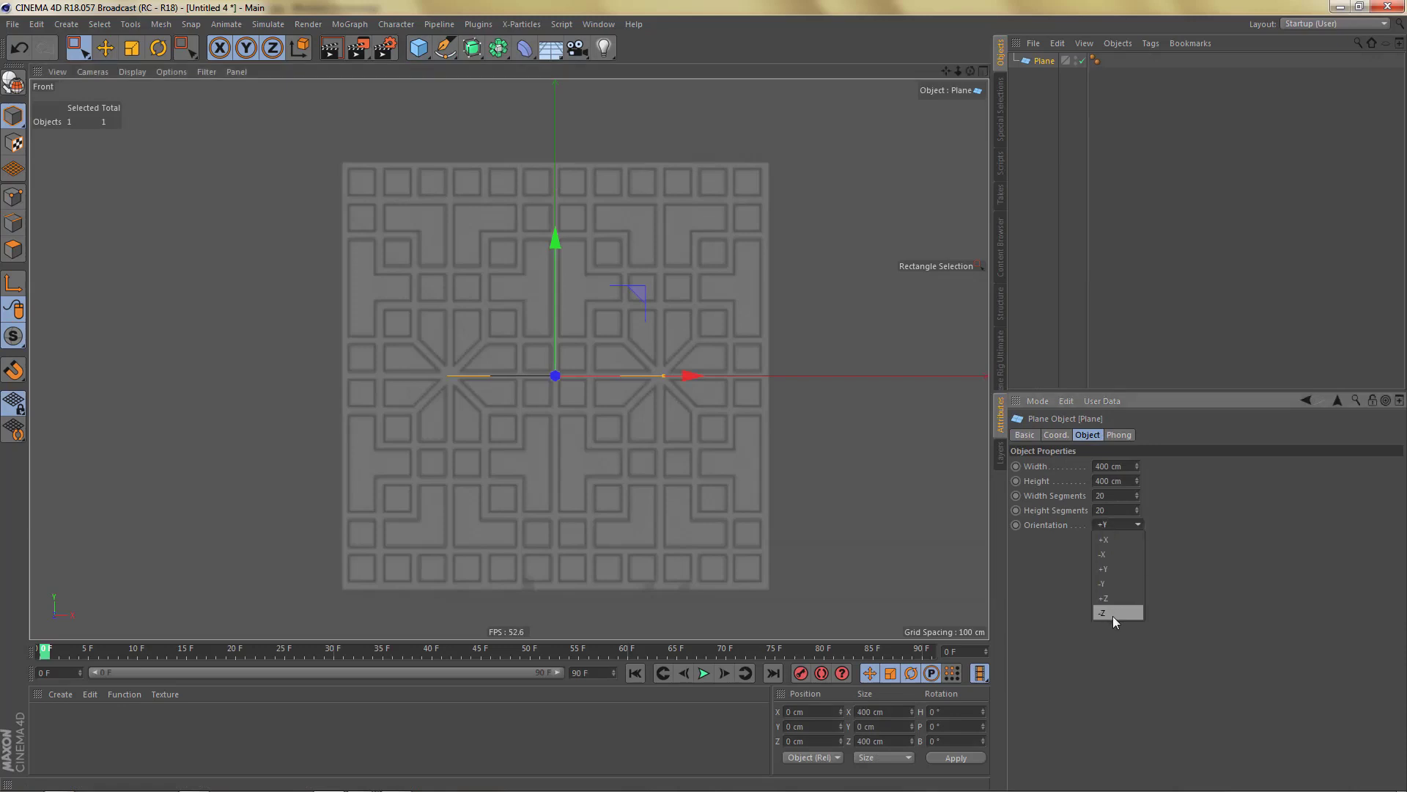
click(1113, 614)
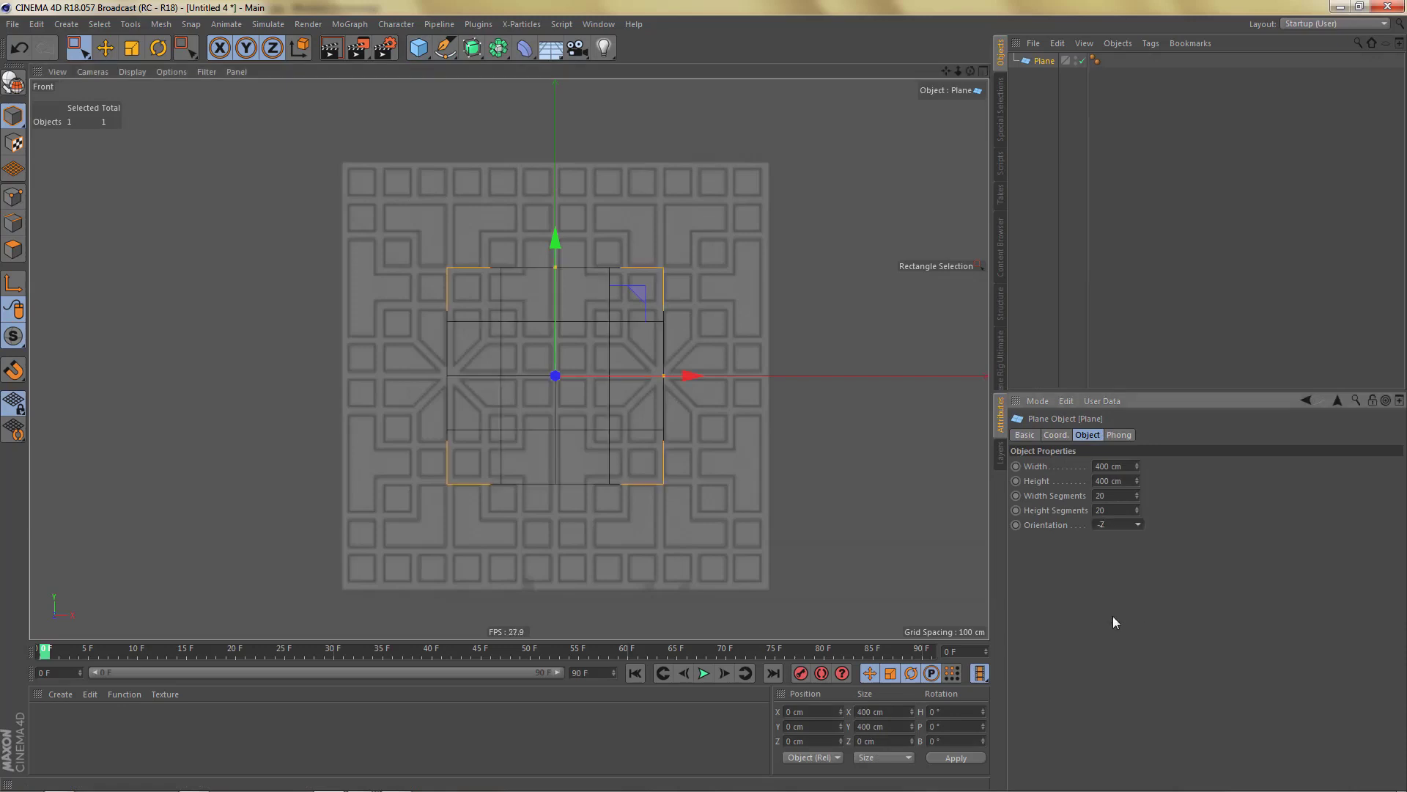
double_click(1110, 496)
text(1)
key(Tab)
Set the Front view's background image size to 400, keeping its aspect ratio, to match the plane.
scroll(627, 468, up, 2)
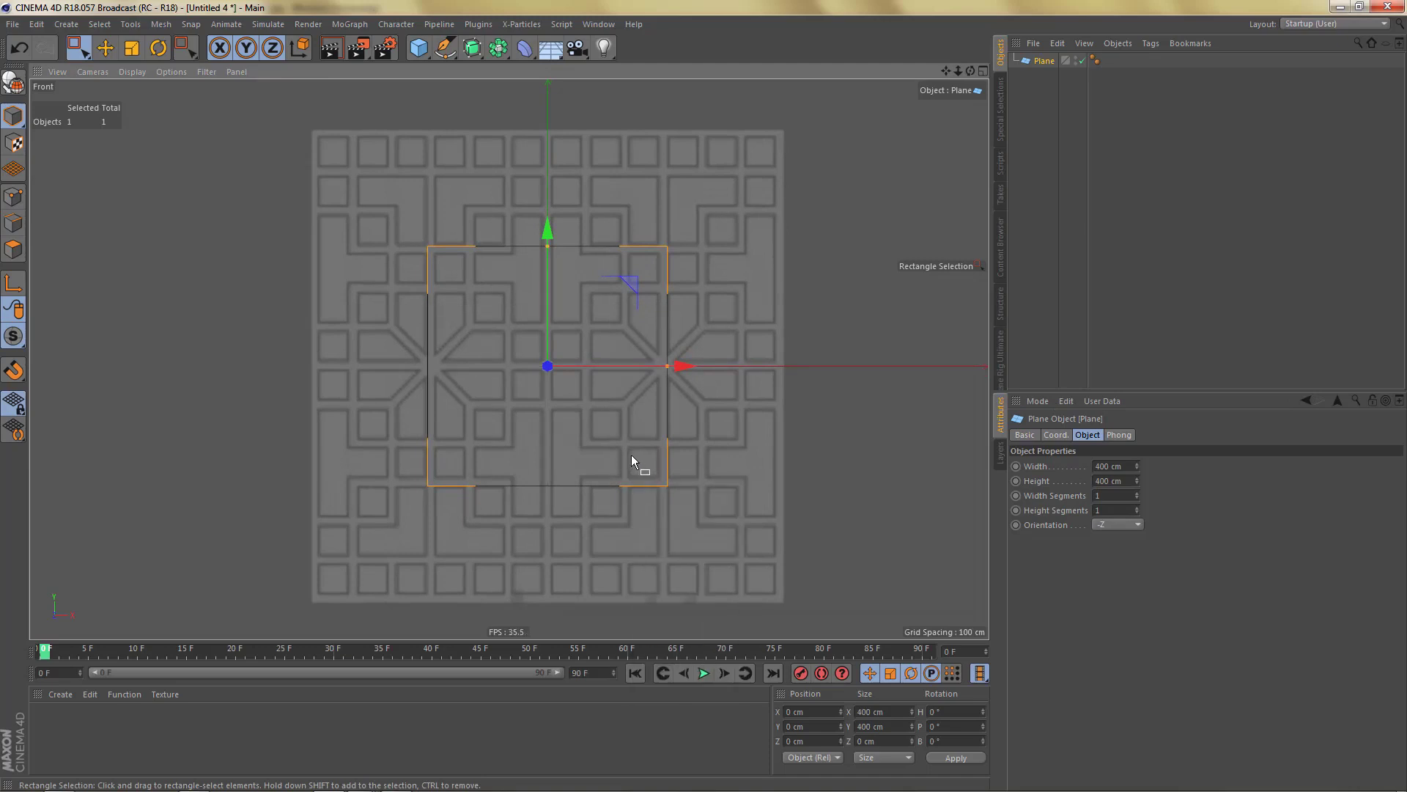
middle_drag(588, 412, 617, 420)
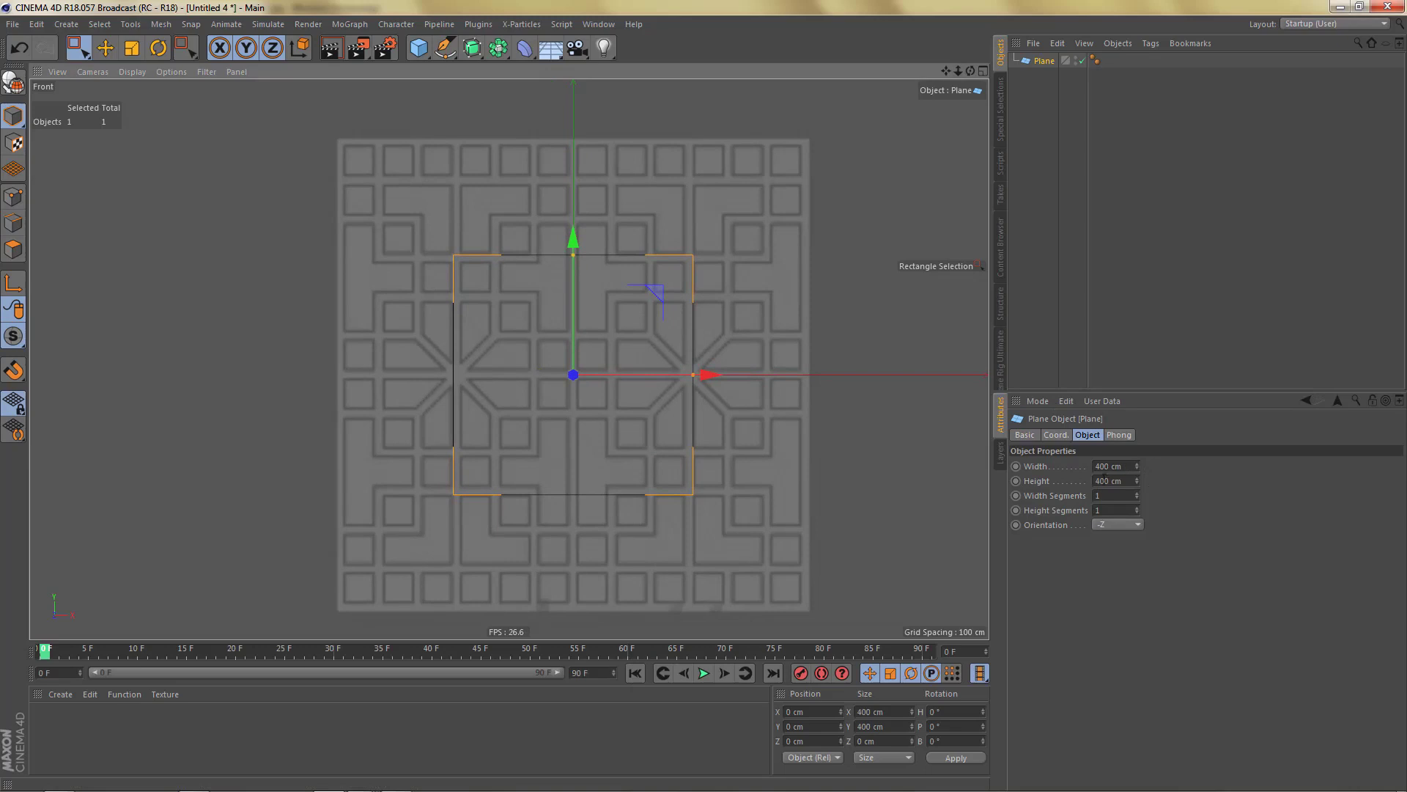
scroll(616, 372, up, 2)
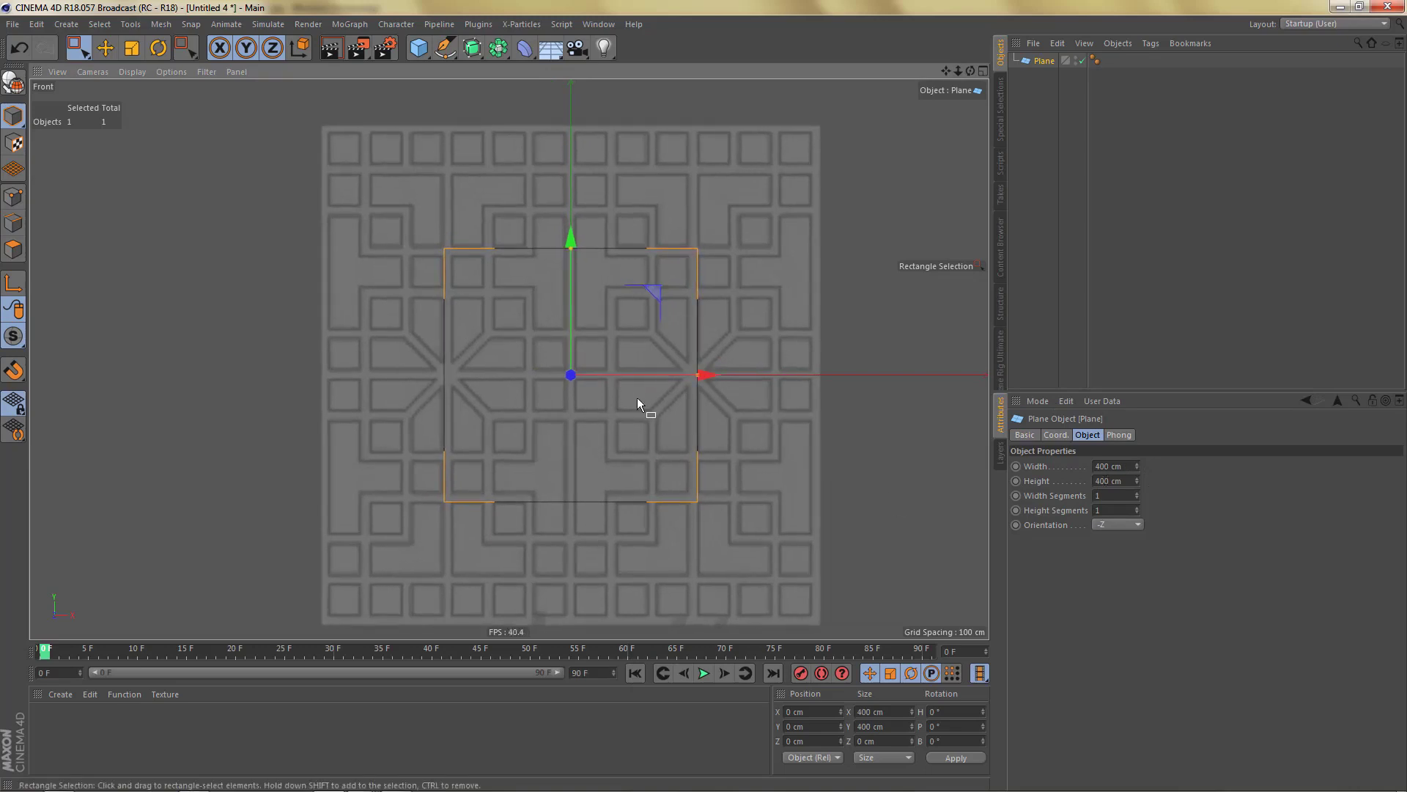
key(shift+v)
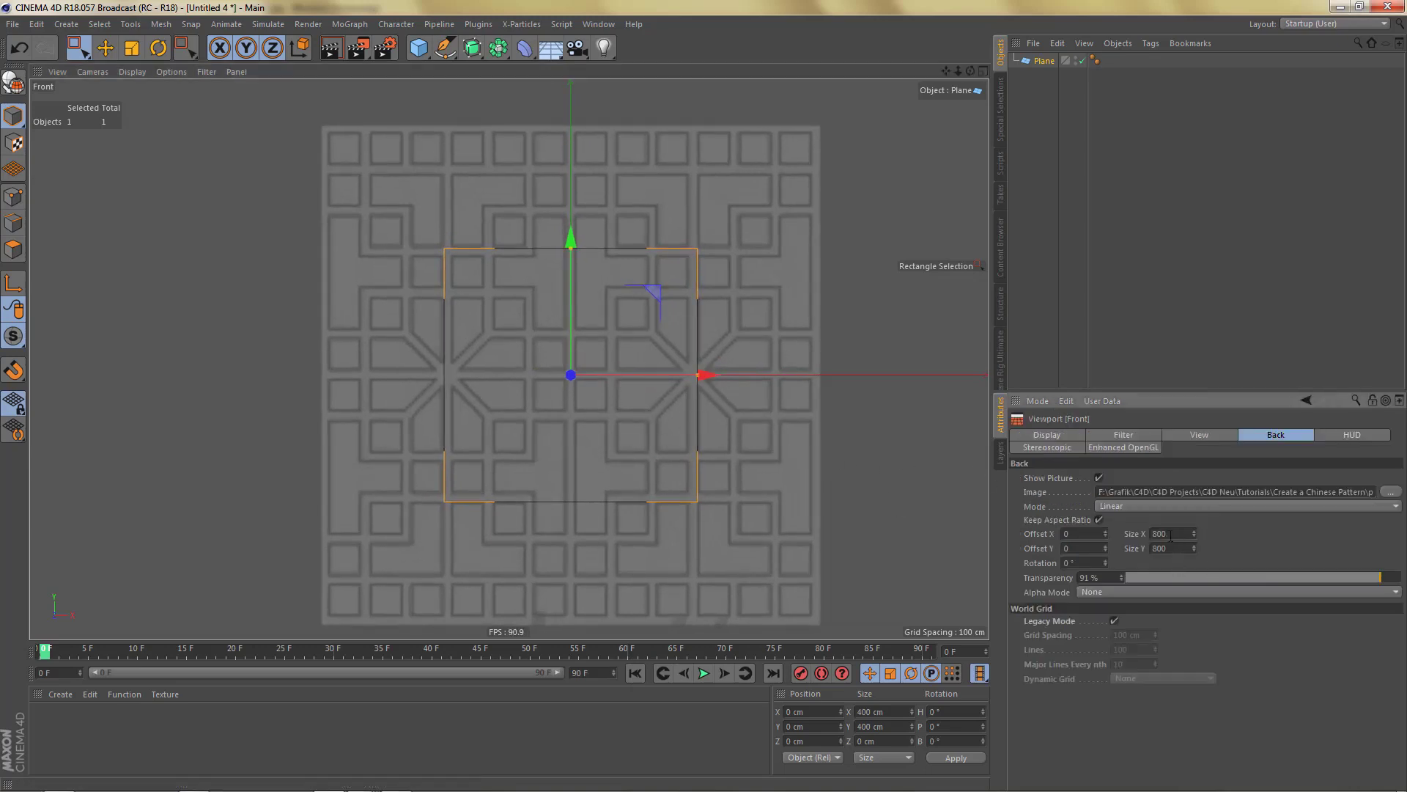
double_click(1175, 534)
text(400)
key(Return)
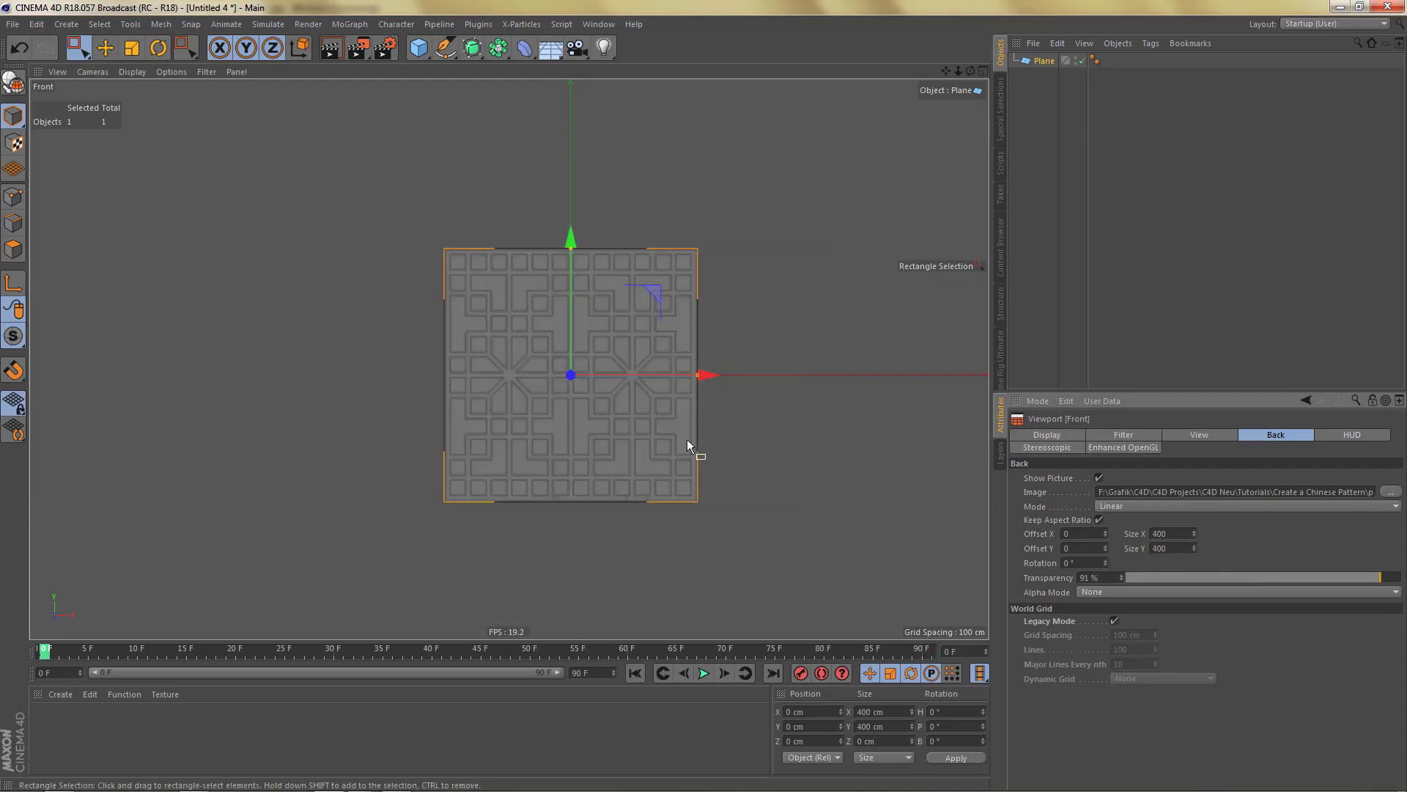
Increase the plane's width segments to 12 to follow the columns of the reference pattern.
scroll(578, 384, up, 4)
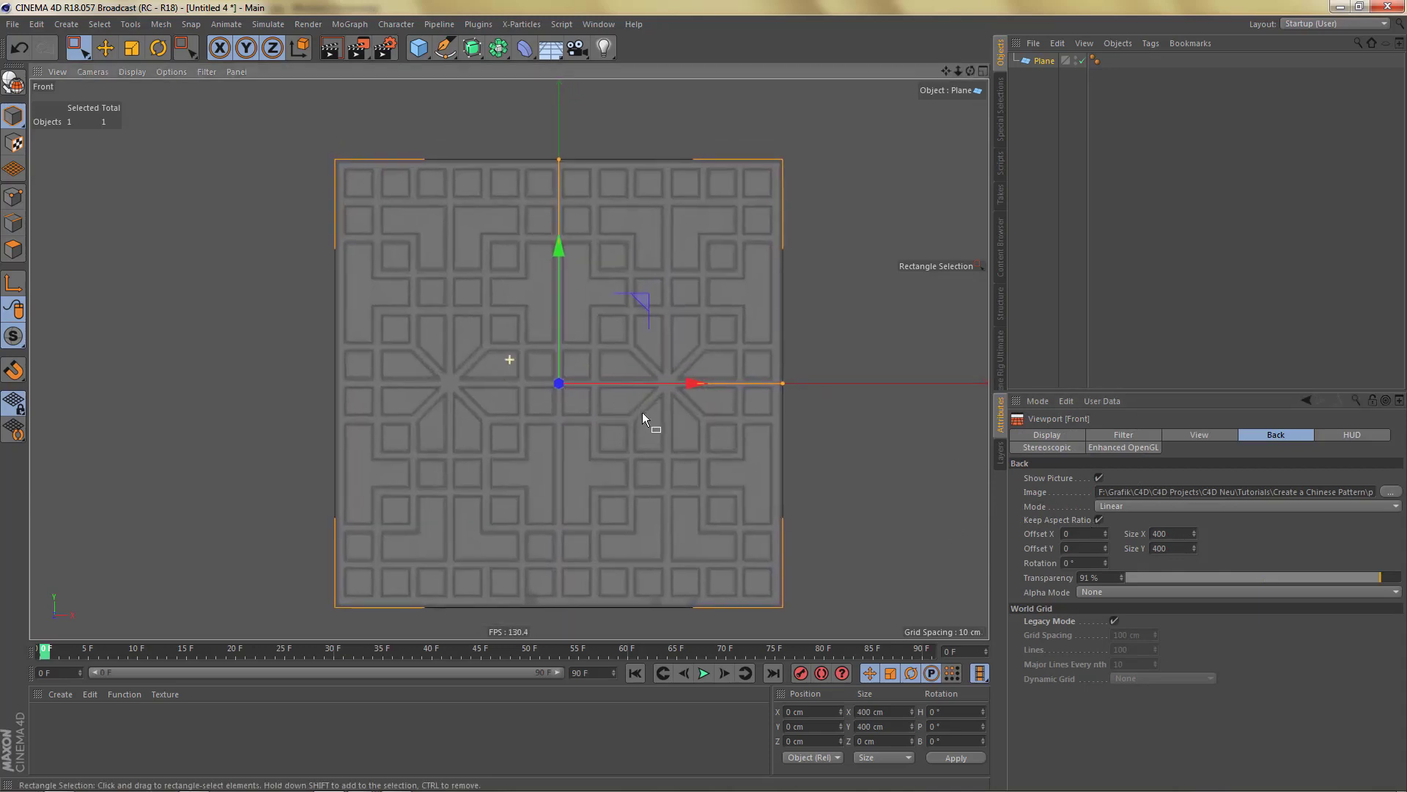
scroll(604, 354, up, 3)
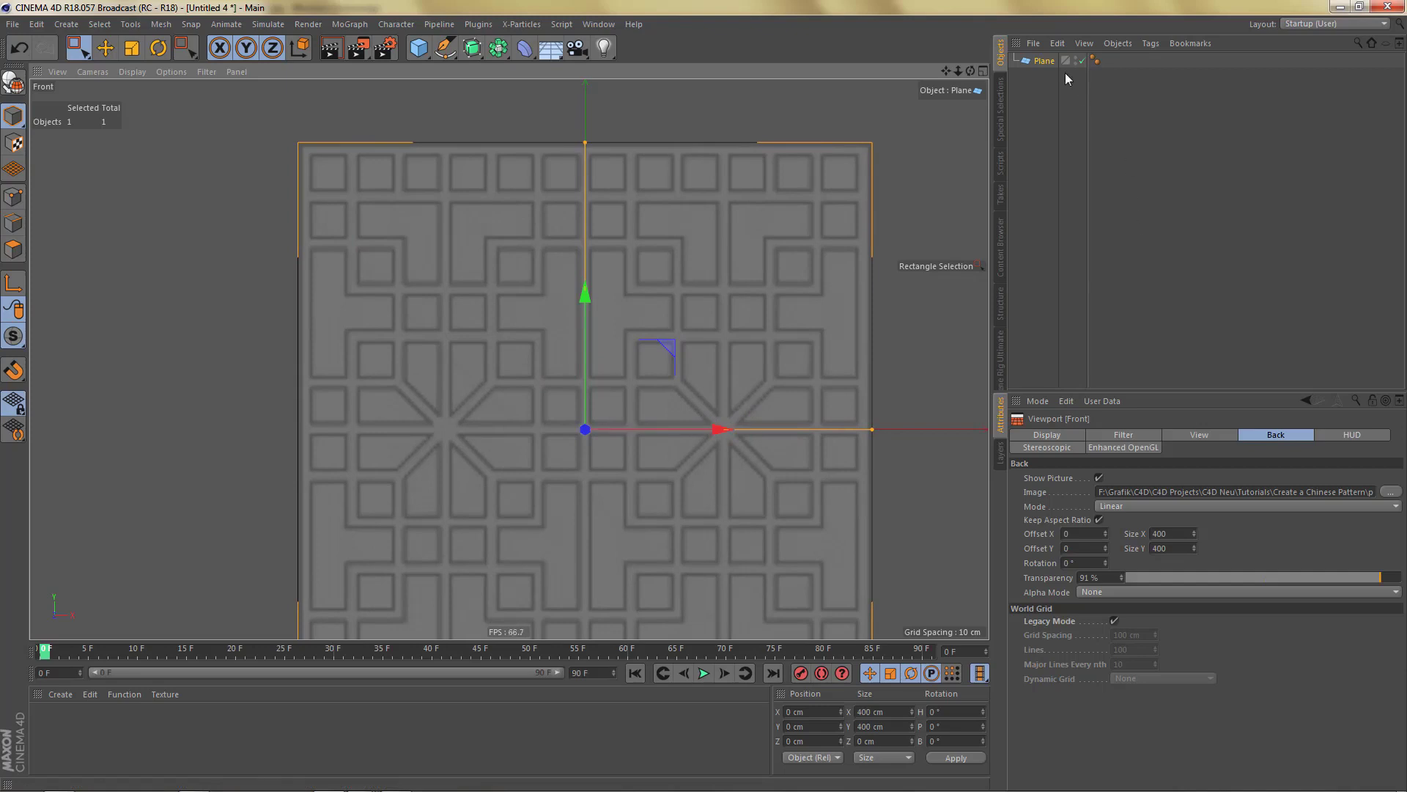
click(1044, 61)
alt+middle_drag(689, 406, 658, 365)
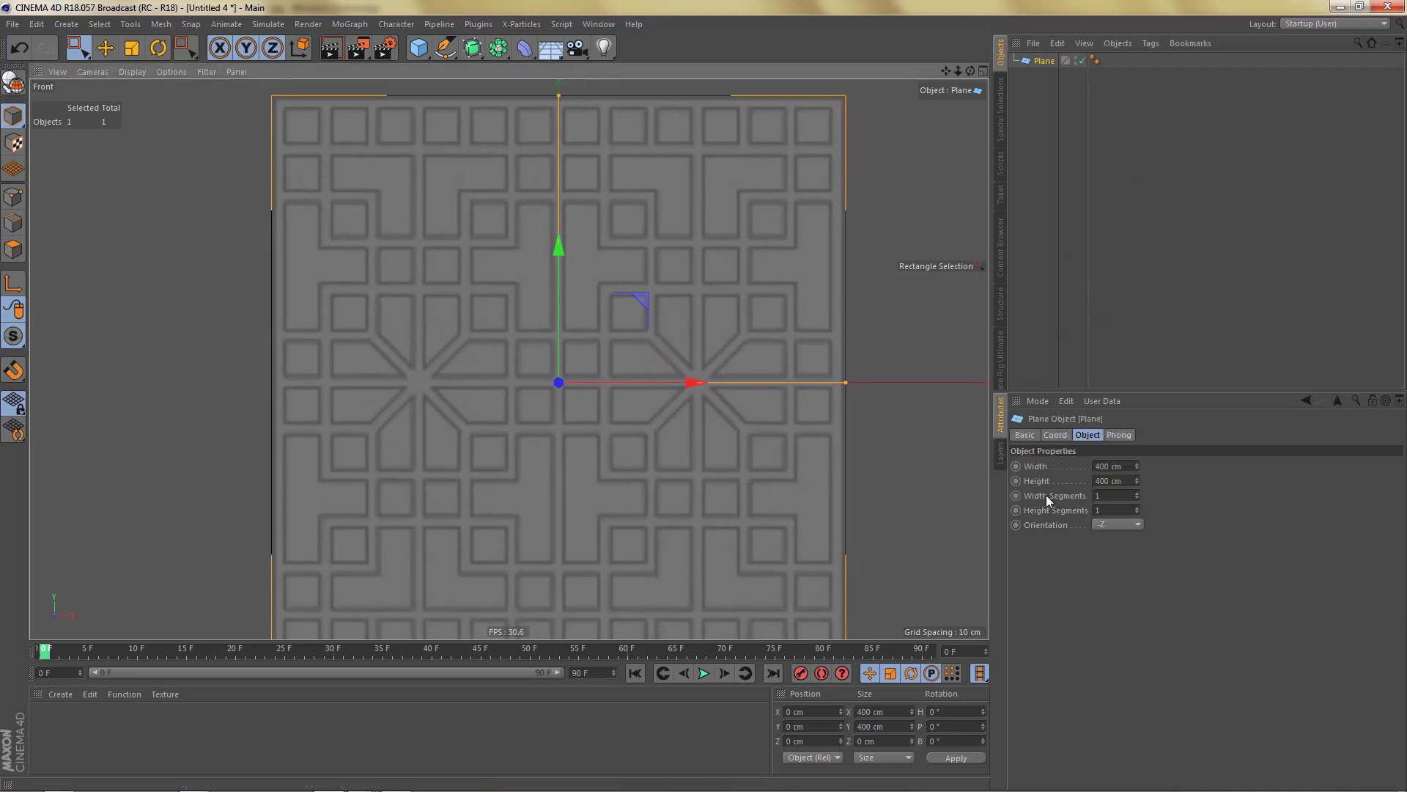
drag(1136, 493, 1136, 463)
click(1137, 492)
click(1137, 493)
click(1137, 492)
click(1137, 492)
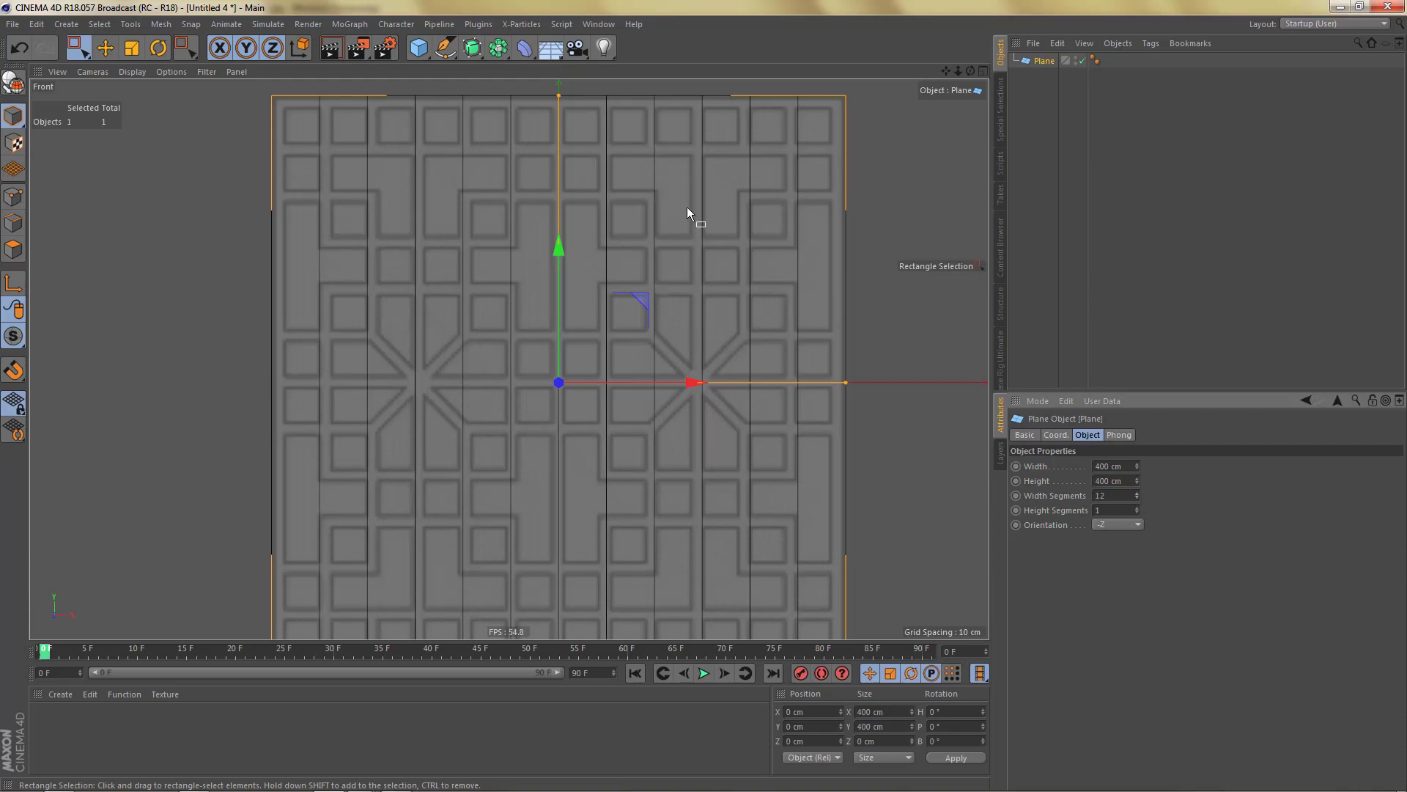
Scale the plane down uniformly to 390 cm so its segment lines run along the middle of the pattern's bars.
alt+middle_drag(688, 207, 745, 263)
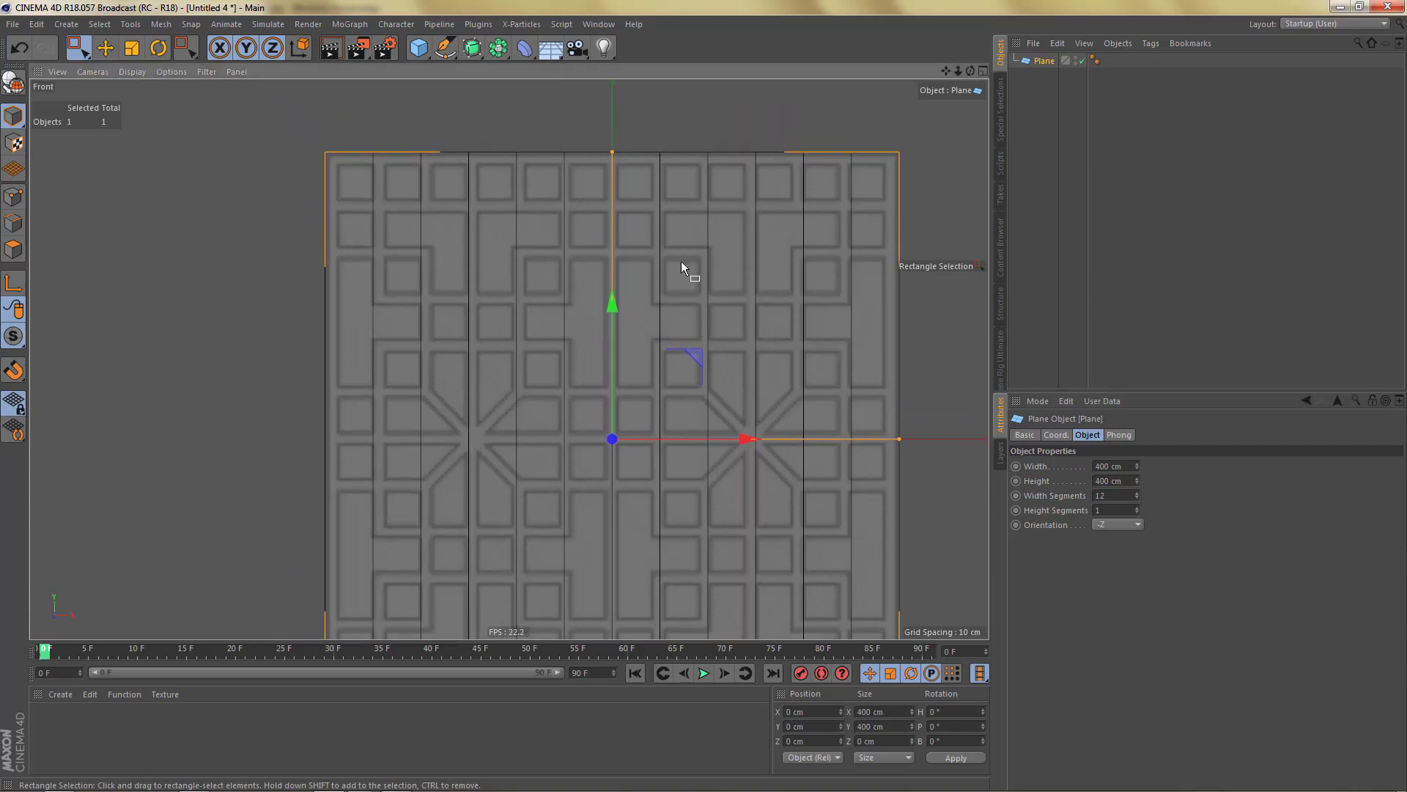
scroll(437, 205, up, 4)
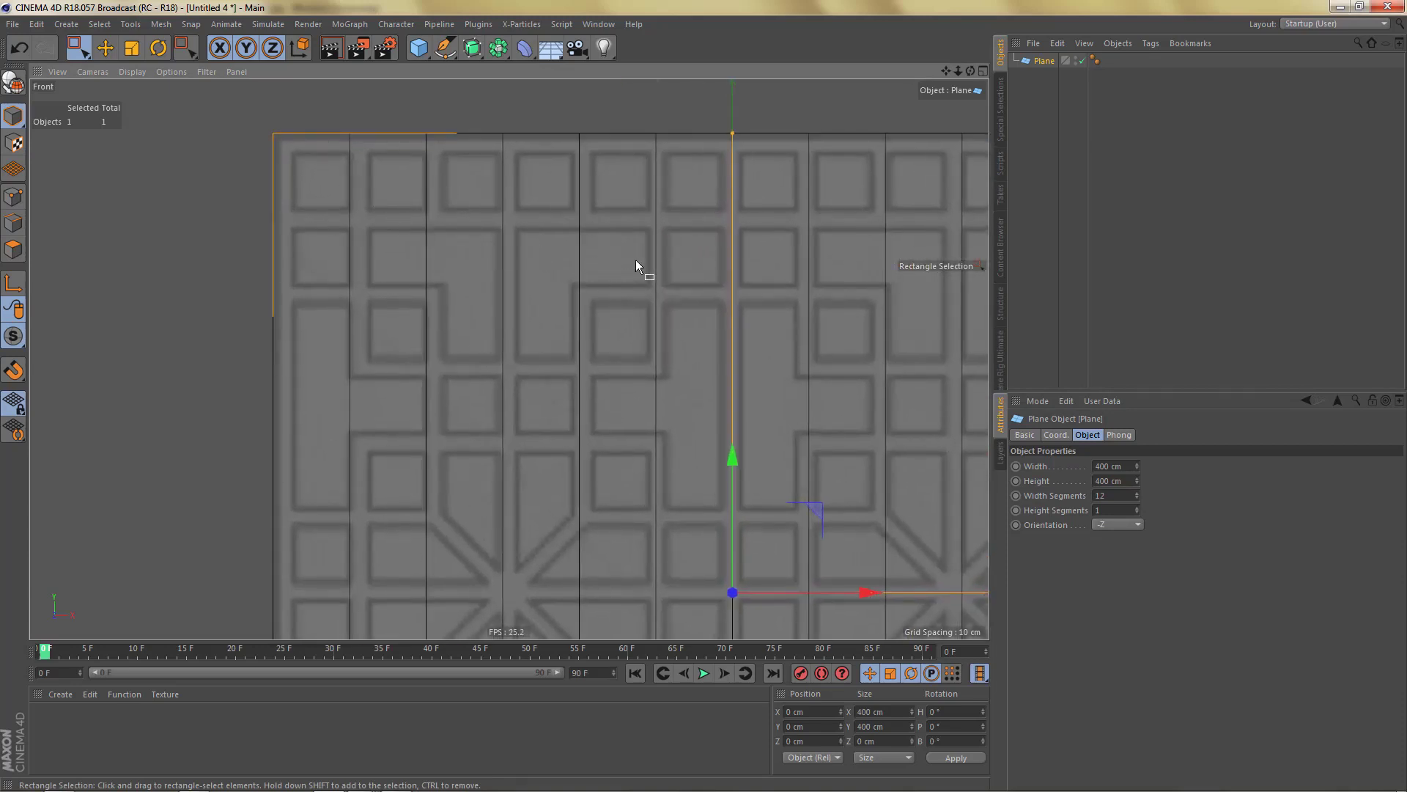
key(t)
drag(635, 256, 618, 259)
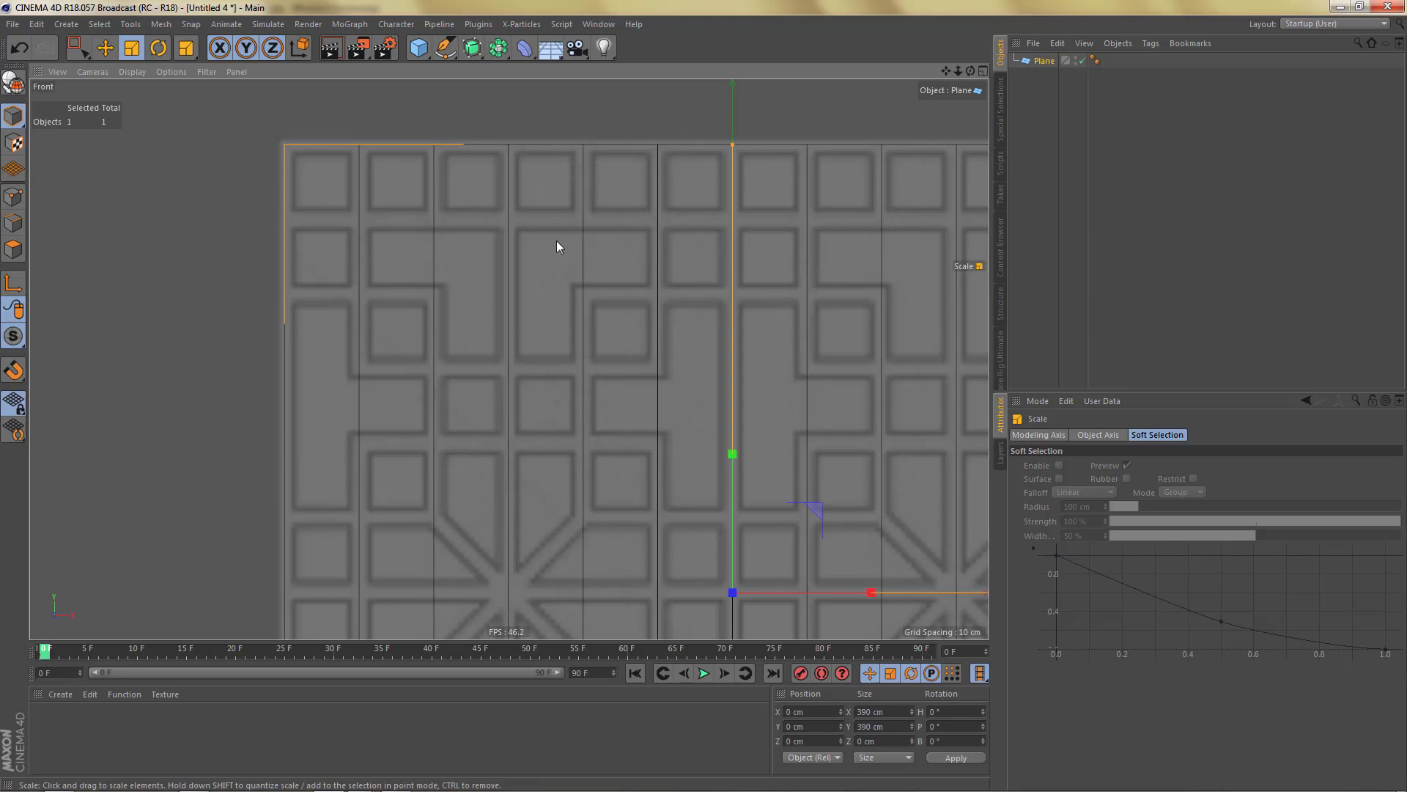
Set the plane's height segments to 12 to match the rows of the reference pattern.
scroll(645, 430, down, 6)
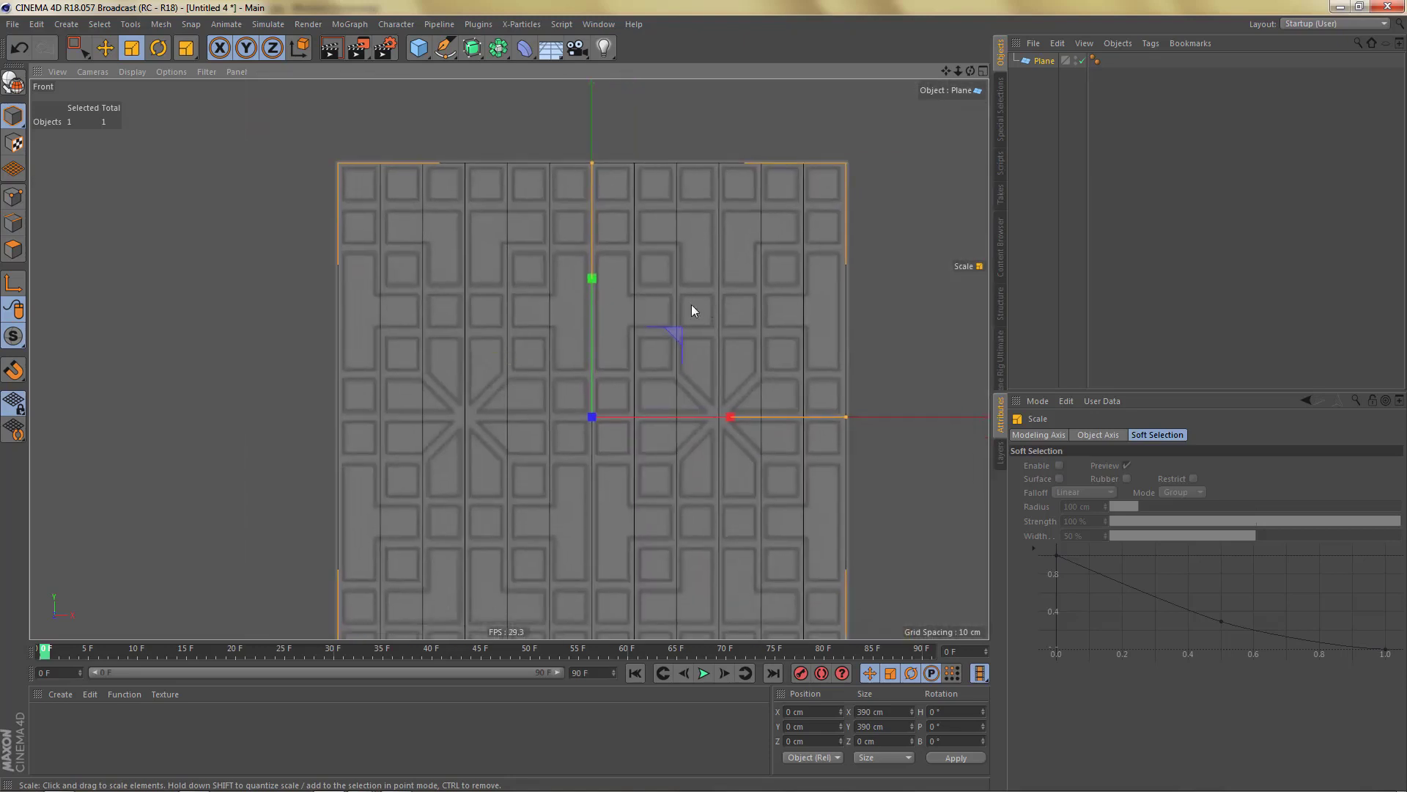
alt+middle_drag(632, 306, 635, 309)
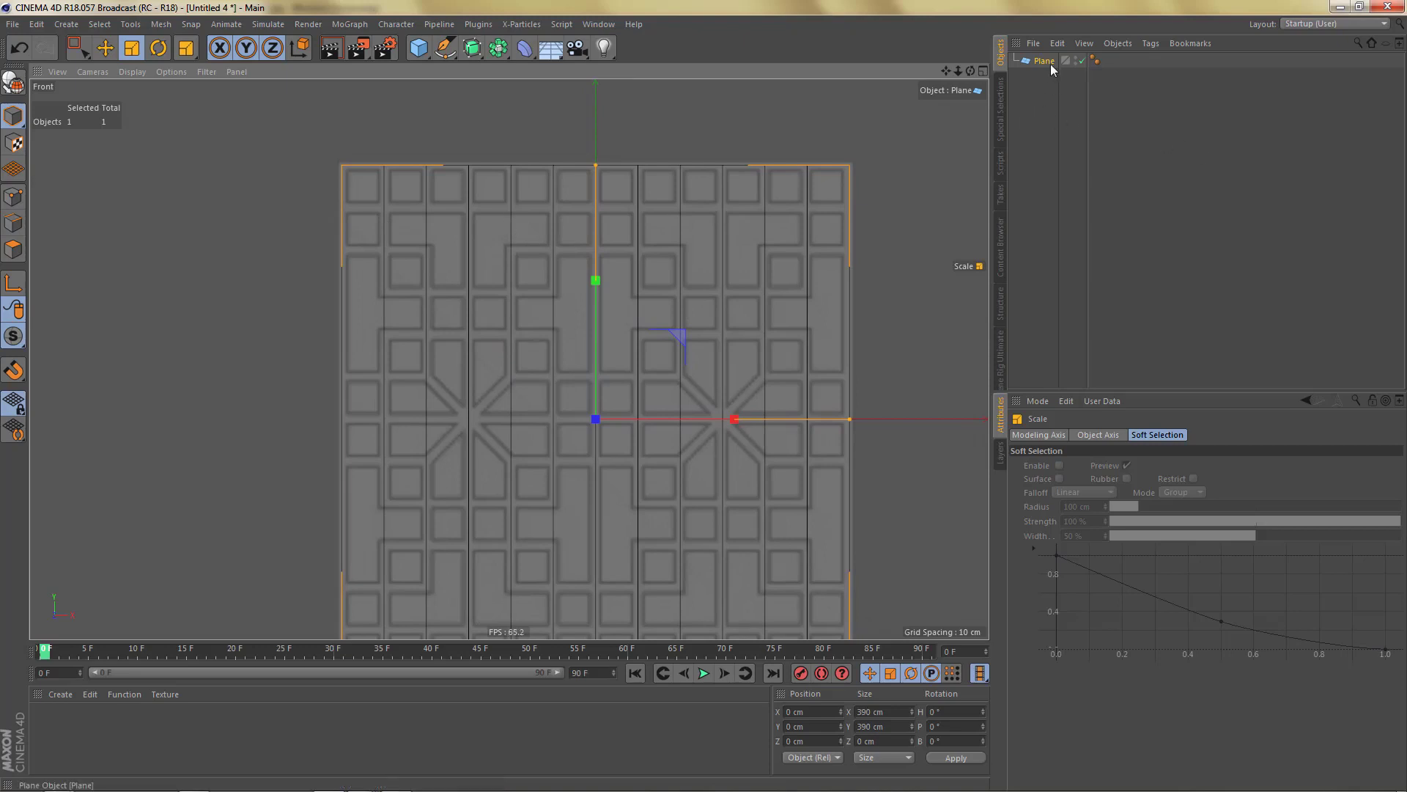
alt+middle_drag(652, 327, 636, 284)
scroll(636, 291, down, 1)
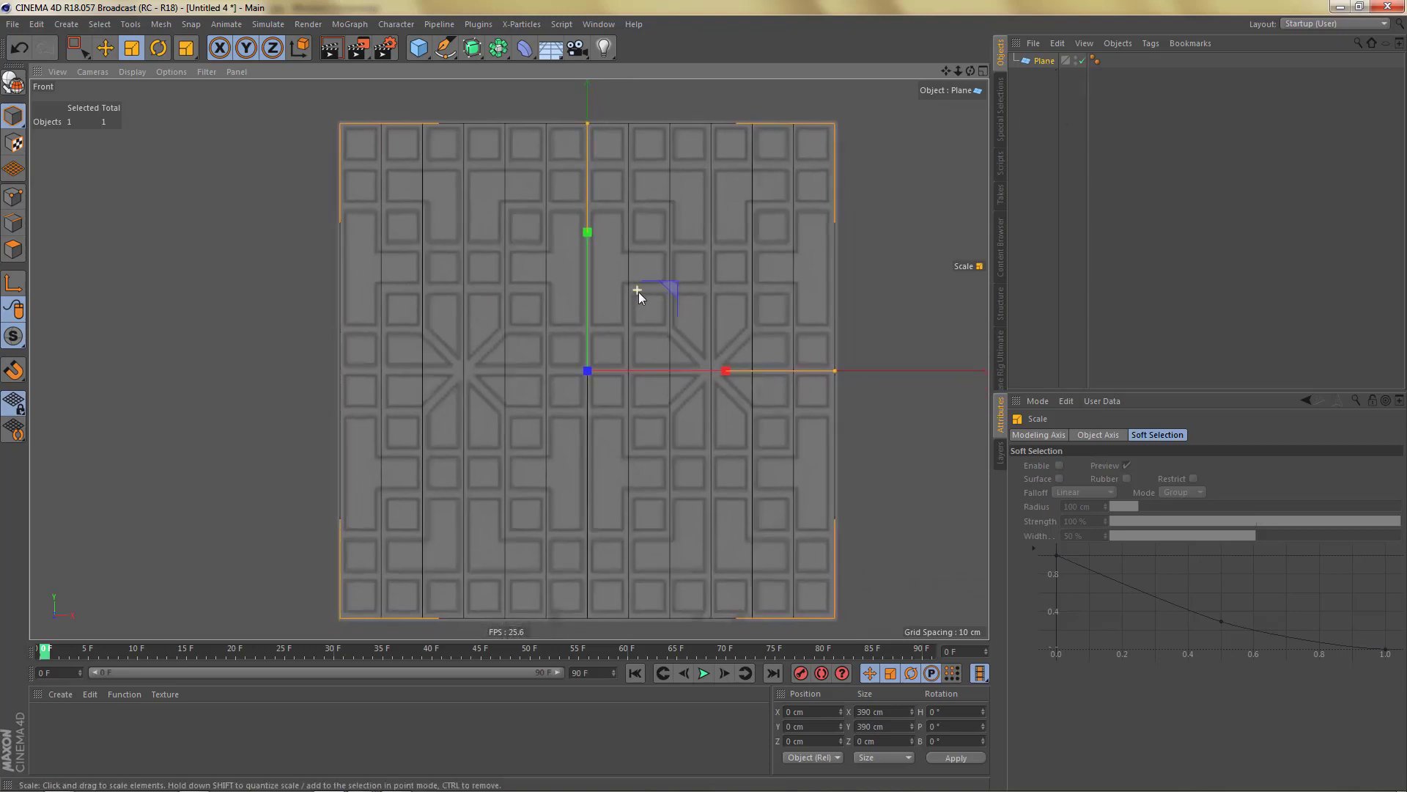
click(1053, 62)
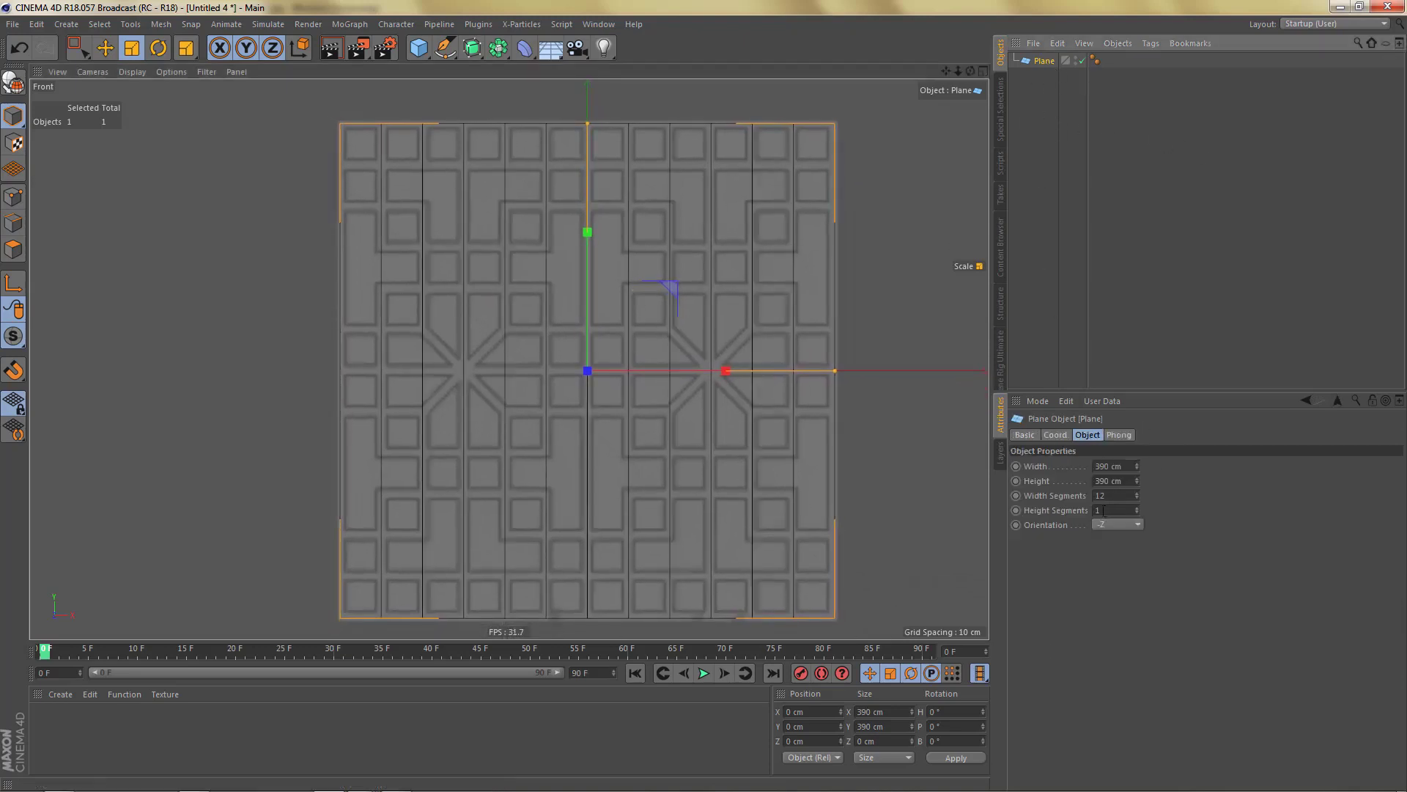
double_click(1098, 511)
text(12)
key(Return)
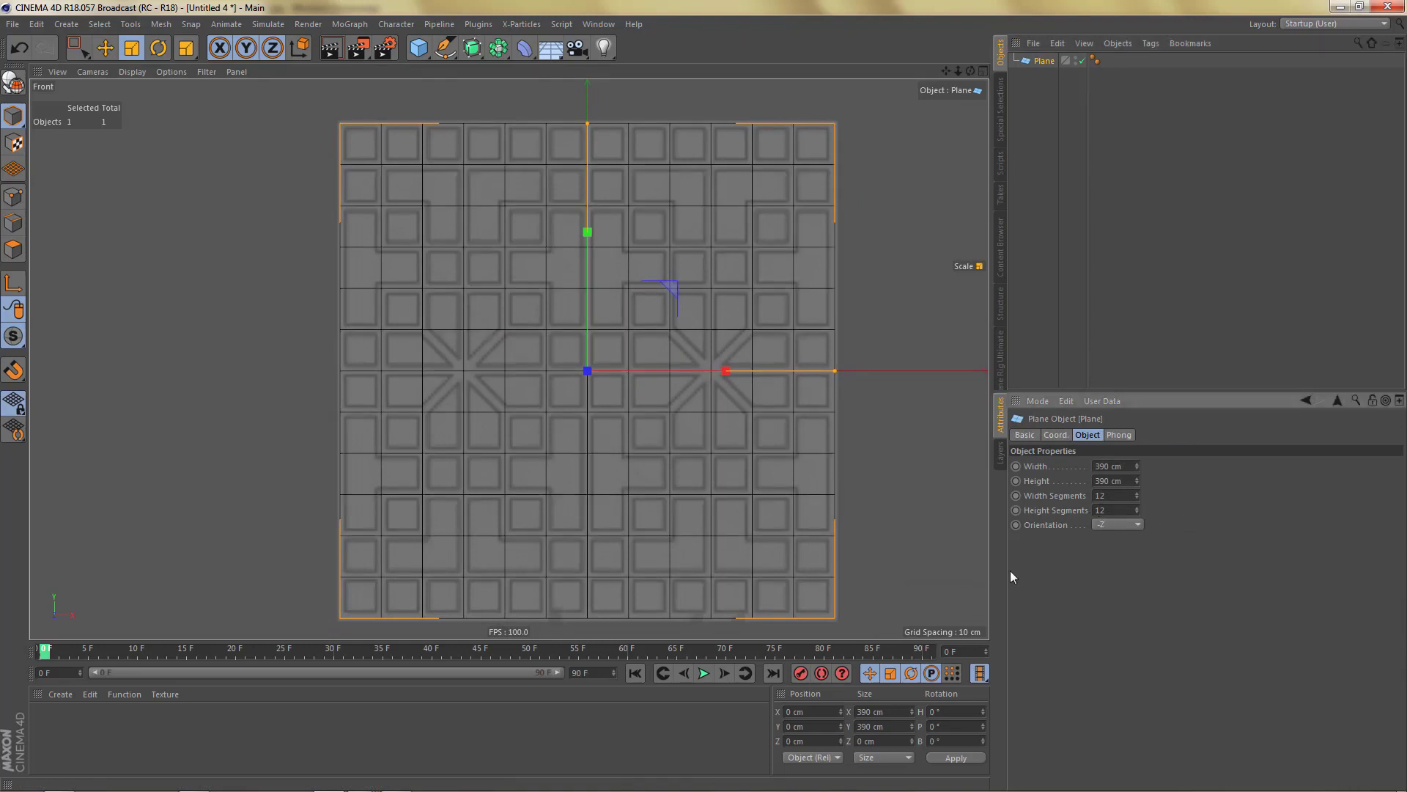
alt+middle_drag(667, 425, 774, 459)
alt+right_drag(515, 224, 553, 270)
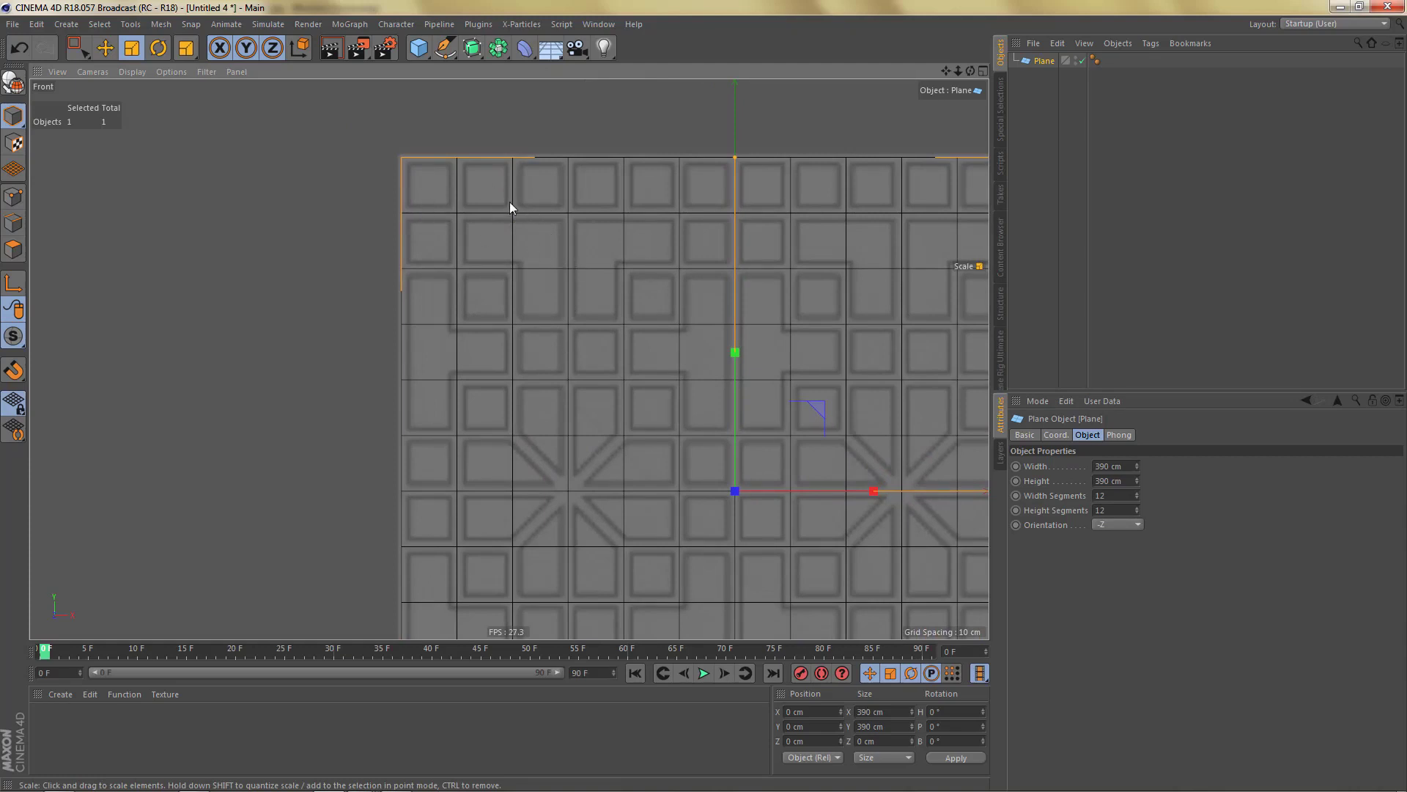
Convert the segmented plane into an editable polygon object and switch to polygon editing.
alt+middle_drag(723, 420, 726, 363)
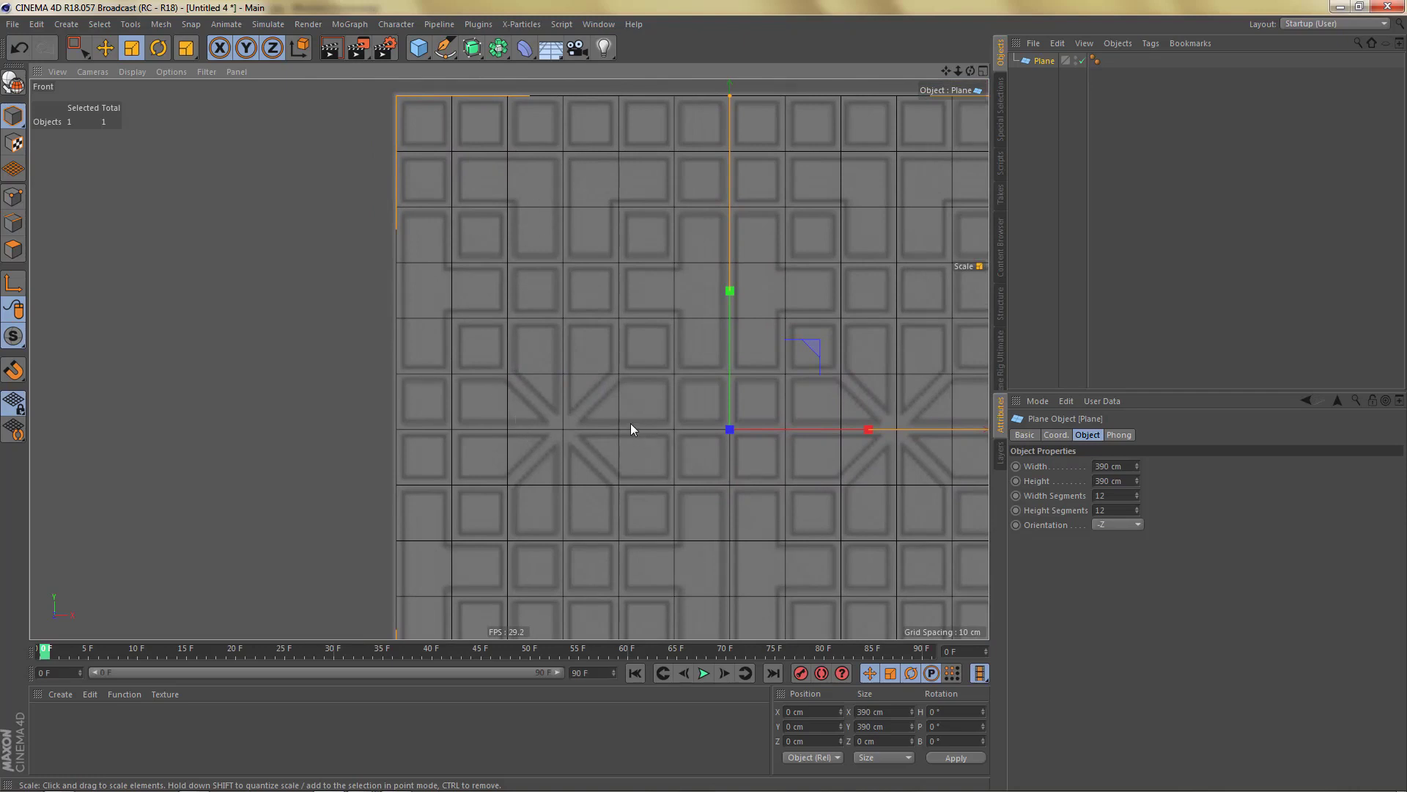
alt+middle_drag(631, 425, 587, 371)
alt+right_drag(587, 379, 586, 395)
alt+middle_drag(597, 381, 609, 406)
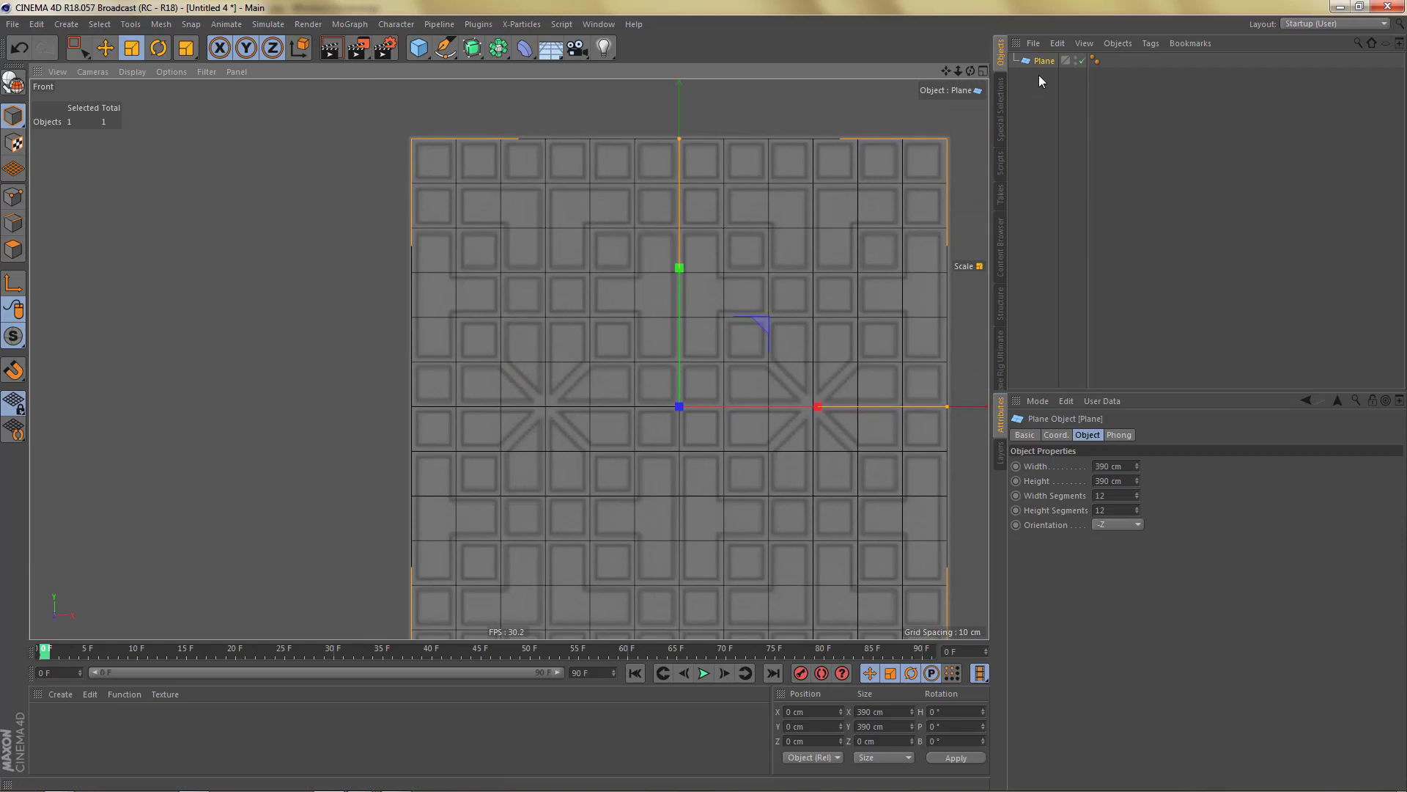
key(c)
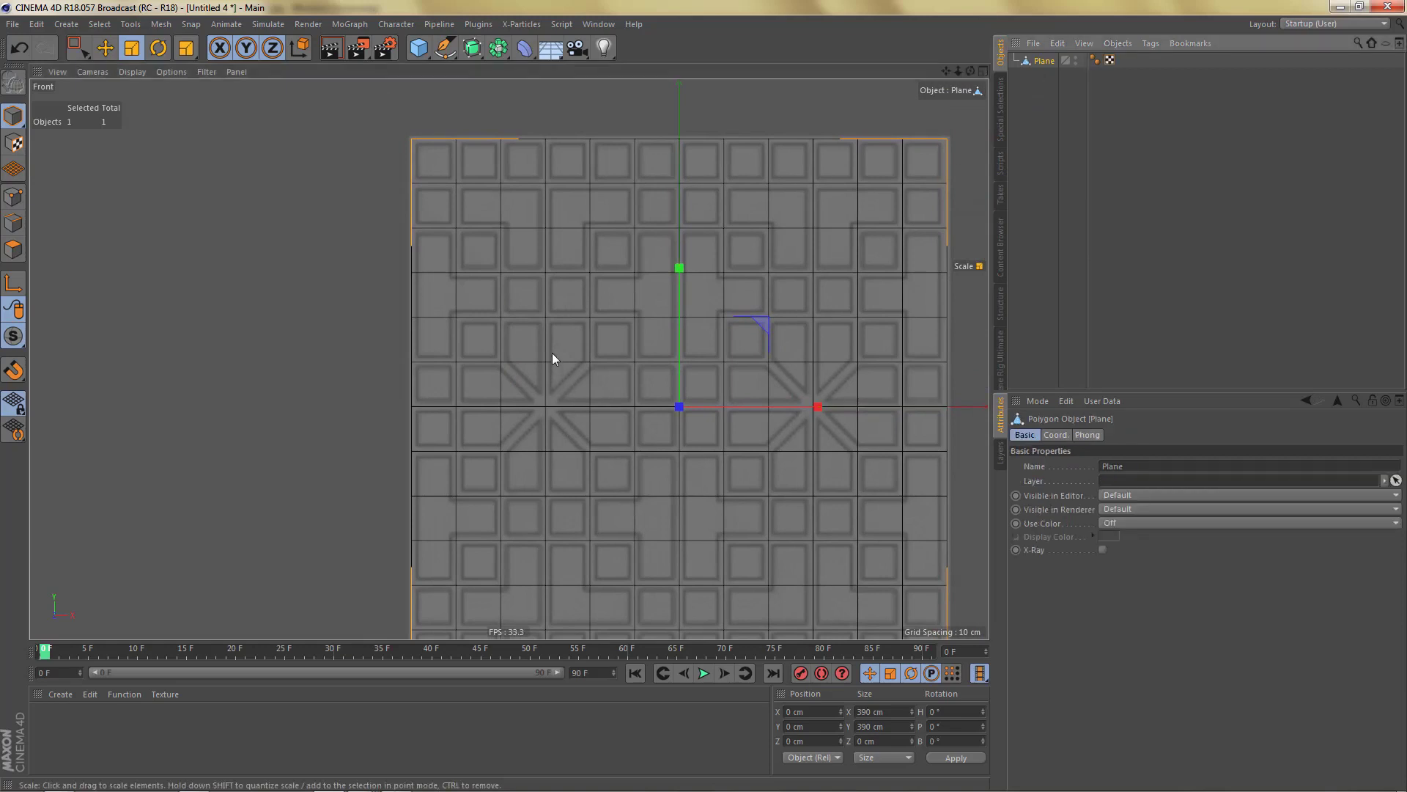
key(Return)
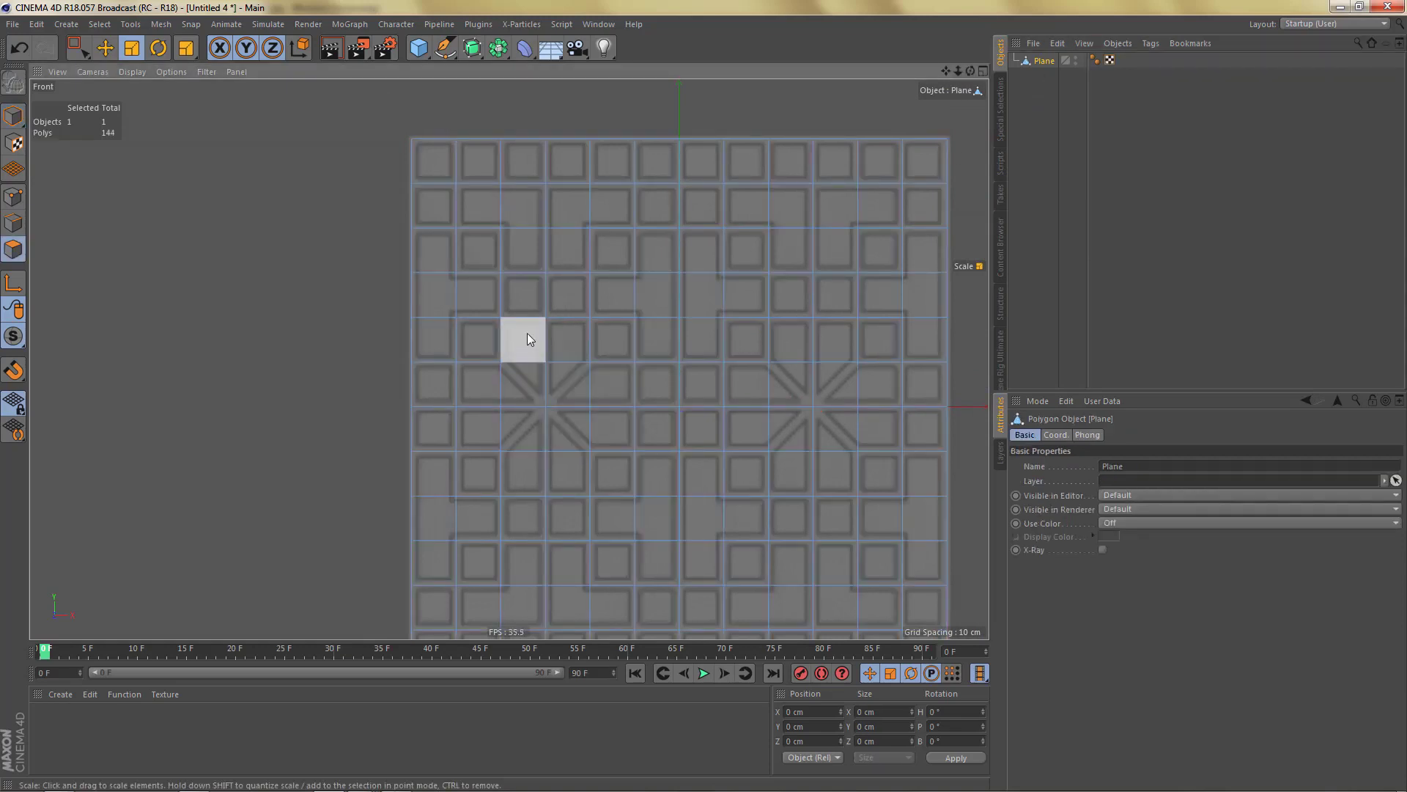
Delete every polygon except the upper-left corner one and optimize the mesh to clear the leftover points.
key(0)
drag(387, 130, 468, 201)
key(u)
key(i)
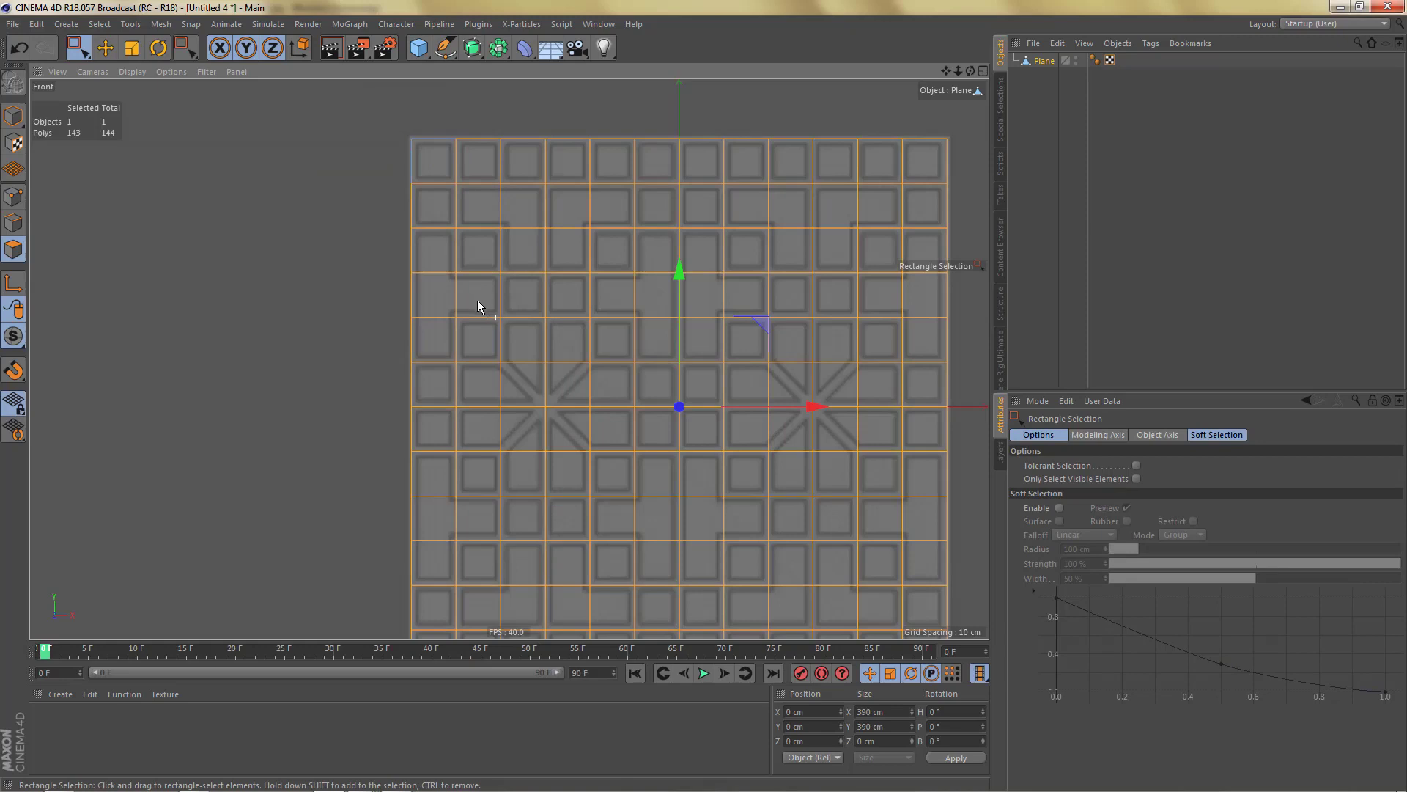
key(Delete)
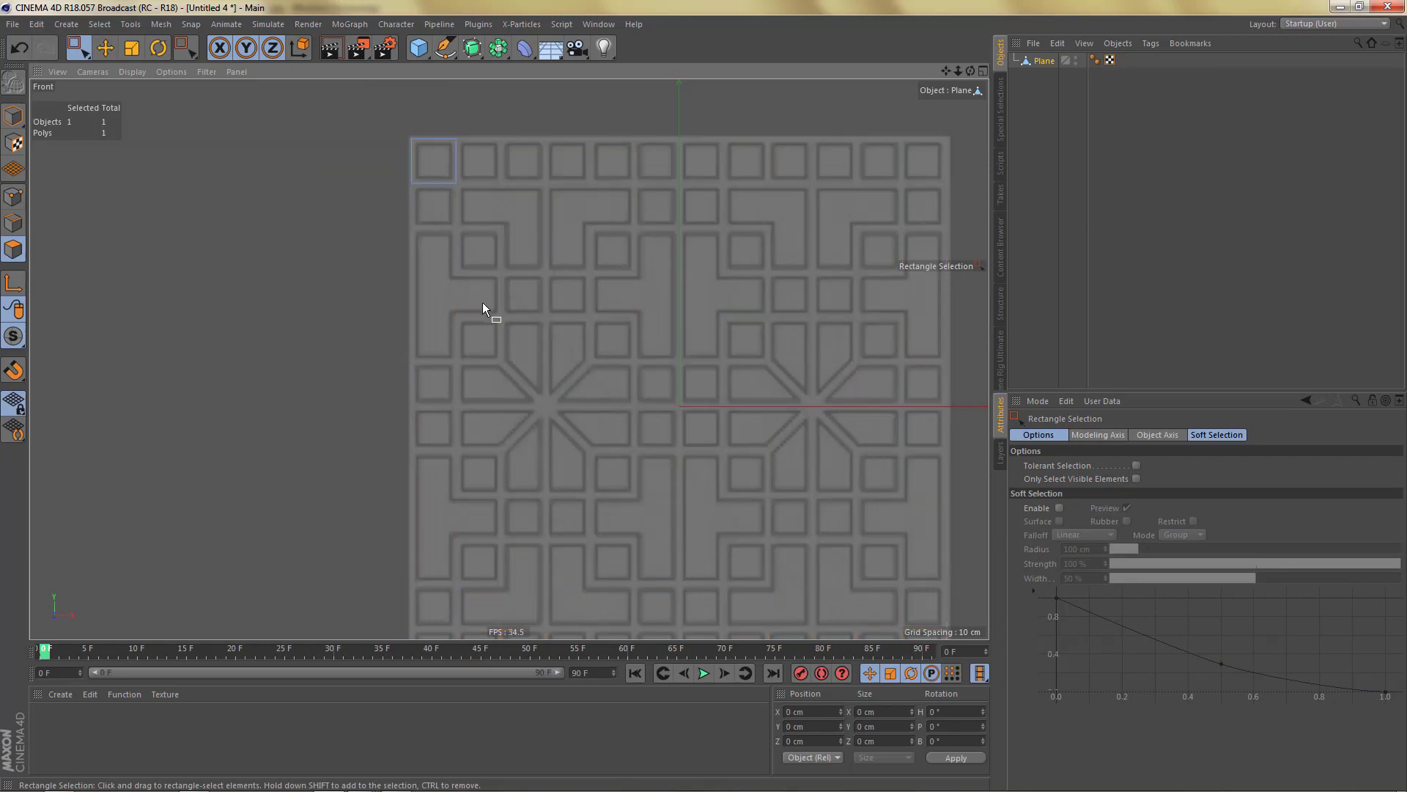
right_click(591, 235)
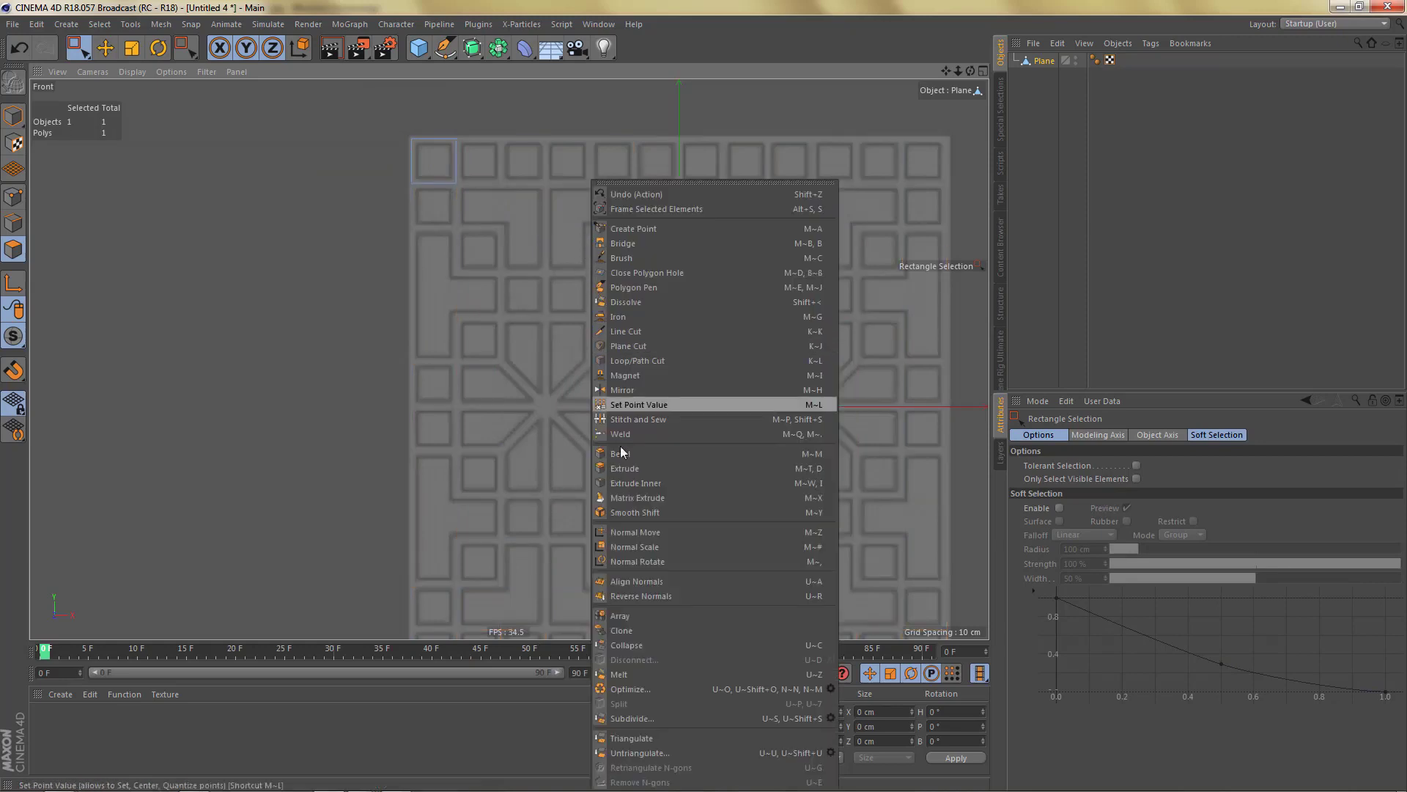
click(635, 688)
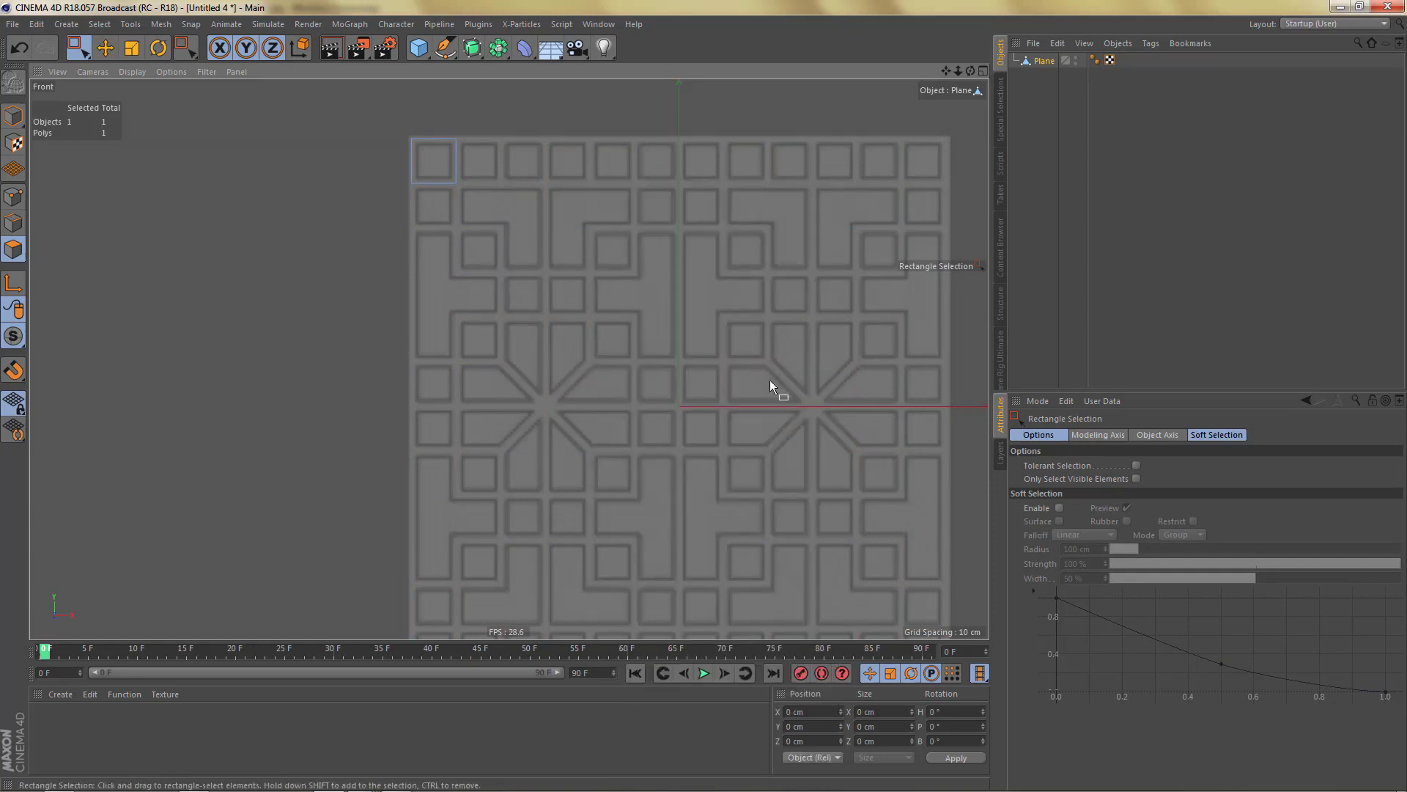
Inset the remaining corner polygon with Extrude Inner at an offset of 3.5 cm to match the reference bar's thickness.
alt+middle_drag(491, 236, 560, 329)
alt+right_drag(500, 273, 615, 286)
alt+middle_drag(616, 285, 625, 377)
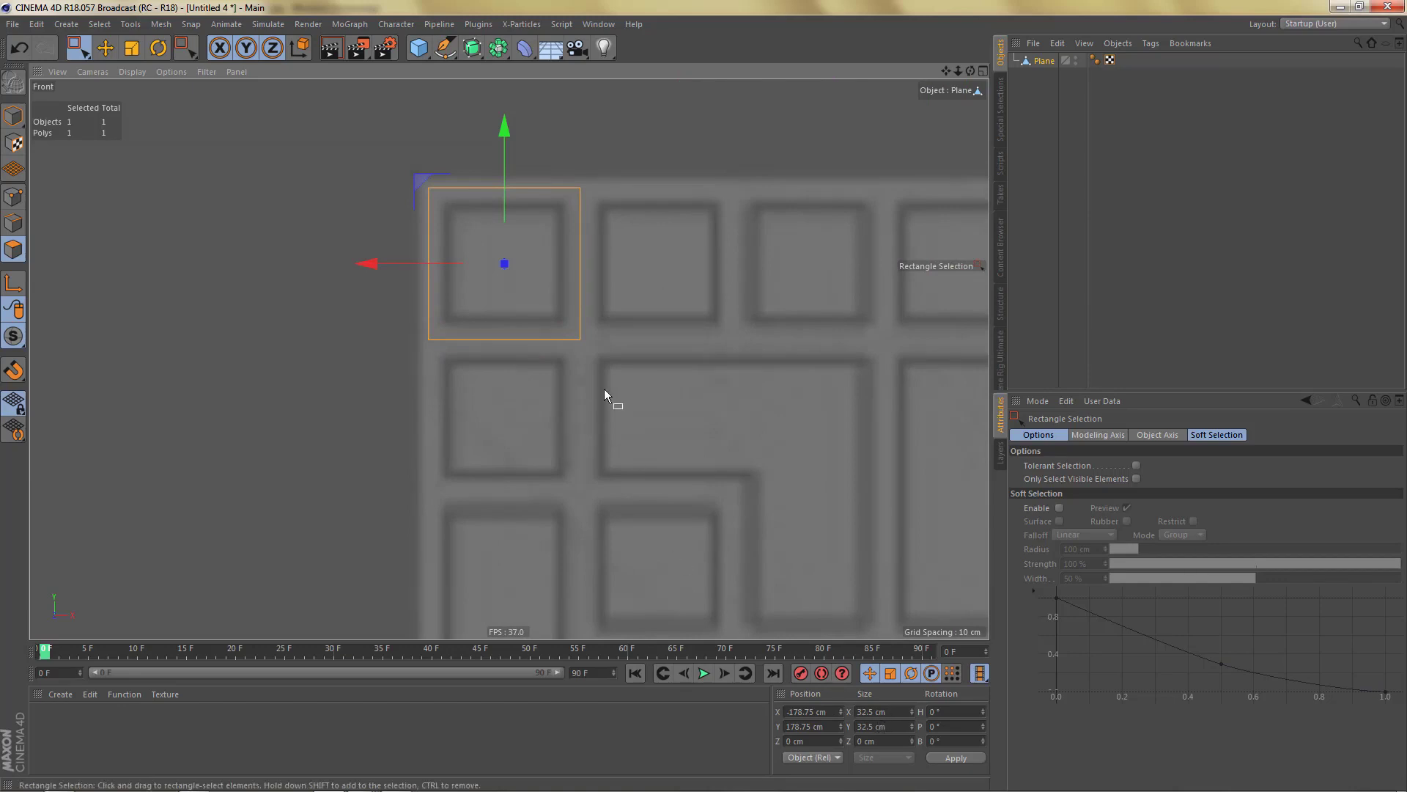
alt+middle_drag(556, 362, 560, 384)
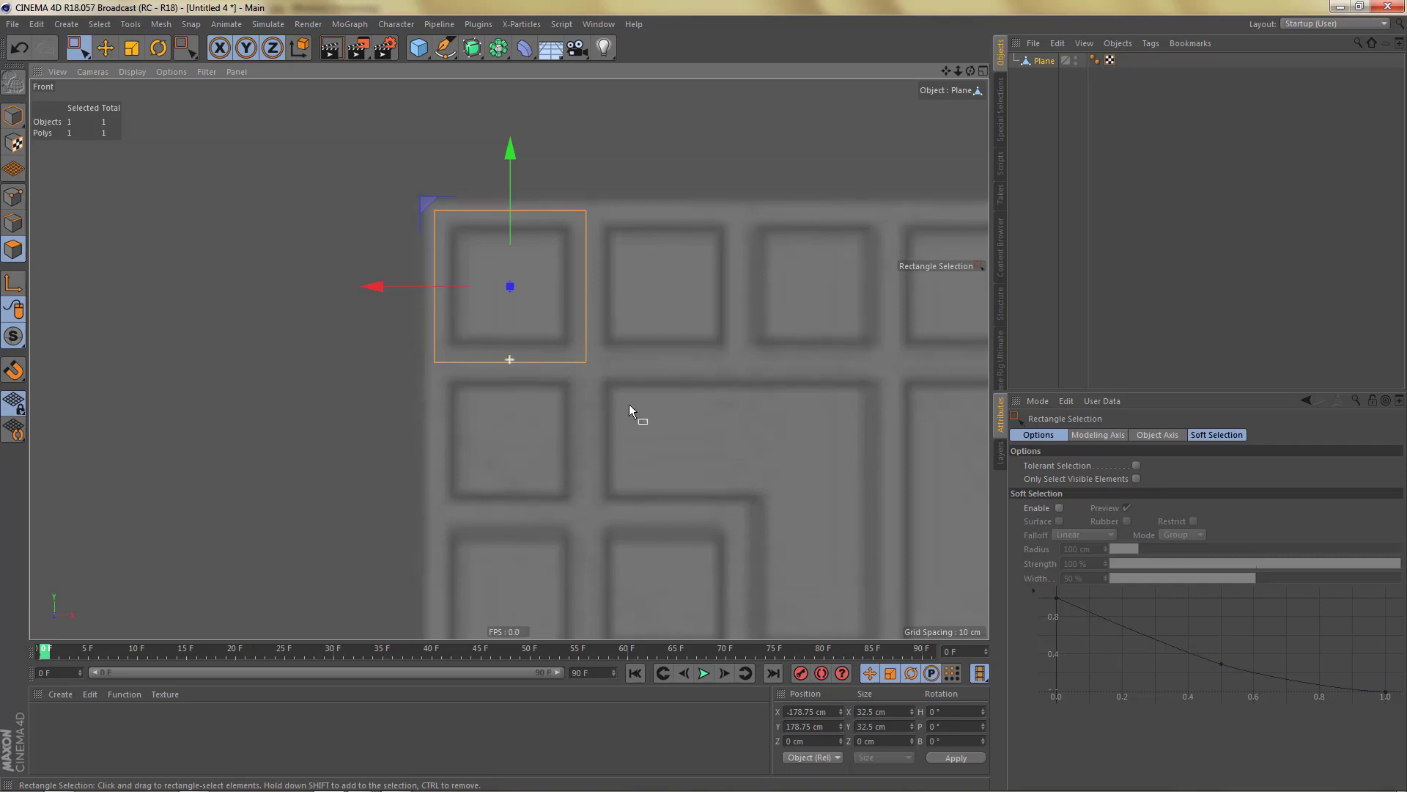
middle_drag(626, 401, 651, 411)
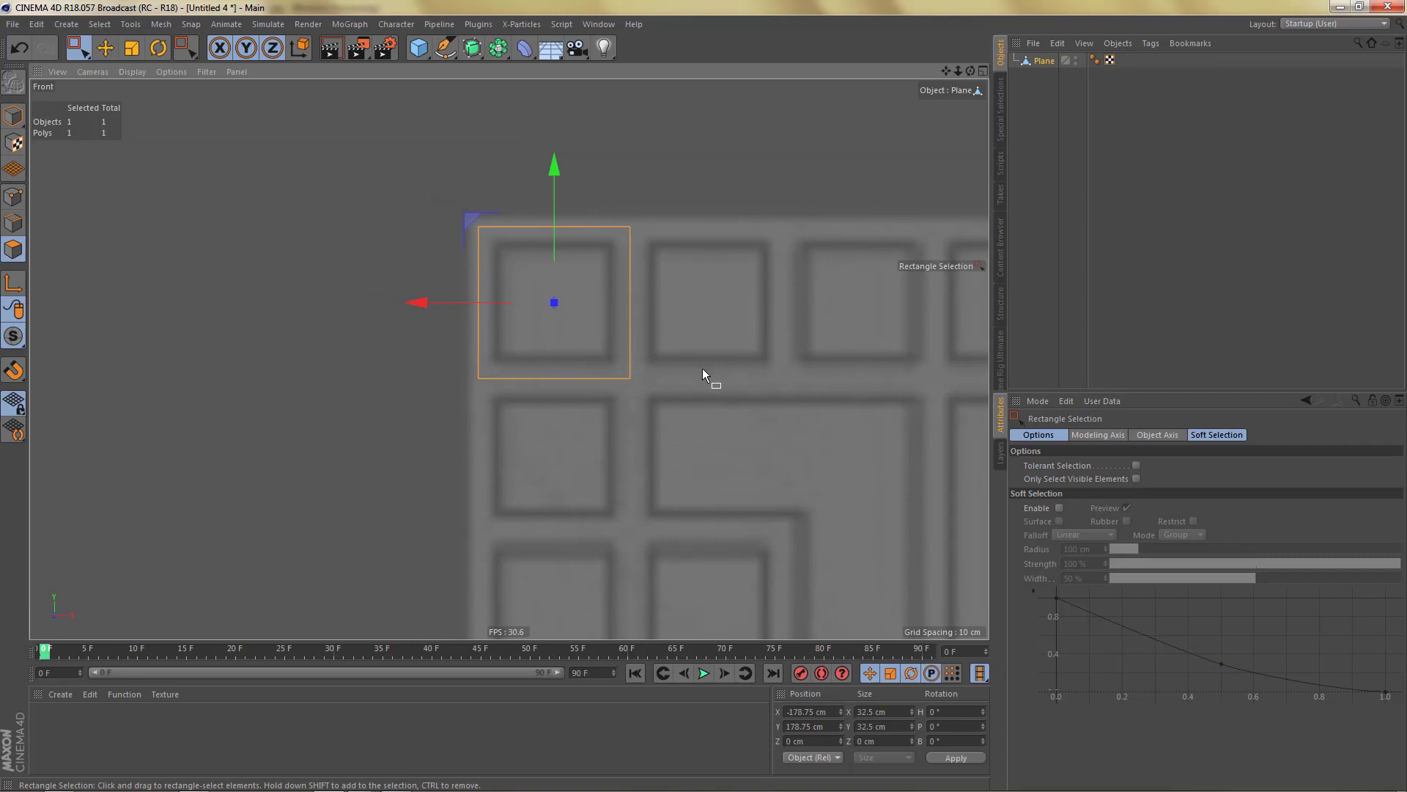
key(i)
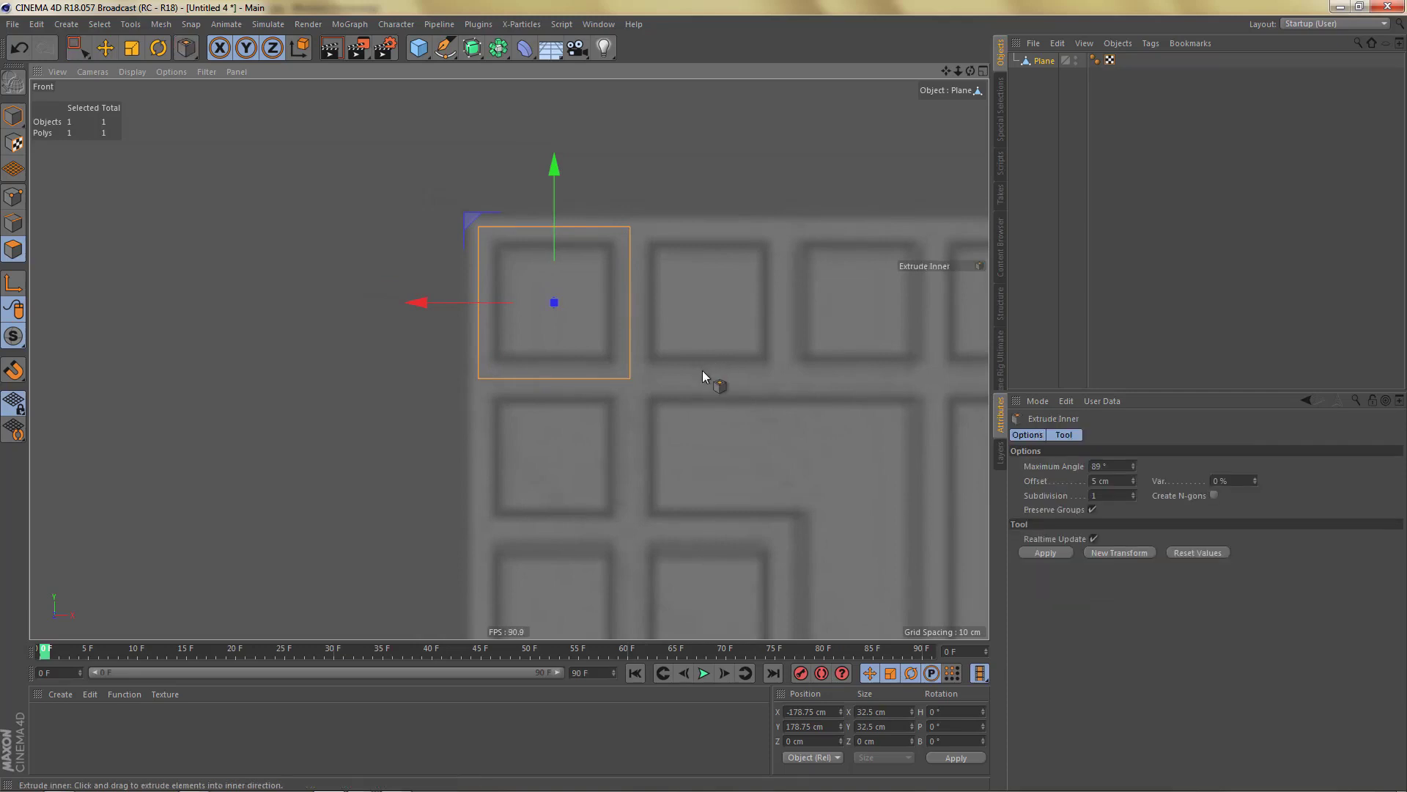
drag(733, 376, 774, 375)
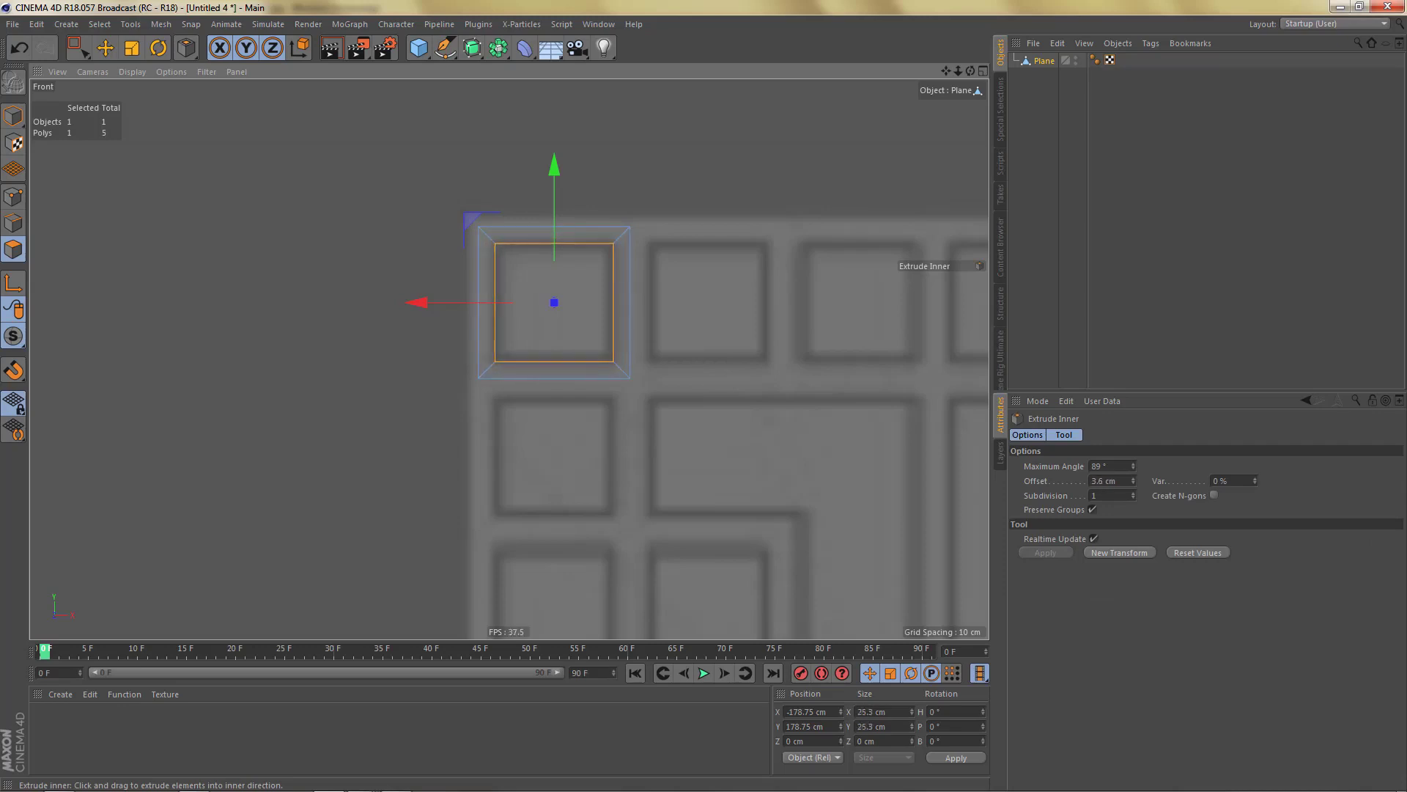
click(1132, 483)
drag(1098, 482, 1129, 485)
text(.5)
key(Return)
Place the plane inside a linear MoGraph Cloner with a count of 2 and an X offset of 32.5 cm per step.
alt+middle_drag(586, 309, 557, 295)
key(ctrl+a)
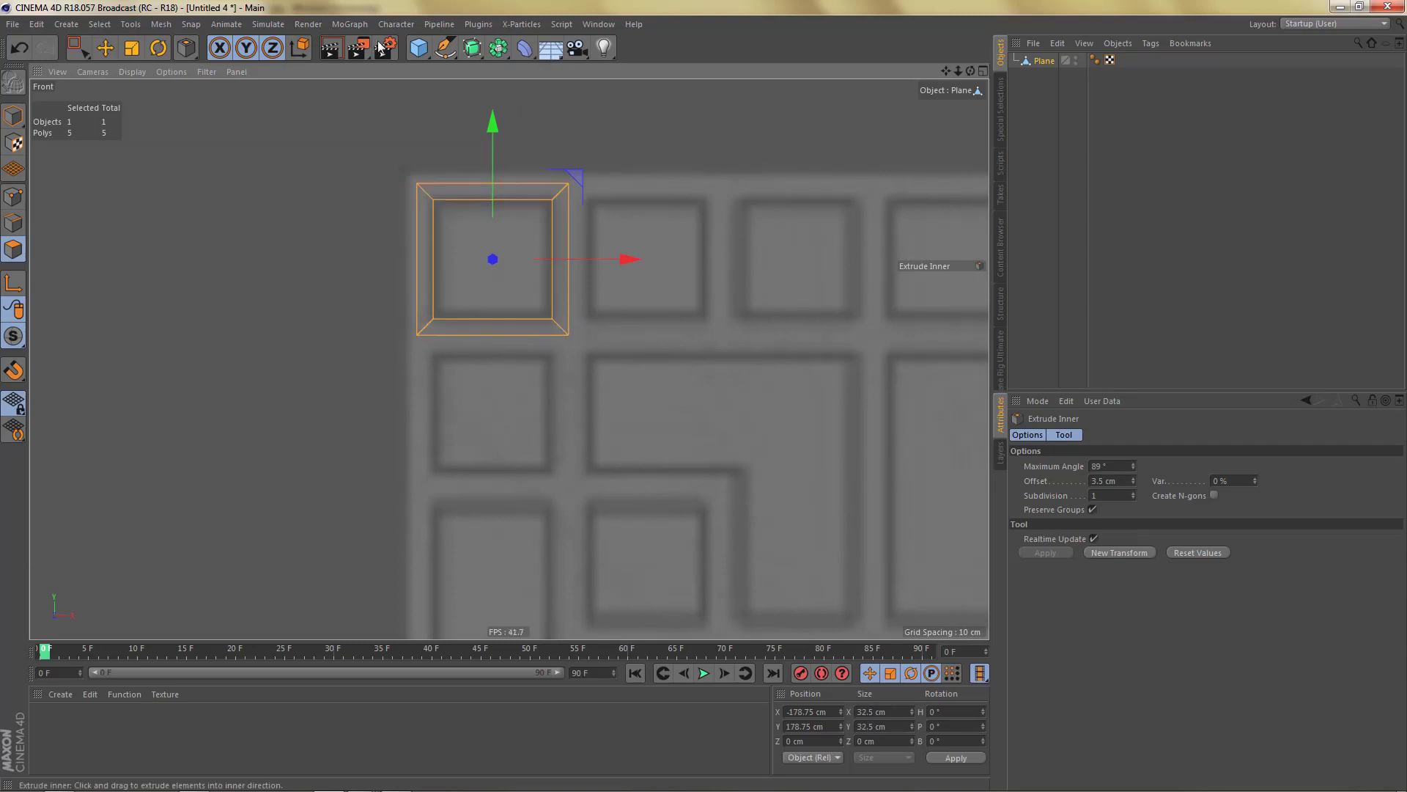
click(351, 24)
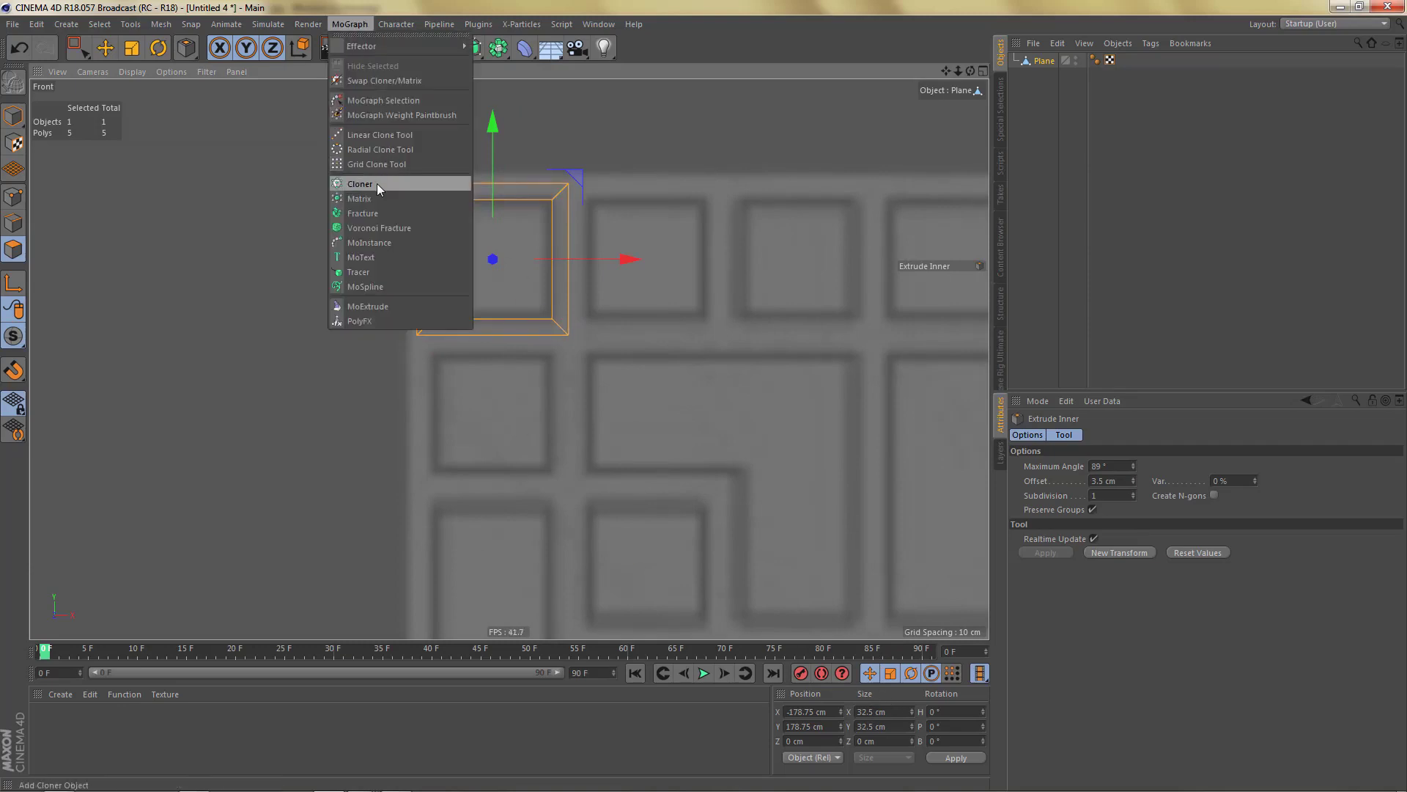
click(377, 183)
scroll(662, 438, down, 4)
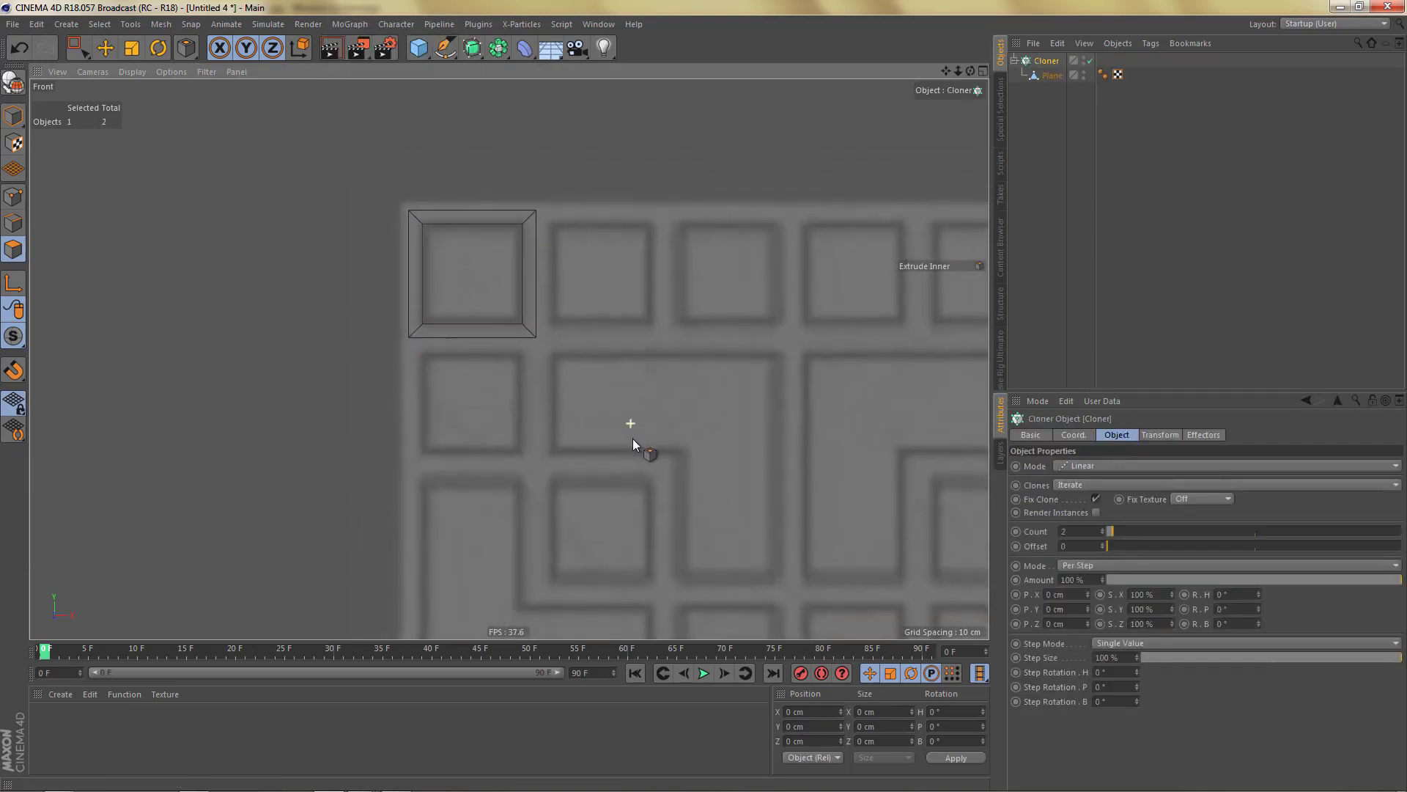
drag(1069, 596, 996, 597)
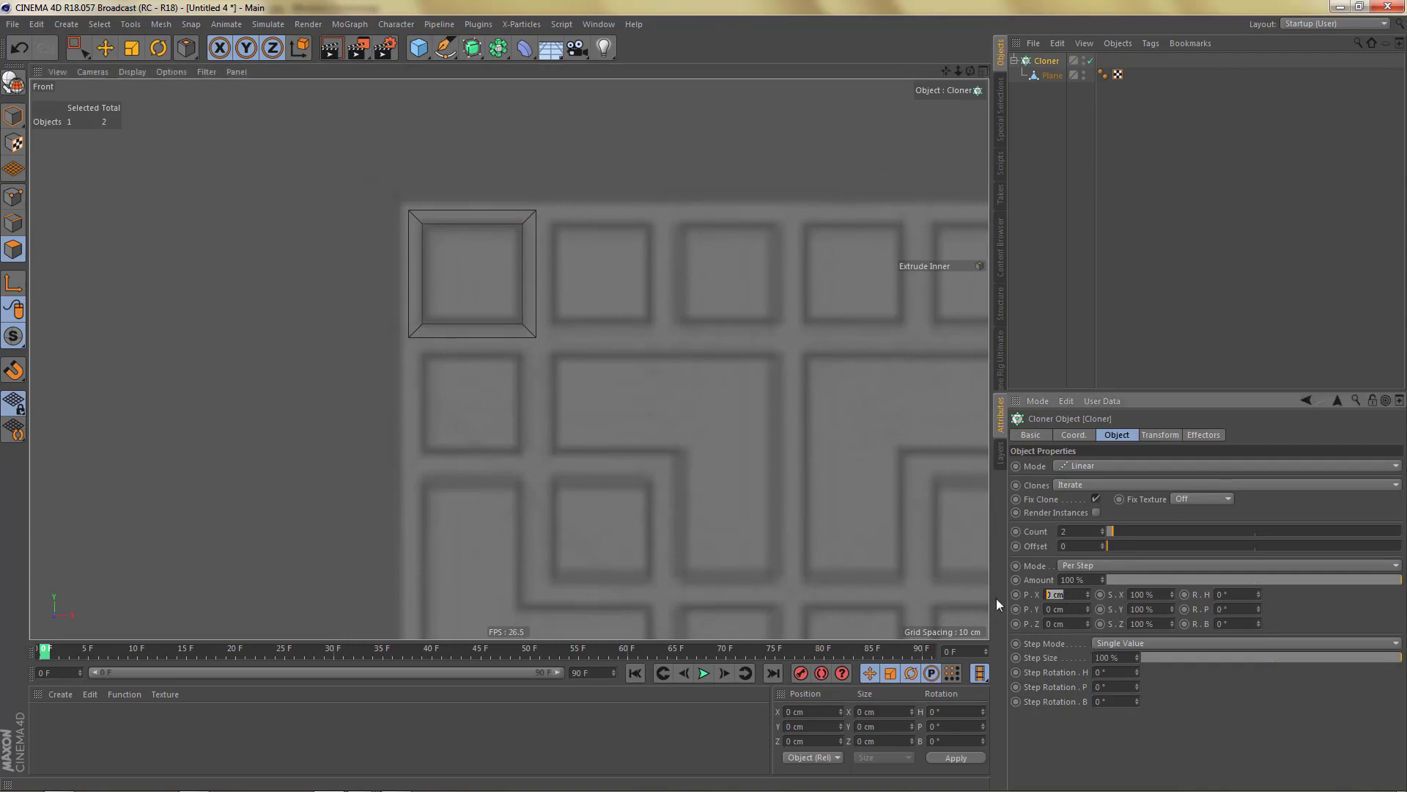
text(32.5)
key(Return)
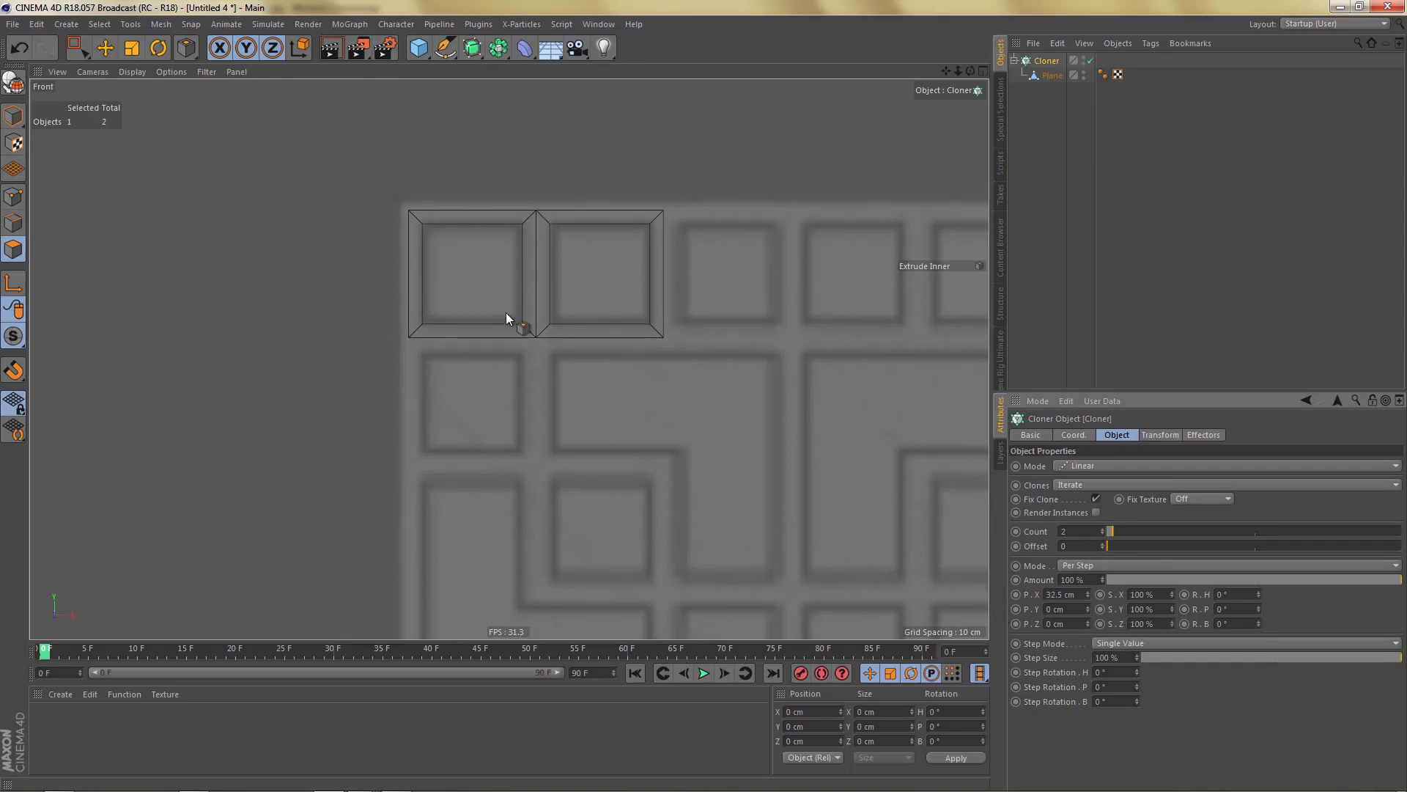
Disable the Cloner and select the plane inside it for editing.
scroll(505, 317, up, 5)
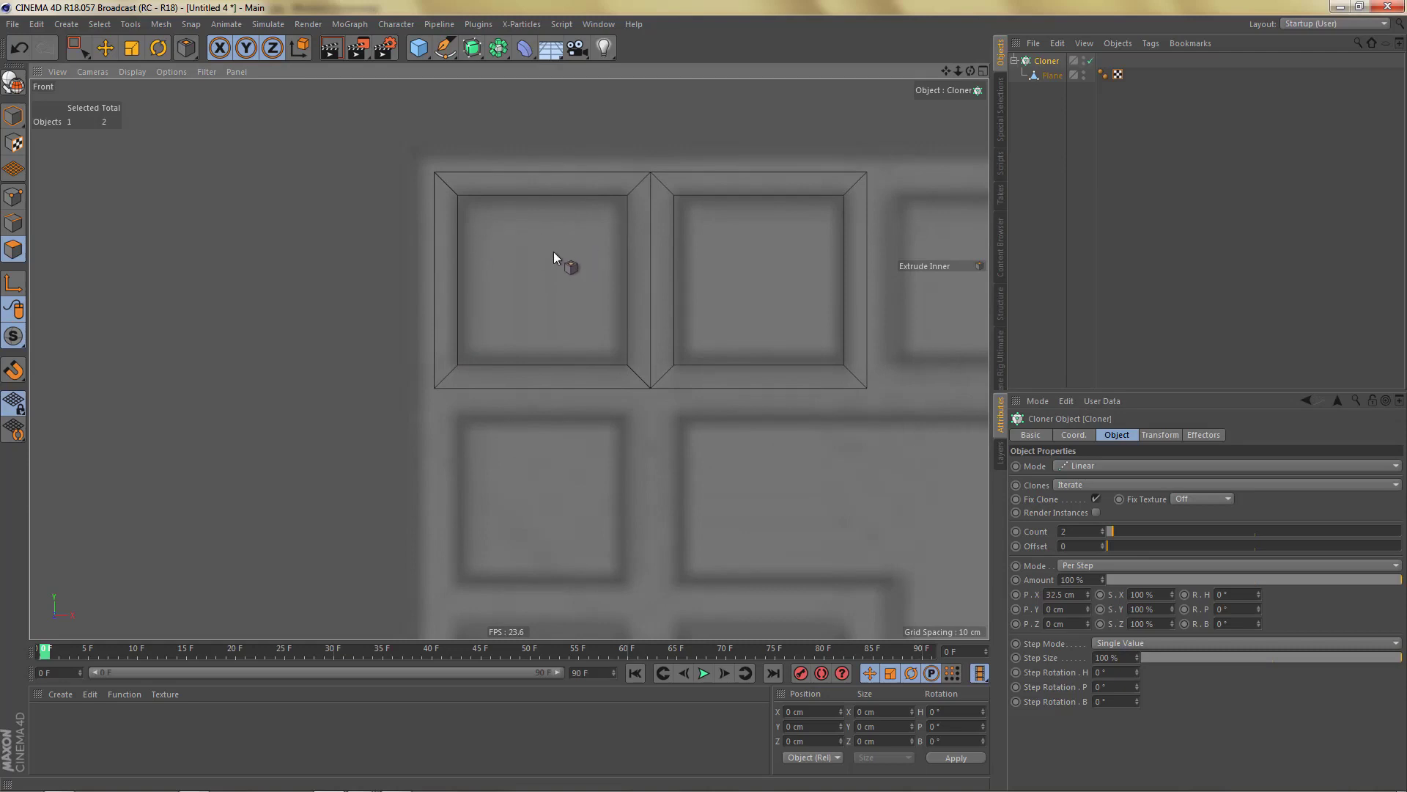
scroll(522, 279, down, 3)
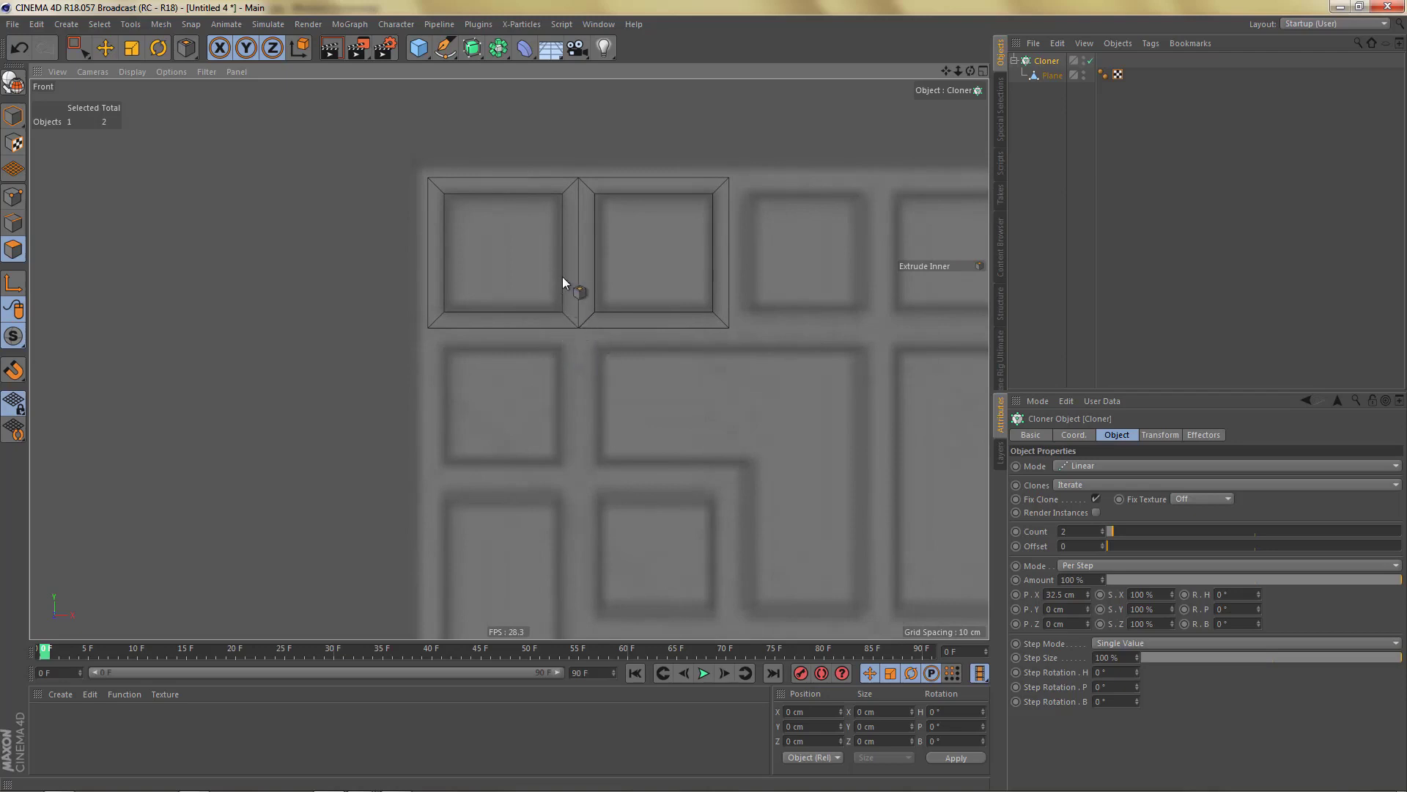
scroll(576, 316, up, 2)
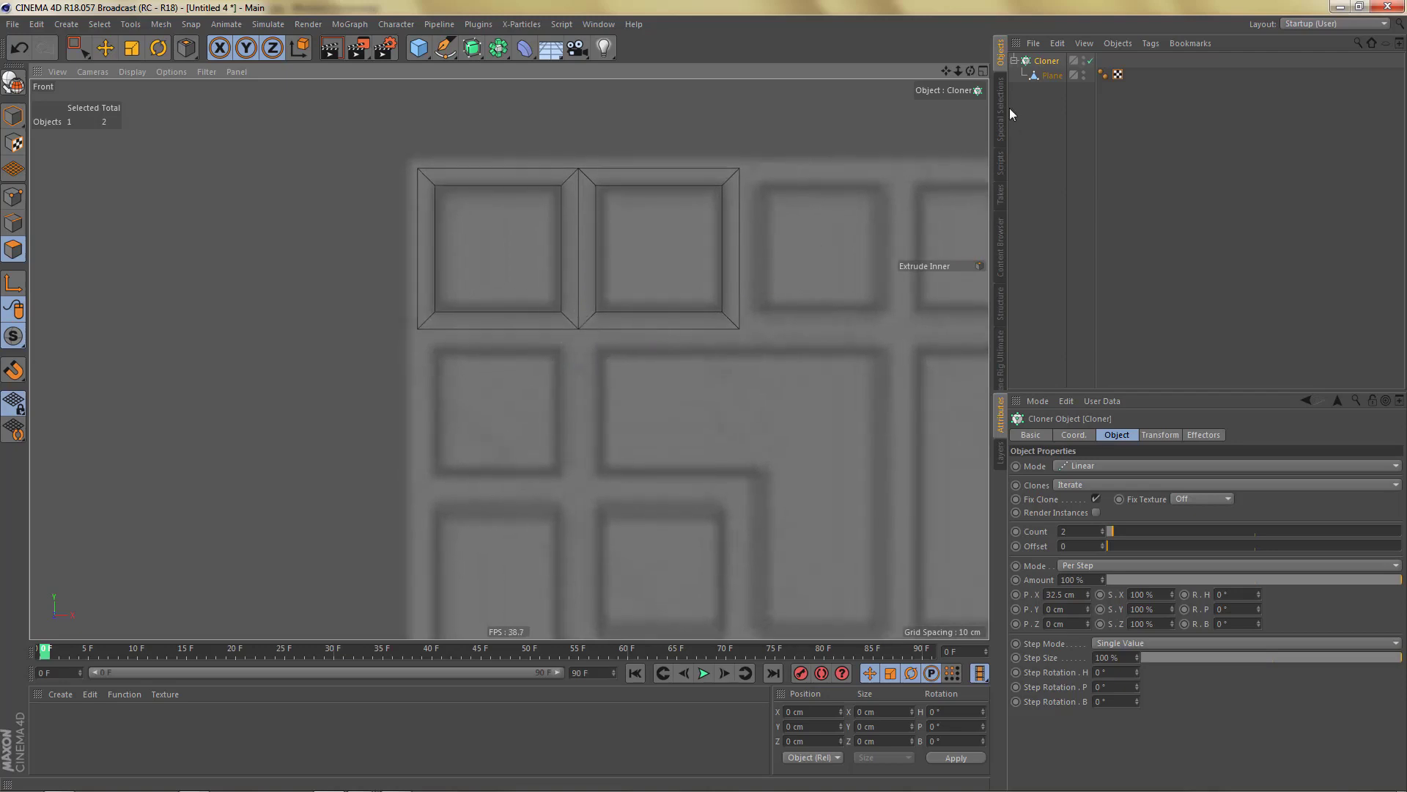
click(1090, 61)
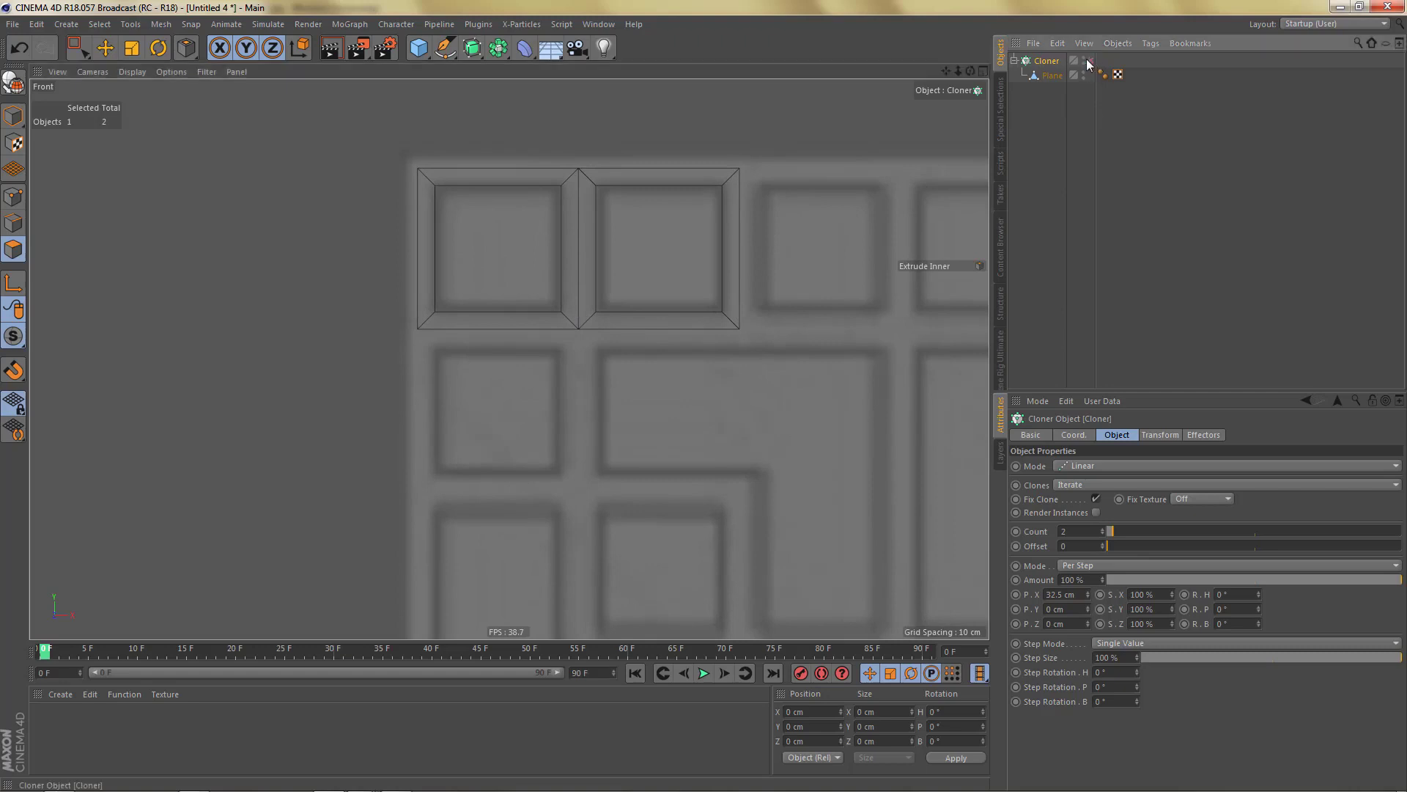
click(1050, 77)
scroll(542, 327, up, 3)
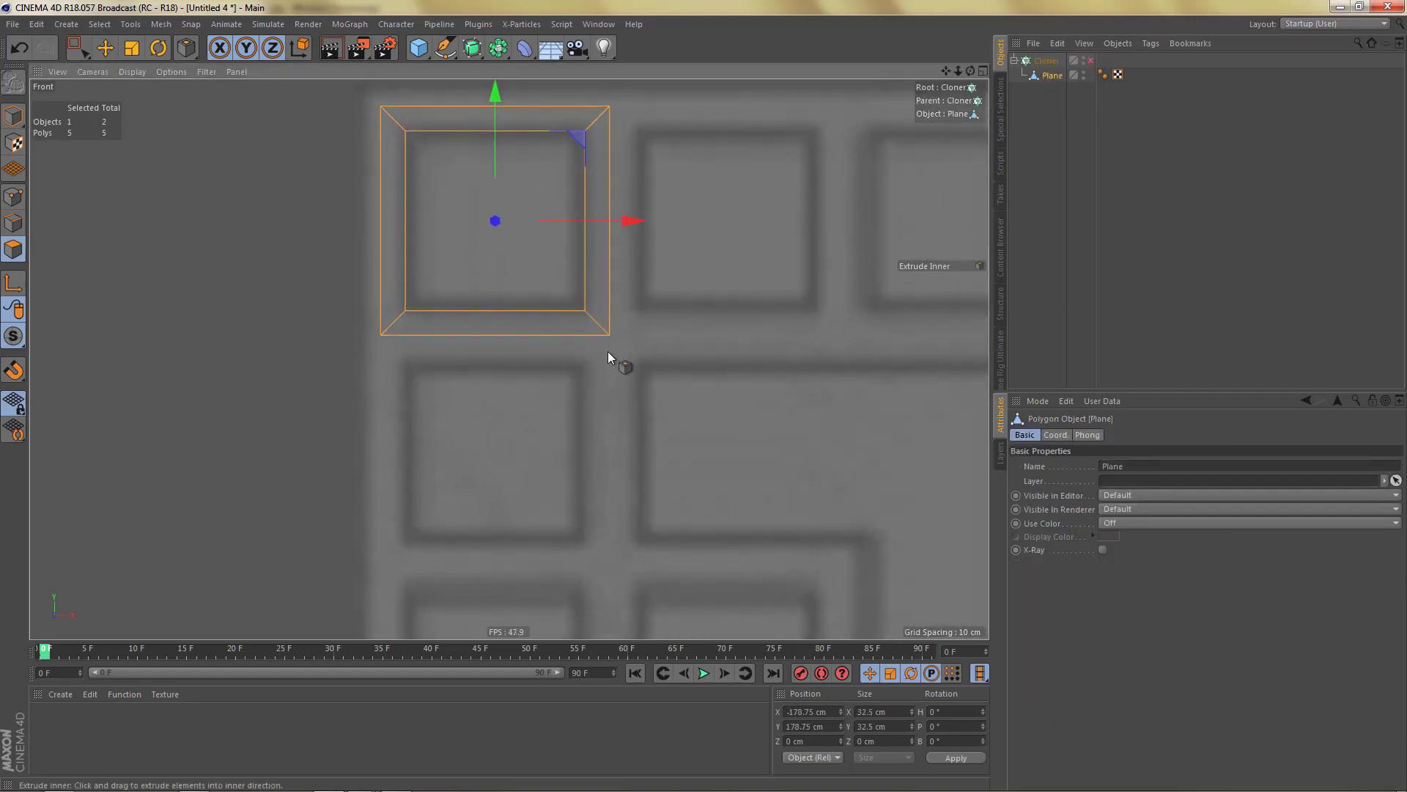
Line-cut straight out from both lower inner corners of the inset to the side and bottom outer edges.
key(k)
key(k)
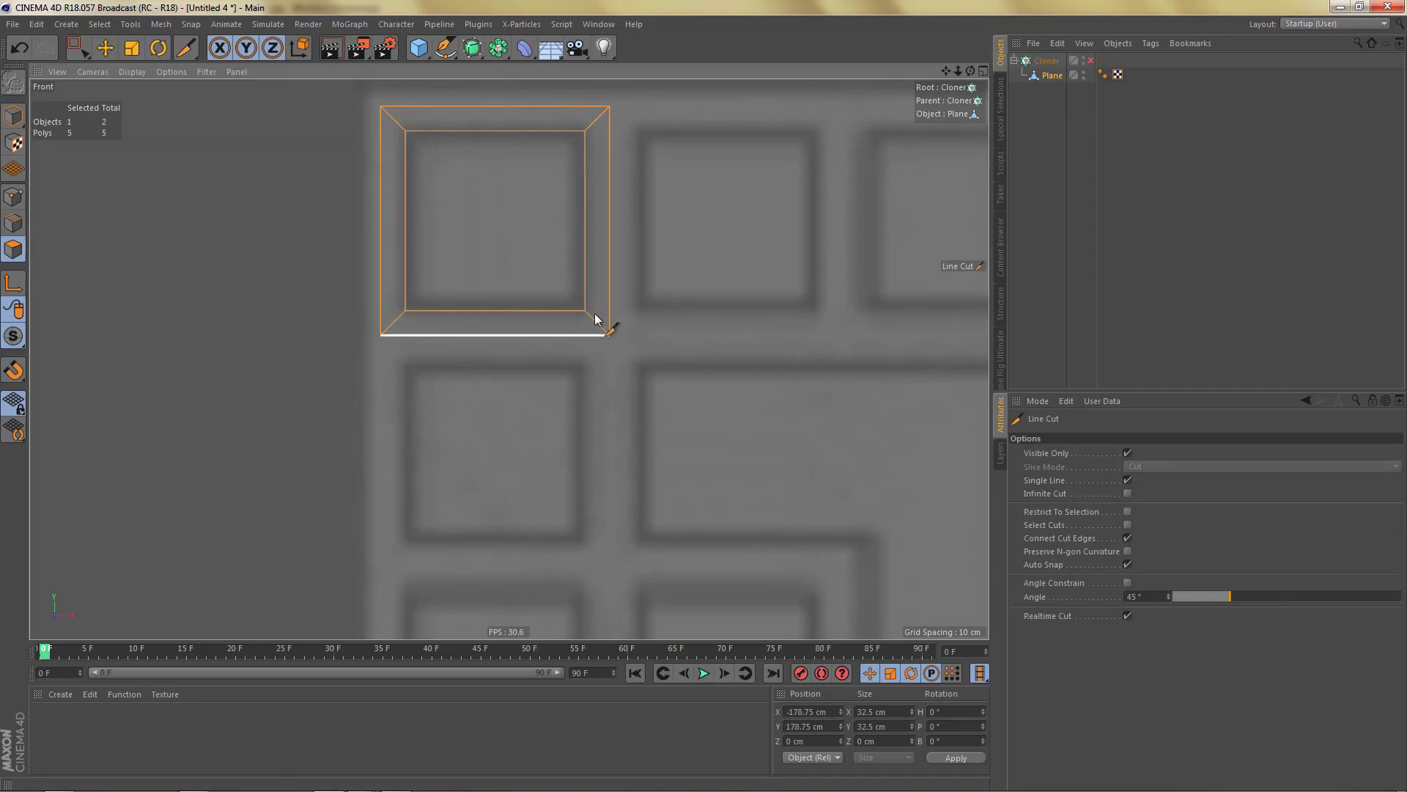
scroll(607, 329, up, 3)
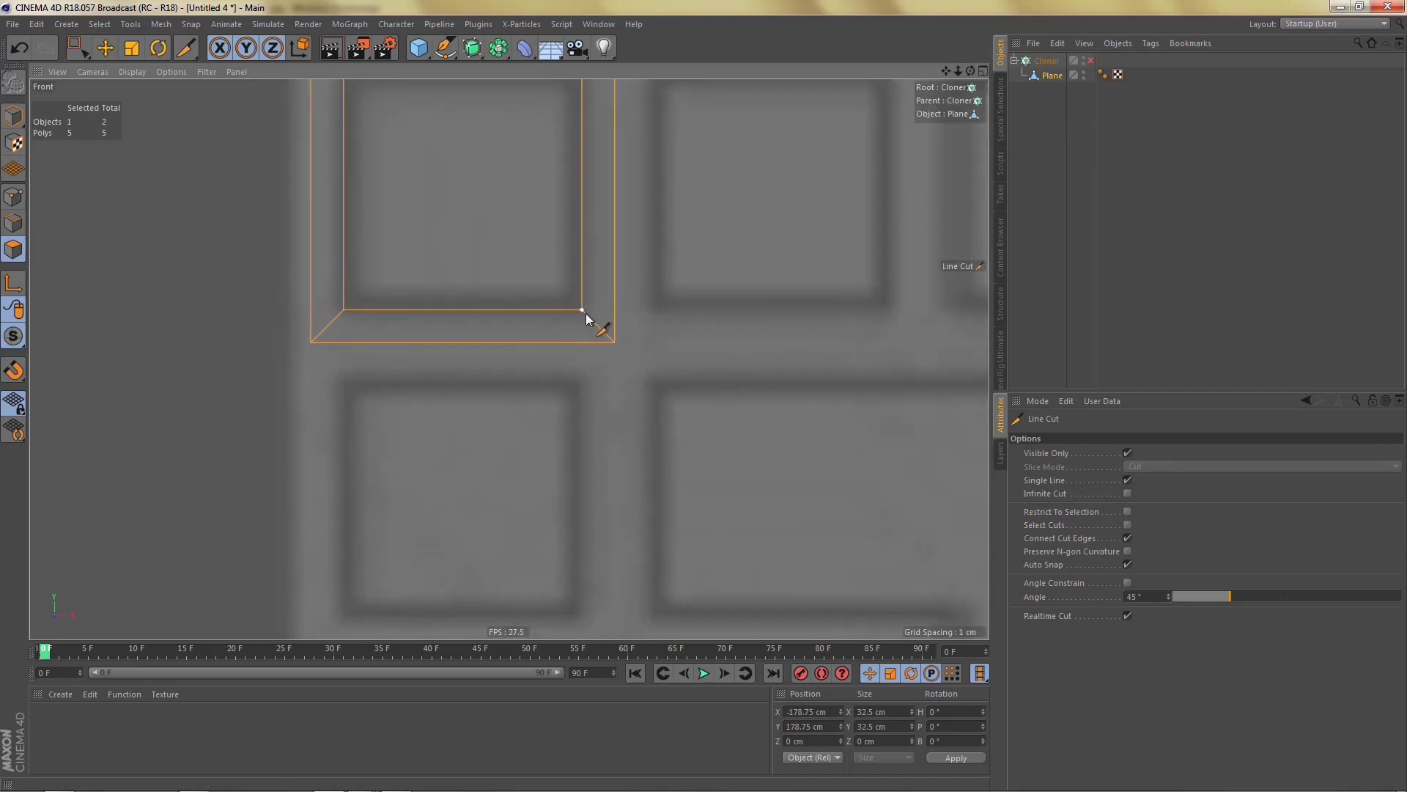
drag(583, 311, 669, 320)
drag(344, 311, 251, 324)
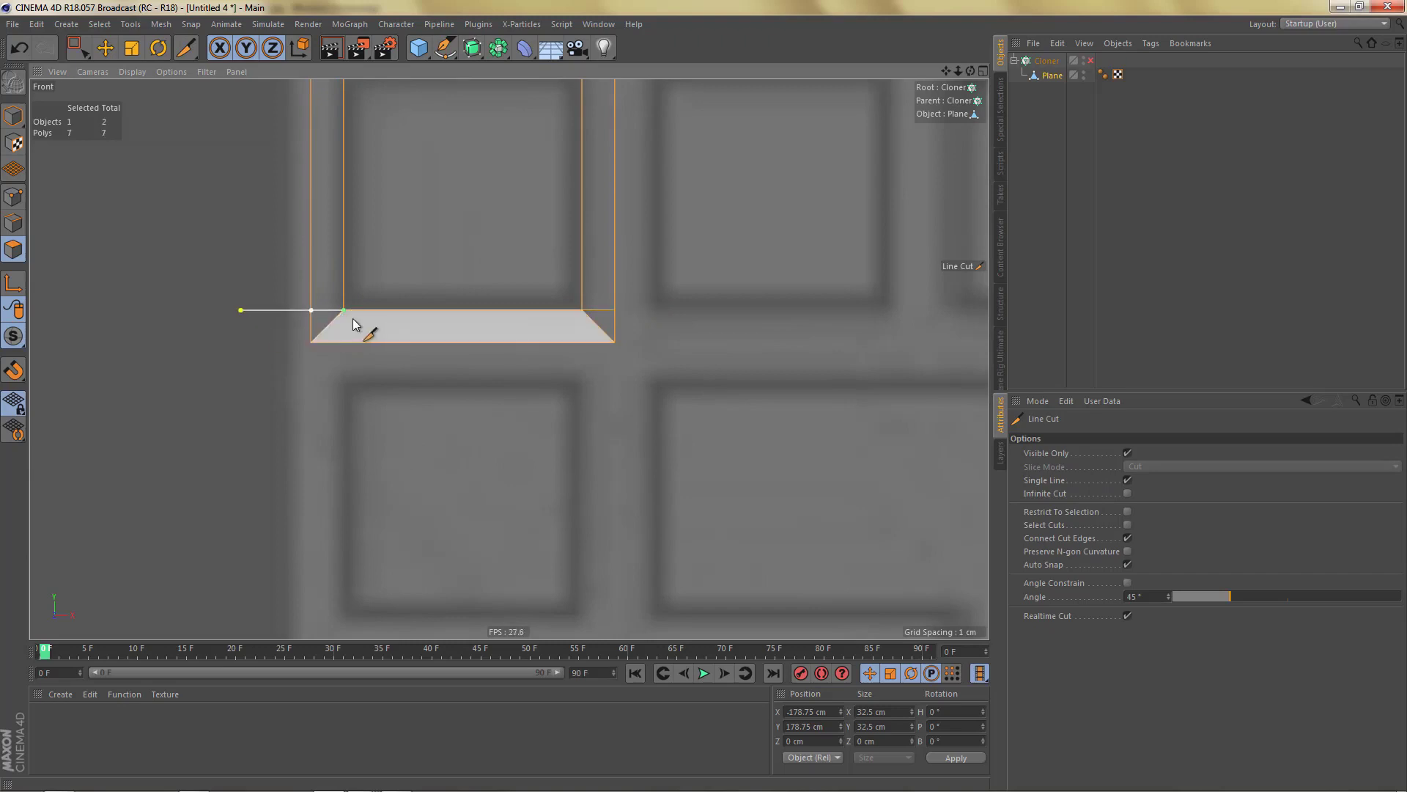
drag(582, 310, 581, 393)
drag(344, 310, 344, 375)
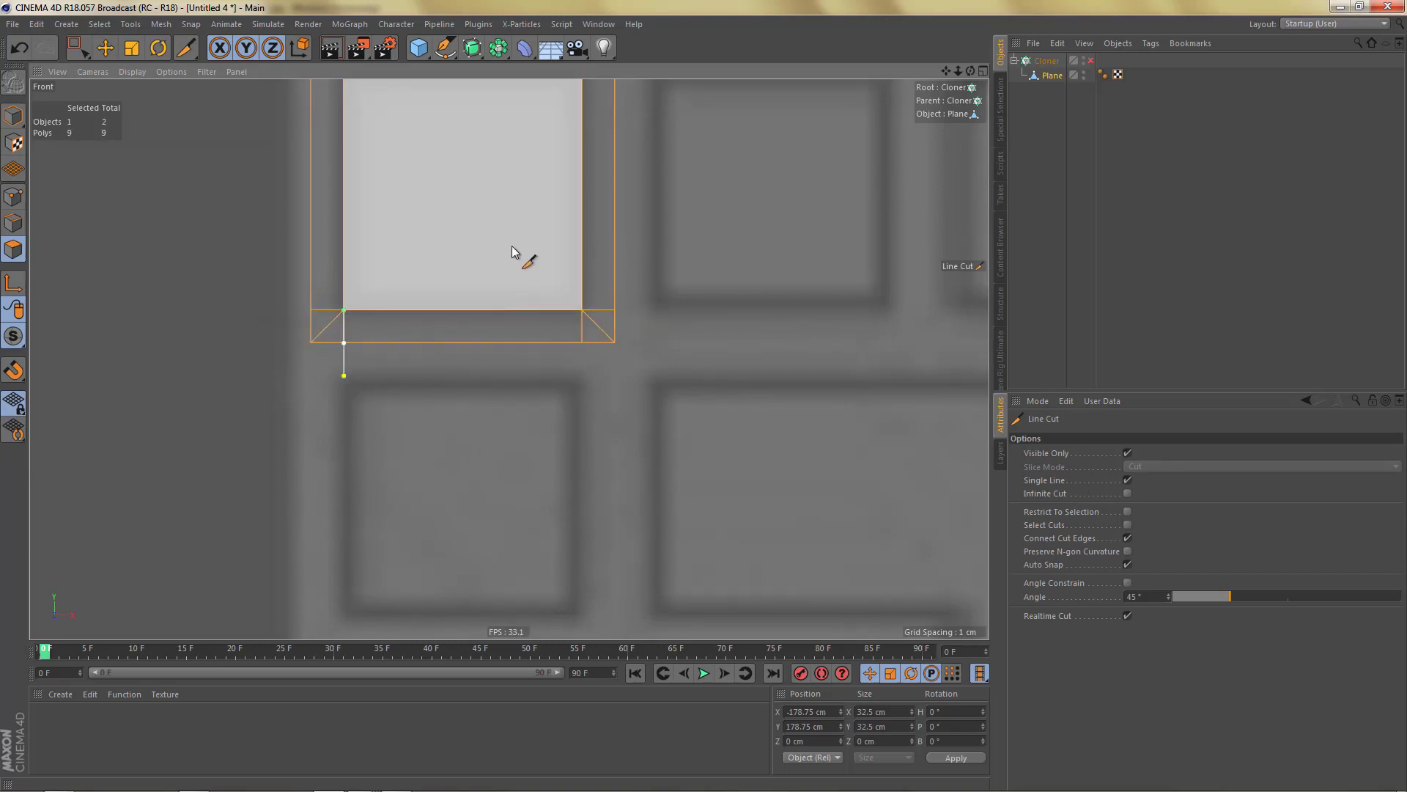
Line-cut straight out from both upper inner corners of the inset to the top and side outer edges.
alt+middle_drag(507, 256, 498, 451)
drag(548, 266, 549, 189)
drag(312, 267, 310, 193)
drag(548, 268, 625, 266)
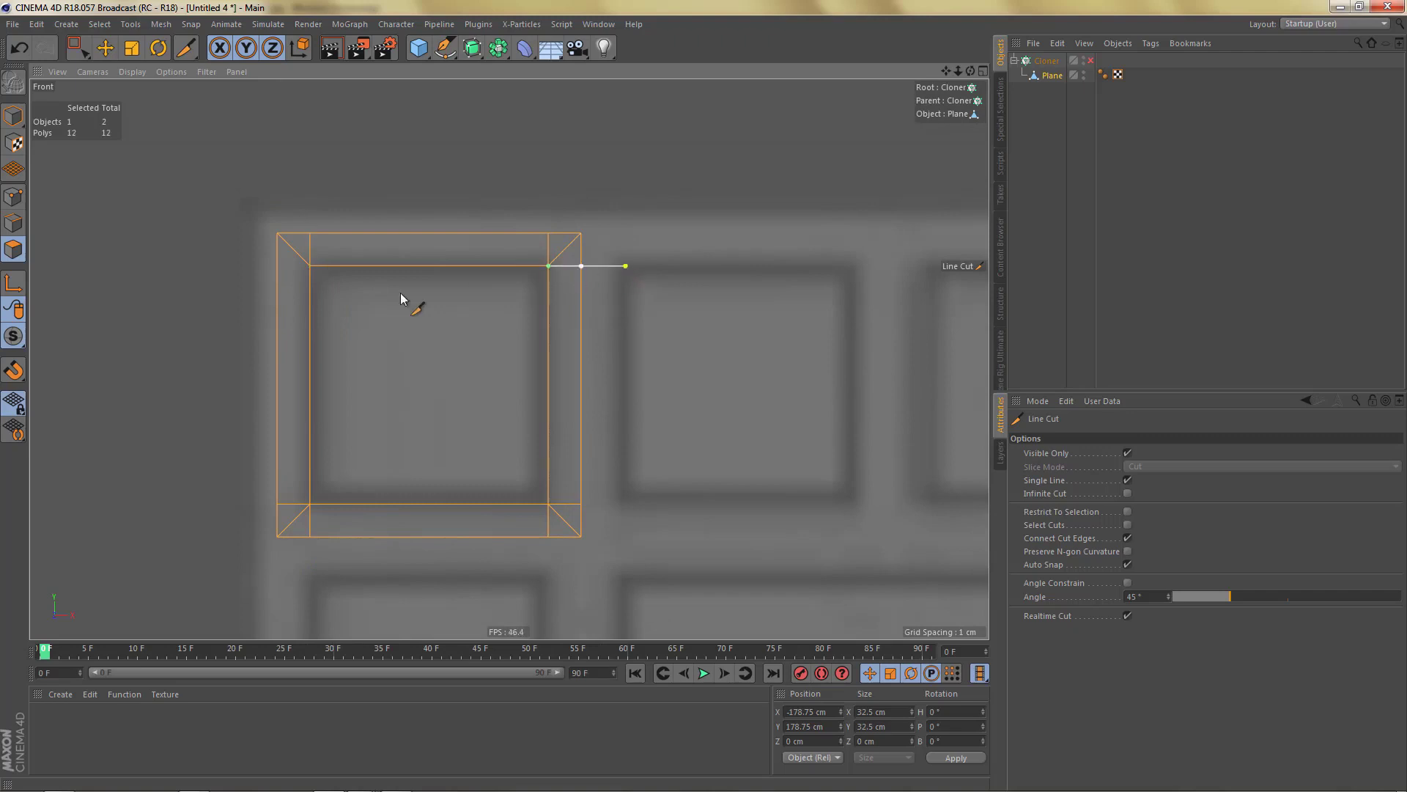
drag(310, 267, 211, 292)
Select the four diagonal corner edges of the frame in edge mode and melt them.
key(Return)
key(Return)
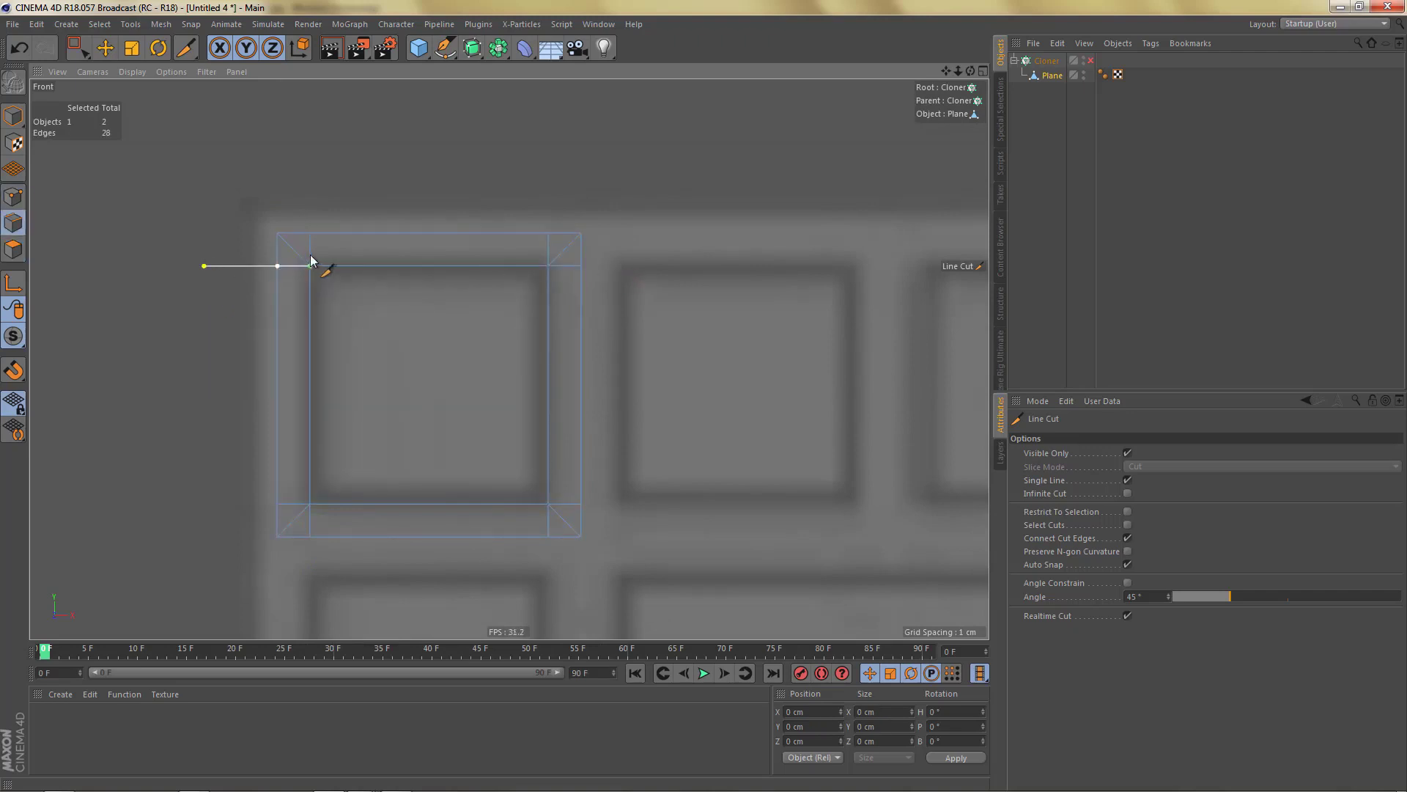
key(e)
click(295, 245)
shift+click(571, 253)
shift+click(557, 507)
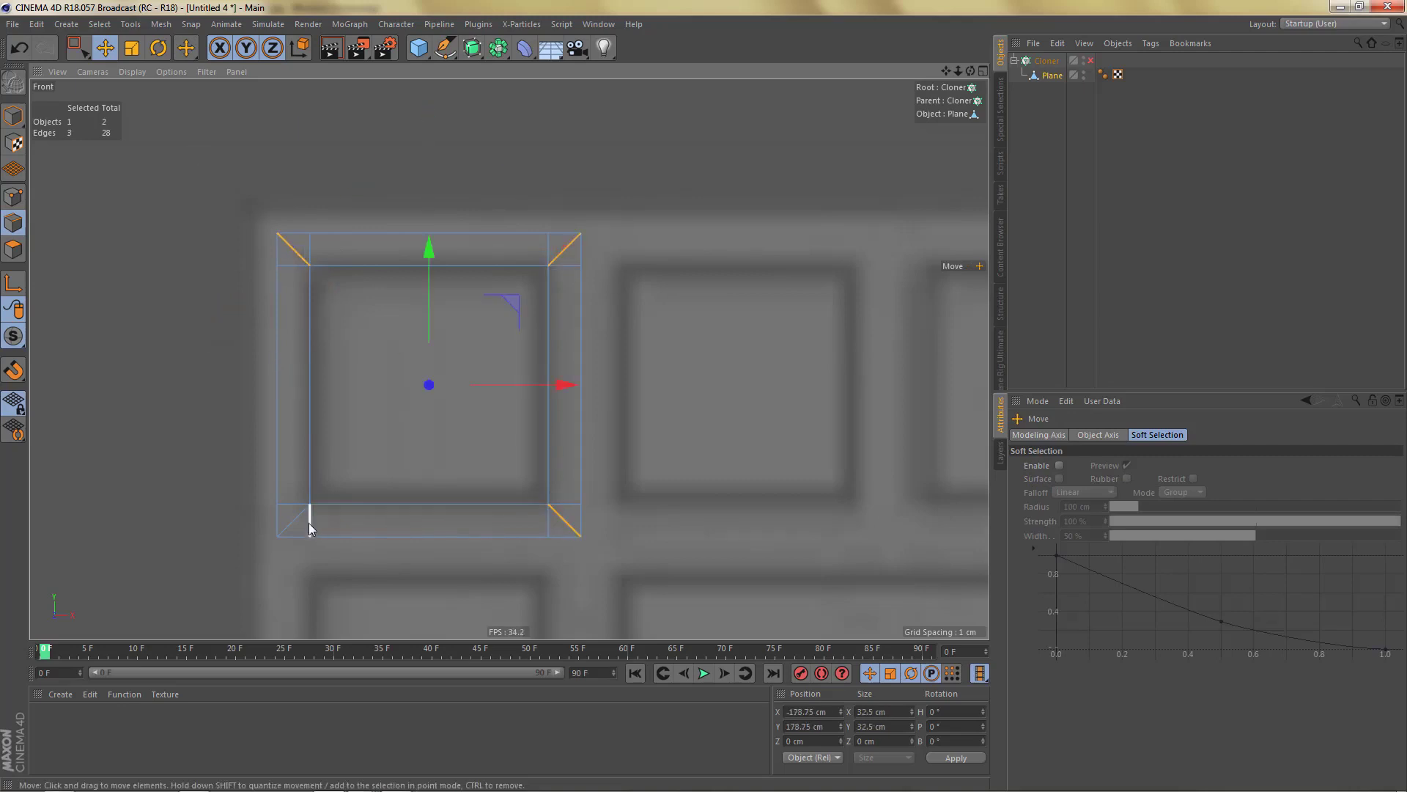
right_click(775, 234)
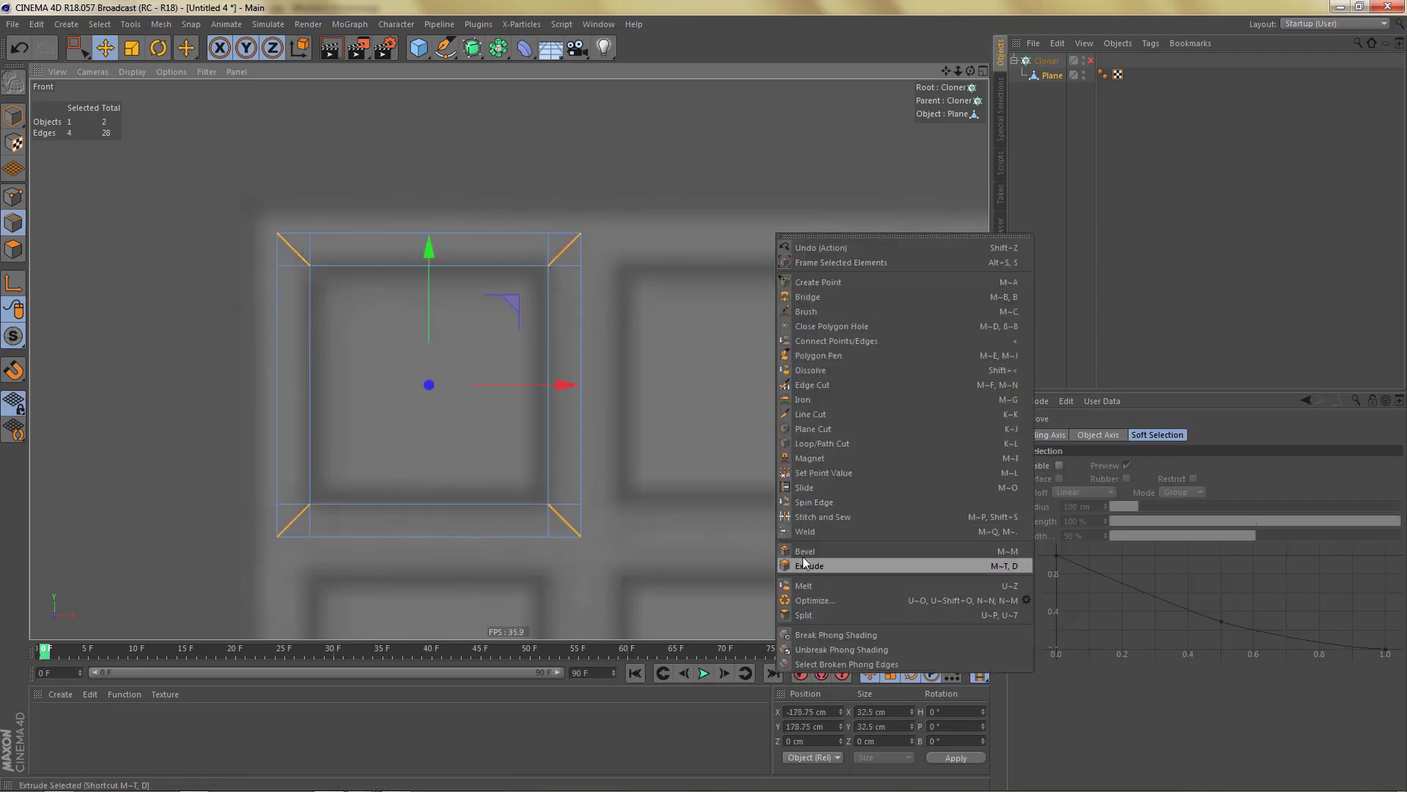
click(816, 586)
scroll(584, 344, down, 3)
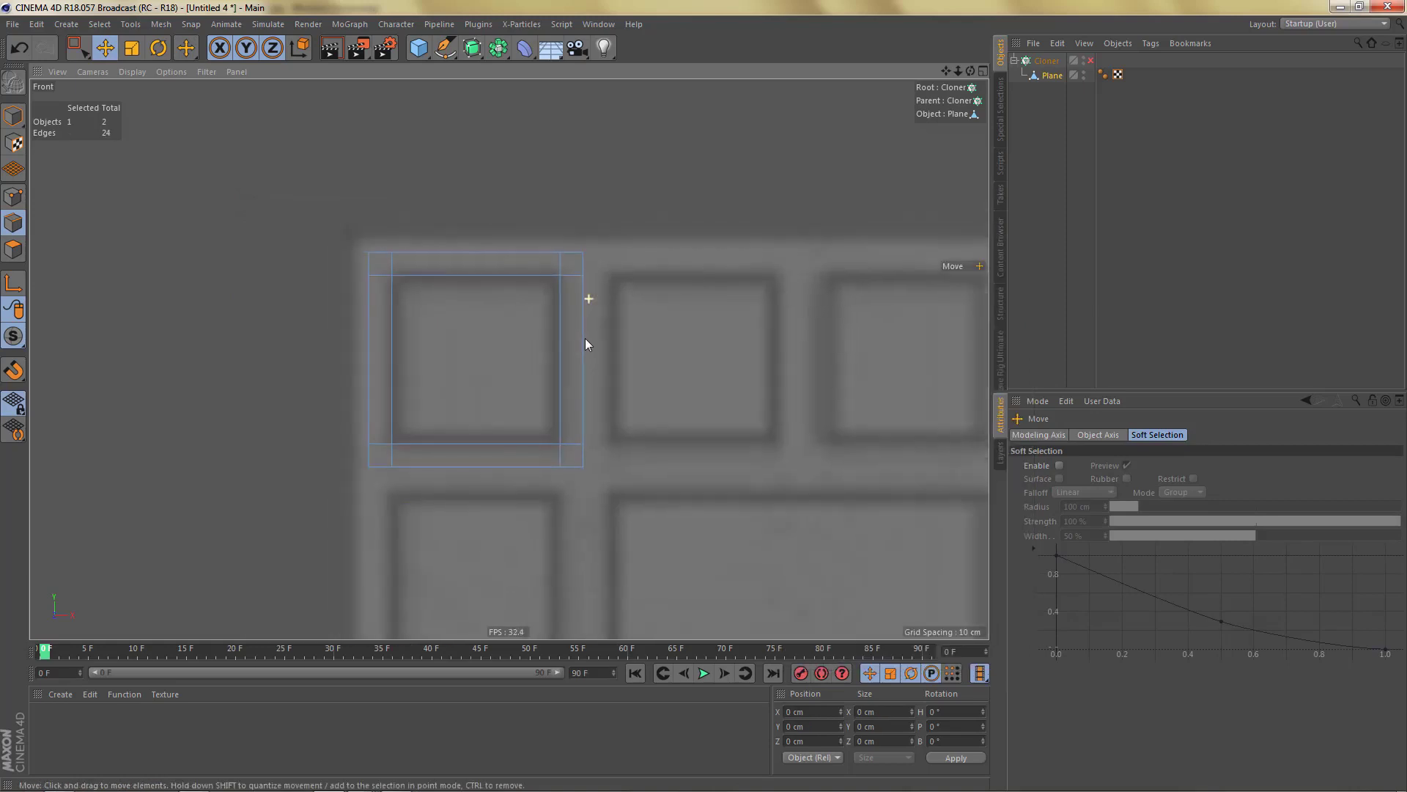
Re-enable the Cloner and select it to show its settings.
click(1090, 62)
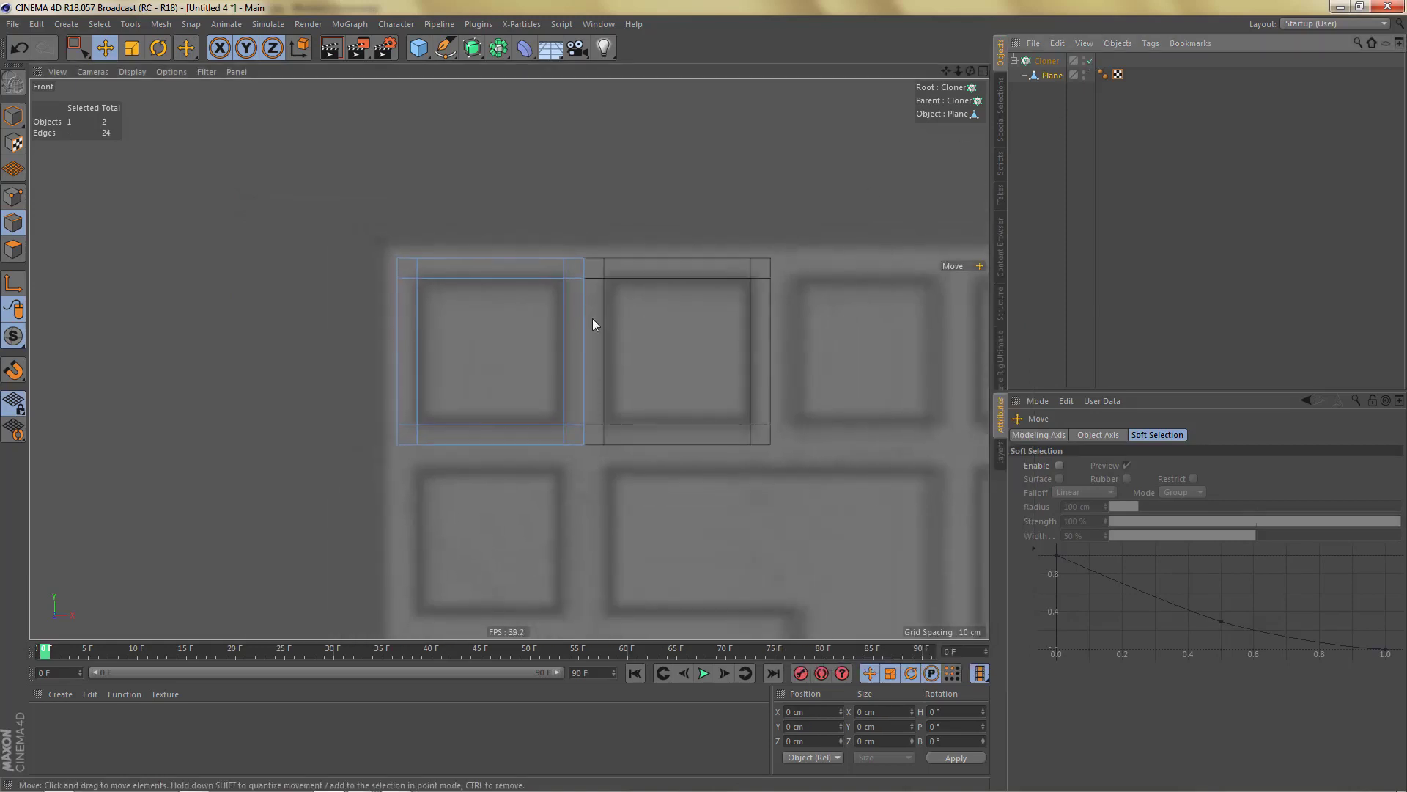
scroll(509, 354, down, 3)
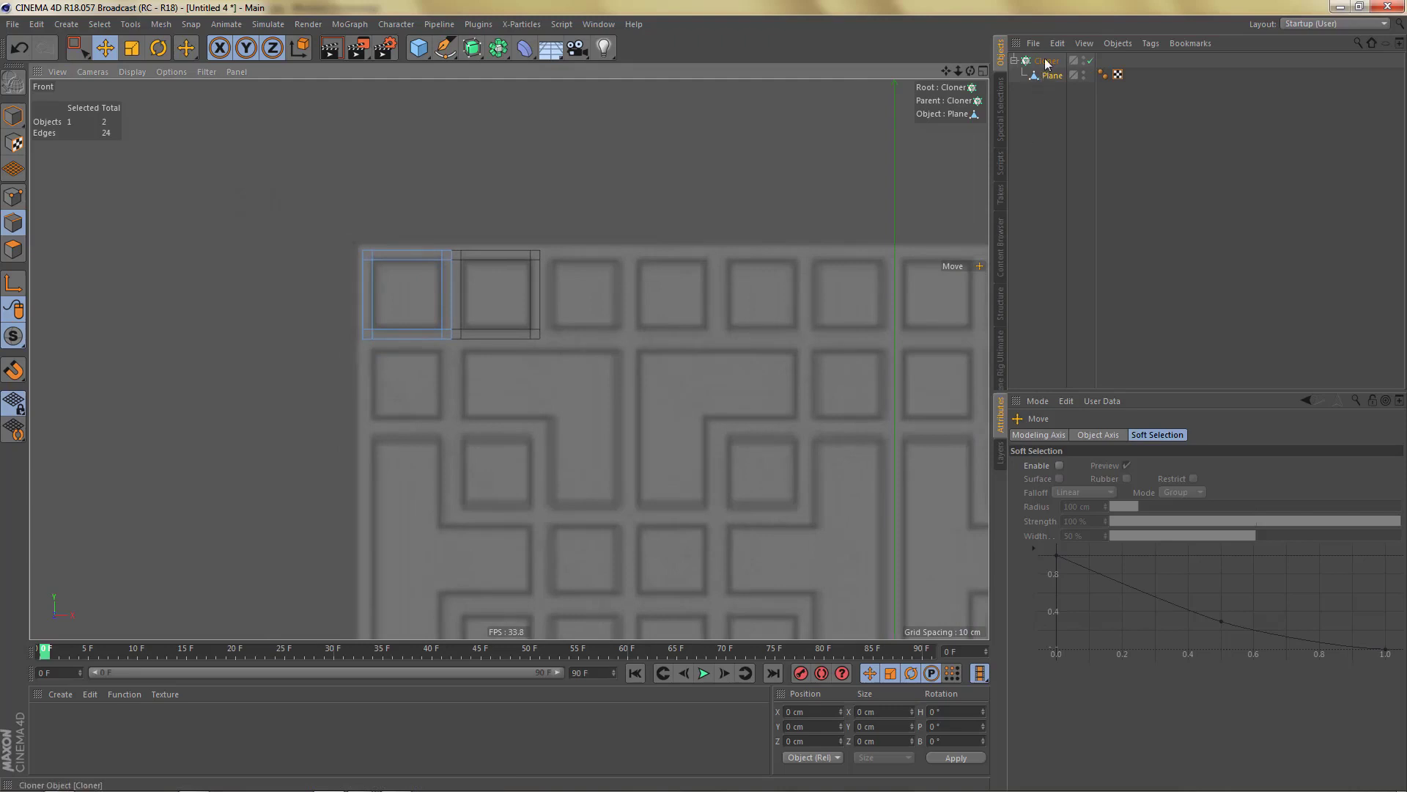
click(1046, 62)
alt+middle_drag(582, 343, 448, 308)
scroll(448, 308, up, 1)
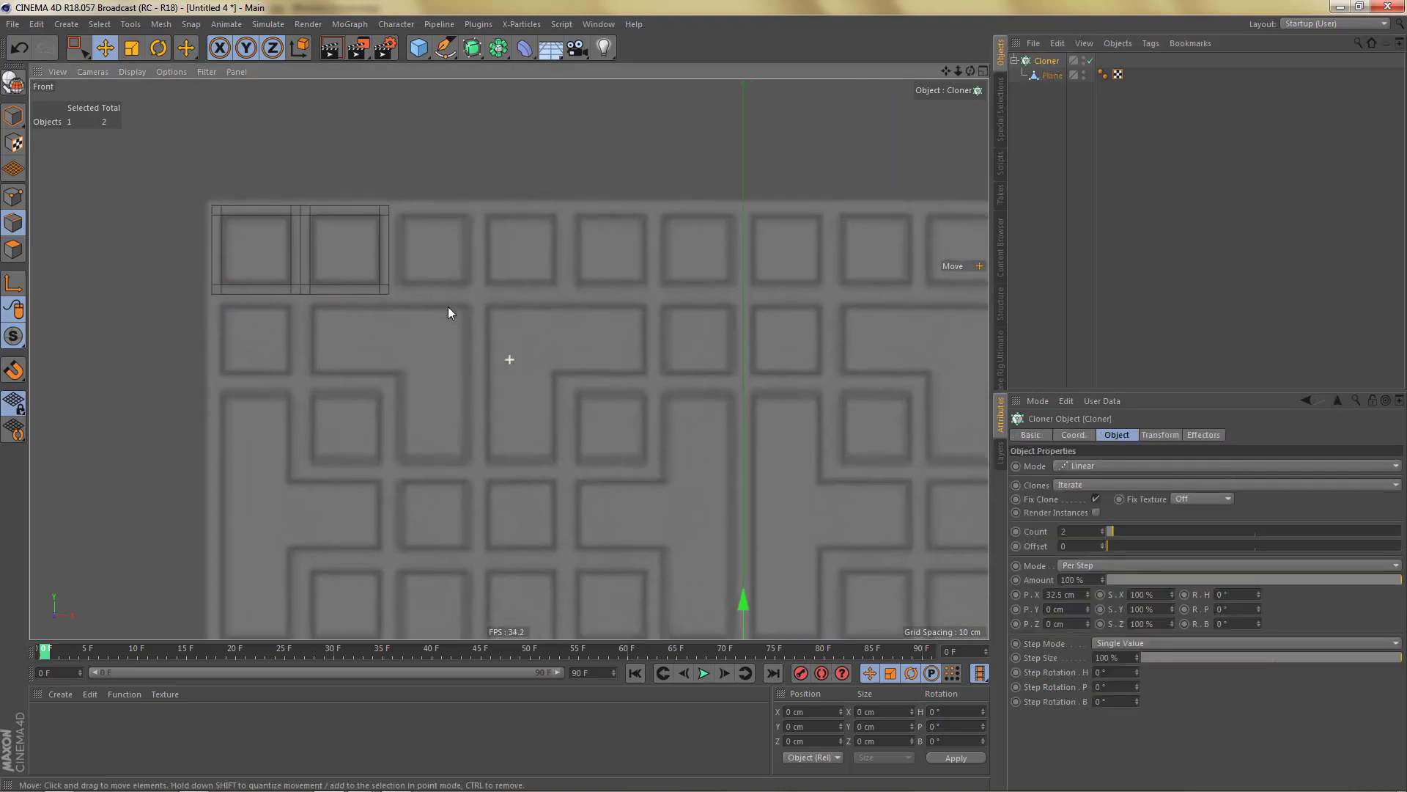
Set the Cloner's count to 12 so the row spans the full width of the reference.
click(1064, 531)
text(12)
key(Return)
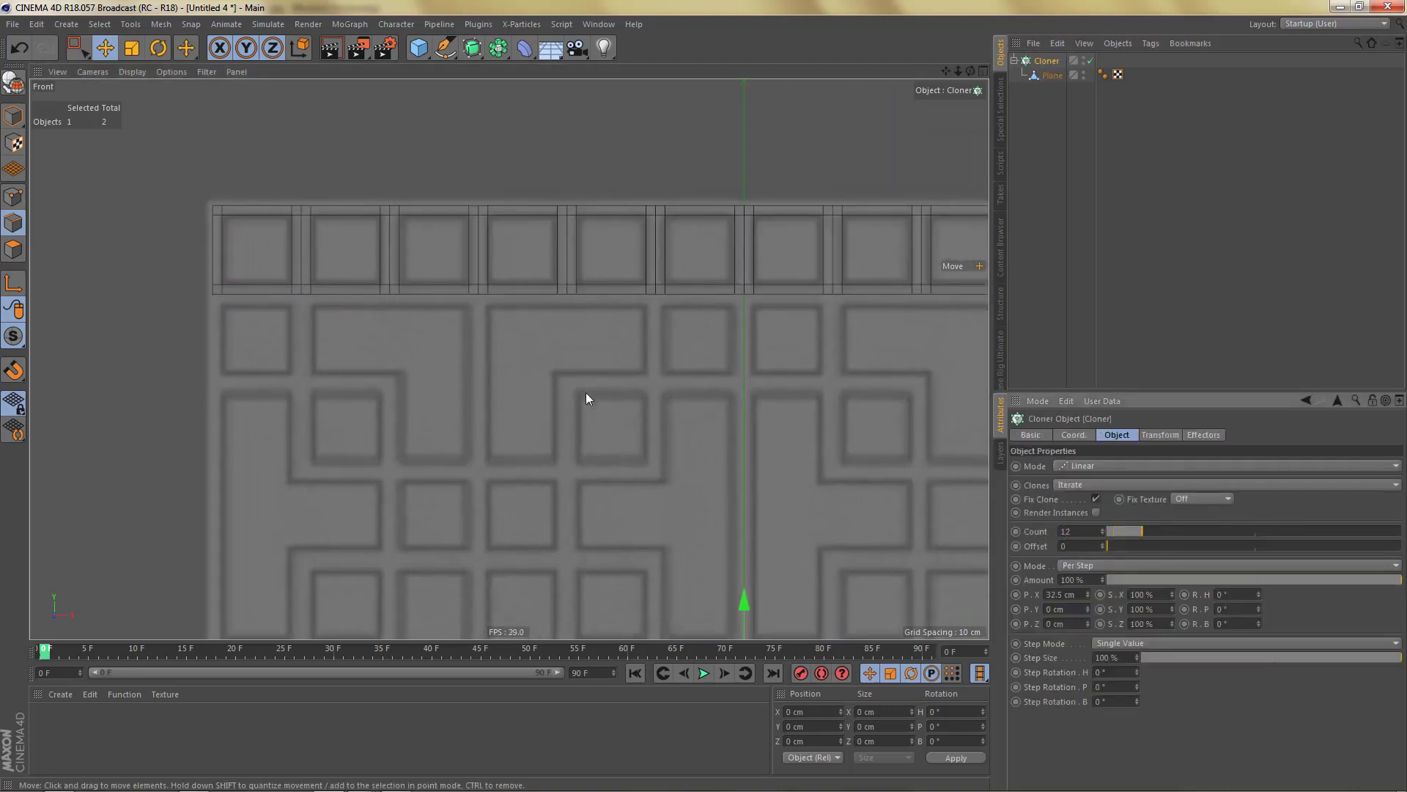
alt+right_drag(586, 388, 579, 431)
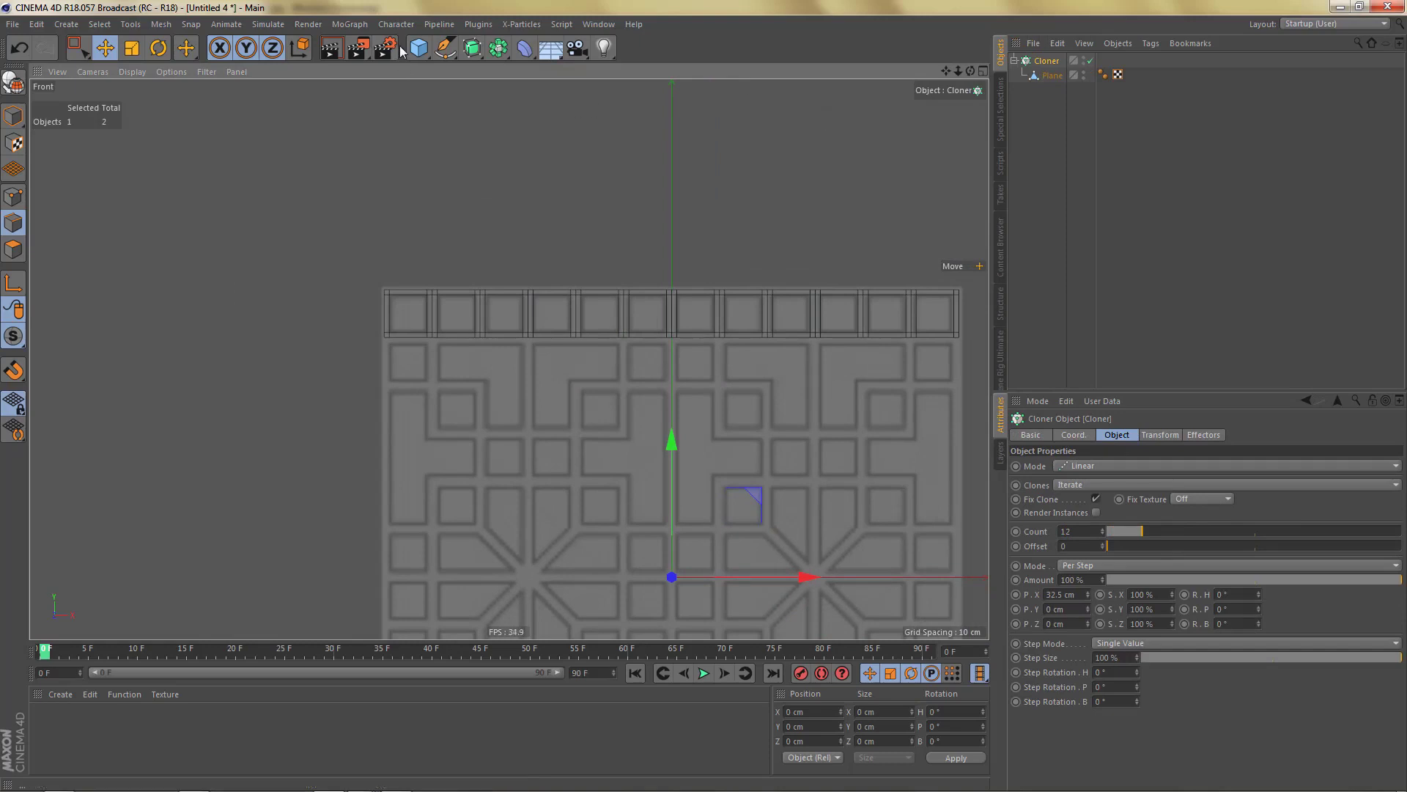
Nest the row's Cloner inside a second linear Cloner with a Y position step of -32.5 cm and a count of 12.
click(350, 24)
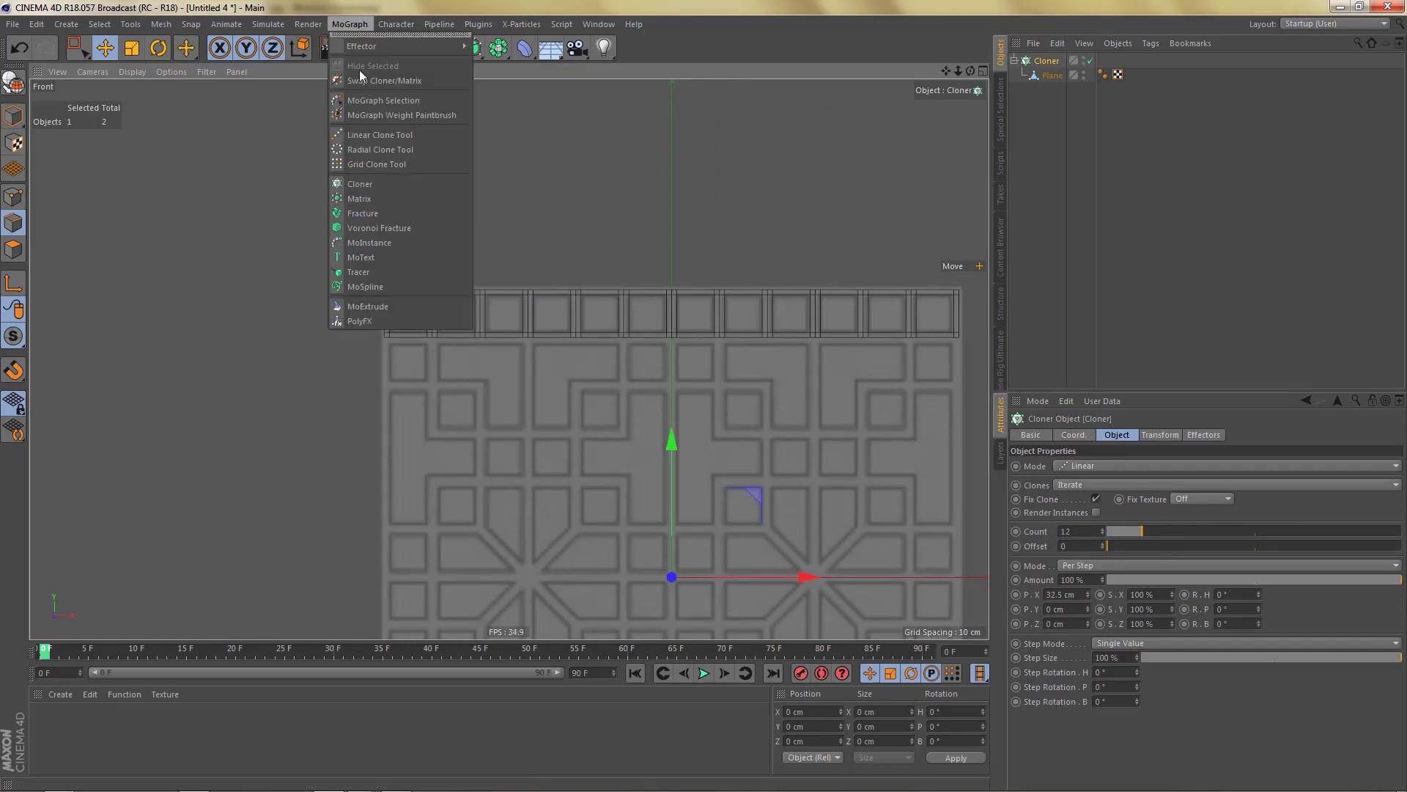
alt+click(361, 184)
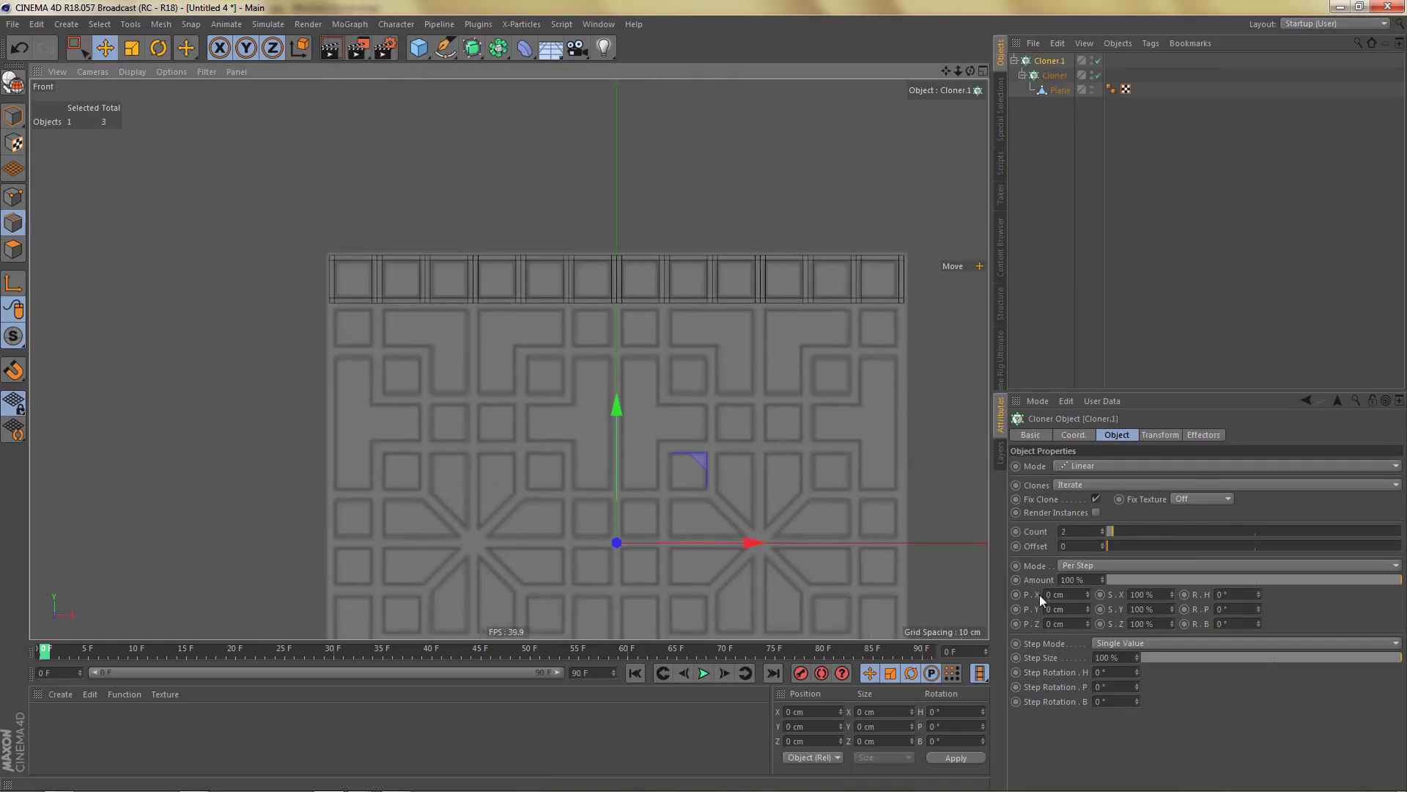
click(1071, 609)
text(32.5)
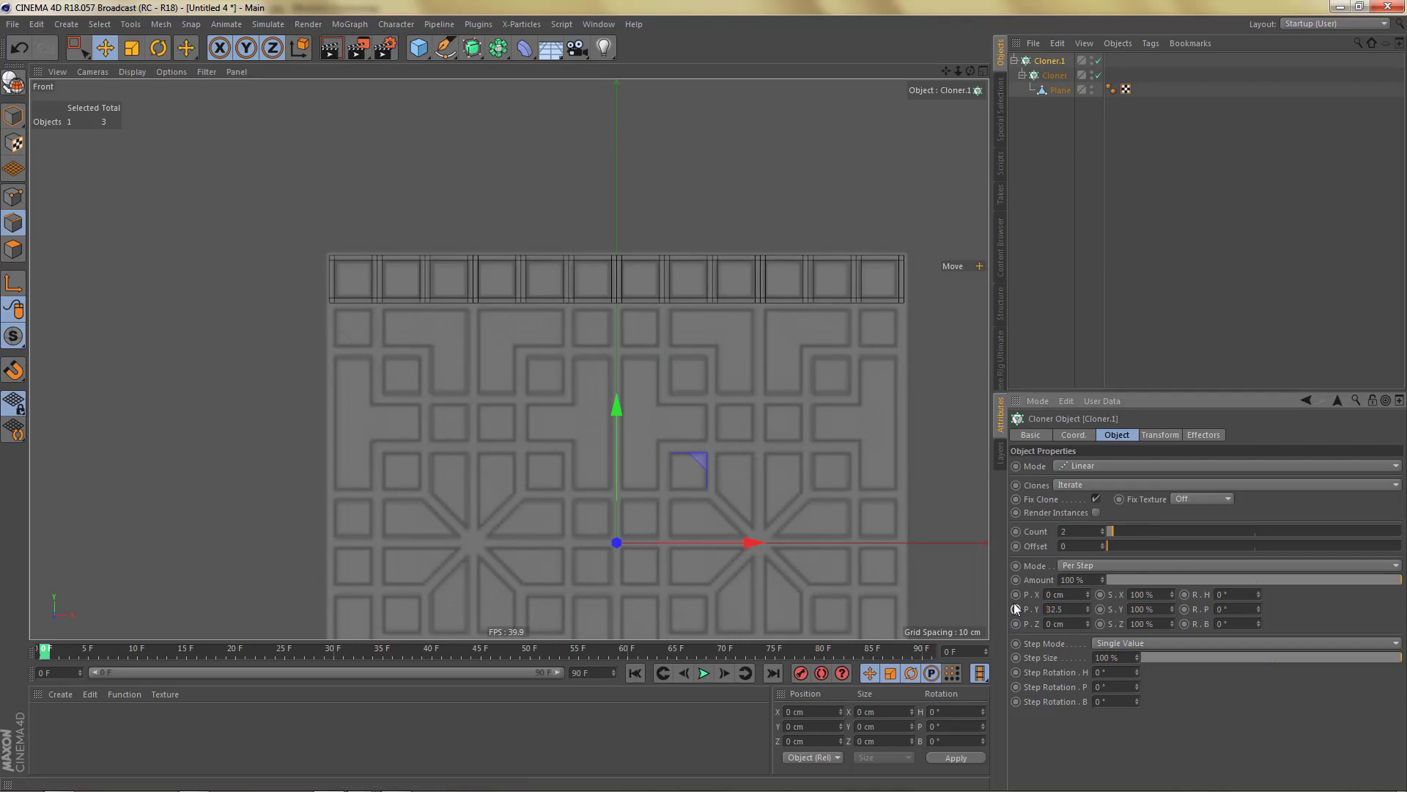
key(Return)
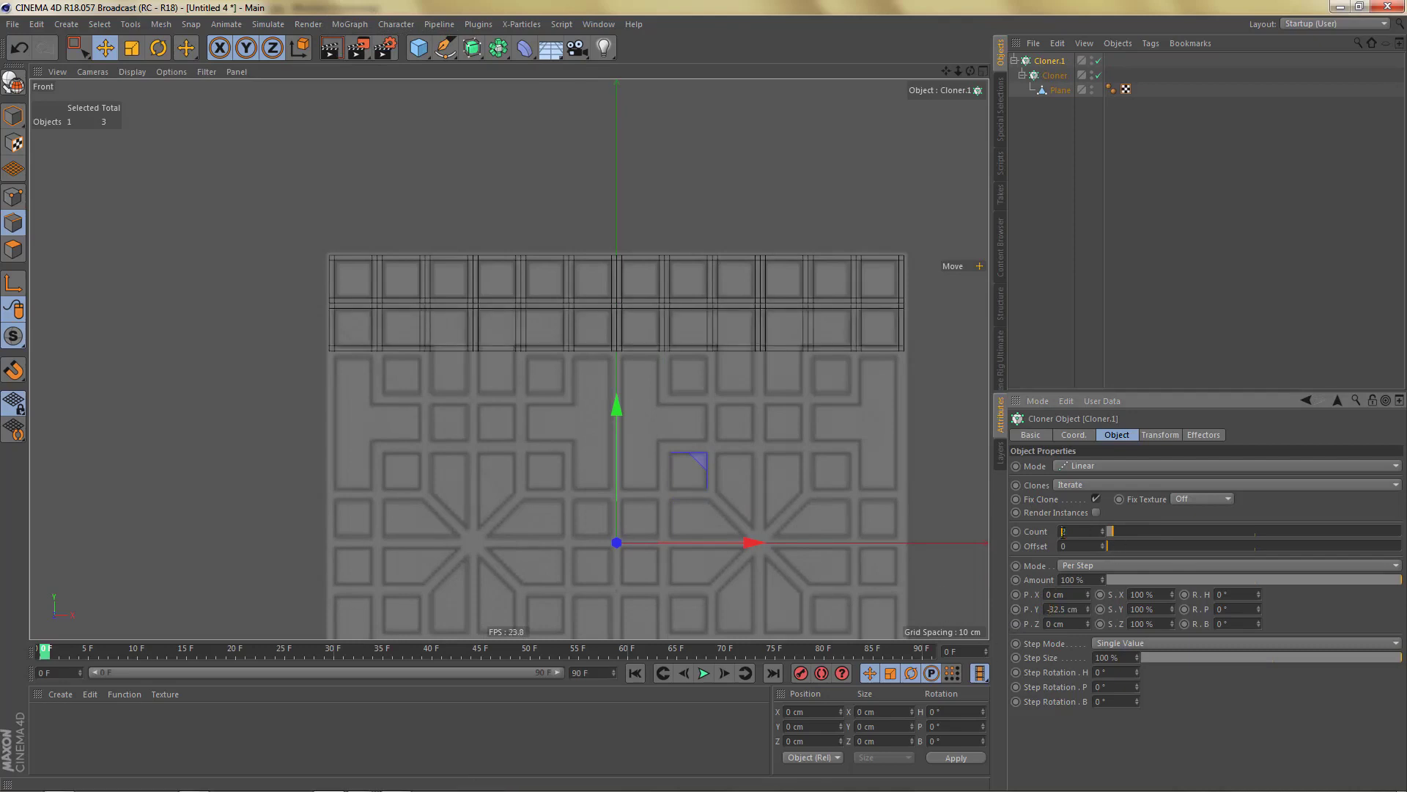
text(12)
key(Return)
alt+middle_drag(674, 445, 637, 323)
alt+middle_drag(671, 438, 632, 428)
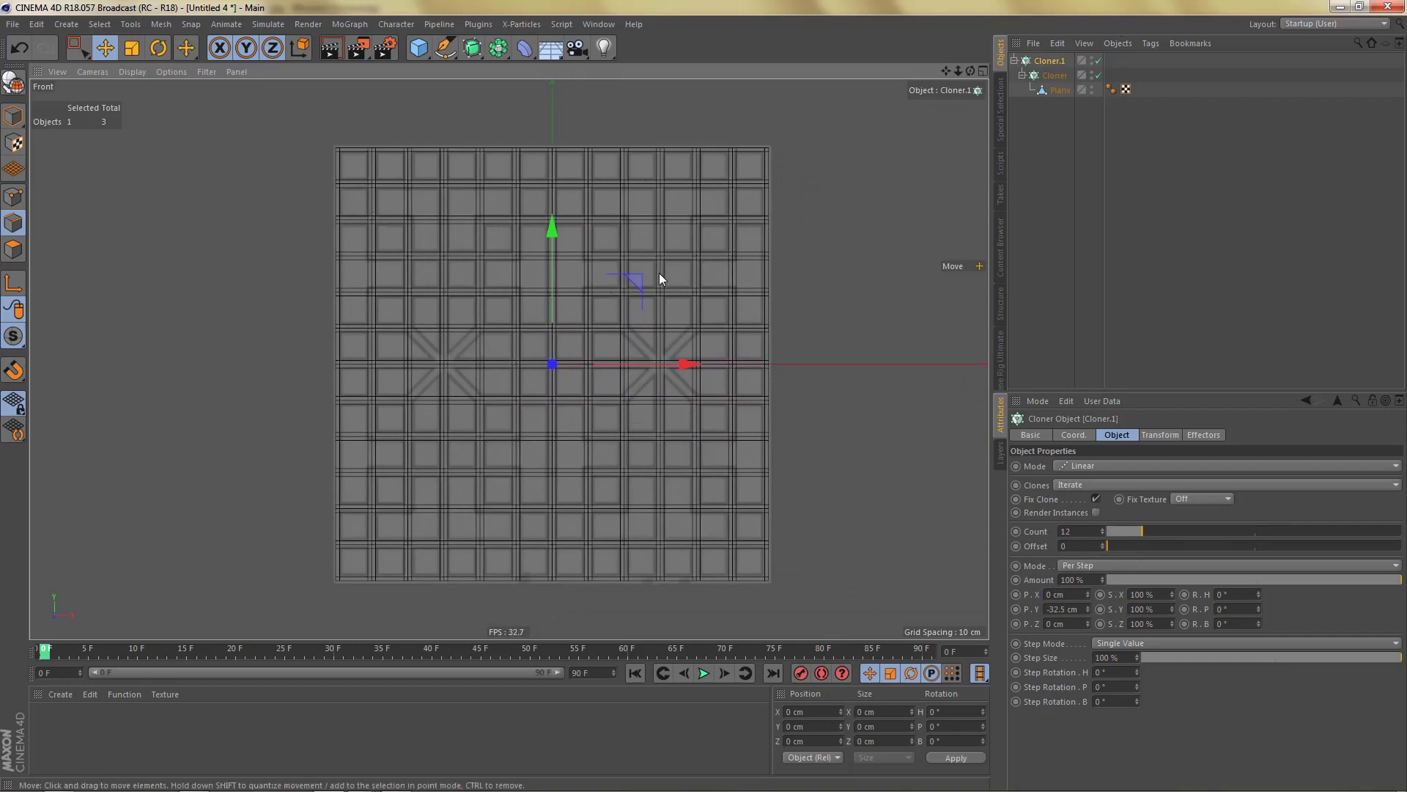
Put the nested Cloners inside a Connect object and convert it to a single editable polygon object.
click(503, 55)
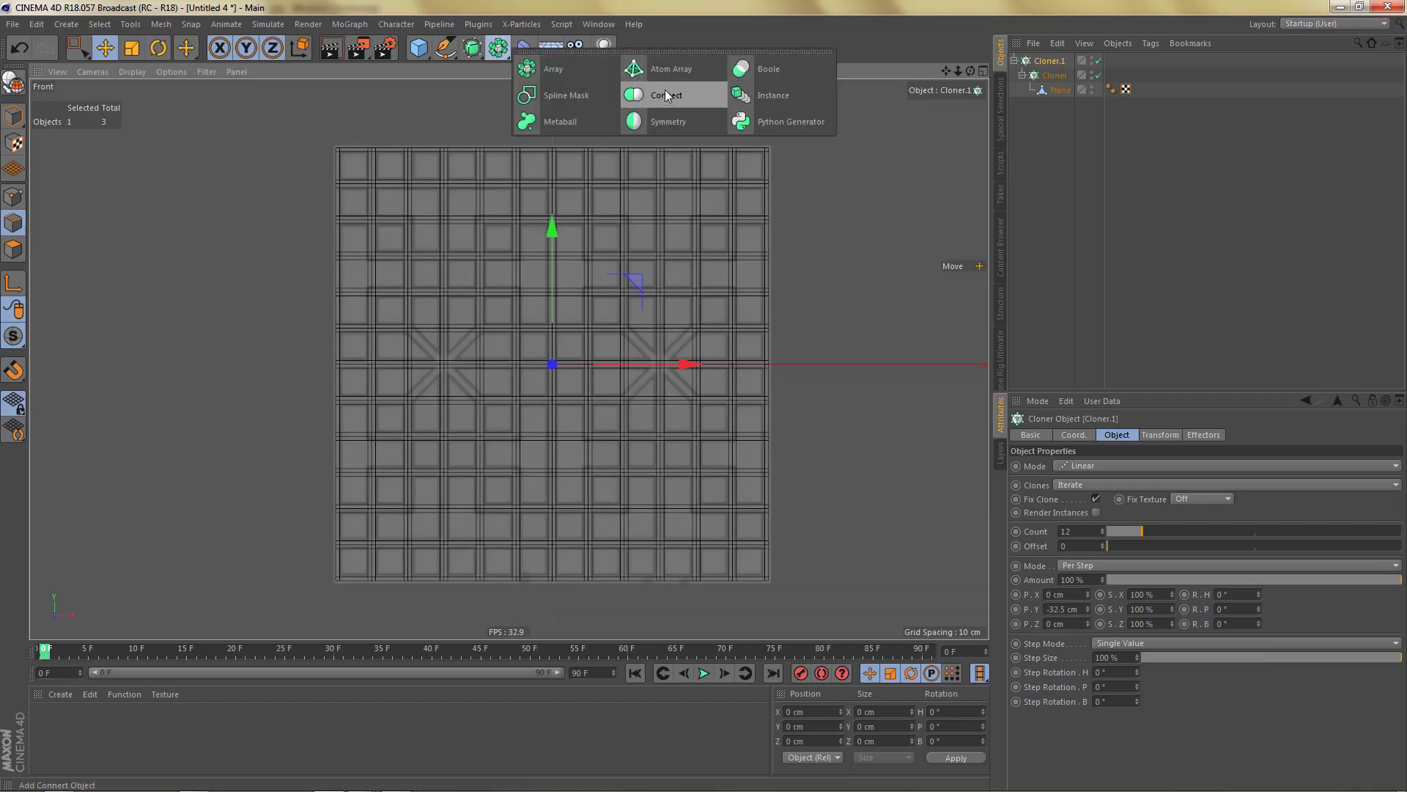
click(665, 89)
alt+middle_drag(547, 290, 599, 315)
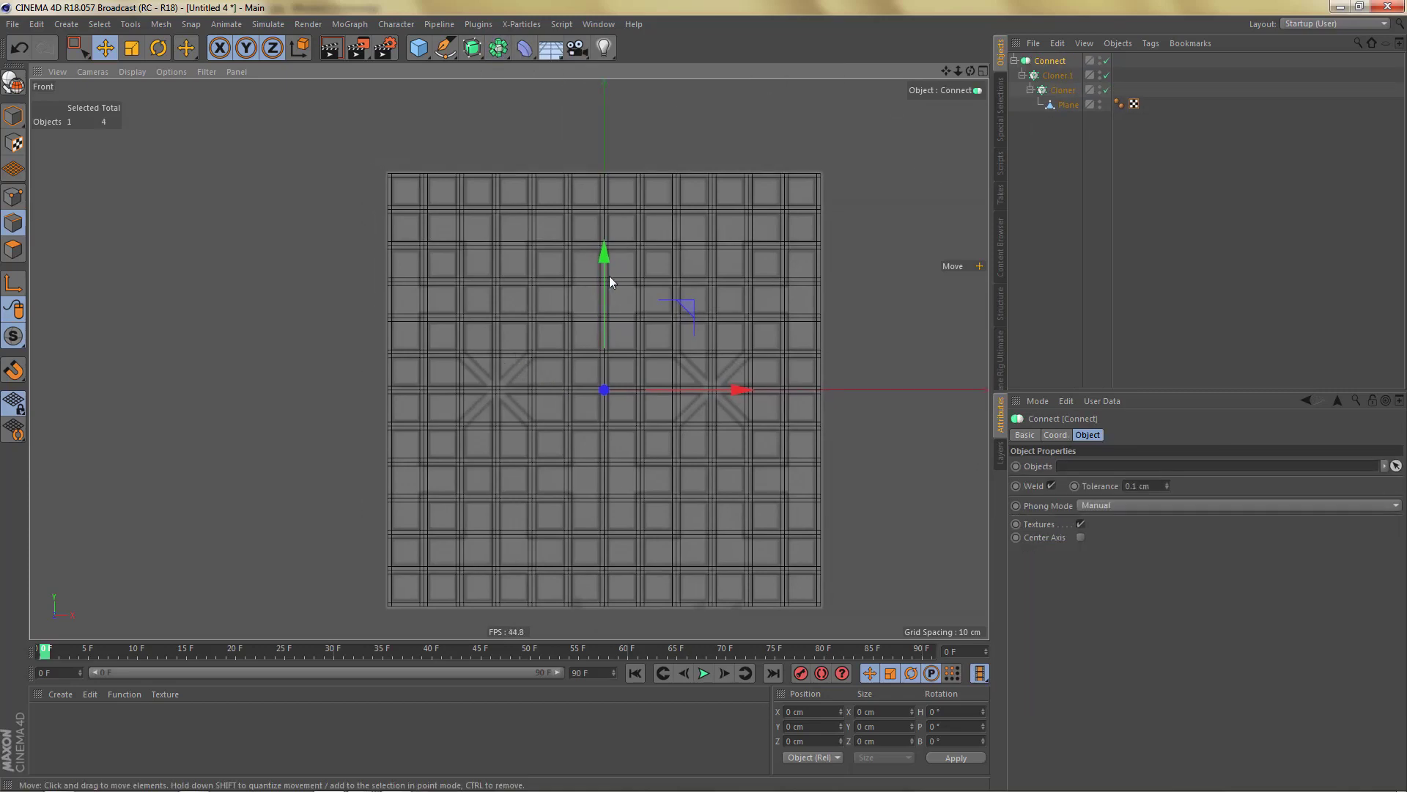
scroll(607, 277, up, 2)
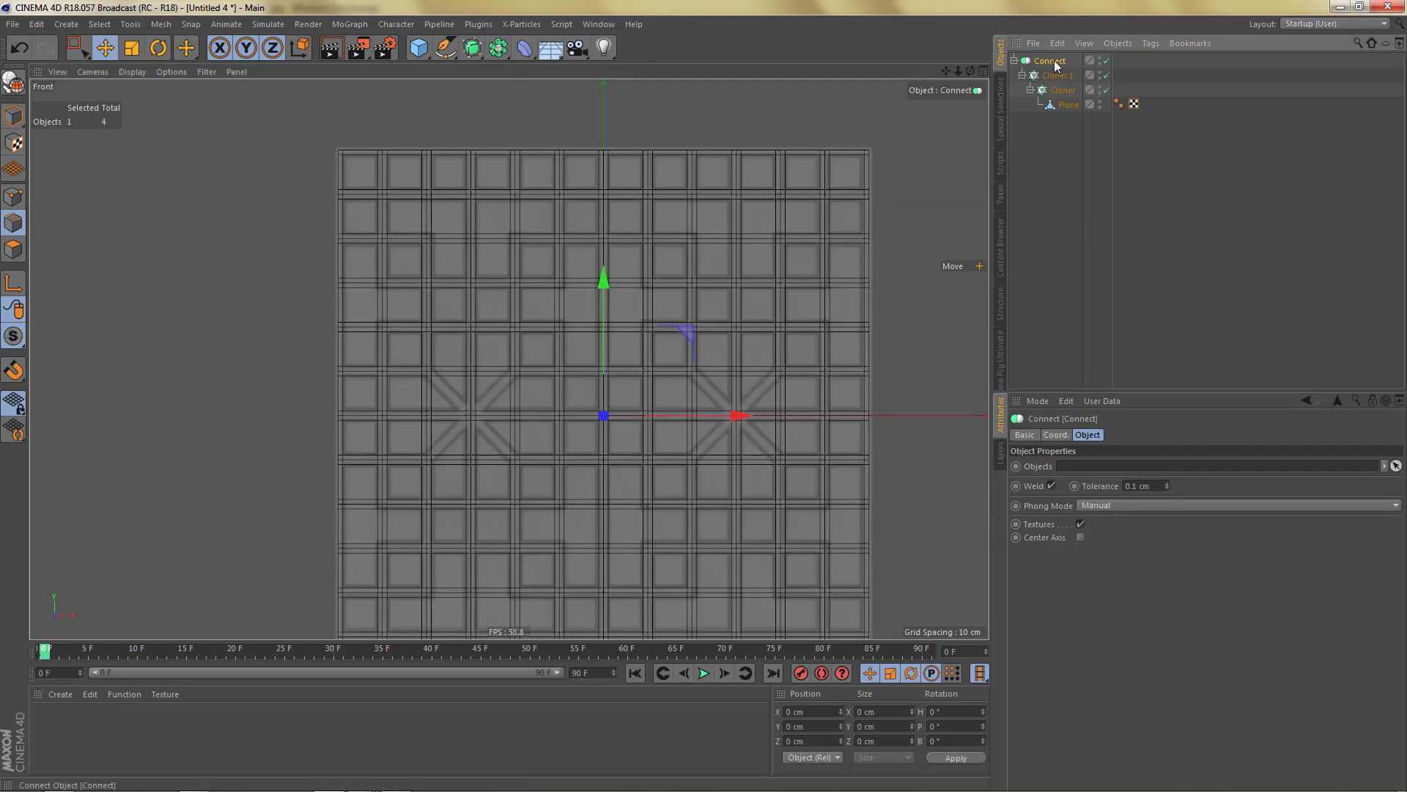
key(c)
scroll(539, 293, down, 3)
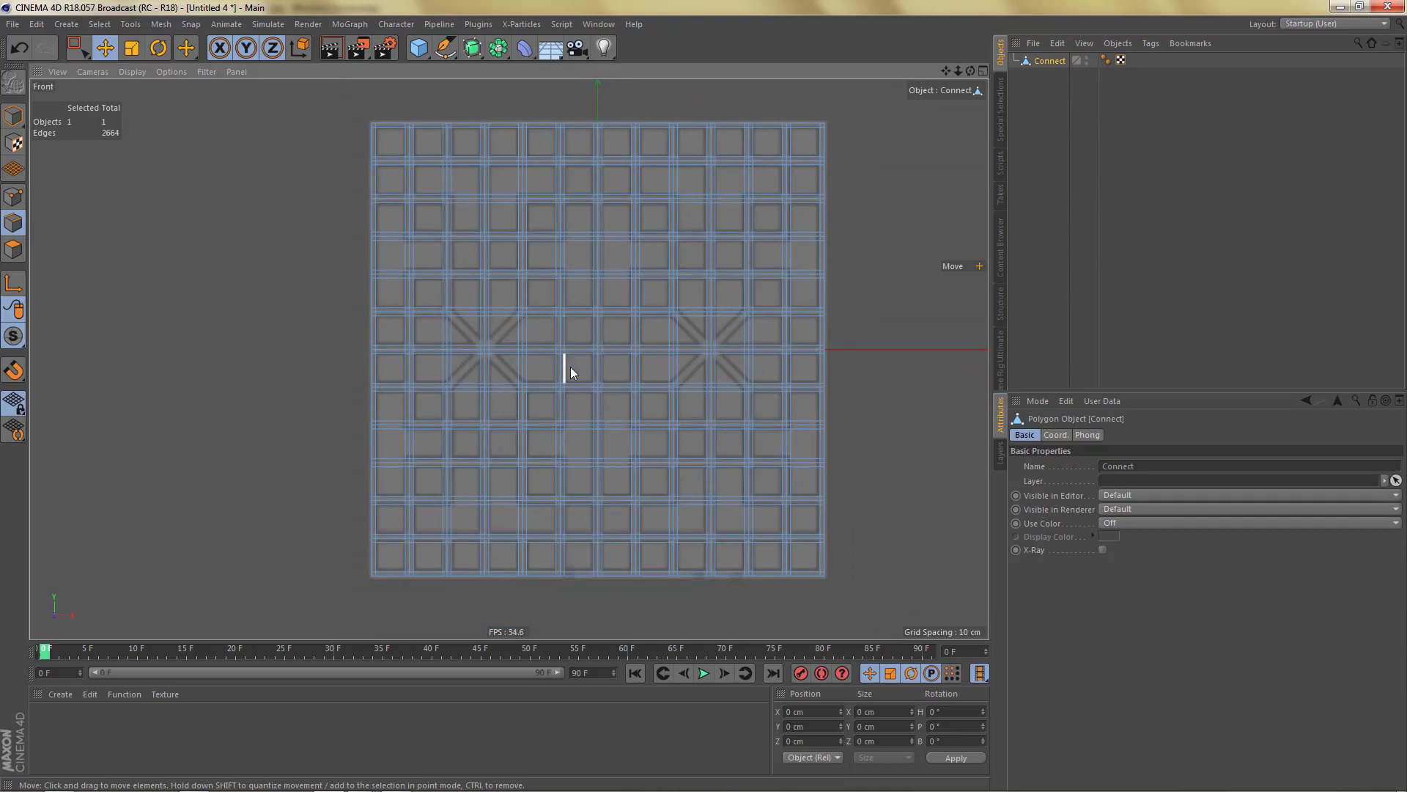
In point mode, rectangle-select all points right of the grid's vertical centre line and delete them.
key(Return)
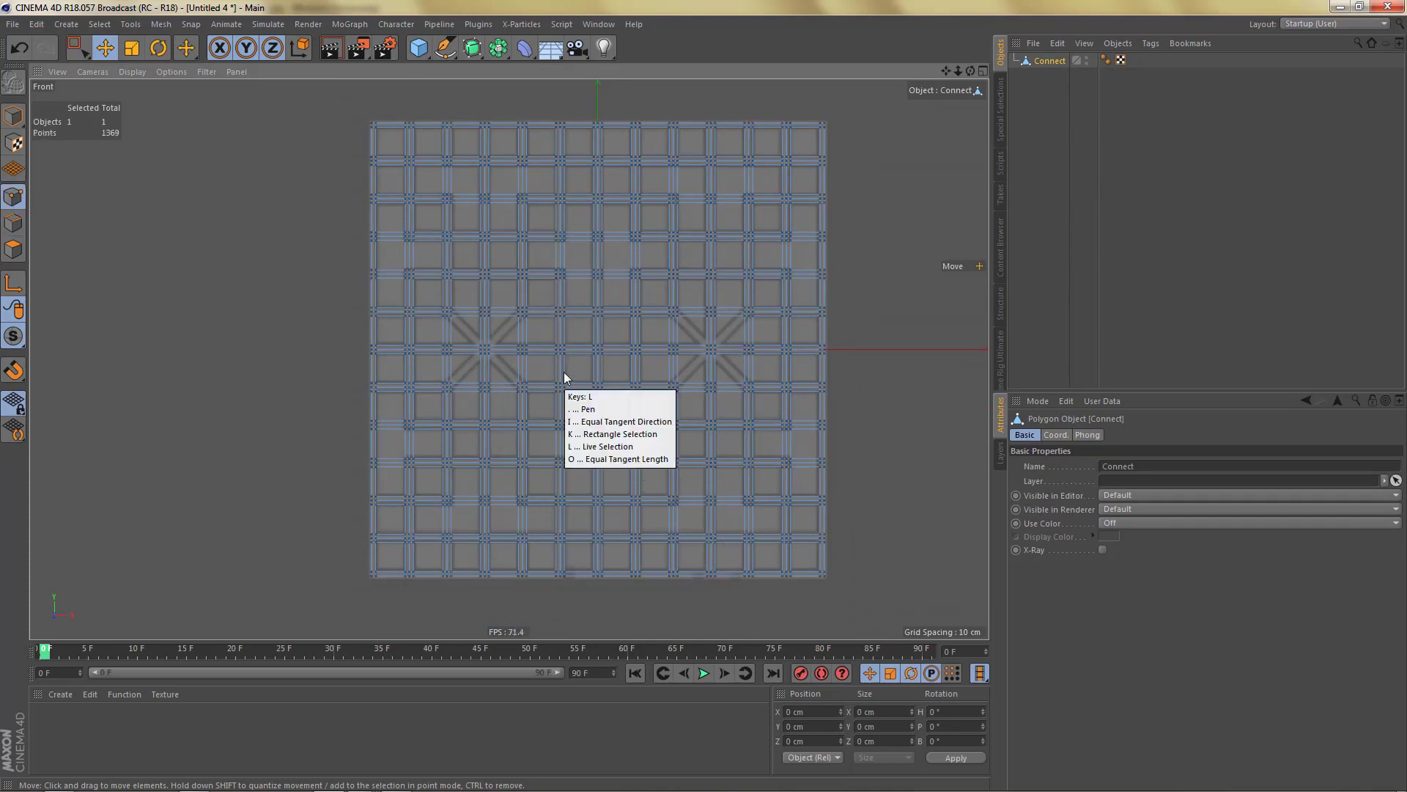
key(0)
drag(602, 114, 914, 607)
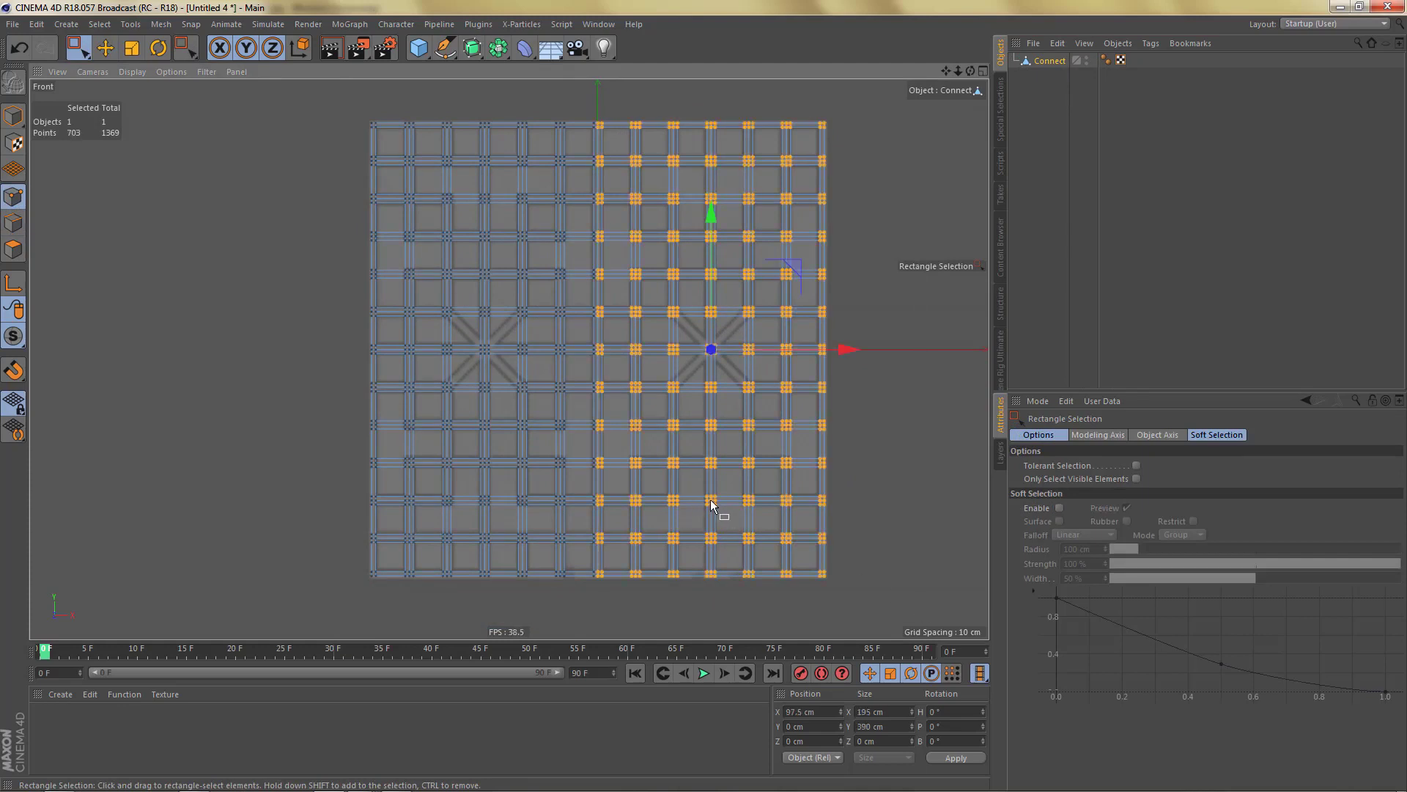
key(Delete)
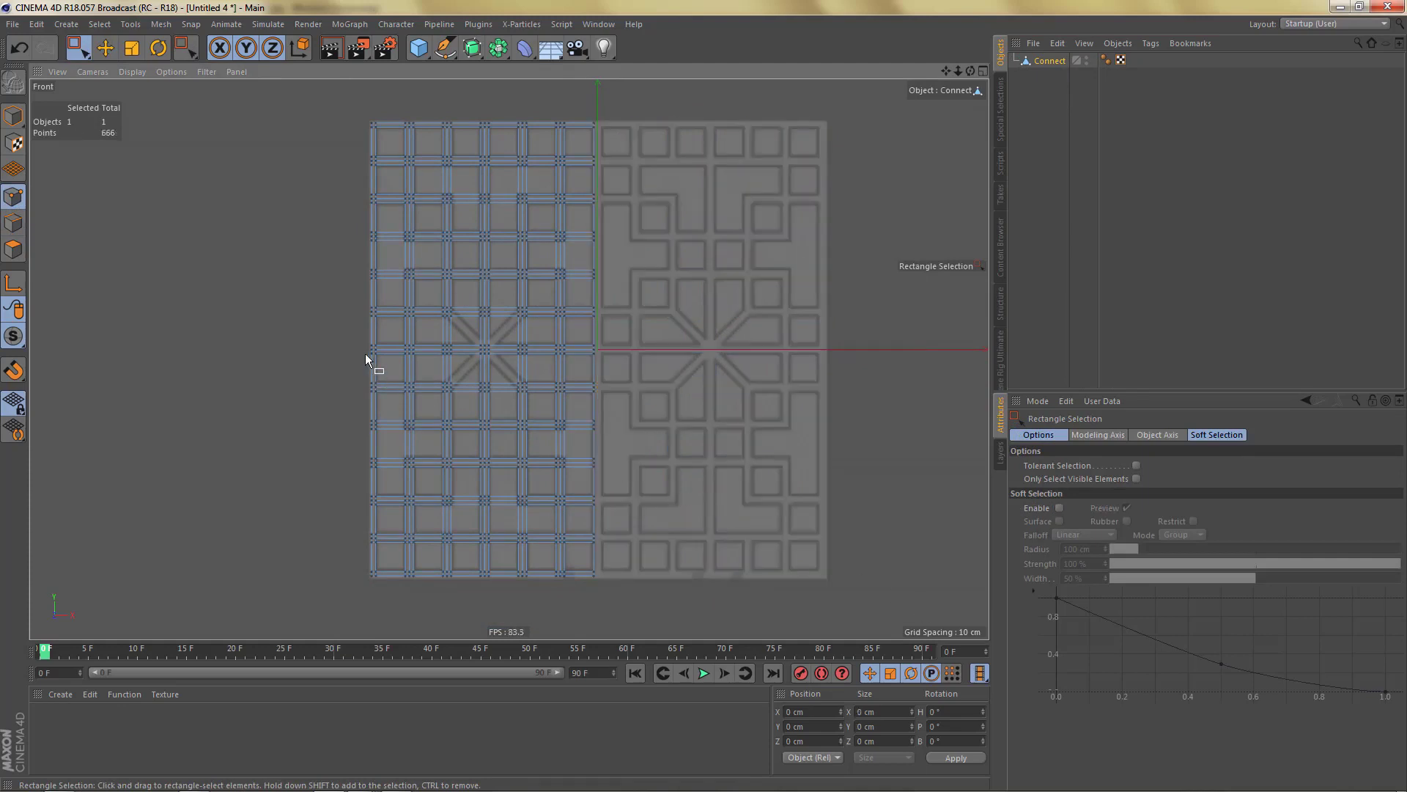
Rectangle-select and delete all grid points below the horizontal centre line, checking that no stray points remain.
drag(366, 359, 628, 591)
key(Delete)
drag(372, 388, 631, 349)
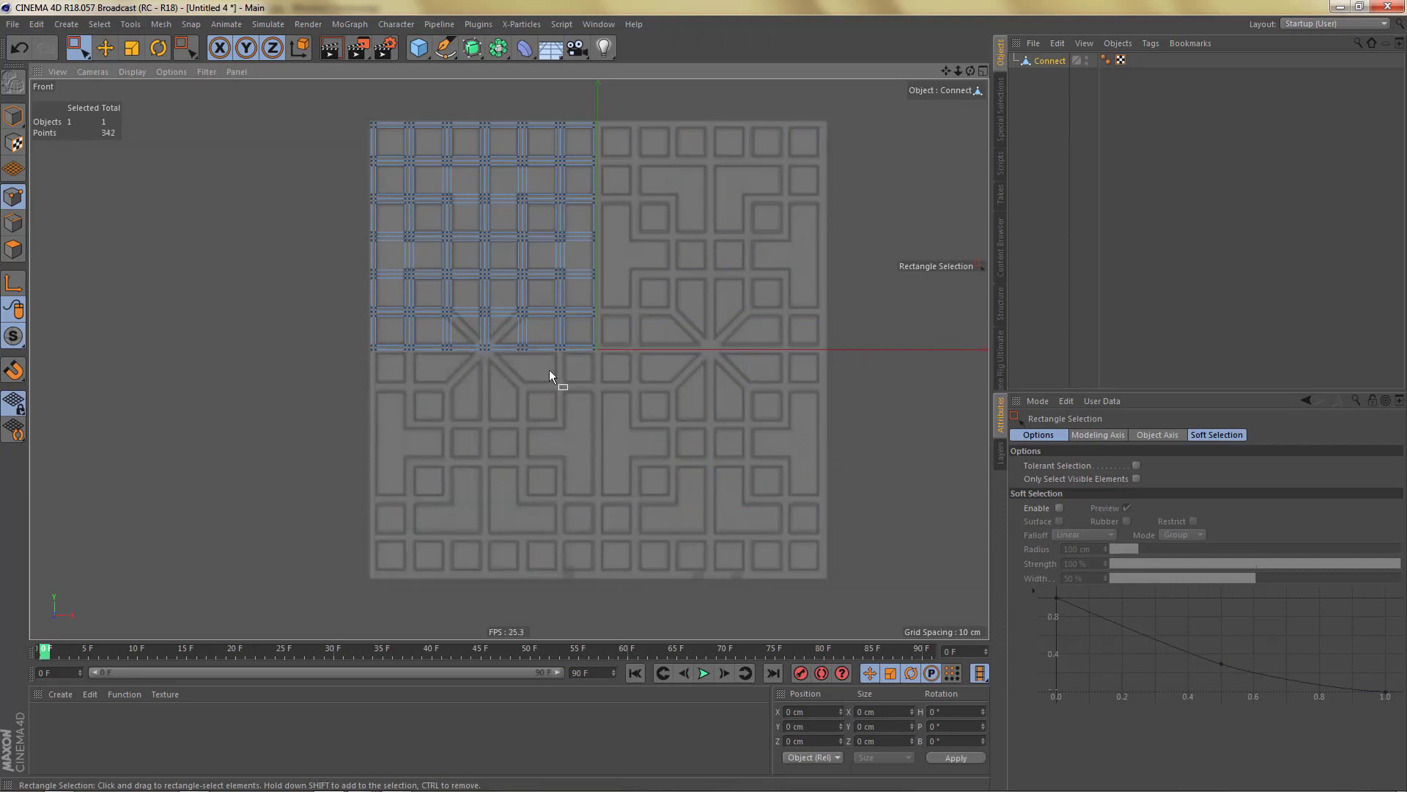
scroll(398, 370, up, 4)
drag(312, 359, 878, 345)
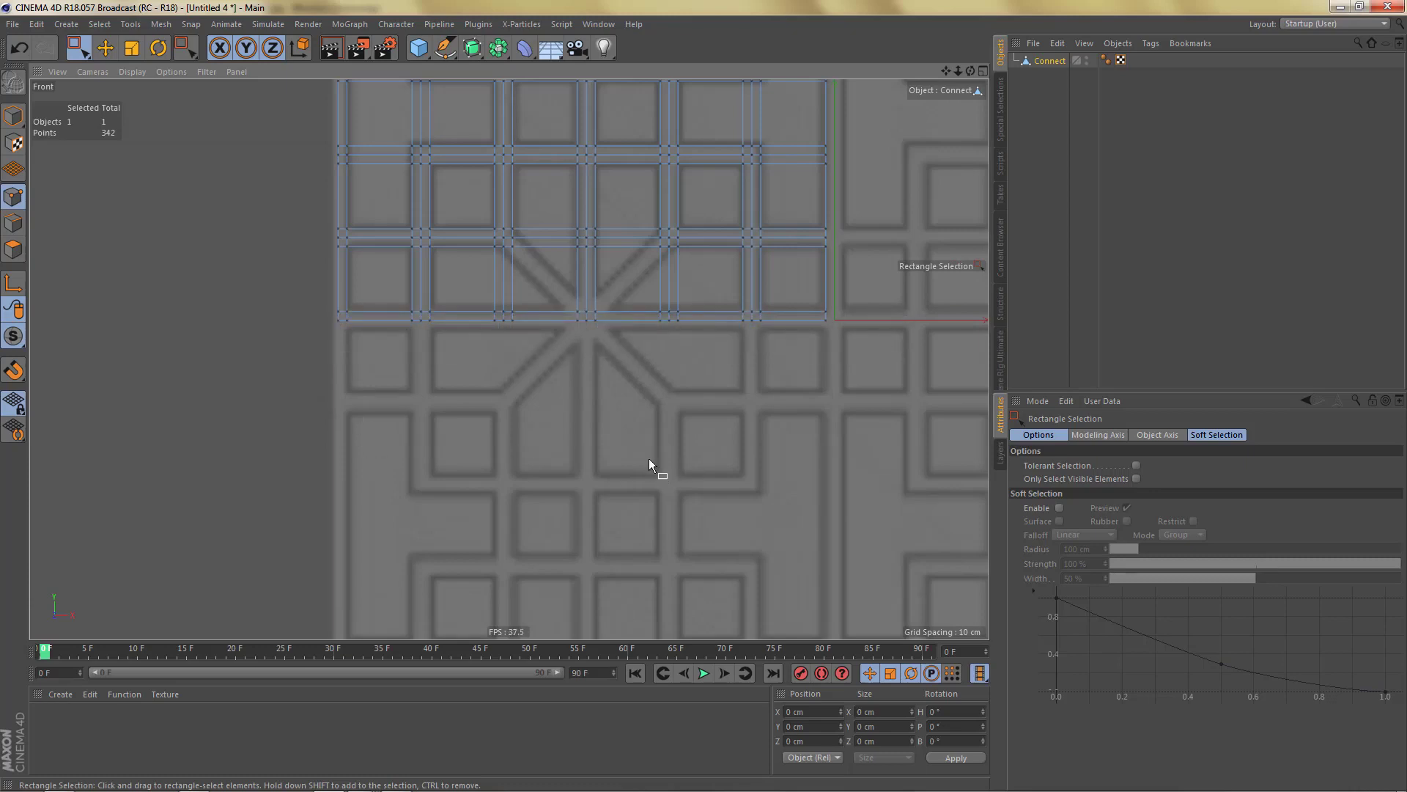
Delete the points of the right three columns in the remaining upper-left quarter, keeping the three left columns.
scroll(649, 463, down, 1)
alt+middle_drag(696, 381, 671, 471)
mouse_move(732, 411)
alt+right_down()
mouse_move(754, 409)
mouse_move(738, 409)
alt+right_up()
alt+middle_drag(652, 409, 638, 513)
alt+right_drag(574, 238, 586, 238)
scroll(587, 238, up, 1)
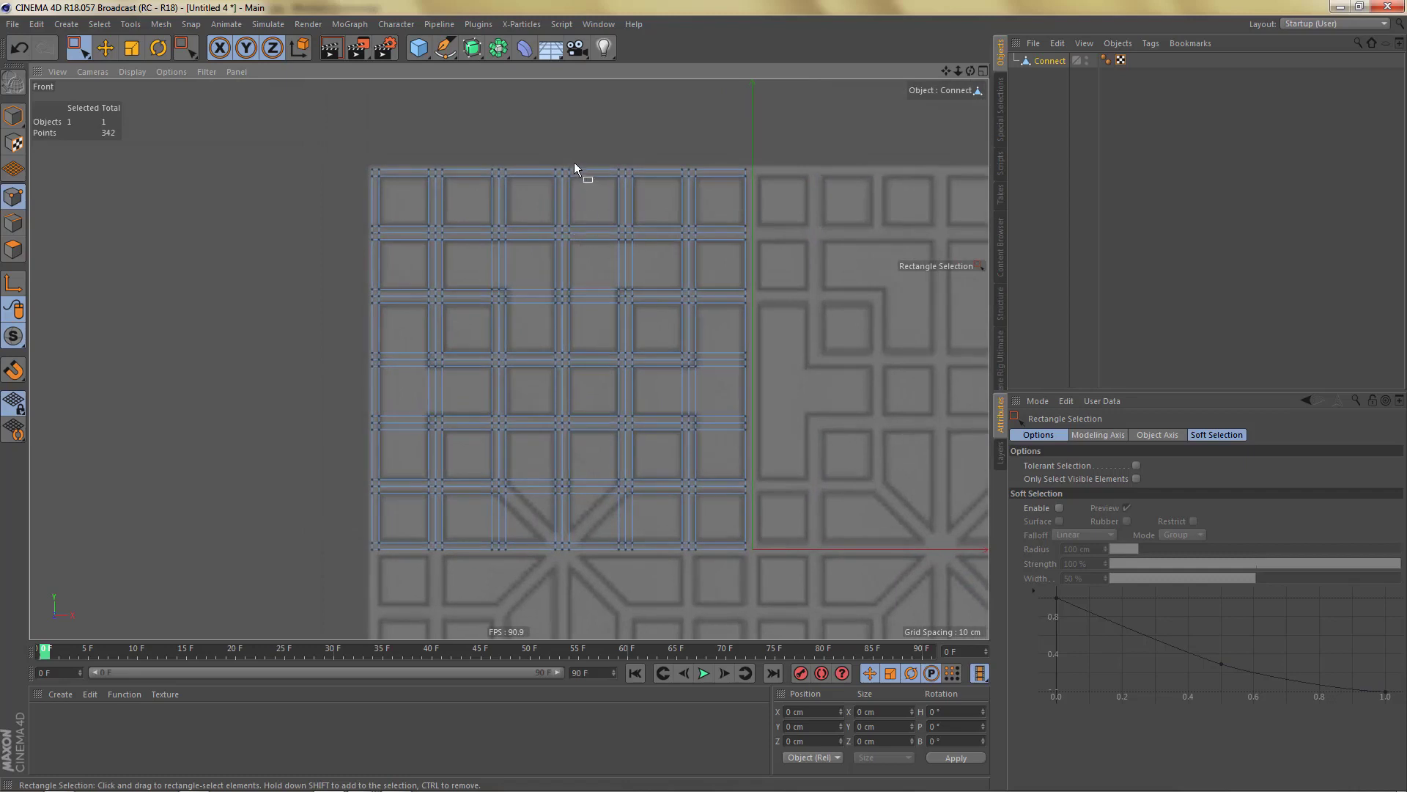
drag(569, 164, 774, 565)
key(Delete)
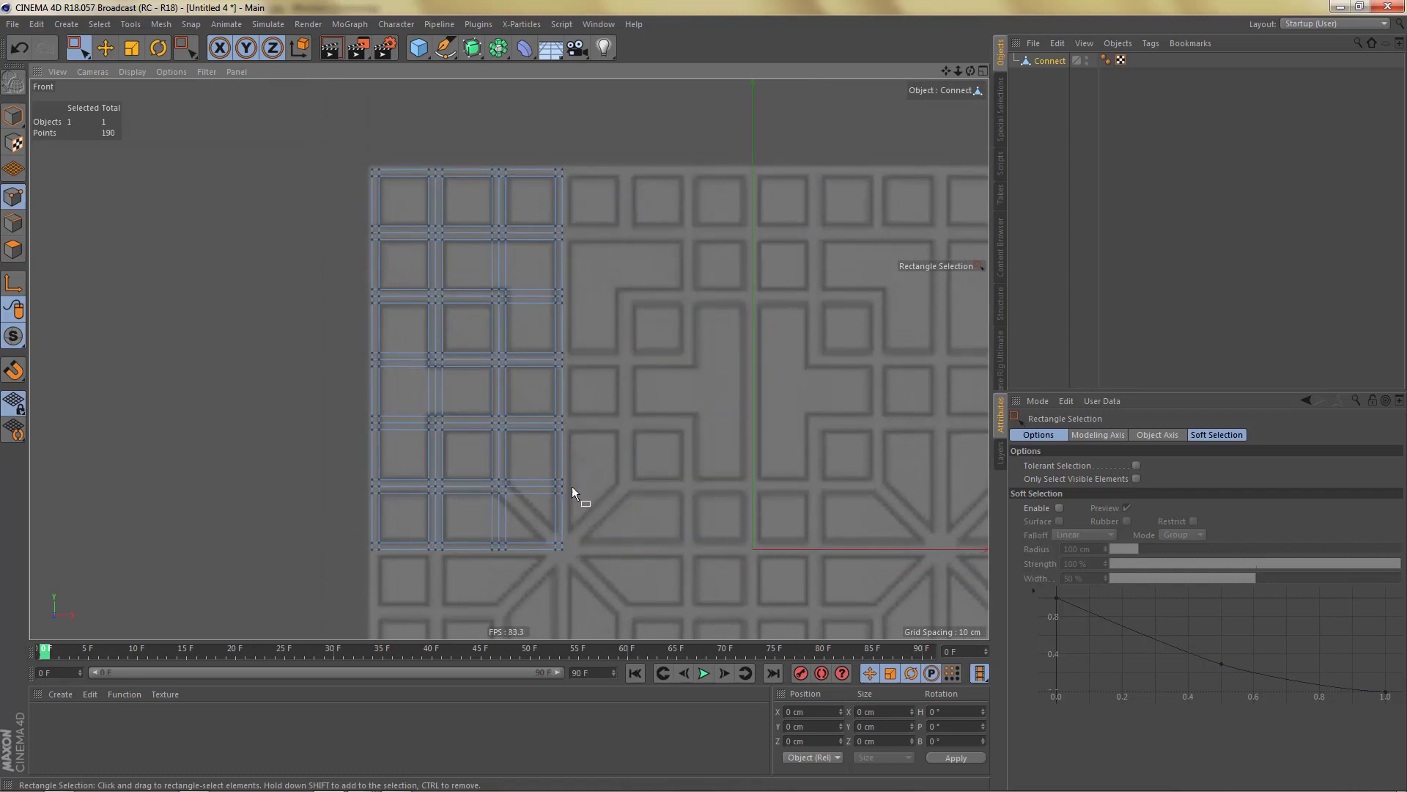
In edge mode, select the two vertical and five horizontal centre-line loops of the interior bars and dissolve them.
scroll(623, 477, down, 3)
scroll(621, 508, up, 4)
alt+middle_drag(632, 184, 619, 360)
alt+right_drag(603, 327, 623, 328)
key(Return)
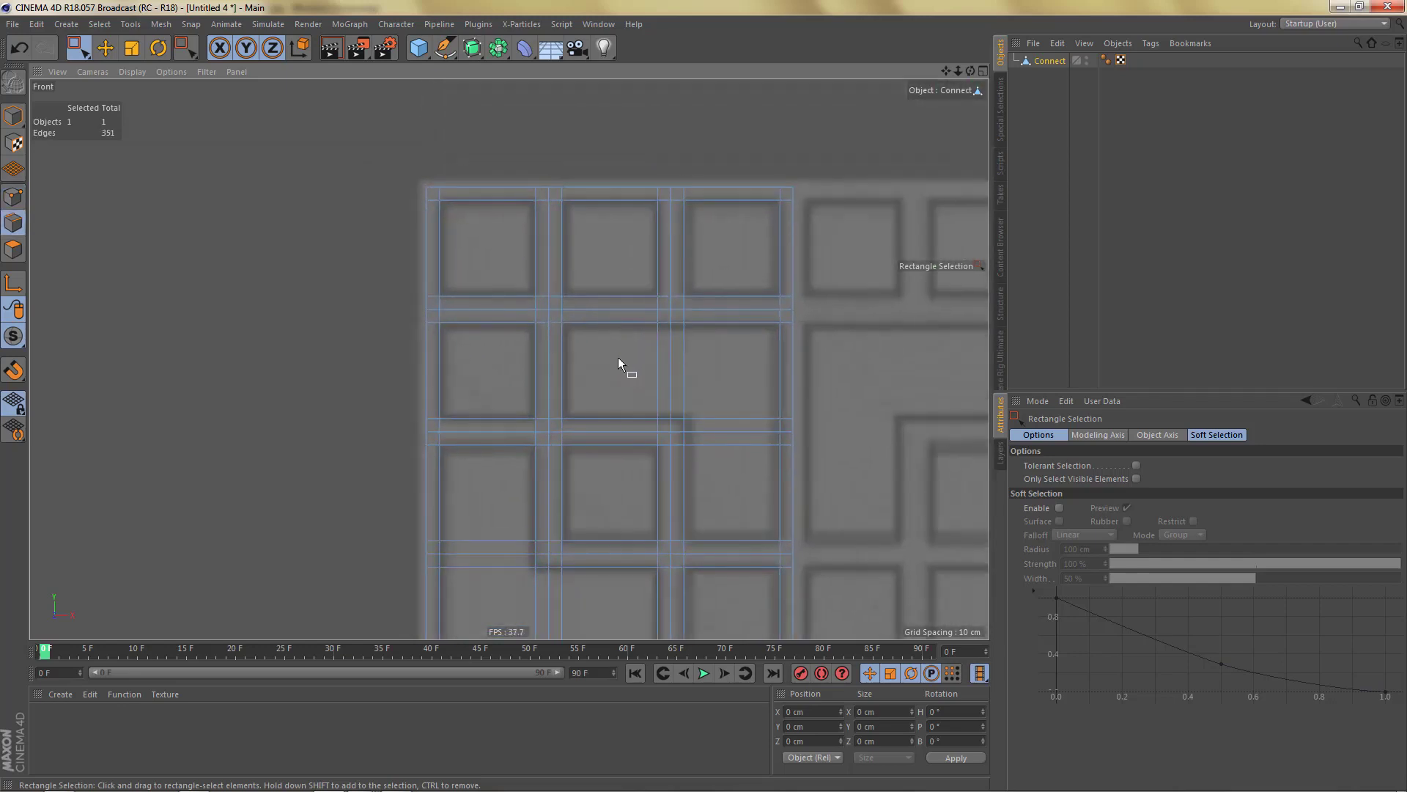
key(e)
double_click(549, 240)
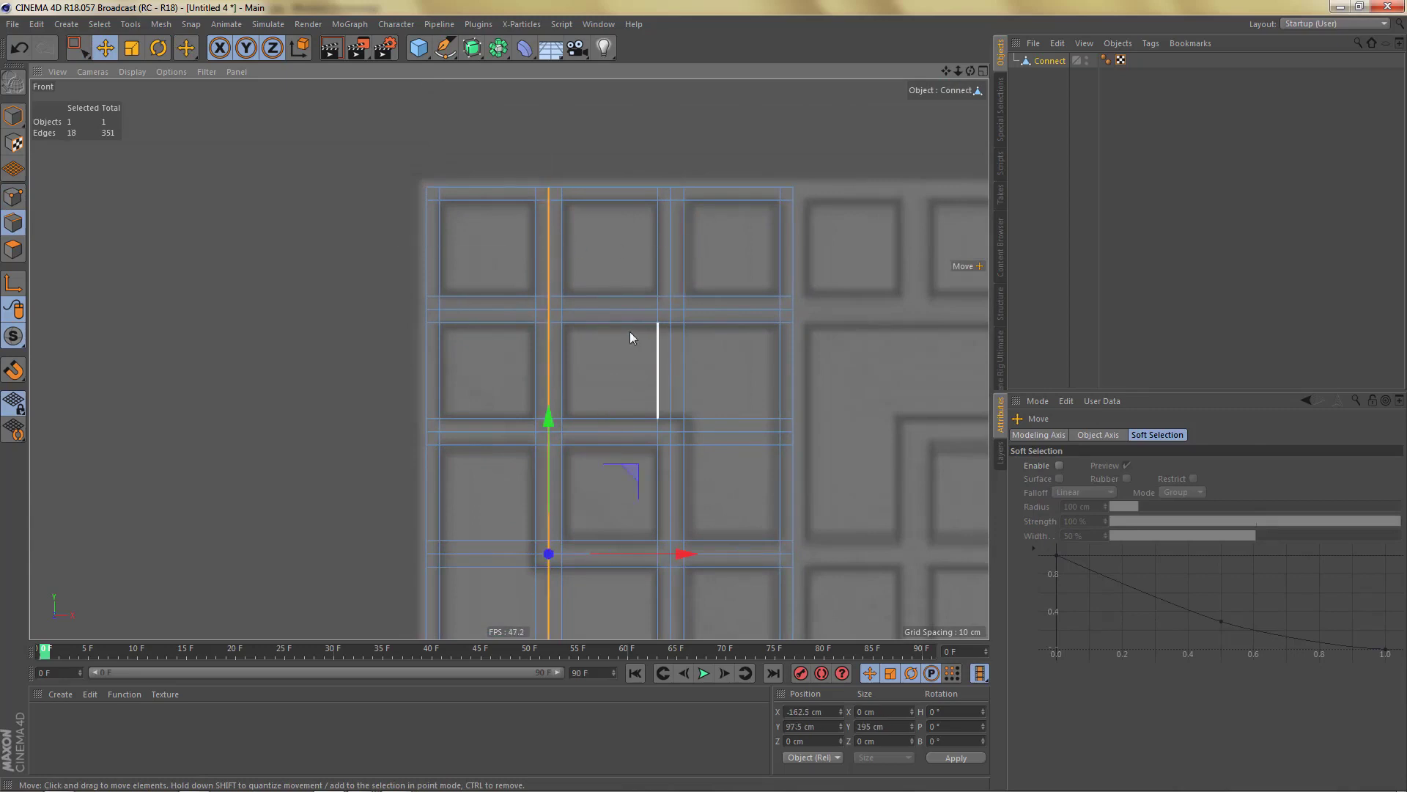
shift+double_click(613, 308)
shift+double_click(572, 431)
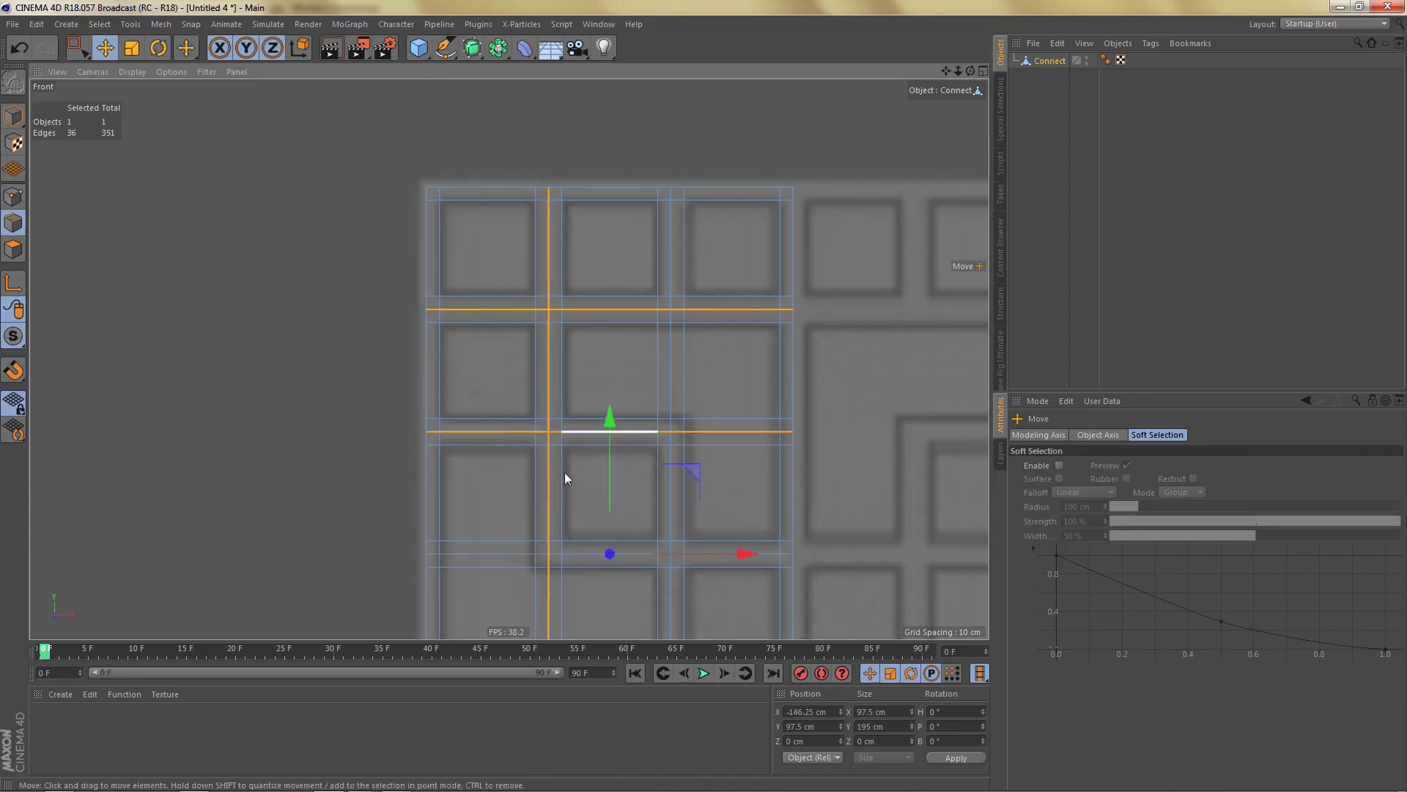
shift+double_click(574, 553)
alt+middle_drag(712, 446, 687, 252)
shift+double_click(659, 161)
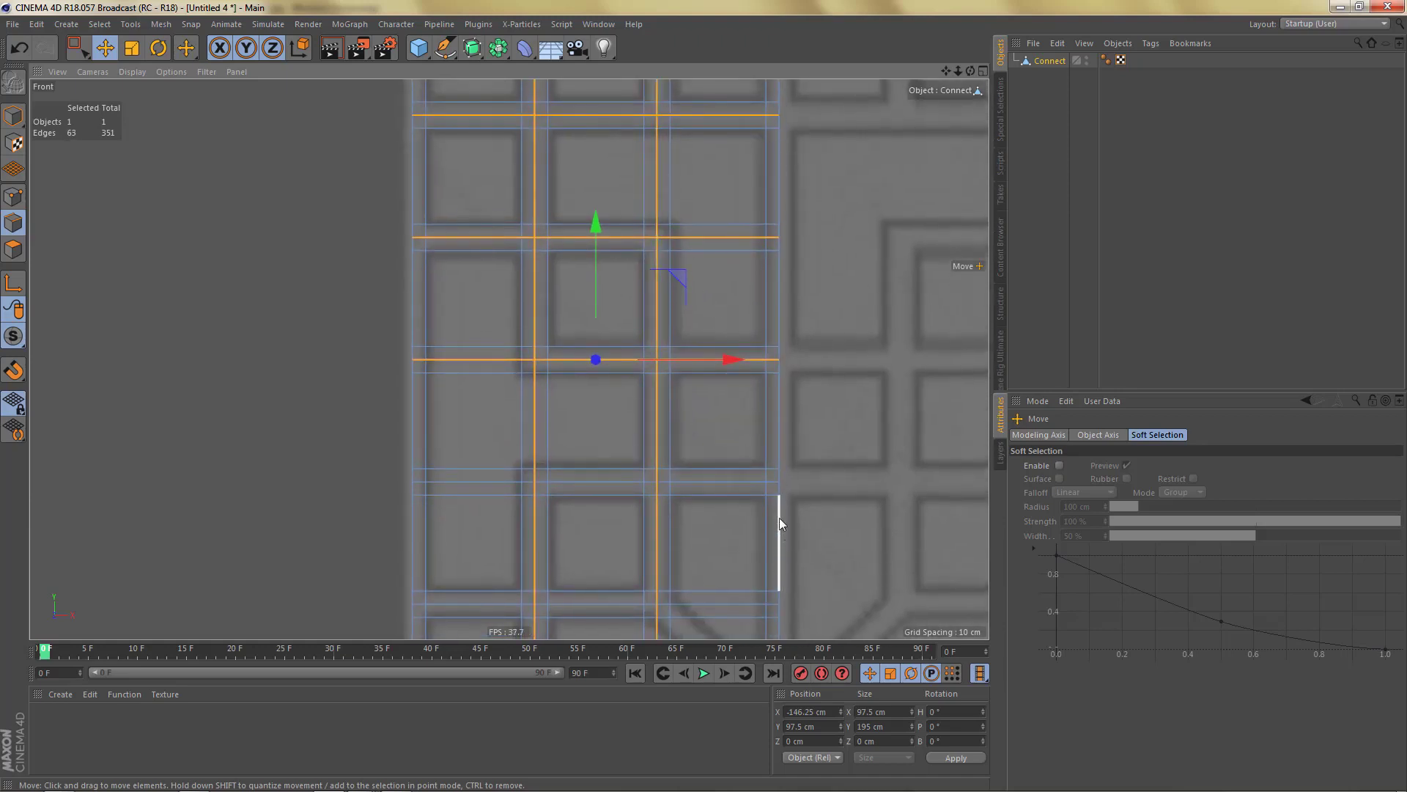
alt+middle_drag(779, 526, 645, 328)
shift+double_click(610, 285)
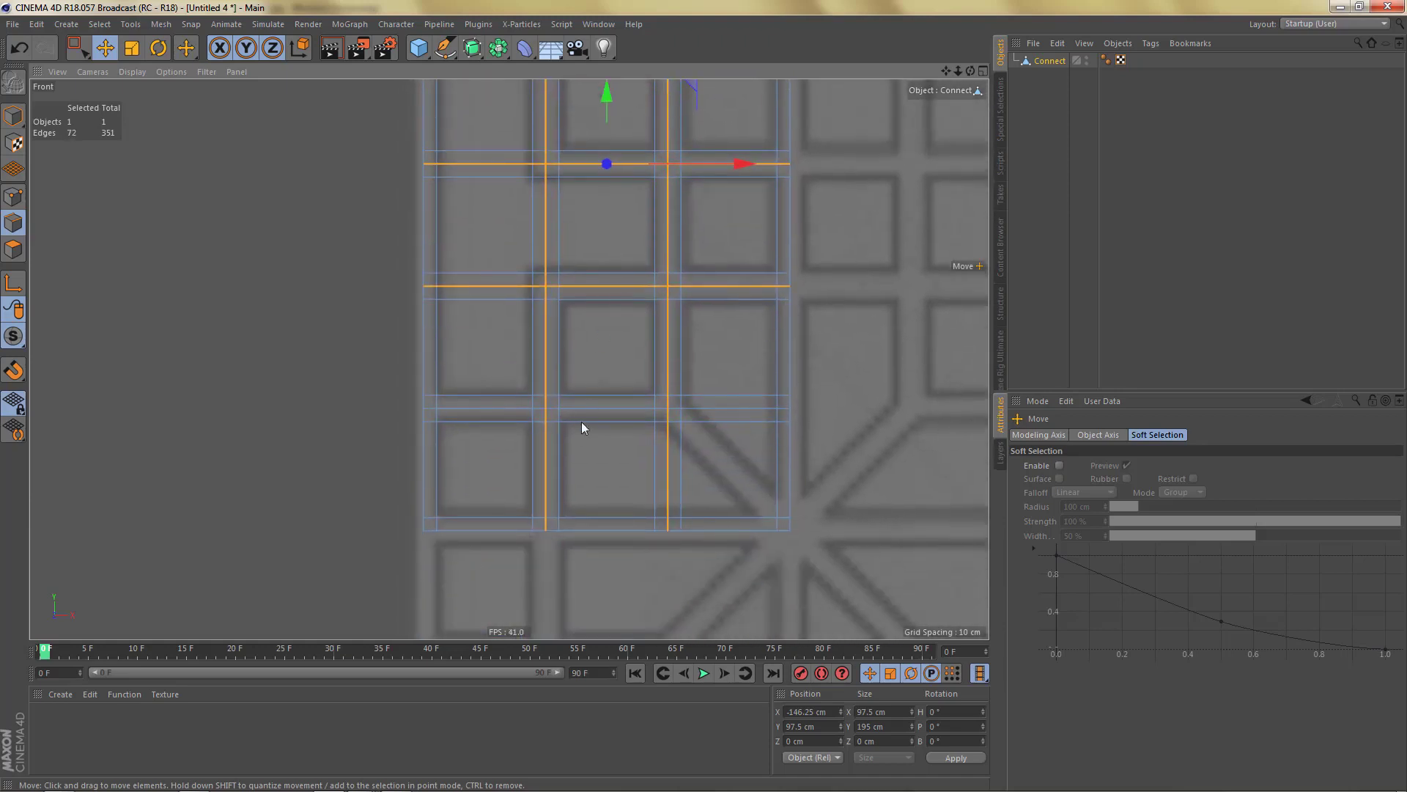
shift+double_click(584, 408)
right_click(877, 313)
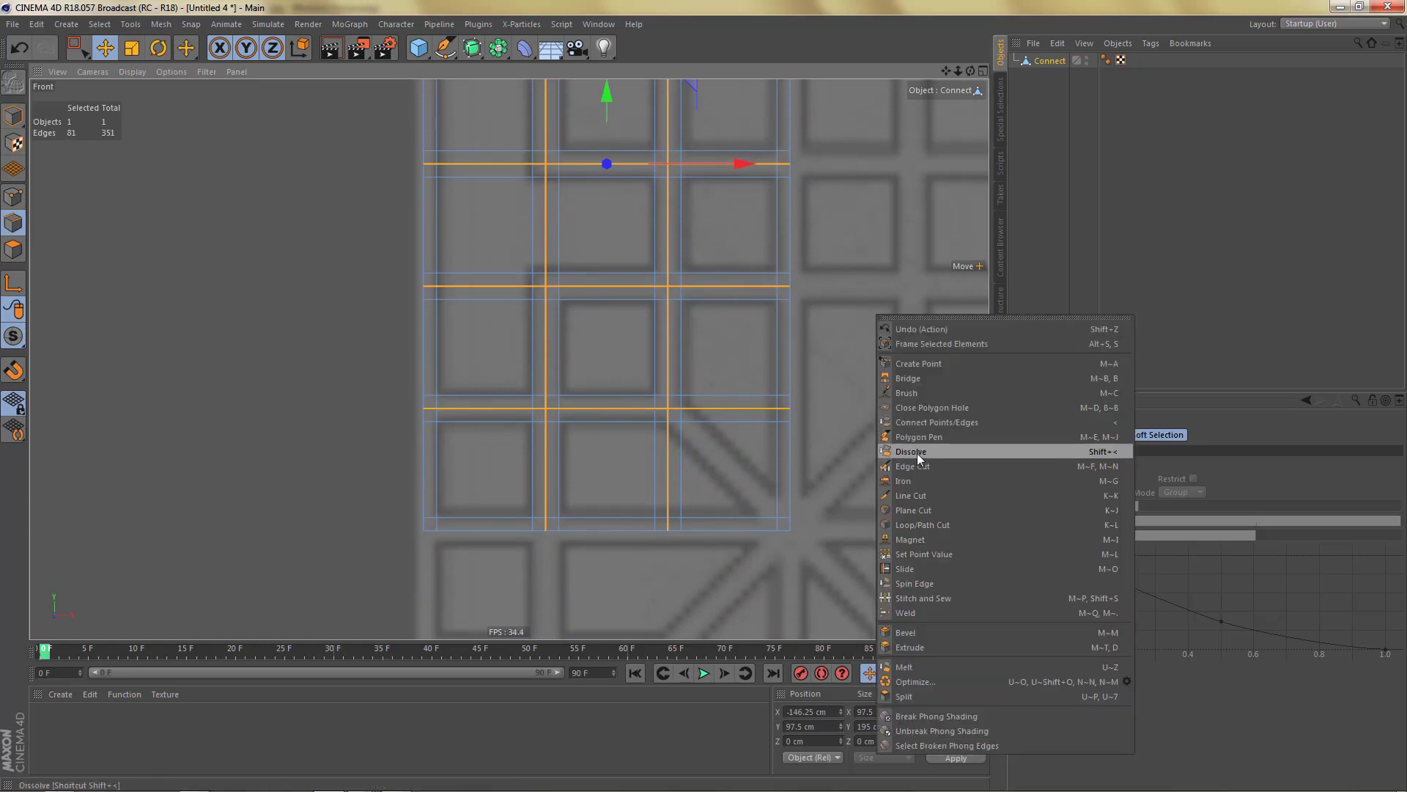
click(917, 452)
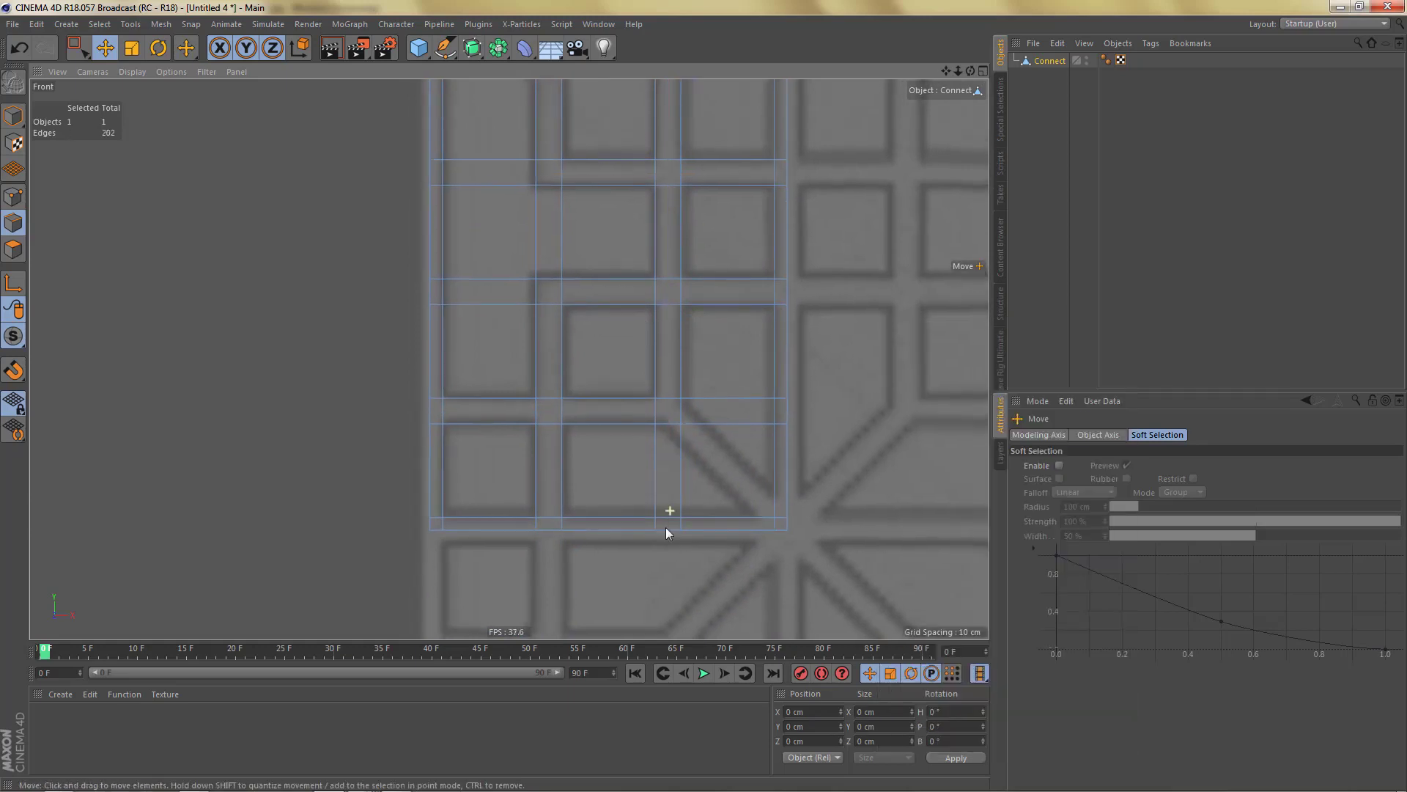
In polygon mode, live-select the polygons covering the reference's openings, excluding those around the diagonal bar, and delete them.
scroll(669, 512, down, 5)
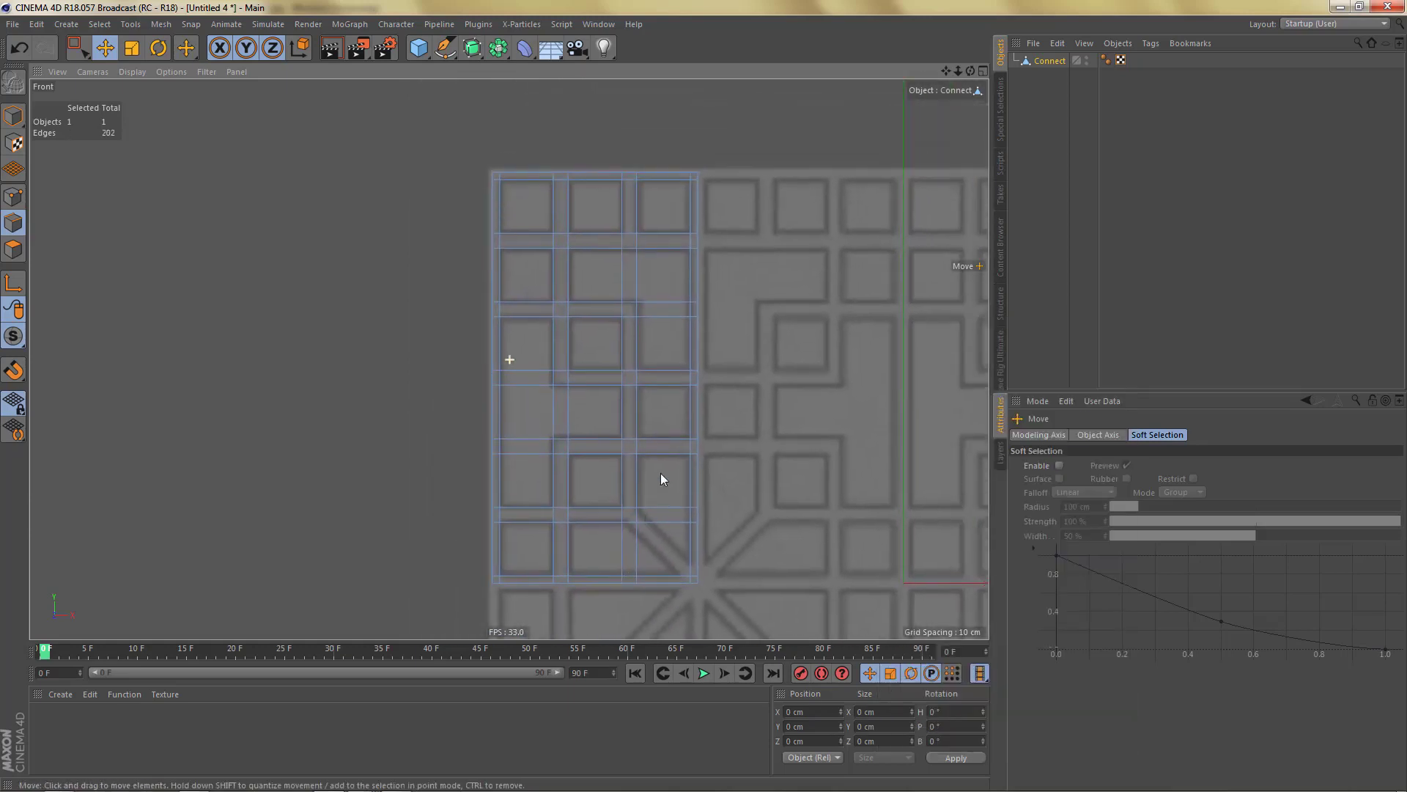
alt+middle_drag(777, 507, 749, 516)
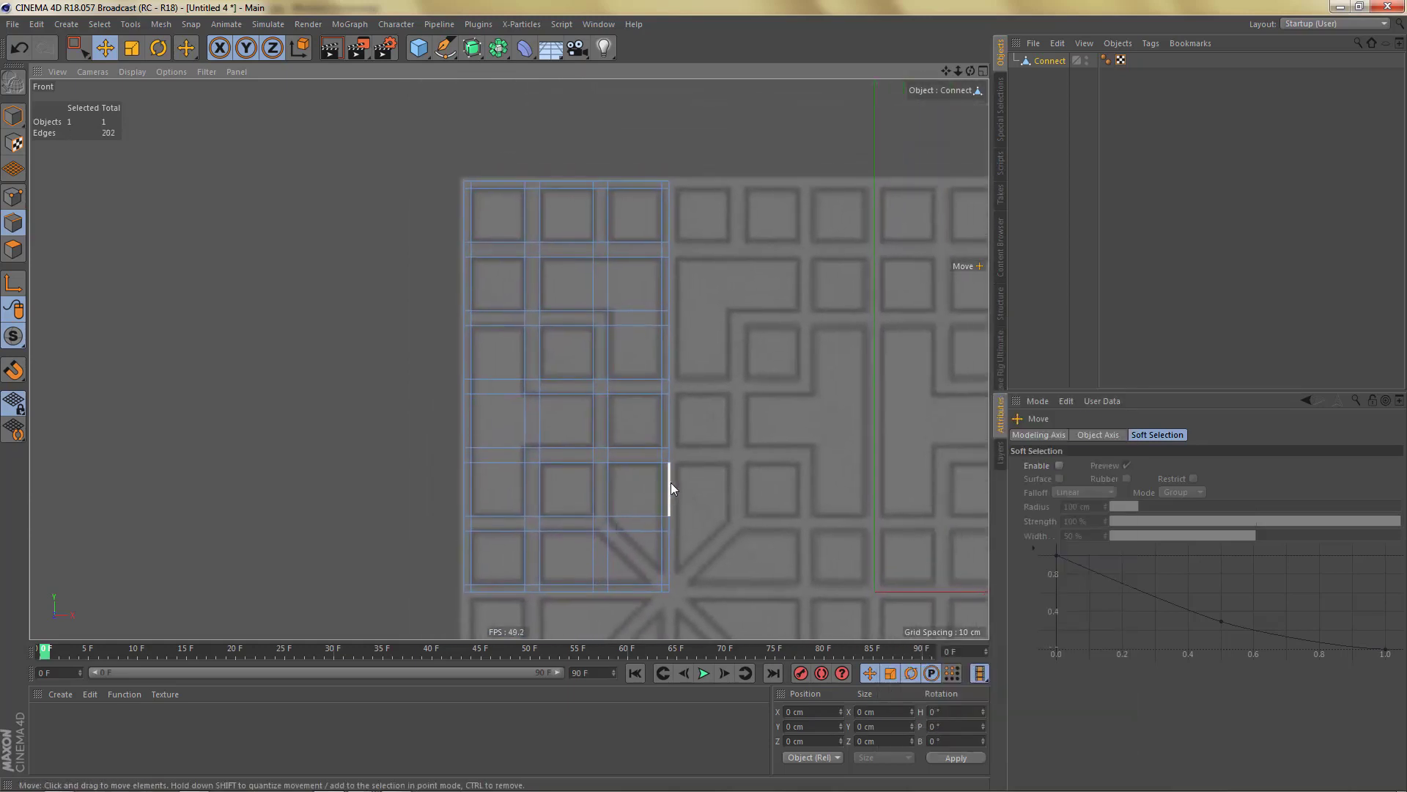
alt+middle_drag(670, 486, 683, 484)
key(Return)
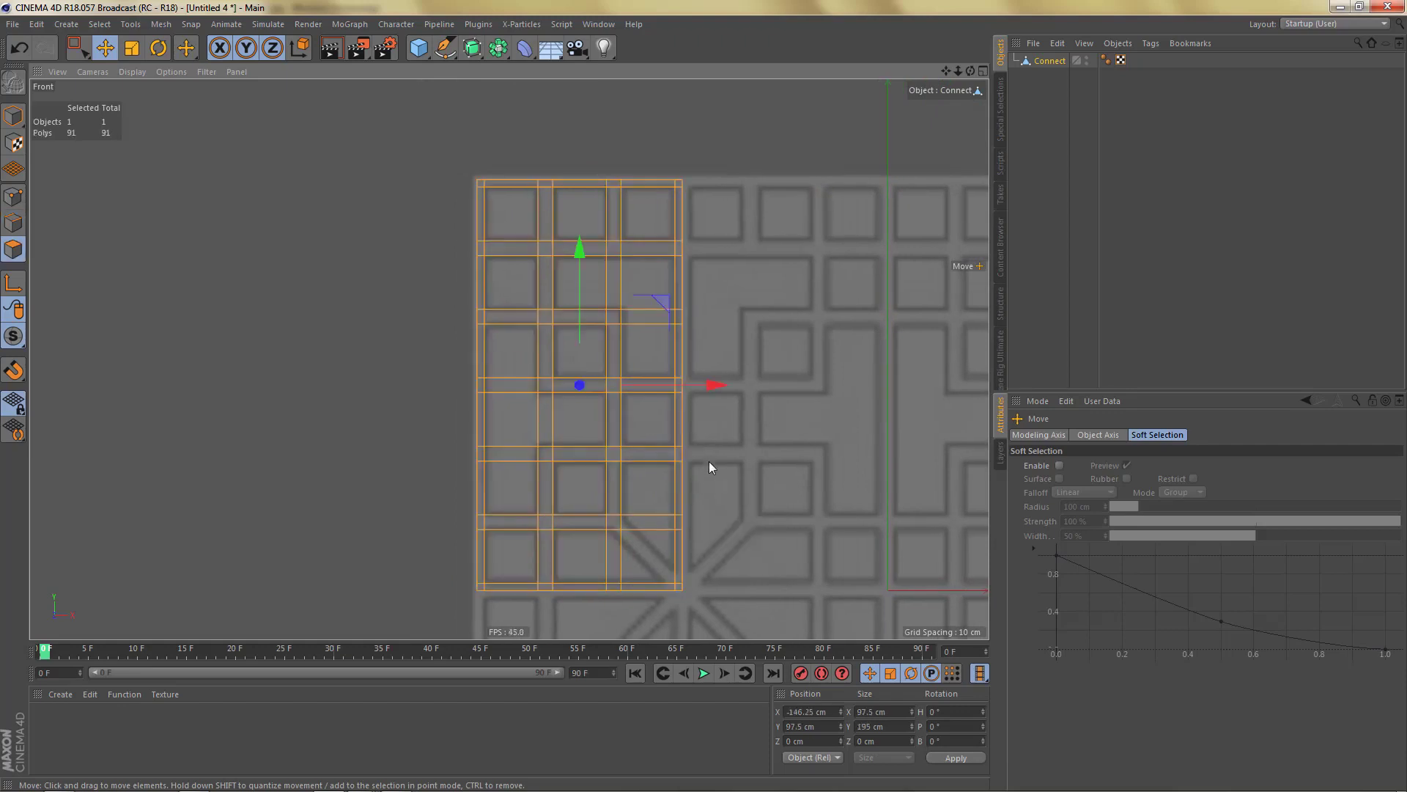
key(9)
click(514, 208)
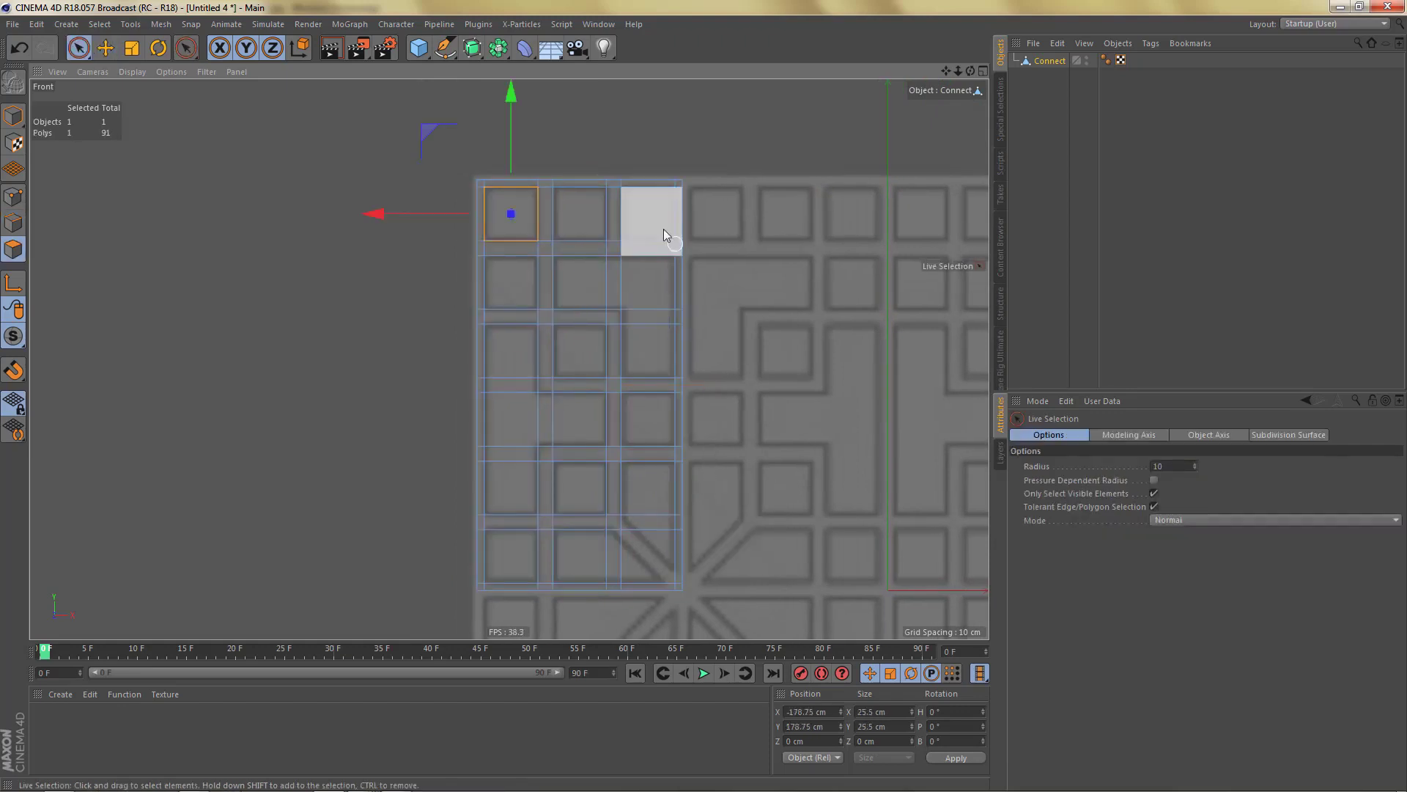
scroll(645, 220, up, 3)
shift+click(541, 210)
shift+click(648, 213)
mouse_move(539, 314)
shift+mouse_down()
mouse_move(637, 323)
mouse_move(653, 393)
mouse_move(528, 431)
shift+mouse_up()
mouse_move(415, 329)
shift+mouse_down()
mouse_move(428, 588)
mouse_move(534, 540)
mouse_move(653, 534)
shift+mouse_up()
alt+middle_drag(728, 526, 751, 224)
shift+click(582, 337)
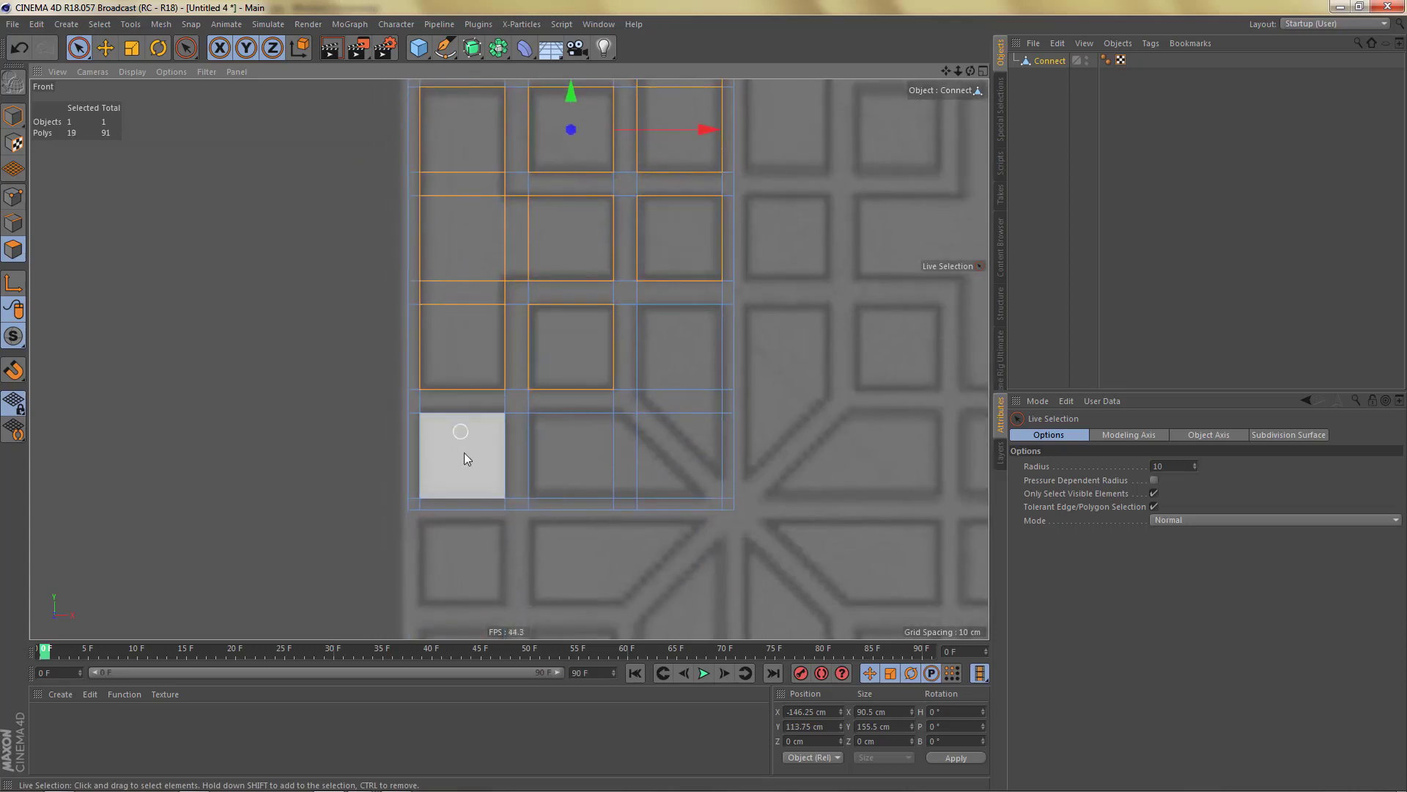
key(Delete)
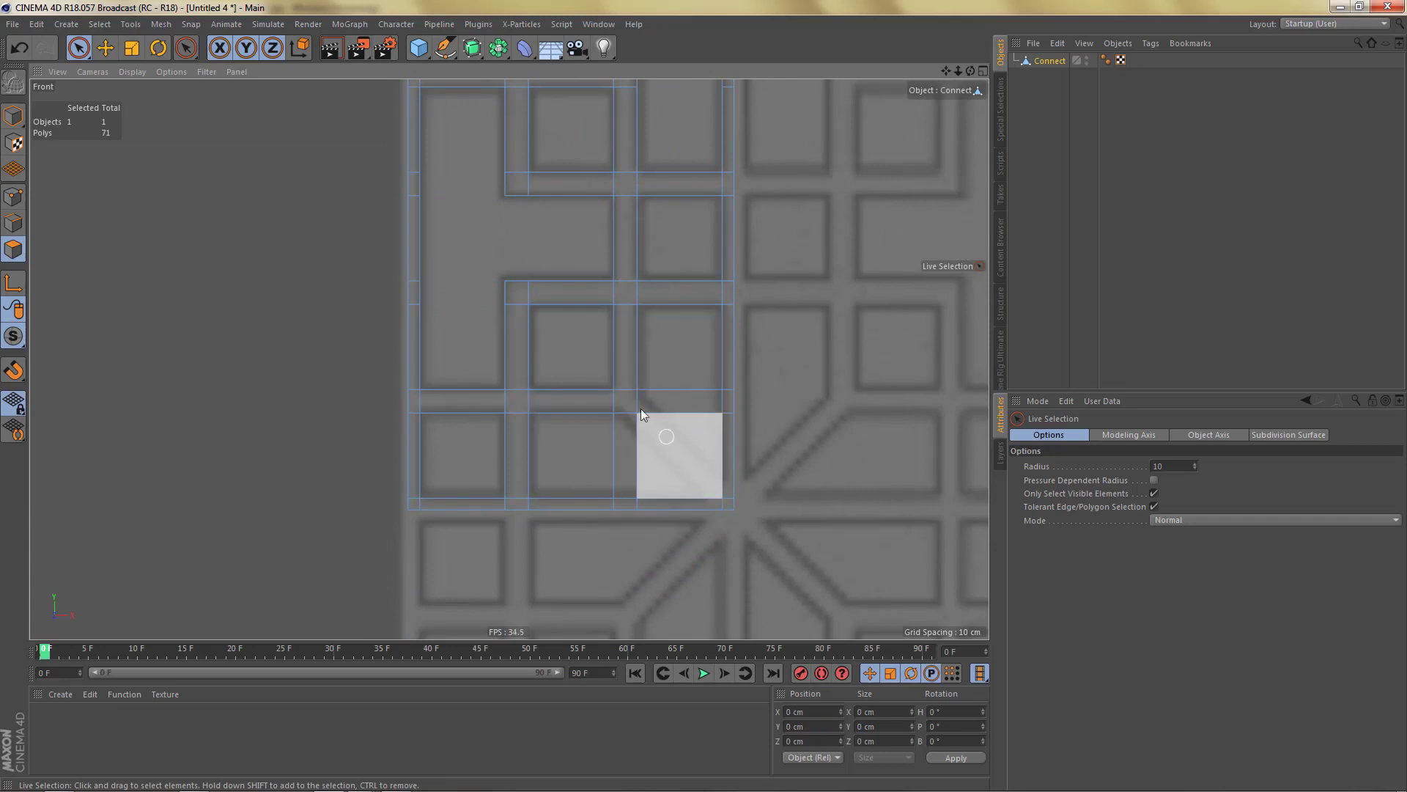
Render the view to check the cut-out lattice, and inspect the lower-right cells where the diagonal bar runs.
scroll(645, 469, down, 4)
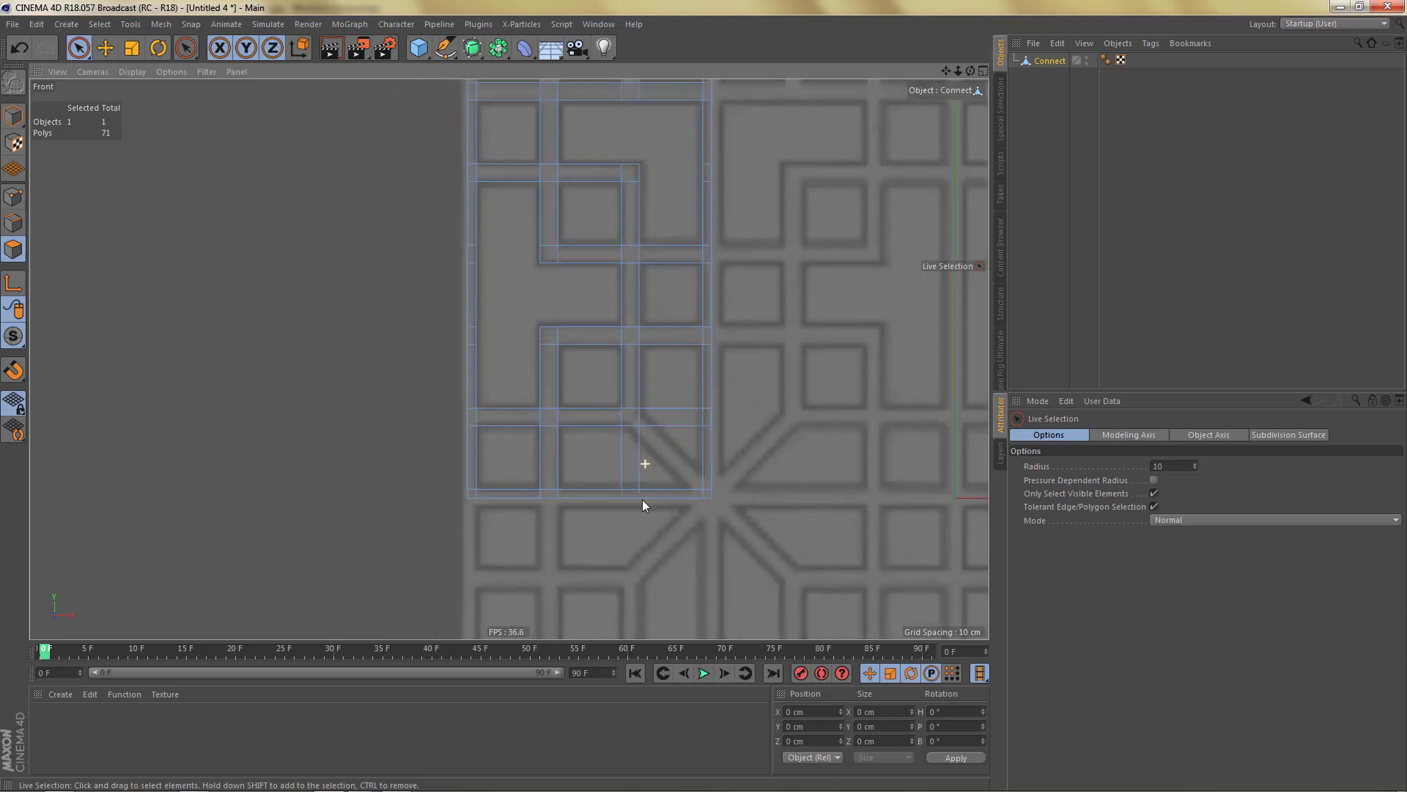
alt+middle_drag(668, 406, 639, 469)
key(ctrl+r)
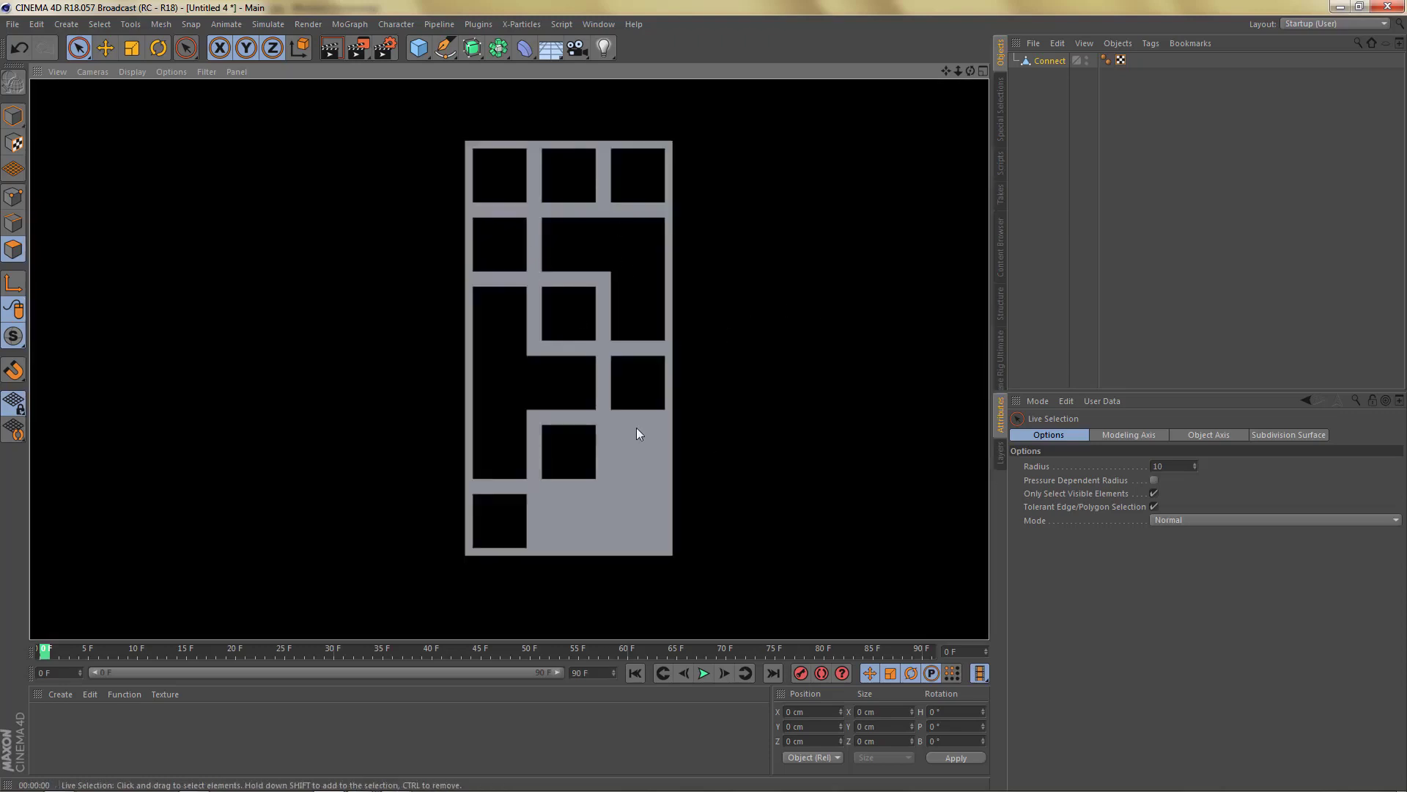
alt+right_drag(584, 491, 617, 491)
alt+middle_drag(623, 439, 587, 352)
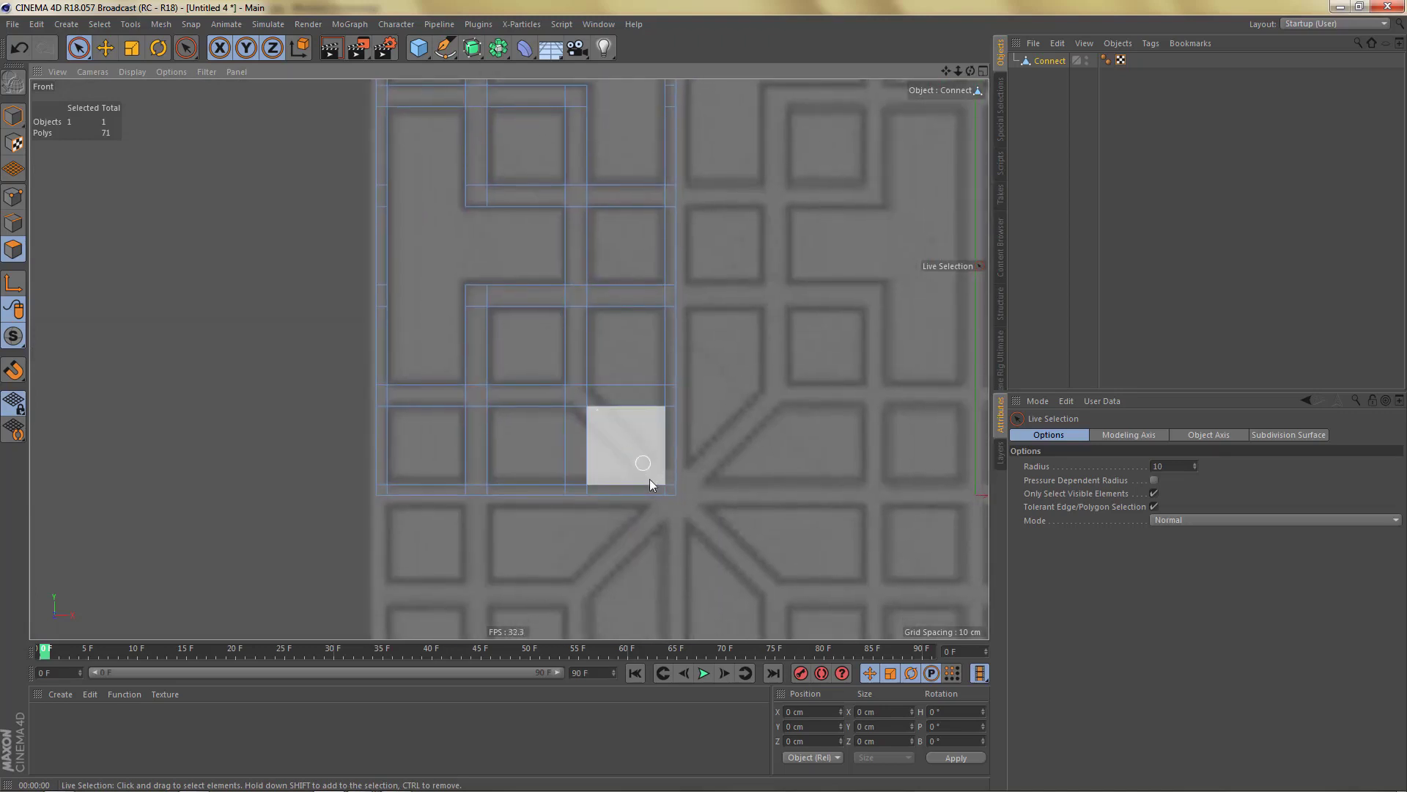
scroll(625, 455, up, 2)
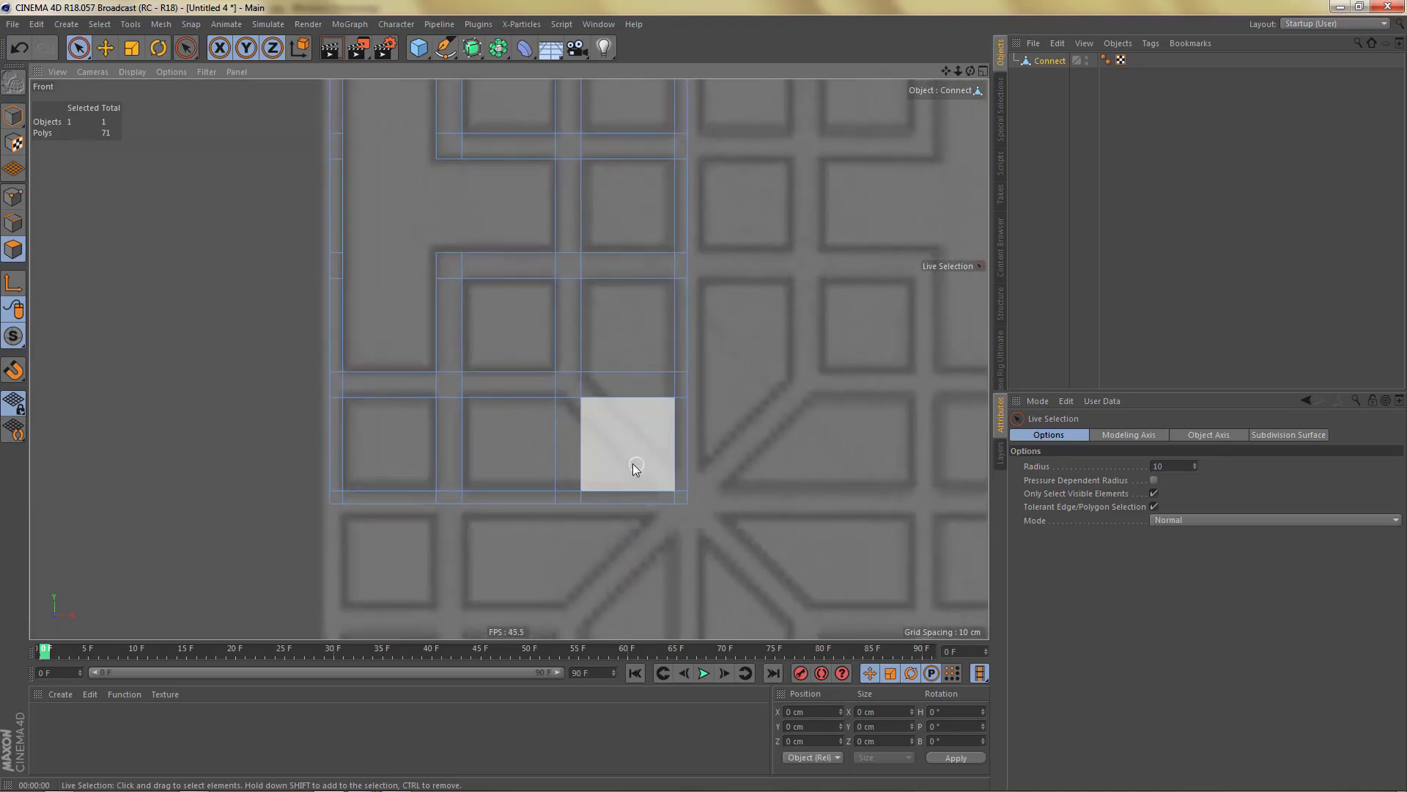
Select the horizontal bar polygon just left of the diagonal's upper end and check its height.
click(511, 394)
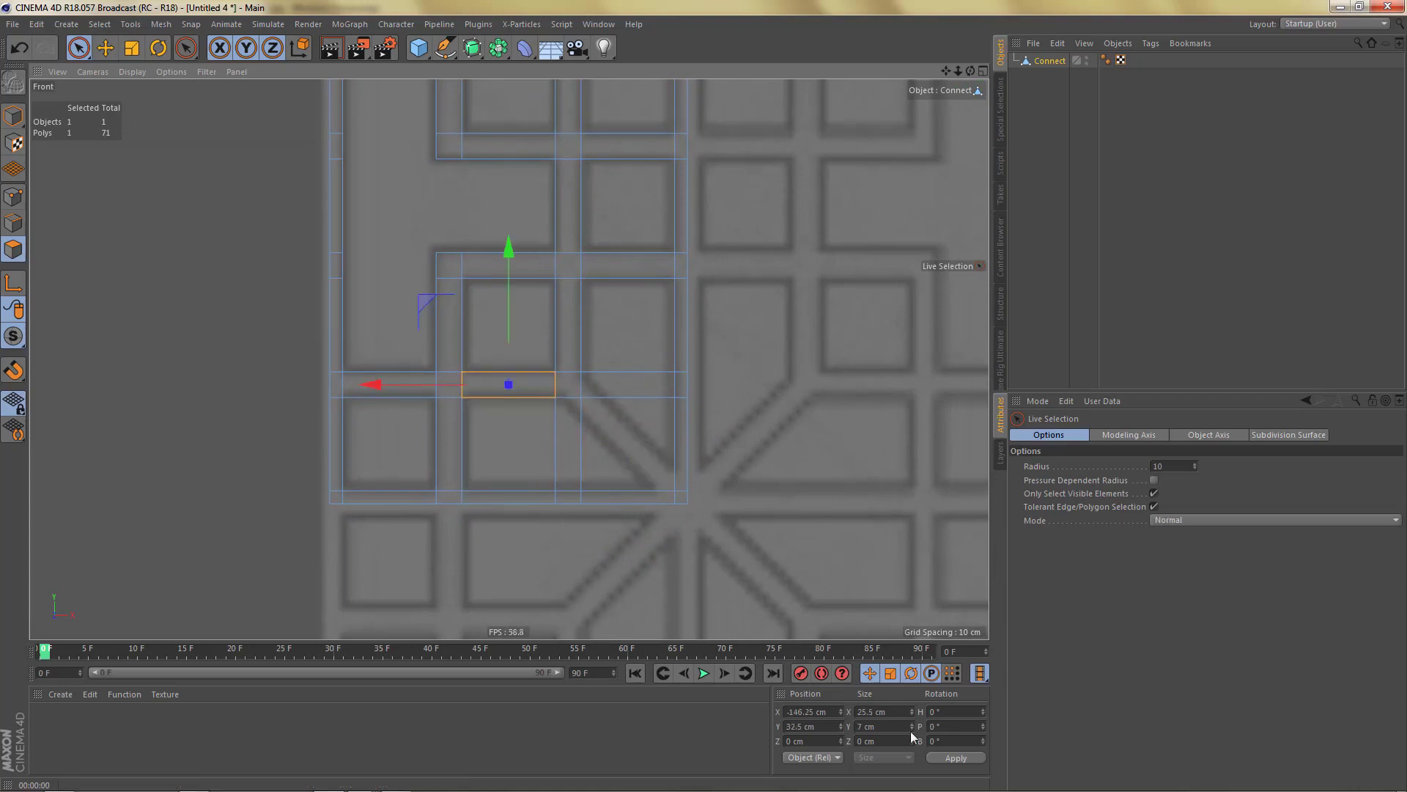
drag(882, 726, 767, 749)
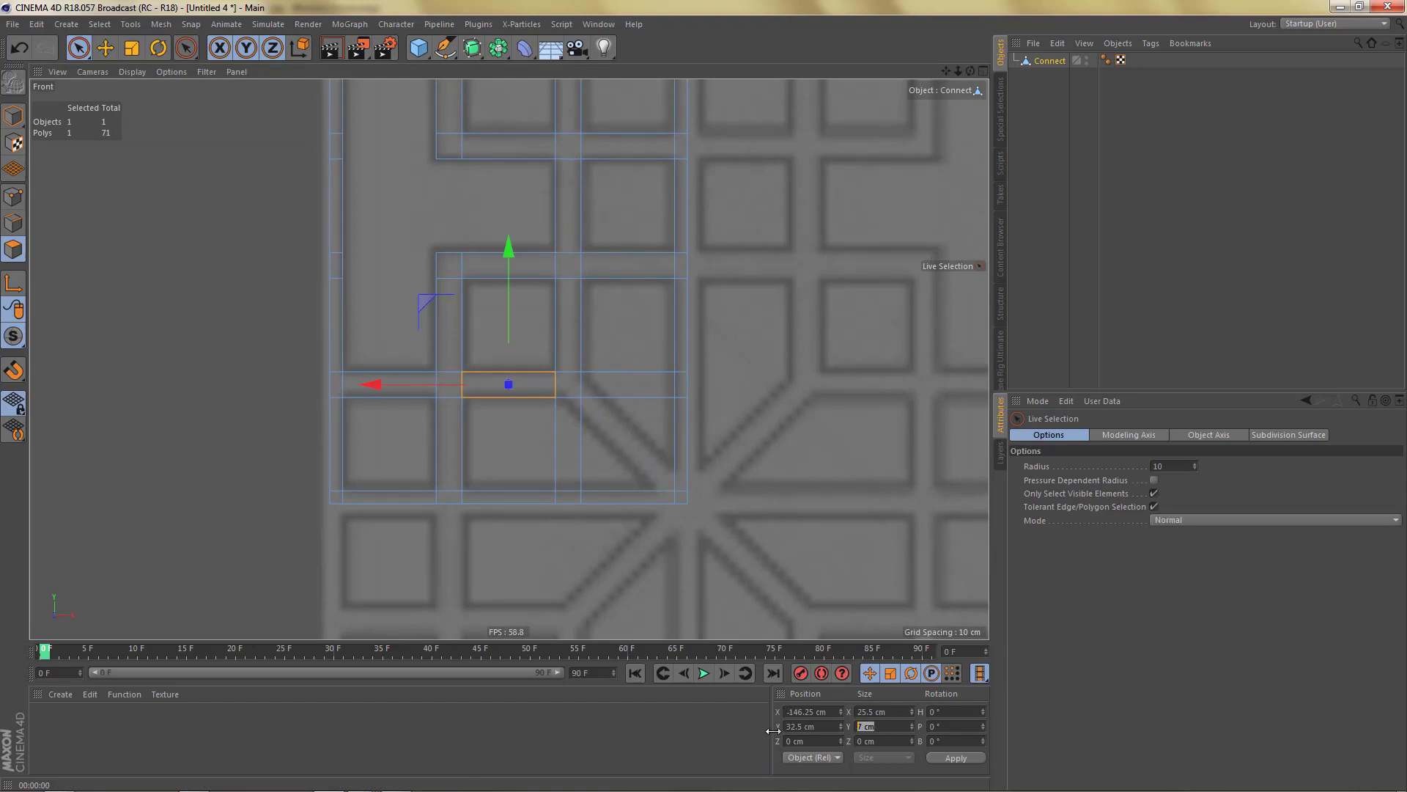
scroll(577, 444, down, 4)
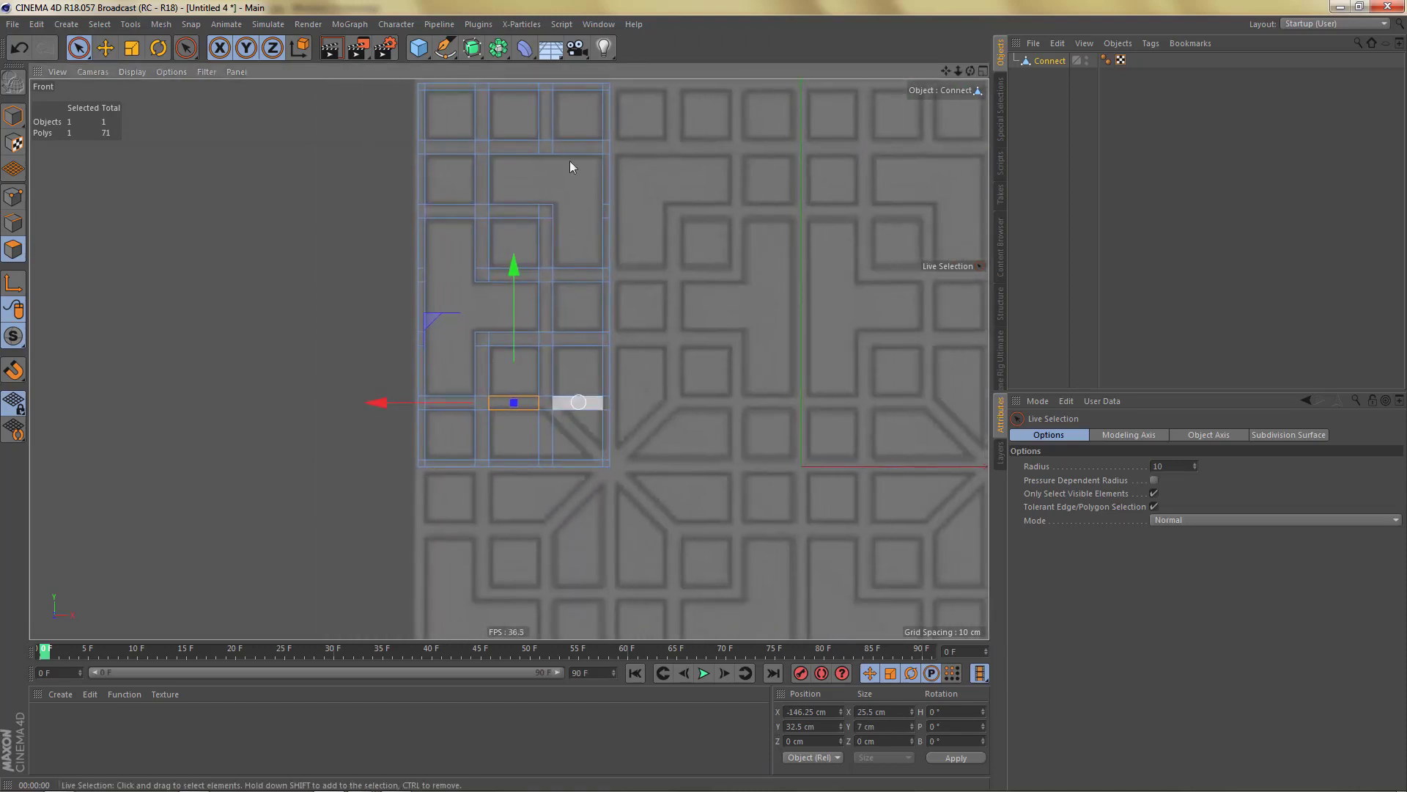
Add a cube and set its X size to 7 cm.
click(418, 47)
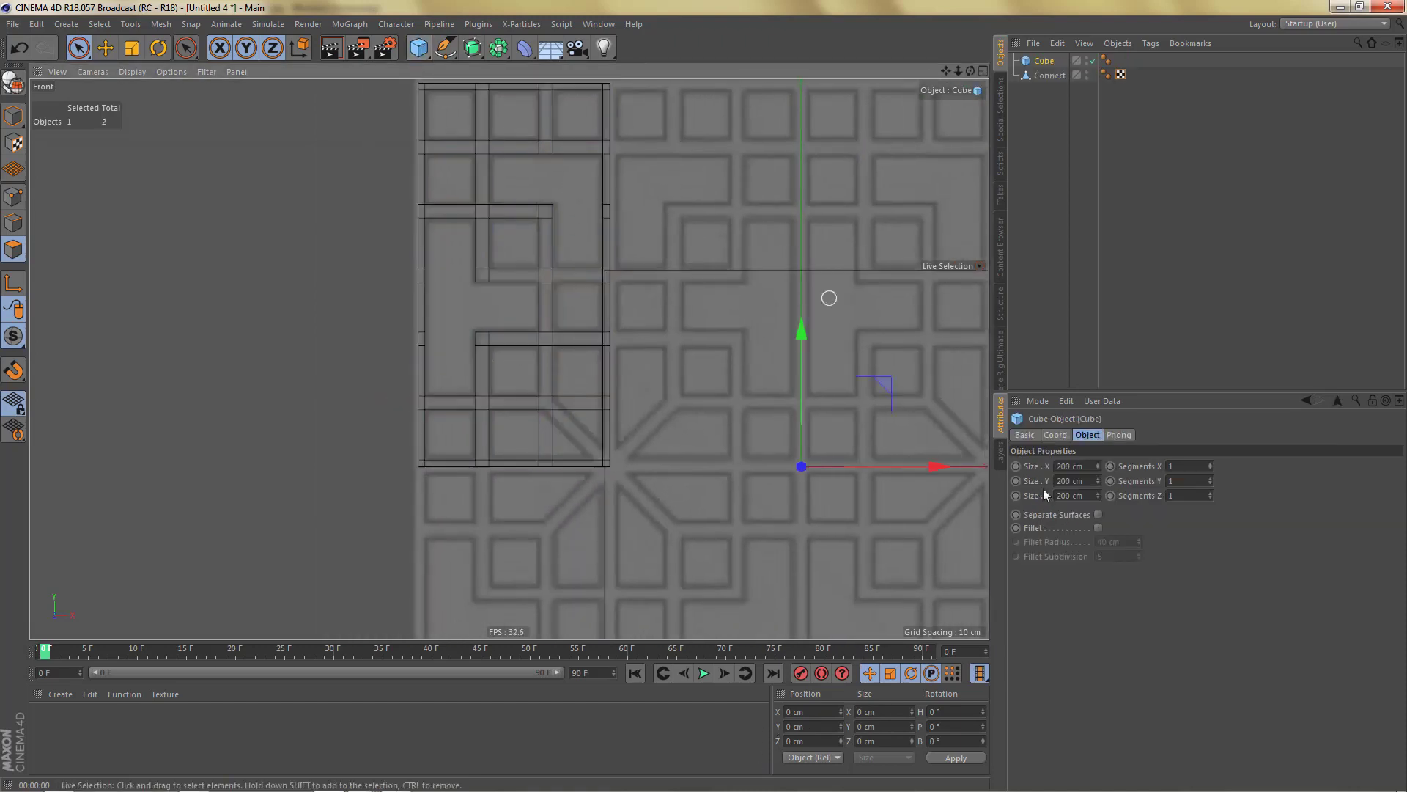
click(1087, 466)
text(7)
key(Return)
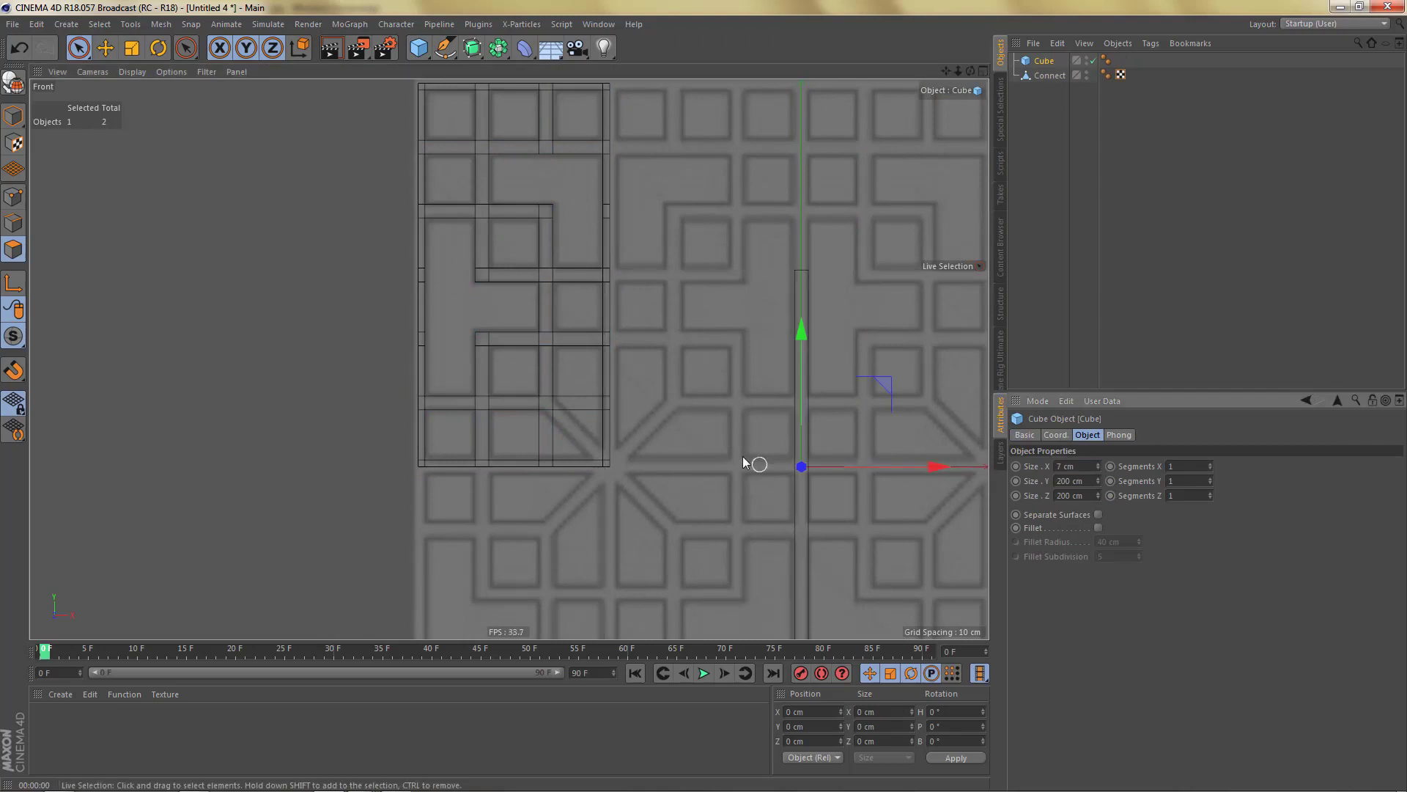
Snap the cube to the lower-right corner of the lattice section and set its bank rotation to -45°.
alt+middle_drag(751, 459, 716, 442)
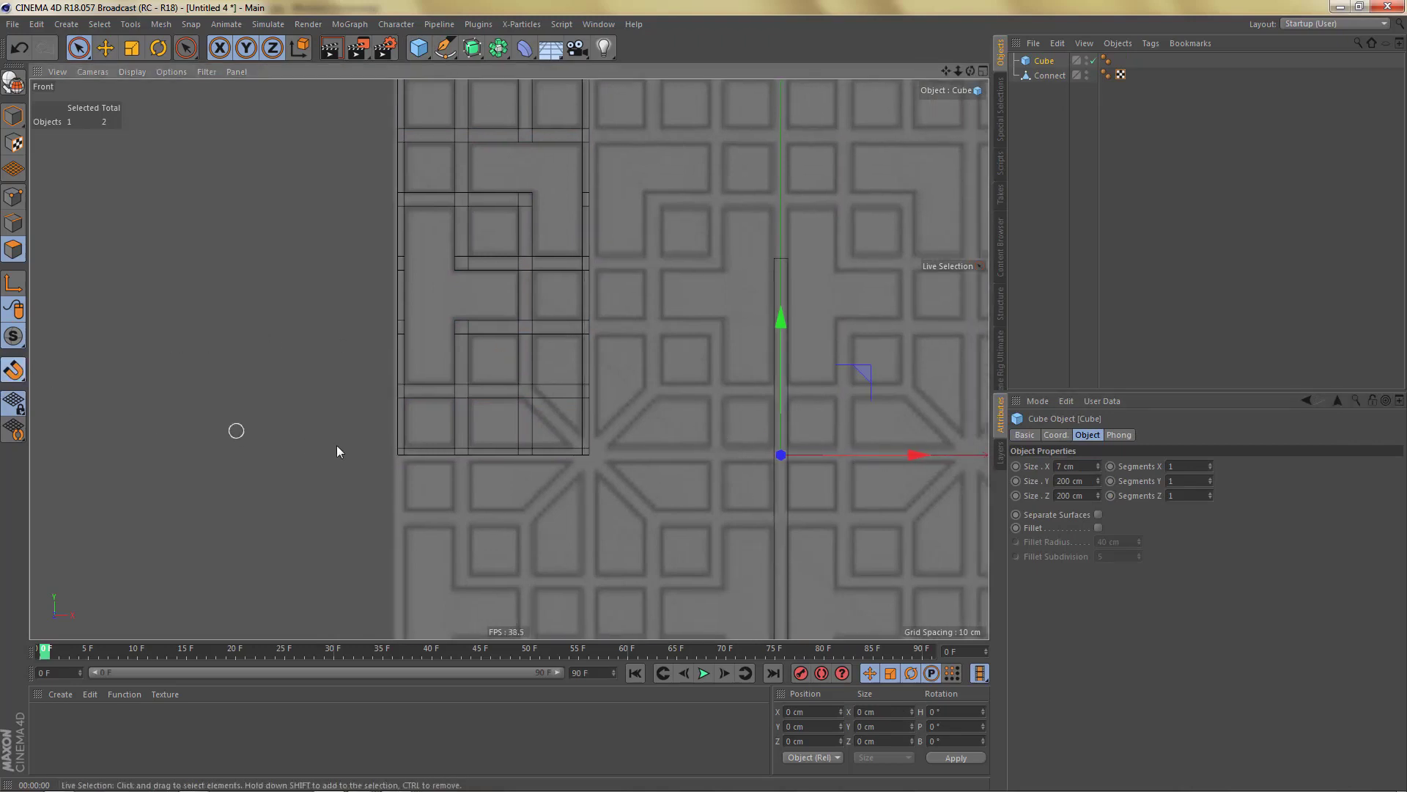
key(e)
drag(628, 464, 591, 455)
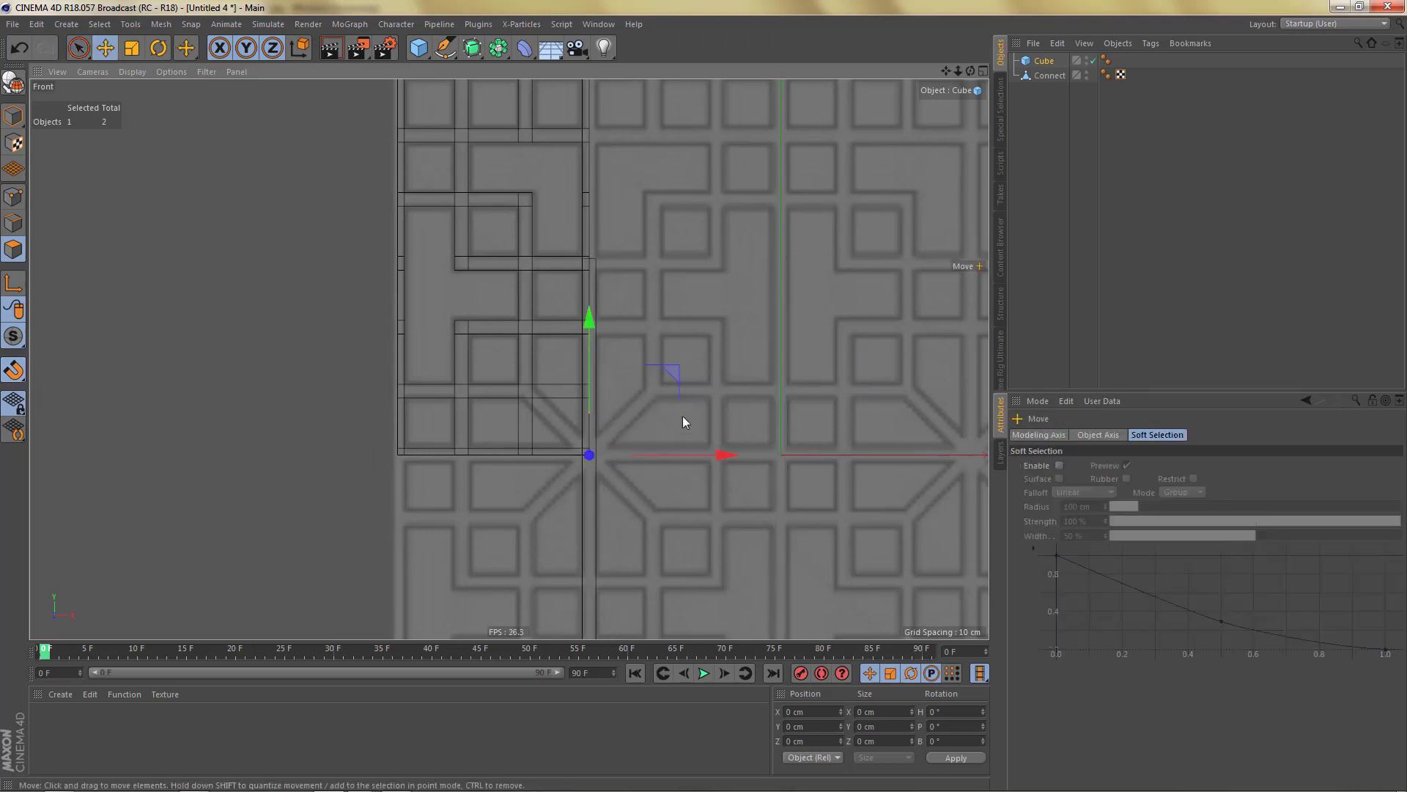
click(1044, 60)
click(1055, 434)
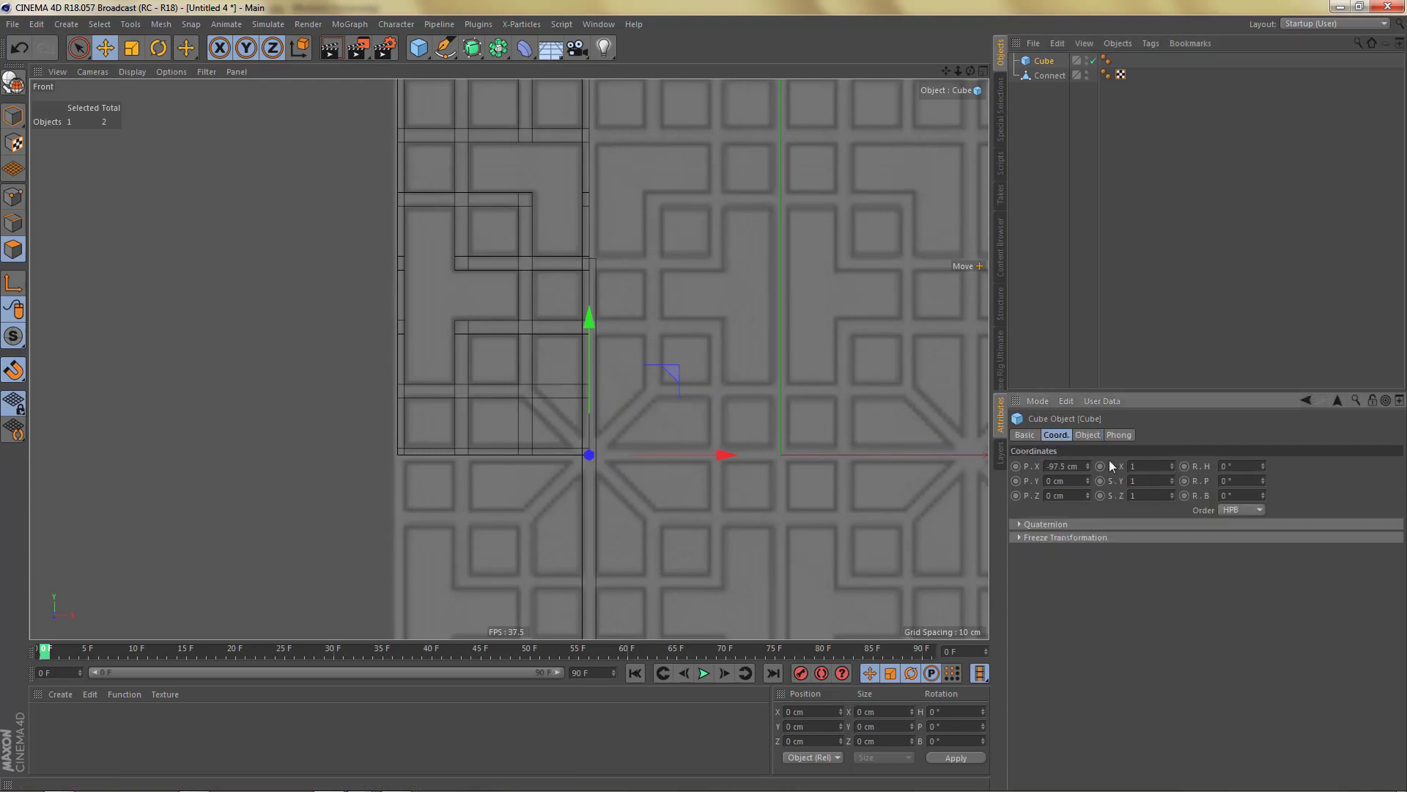
click(1230, 496)
text(-45)
key(Return)
scroll(551, 425, up, 2)
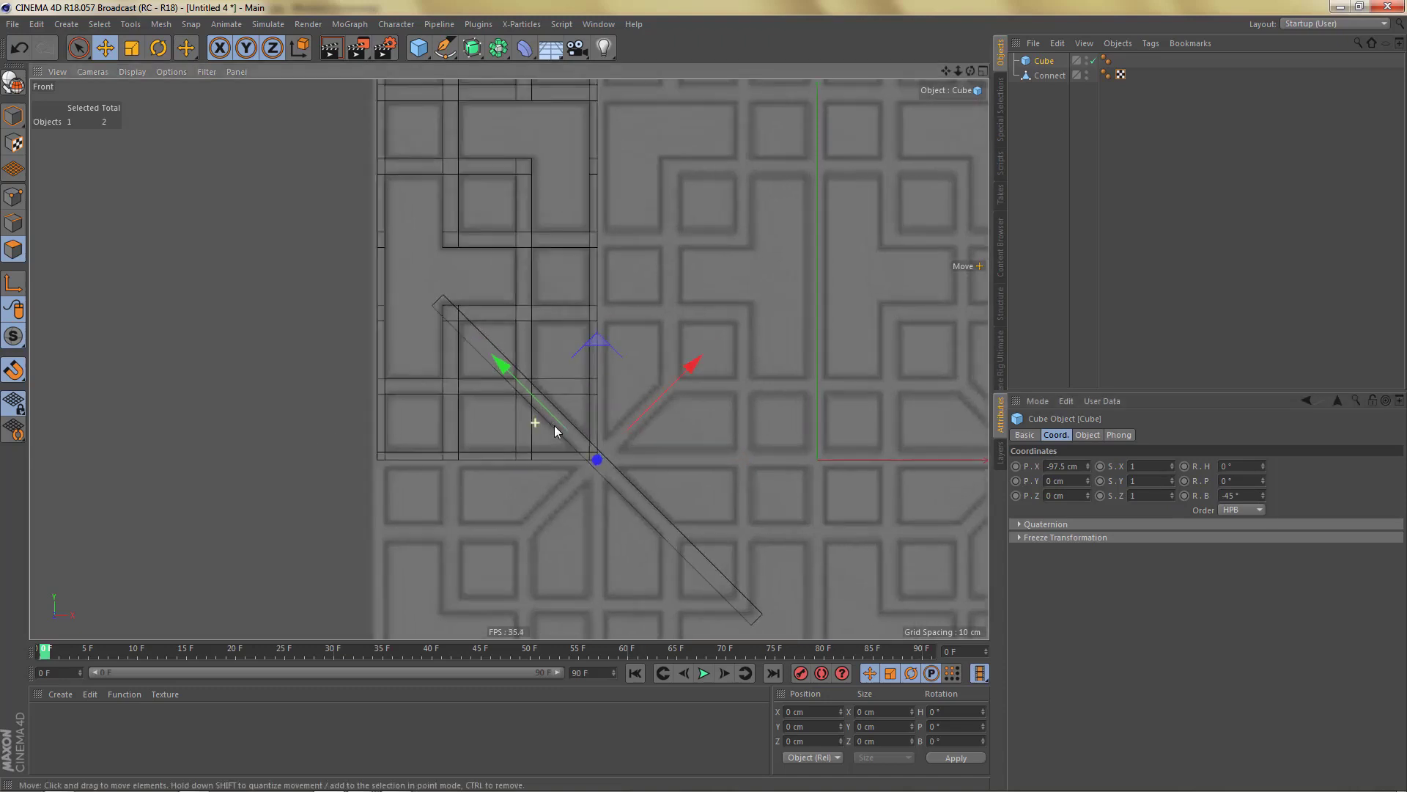
Shorten the cube's Y size to 91 cm so its upper end lies inside the bar intersection.
click(1089, 435)
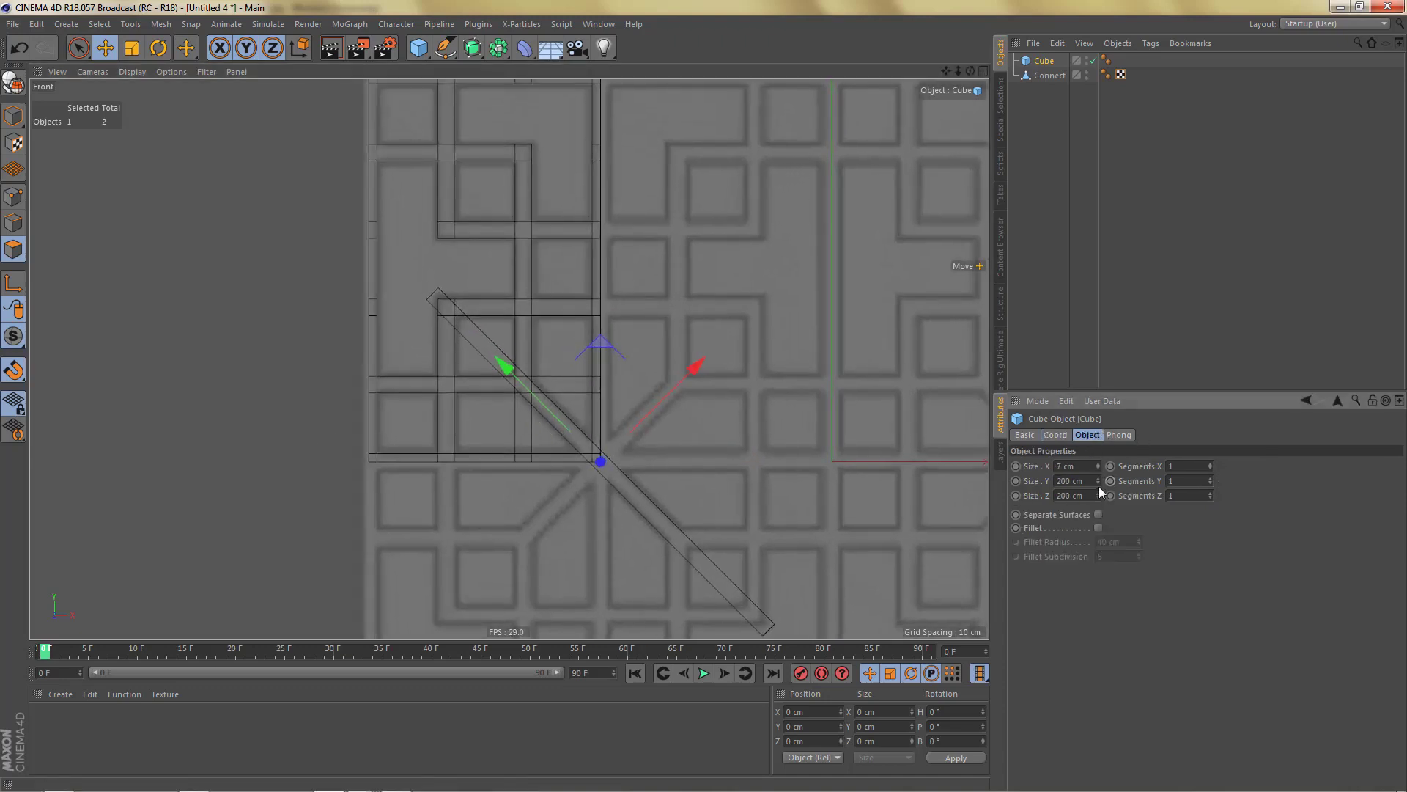
drag(1097, 481, 1097, 560)
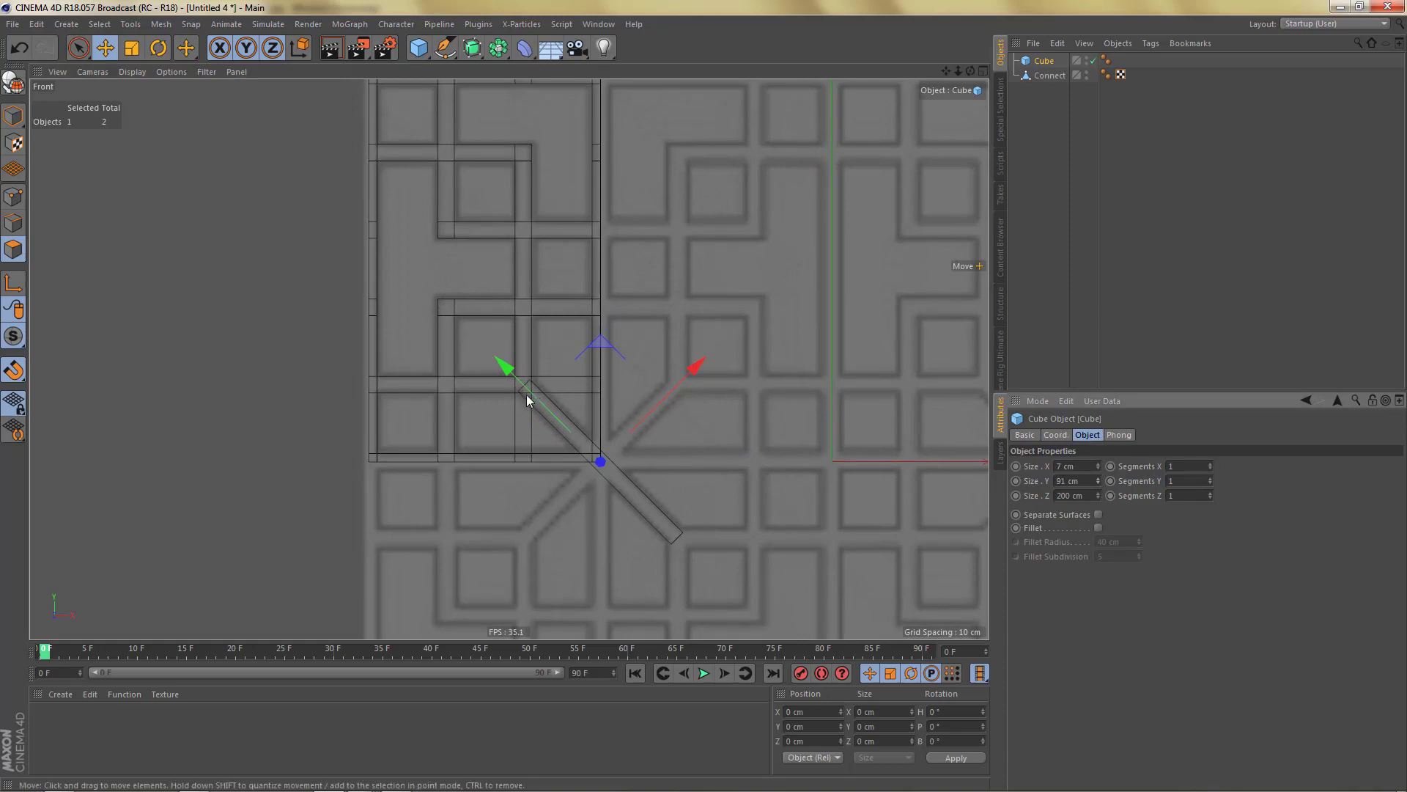
scroll(557, 392, up, 10)
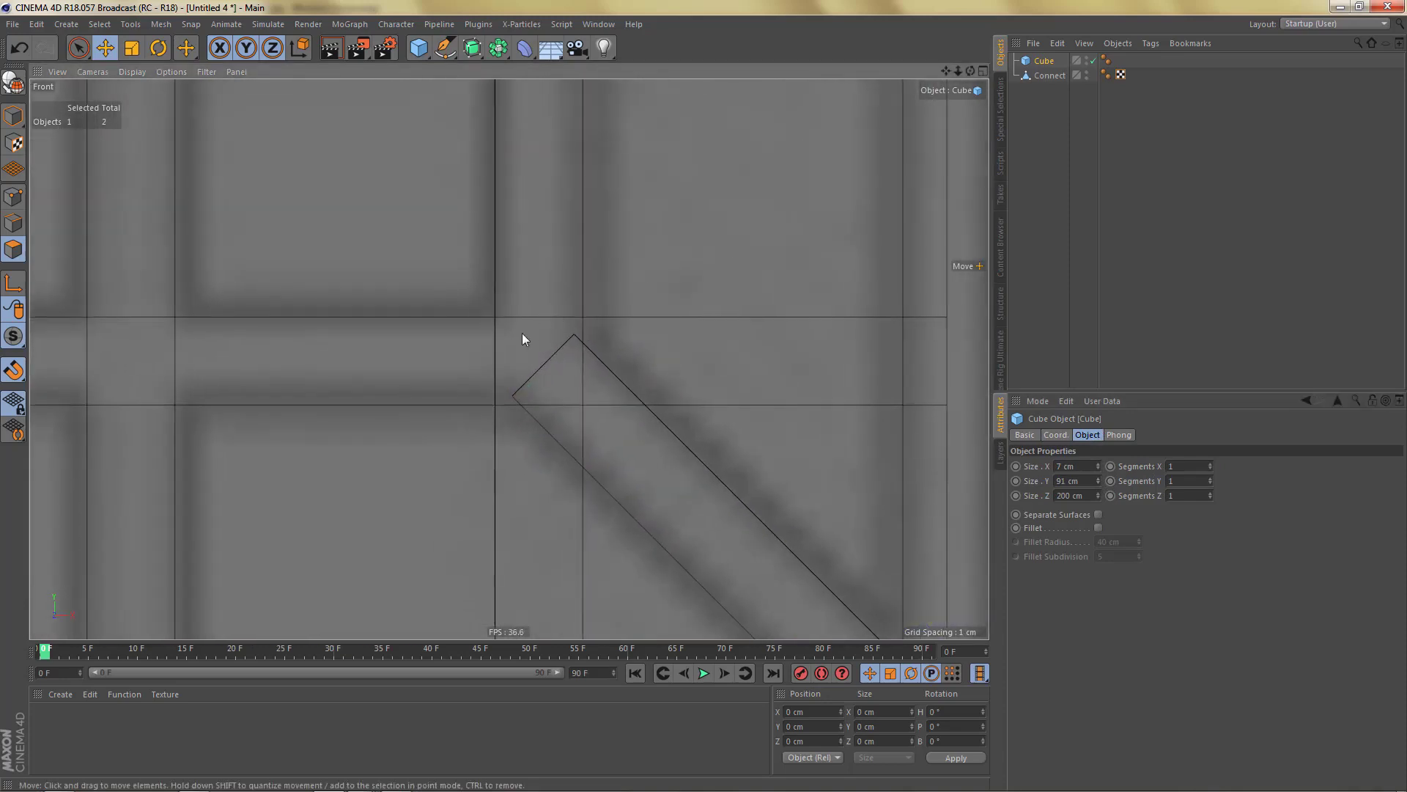
scroll(547, 368, up, 3)
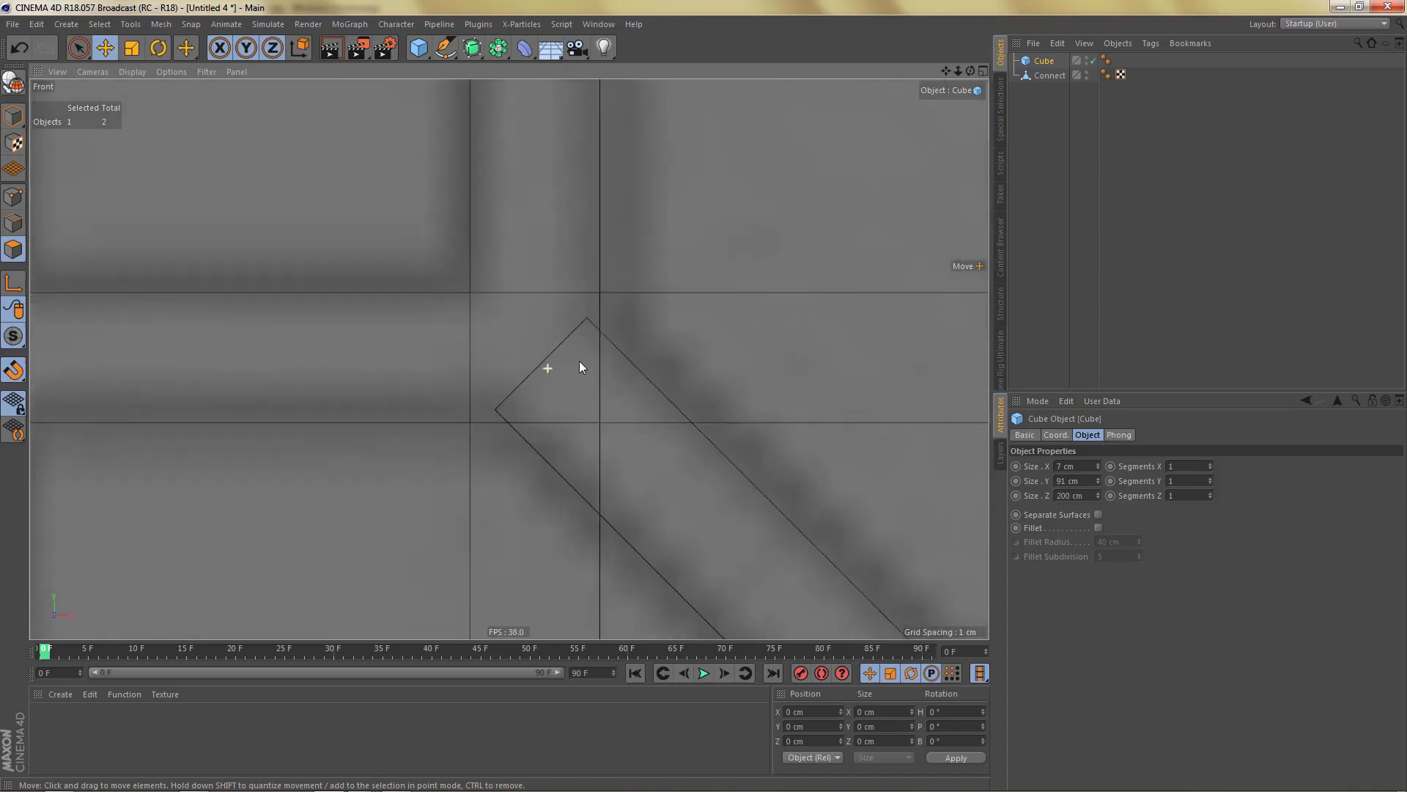
scroll(497, 415, down, 6)
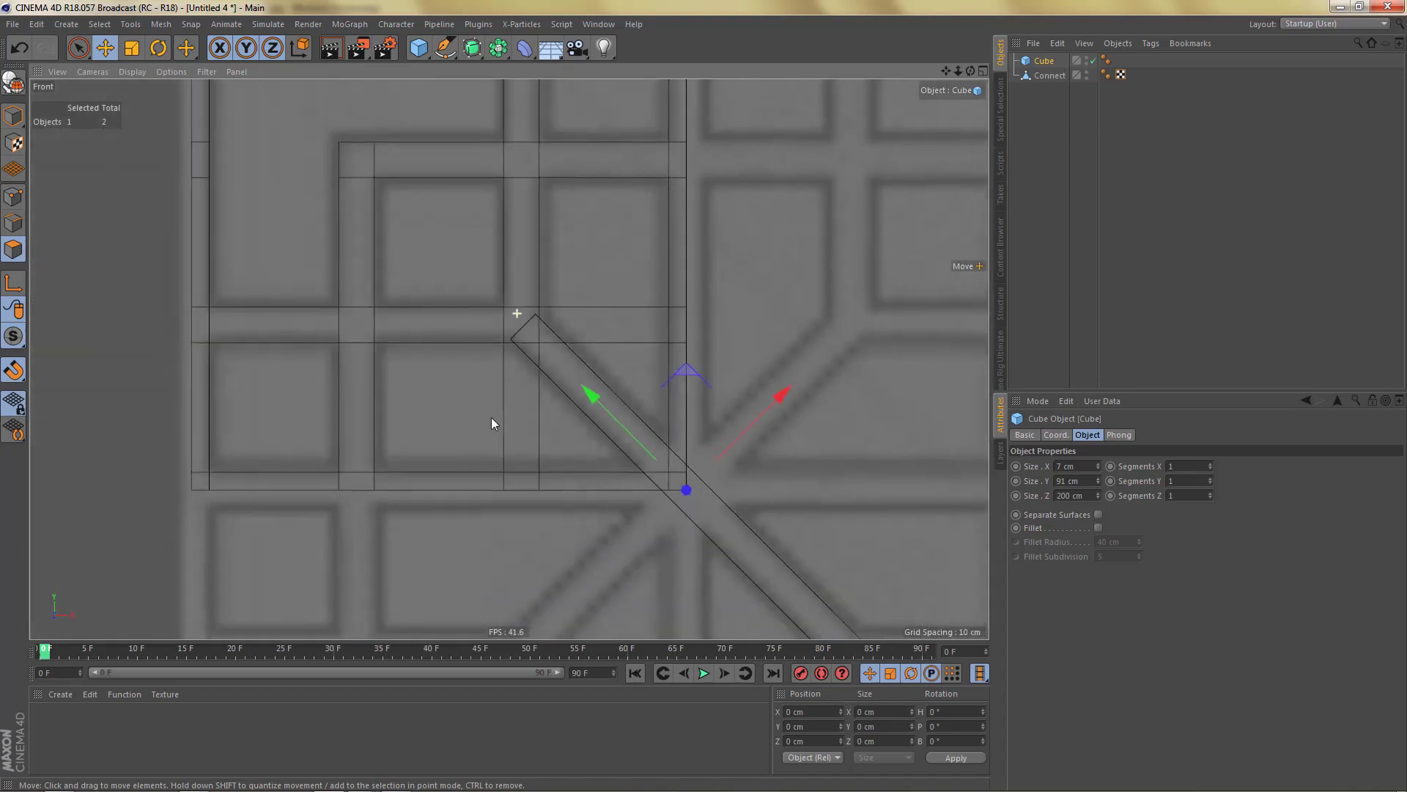
Group the lattice and the cube under a Boole, with the cube placed below the lattice as the subtracted object.
middle_click(638, 271)
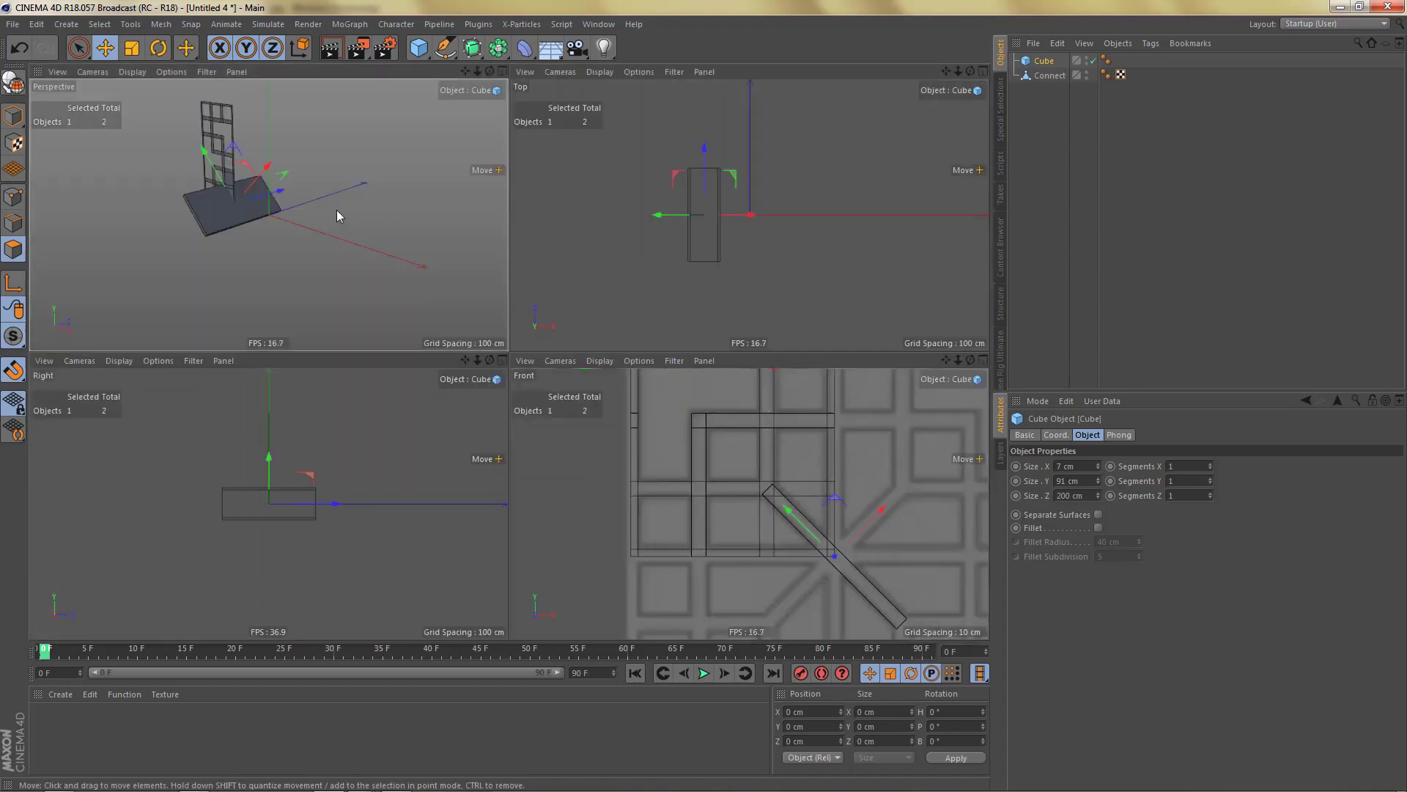
middle_click(336, 213)
alt+drag(514, 293, 409, 297)
alt+right_drag(409, 297, 597, 304)
alt+drag(443, 306, 411, 306)
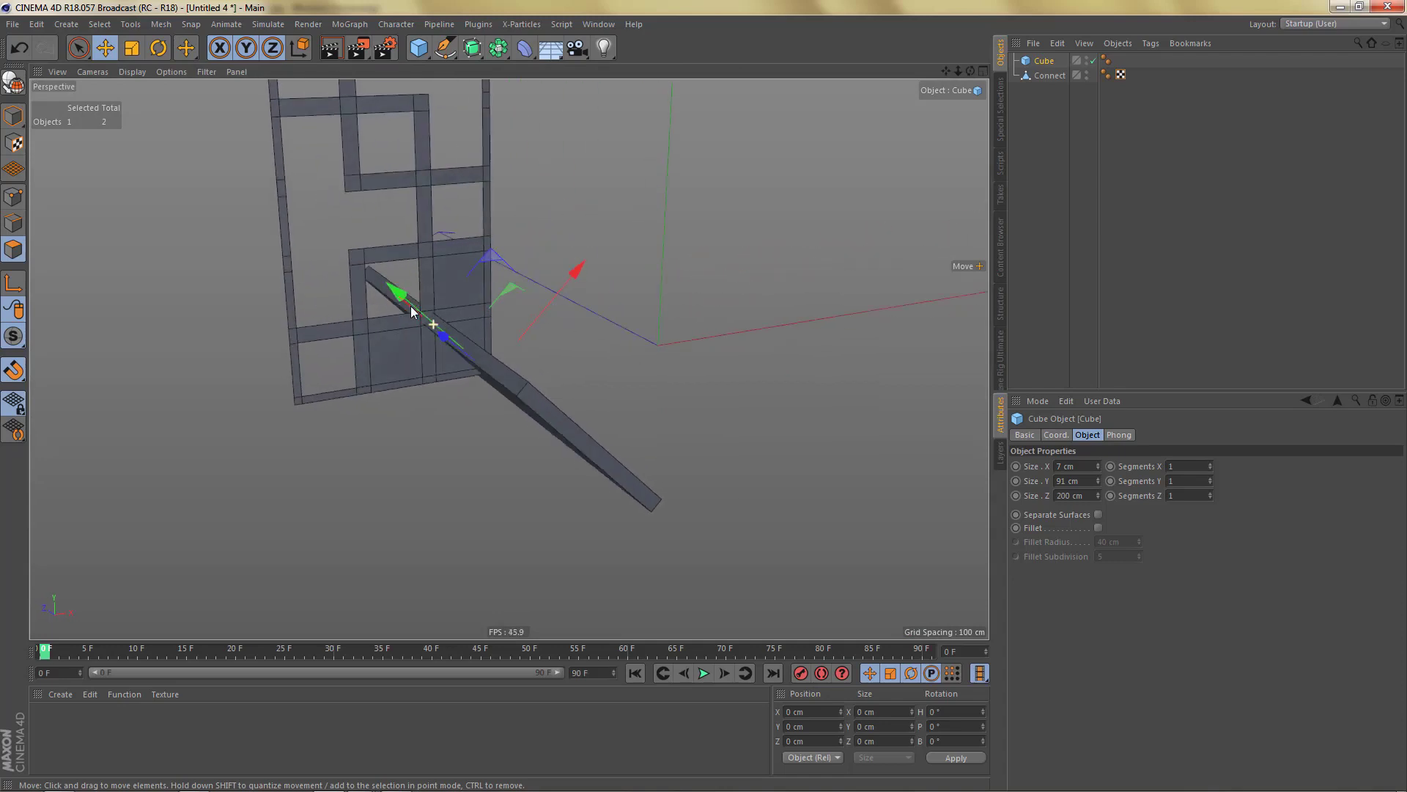
click(1050, 76)
alt+drag(502, 57, 760, 63)
drag(1044, 62, 1055, 96)
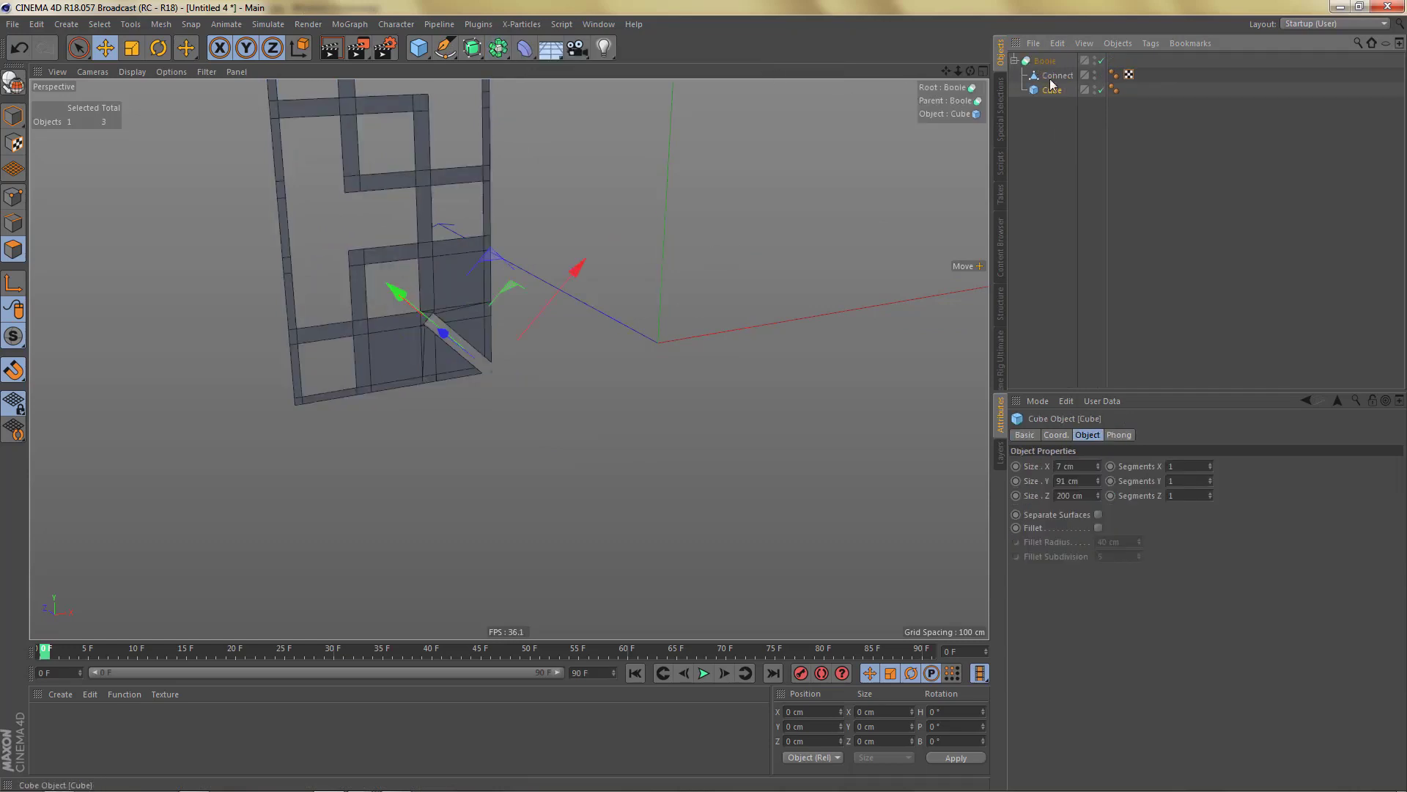
Enable Create single object and Hide new edges on the Boole.
click(1047, 61)
alt+middle_drag(497, 312, 533, 314)
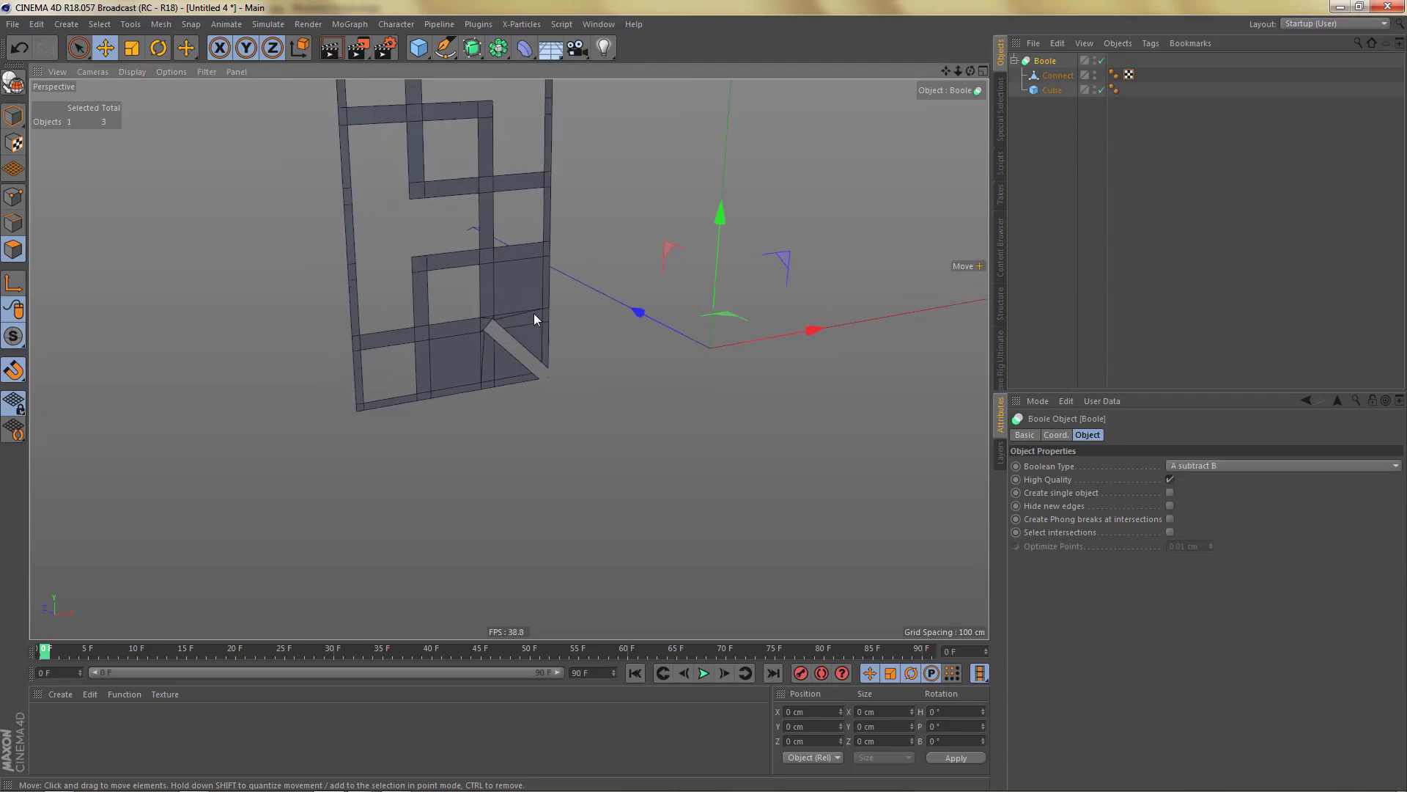
alt+right_drag(534, 313, 611, 296)
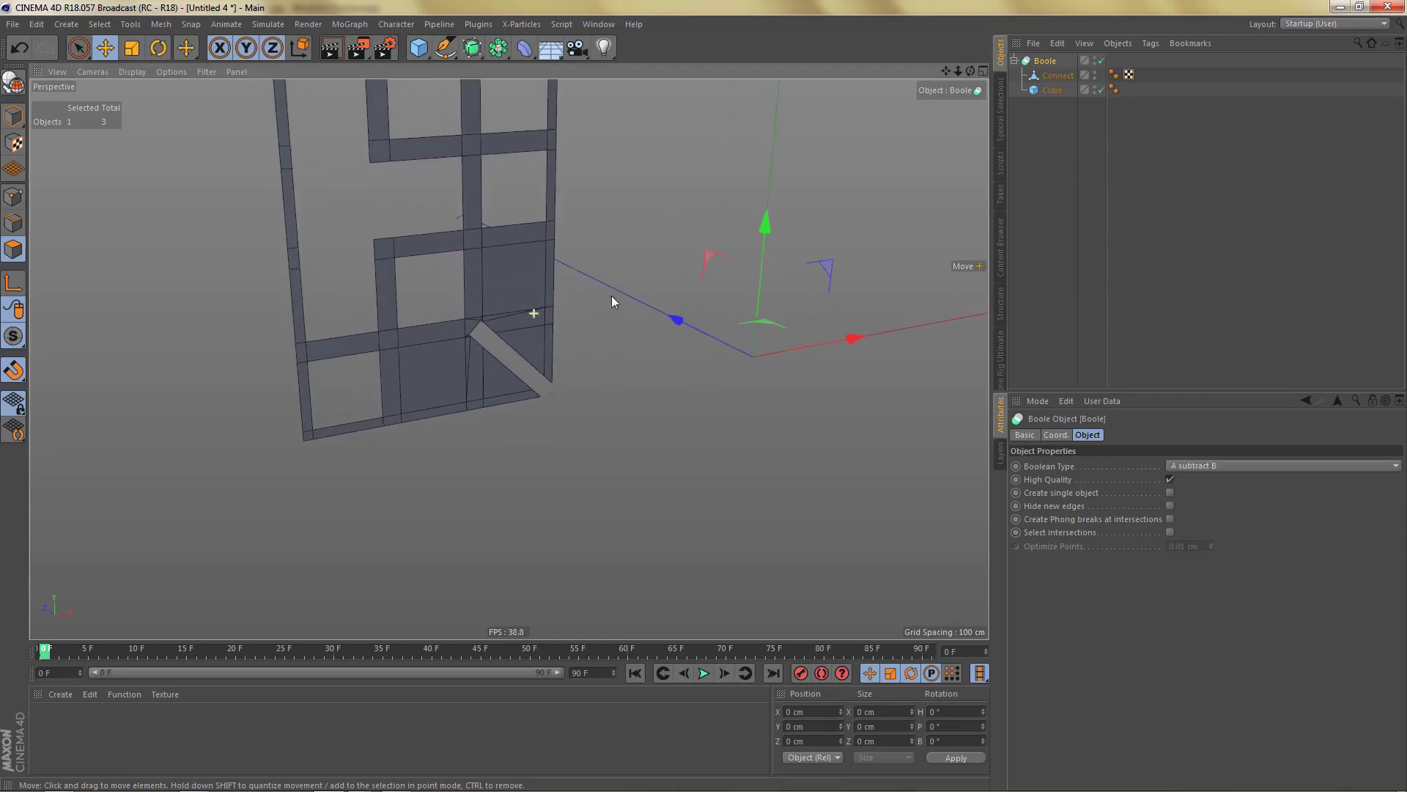
click(1170, 492)
click(1170, 506)
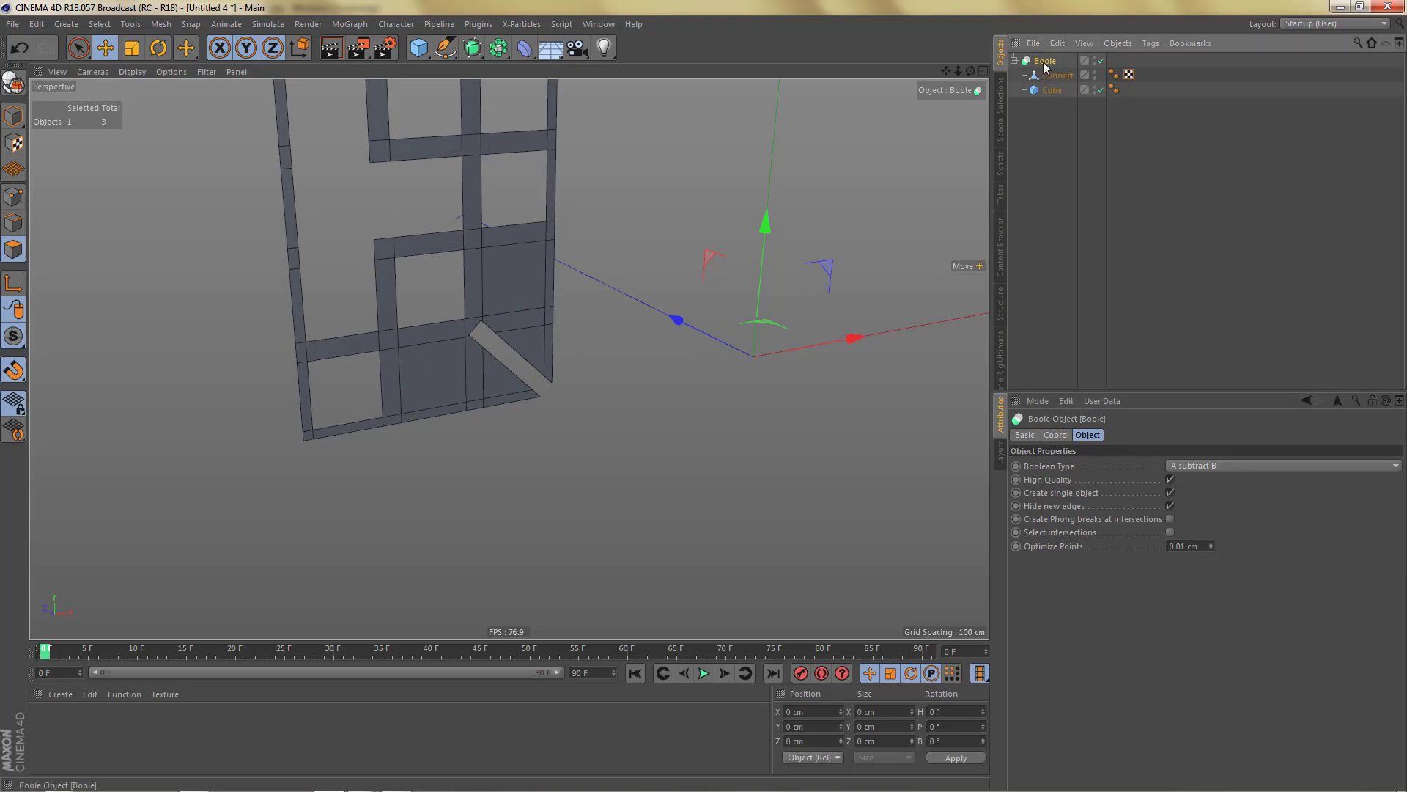
Make the Boole editable and delete its edge selection tag.
key(c)
click(1096, 61)
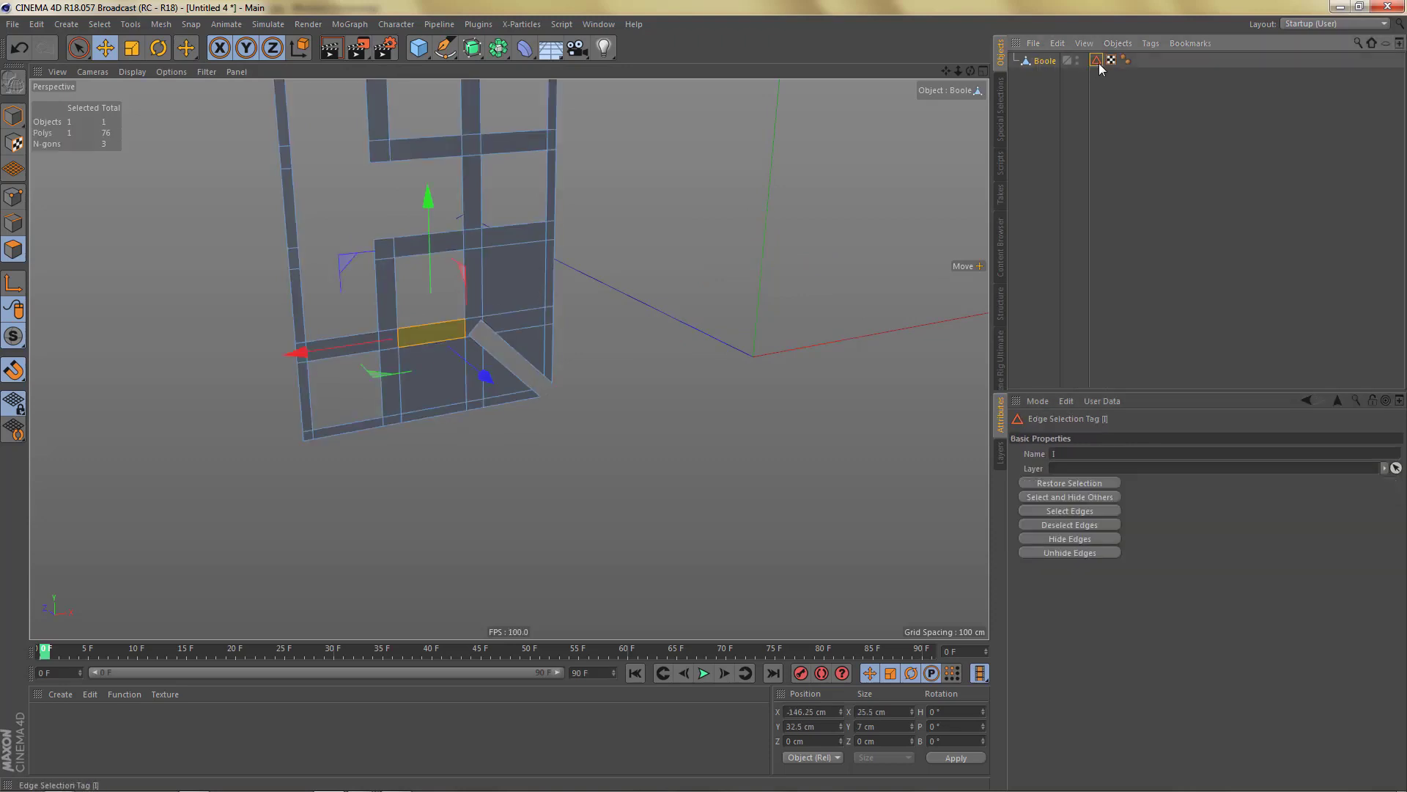
key(Delete)
With the Polygon Pen, fill the narrow strip at the upper end of the diagonal slot with a polygon.
scroll(537, 314, up, 4)
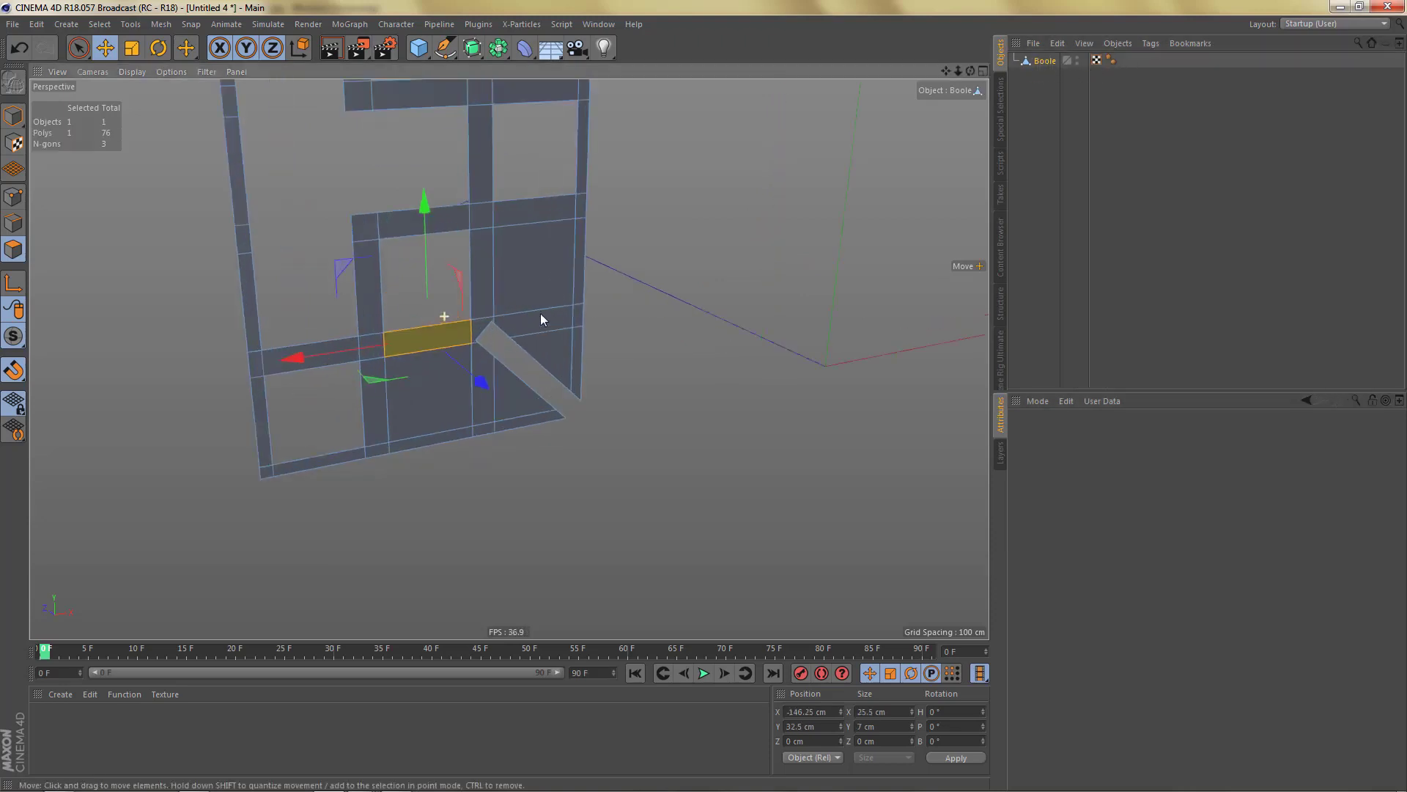
scroll(532, 363, up, 4)
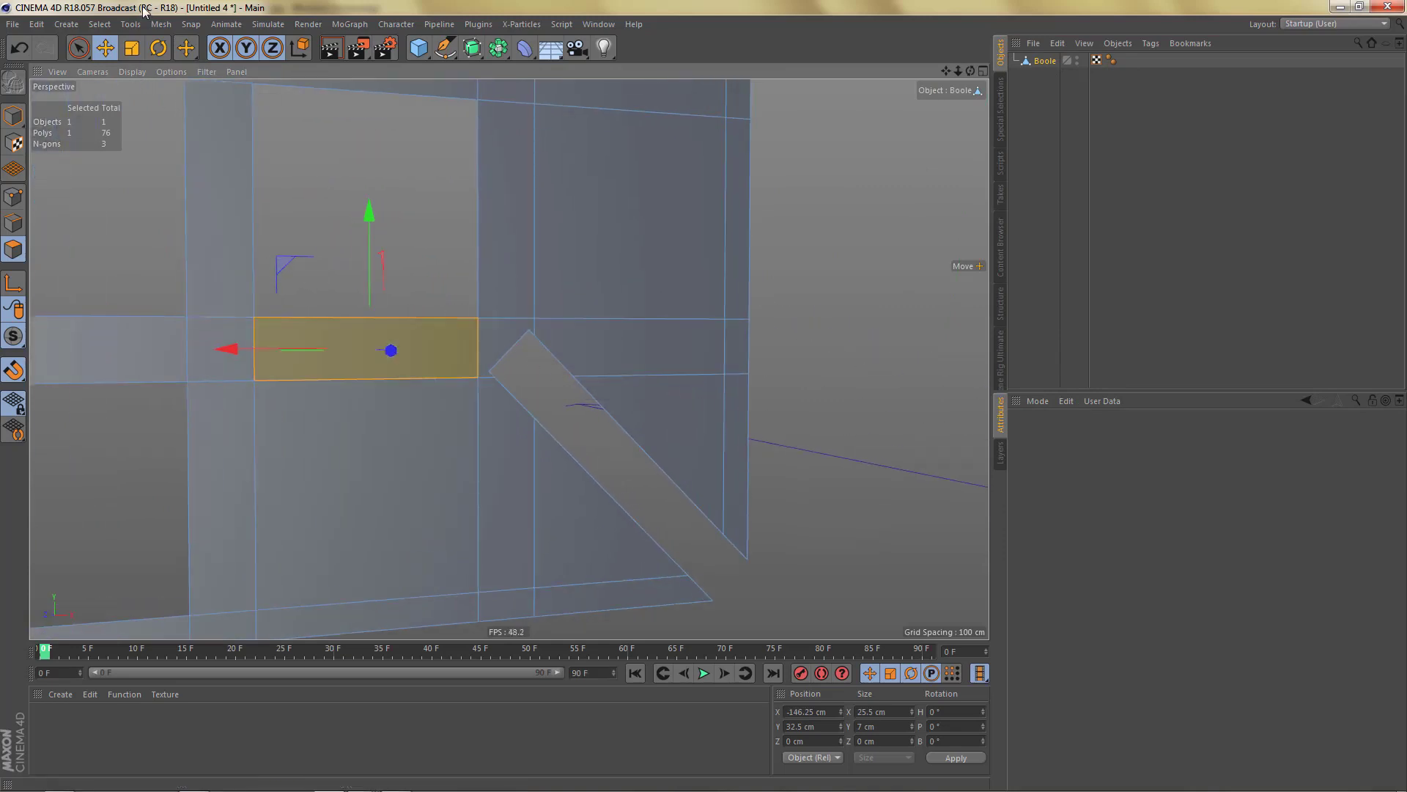
click(163, 24)
mouse_move(179, 60)
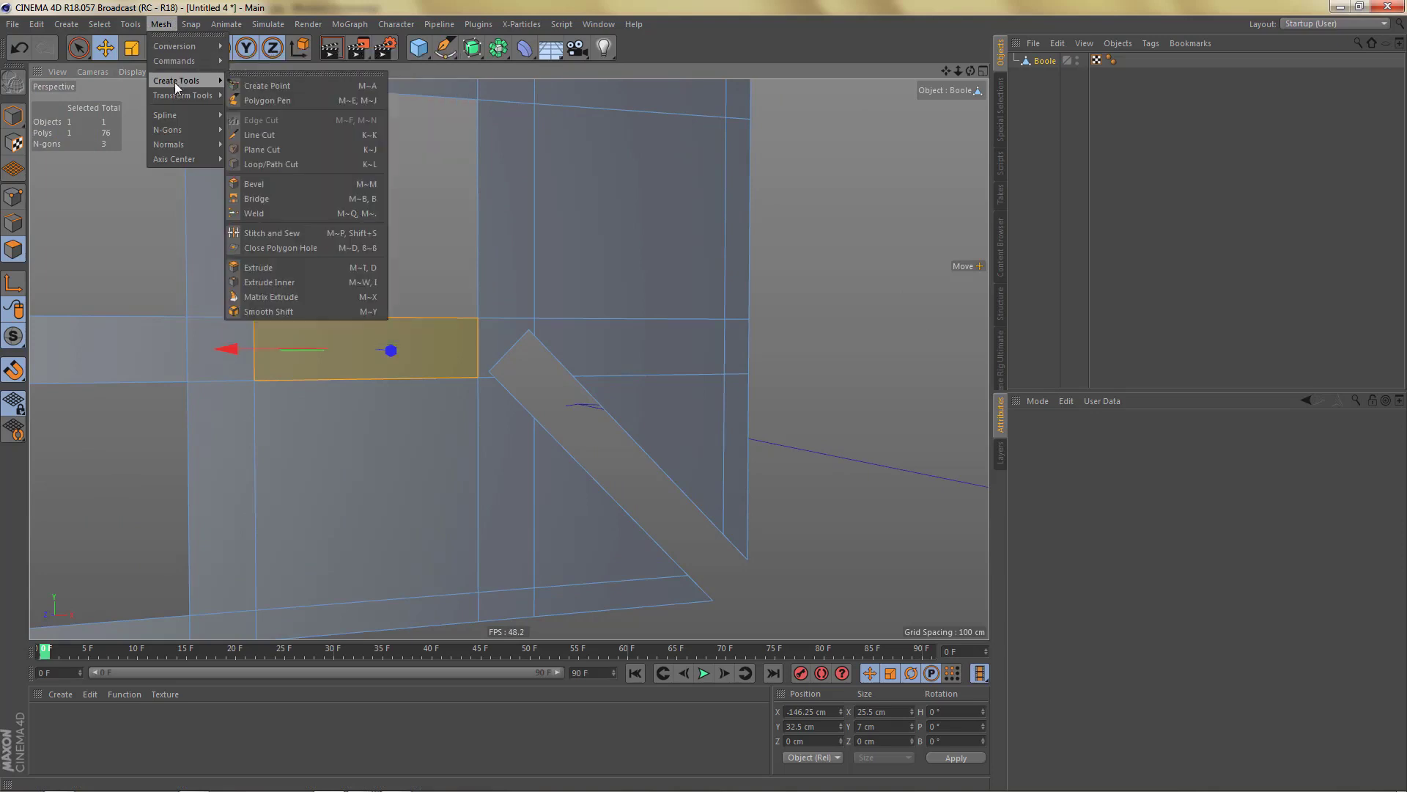
click(274, 101)
scroll(518, 408, up, 5)
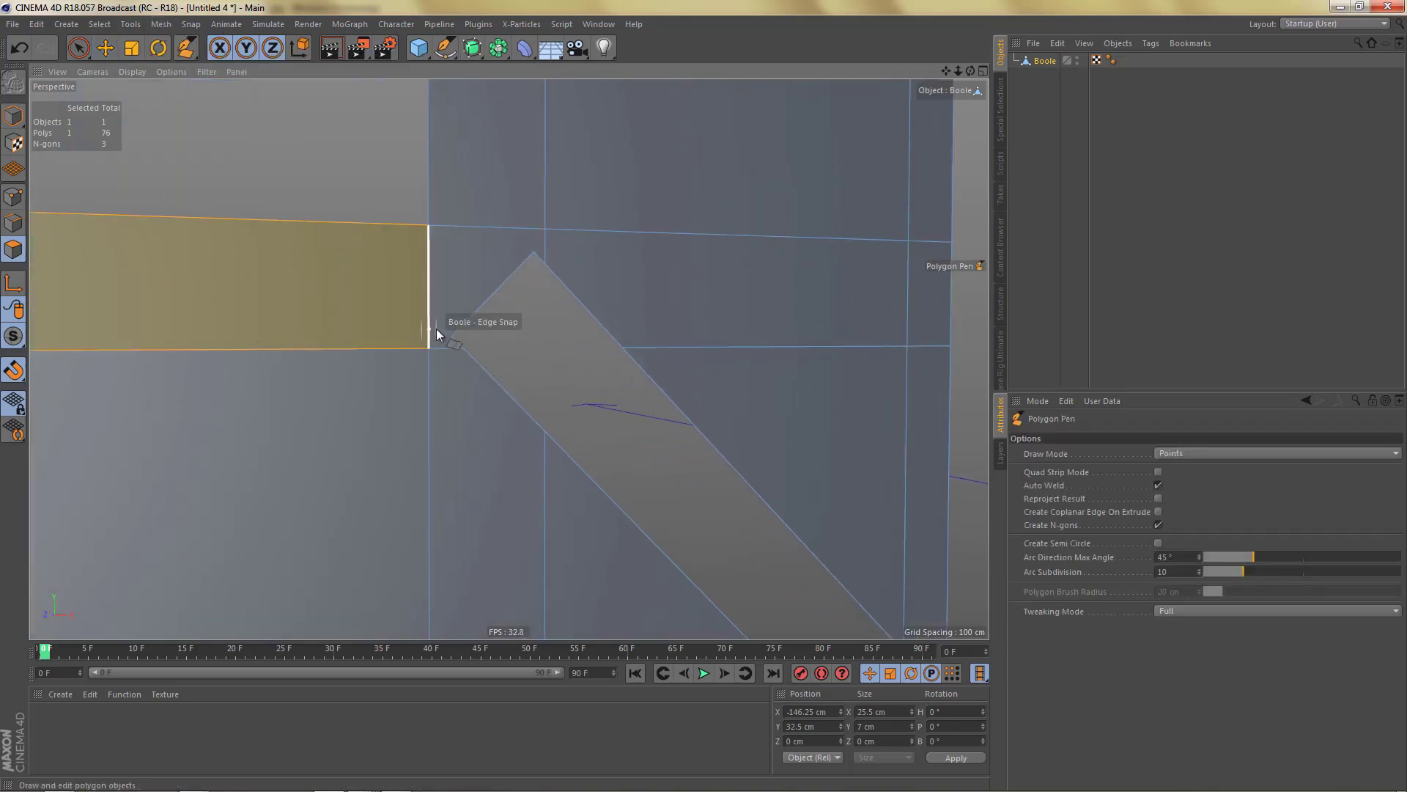
scroll(459, 345, up, 2)
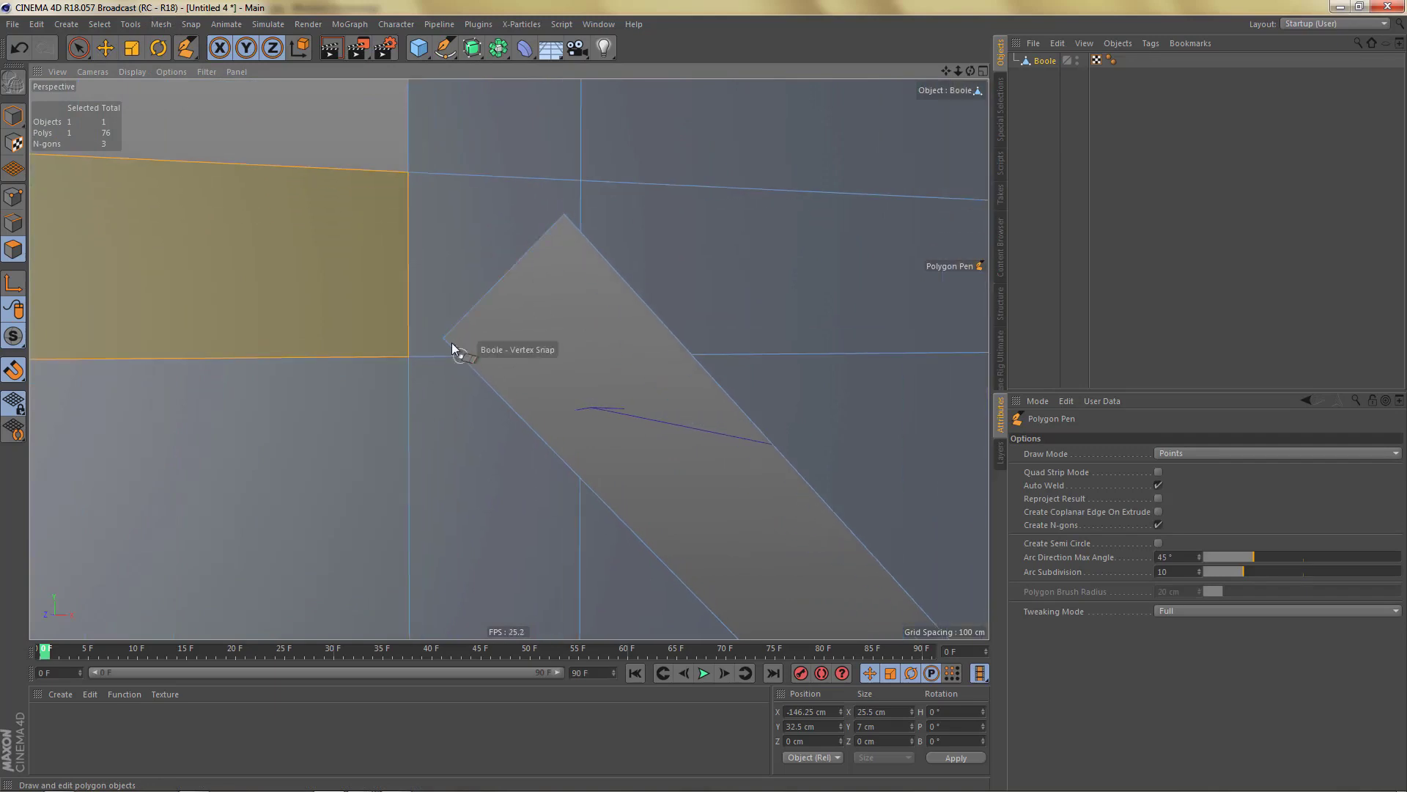
ctrl+drag(453, 346, 579, 225)
click(13, 370)
Fill the rest of the diagonal slot with polygons down to the section's lower-right corner, pulling each from the lower edge to the upper one.
ctrl+drag(503, 399, 651, 291)
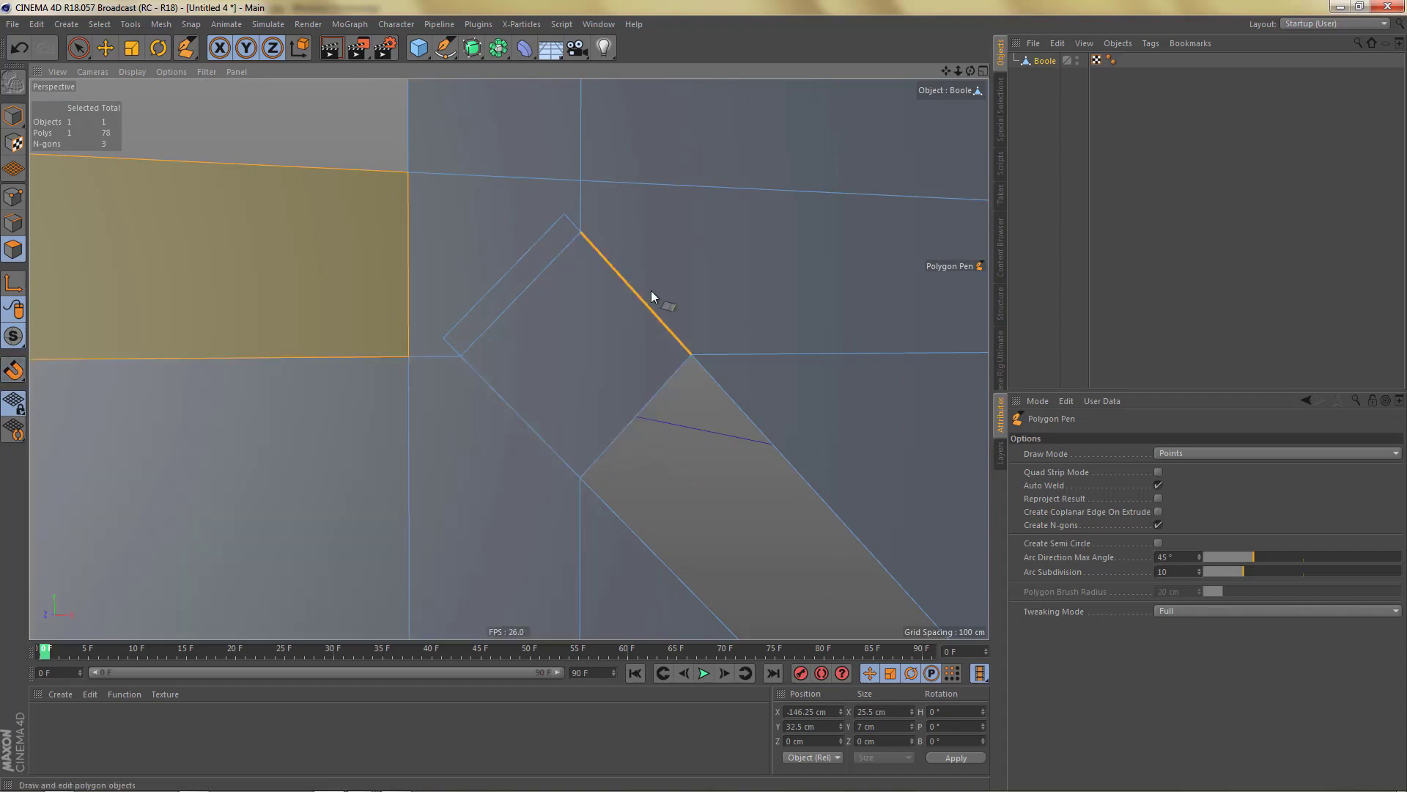
key(ctrl+z)
ctrl+drag(517, 417, 647, 292)
ctrl+drag(649, 543, 762, 420)
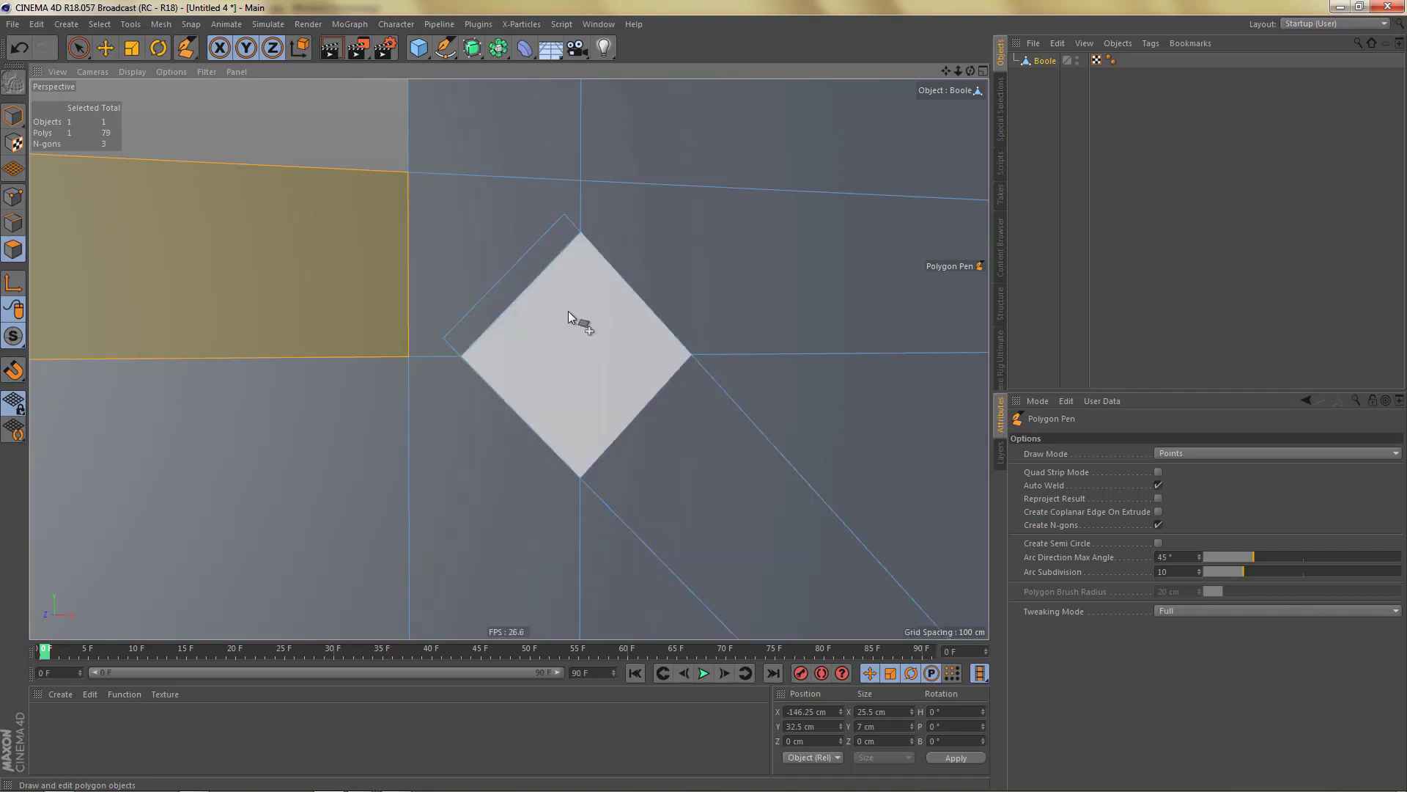
alt+right_drag(552, 330, 625, 471)
alt+middle_drag(729, 510, 632, 414)
alt+right_drag(675, 447, 756, 469)
ctrl+drag(705, 597, 773, 503)
alt+right_drag(707, 493, 666, 545)
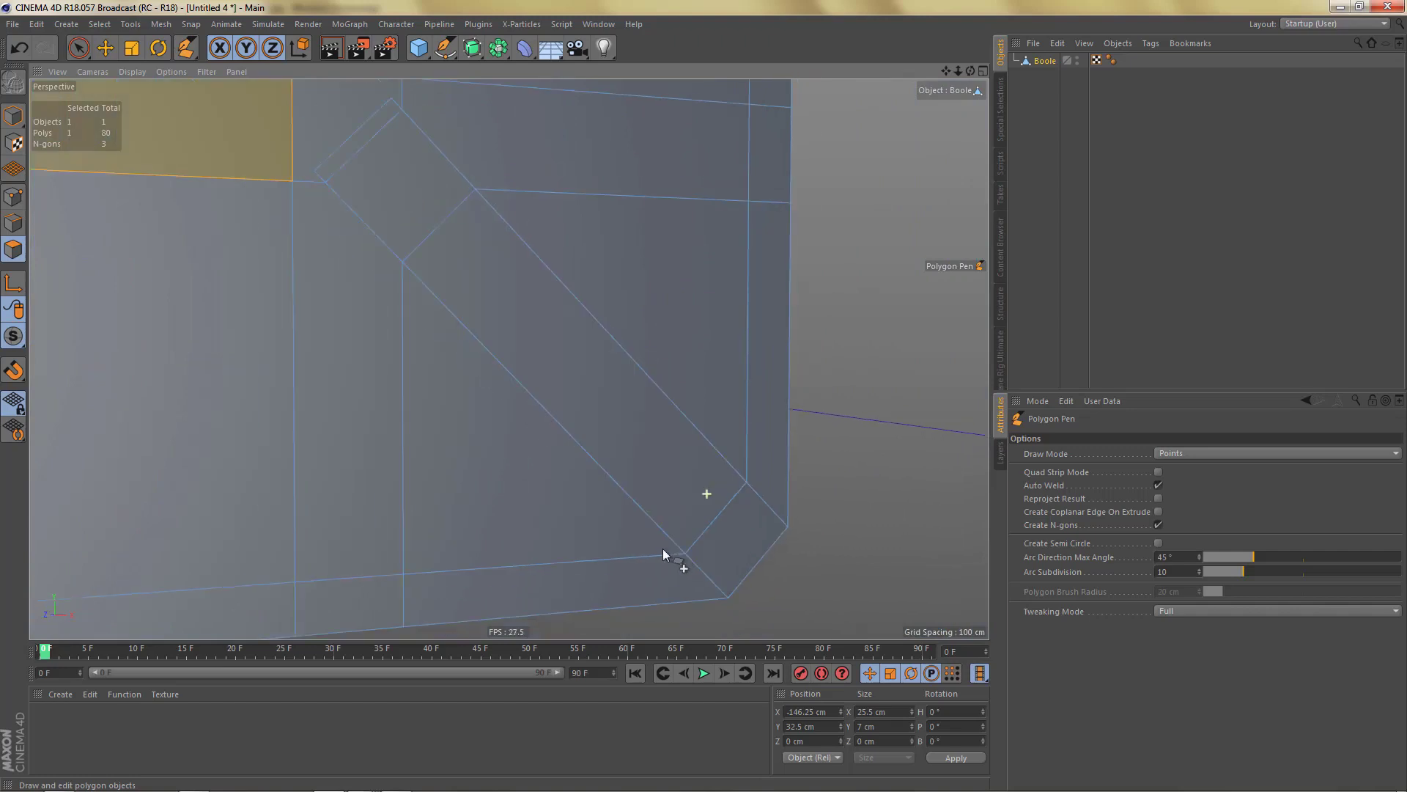
alt+drag(666, 543, 653, 564)
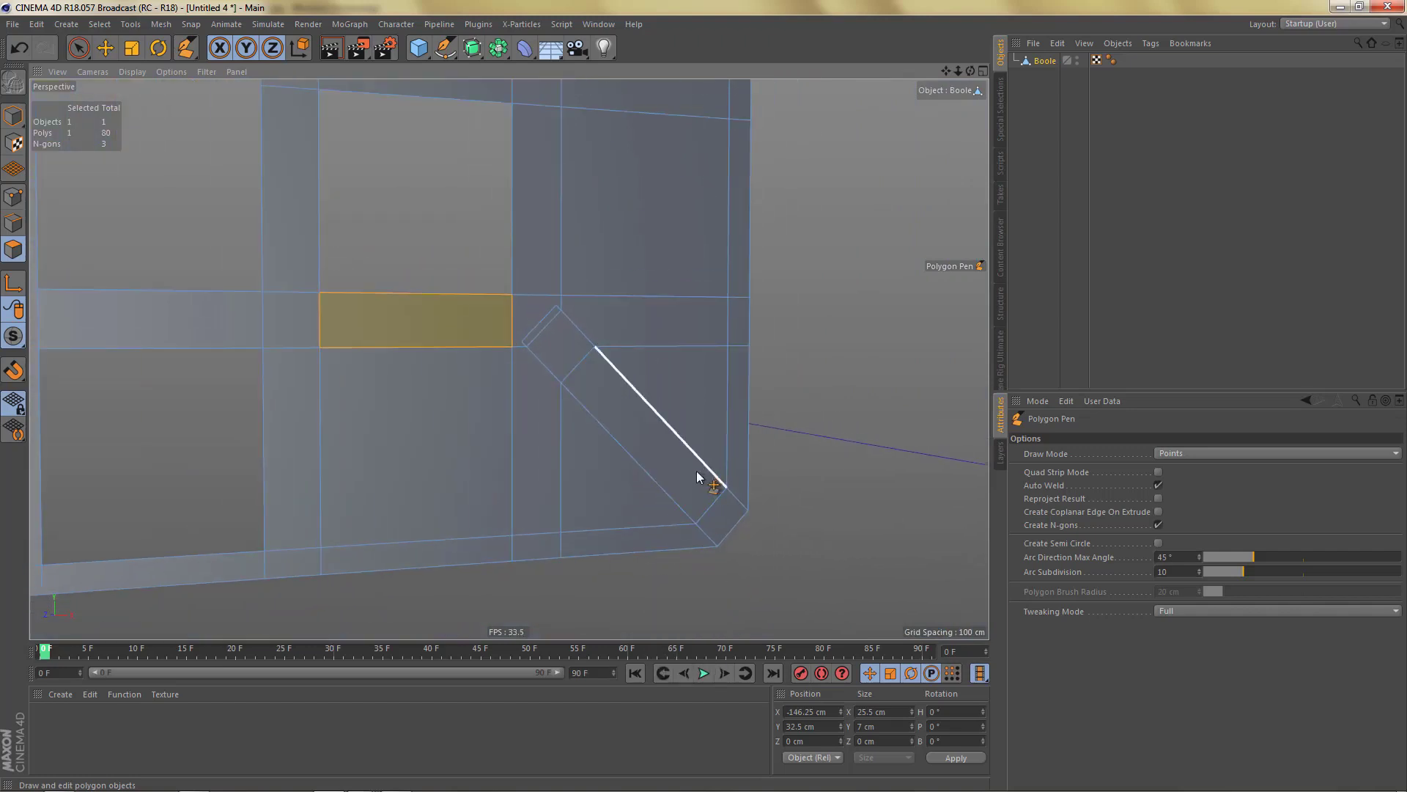
Live-select the polygons filling the openings on both sides of the diagonal bar, delete them and check the result in the front view.
key(space)
drag(677, 349, 674, 360)
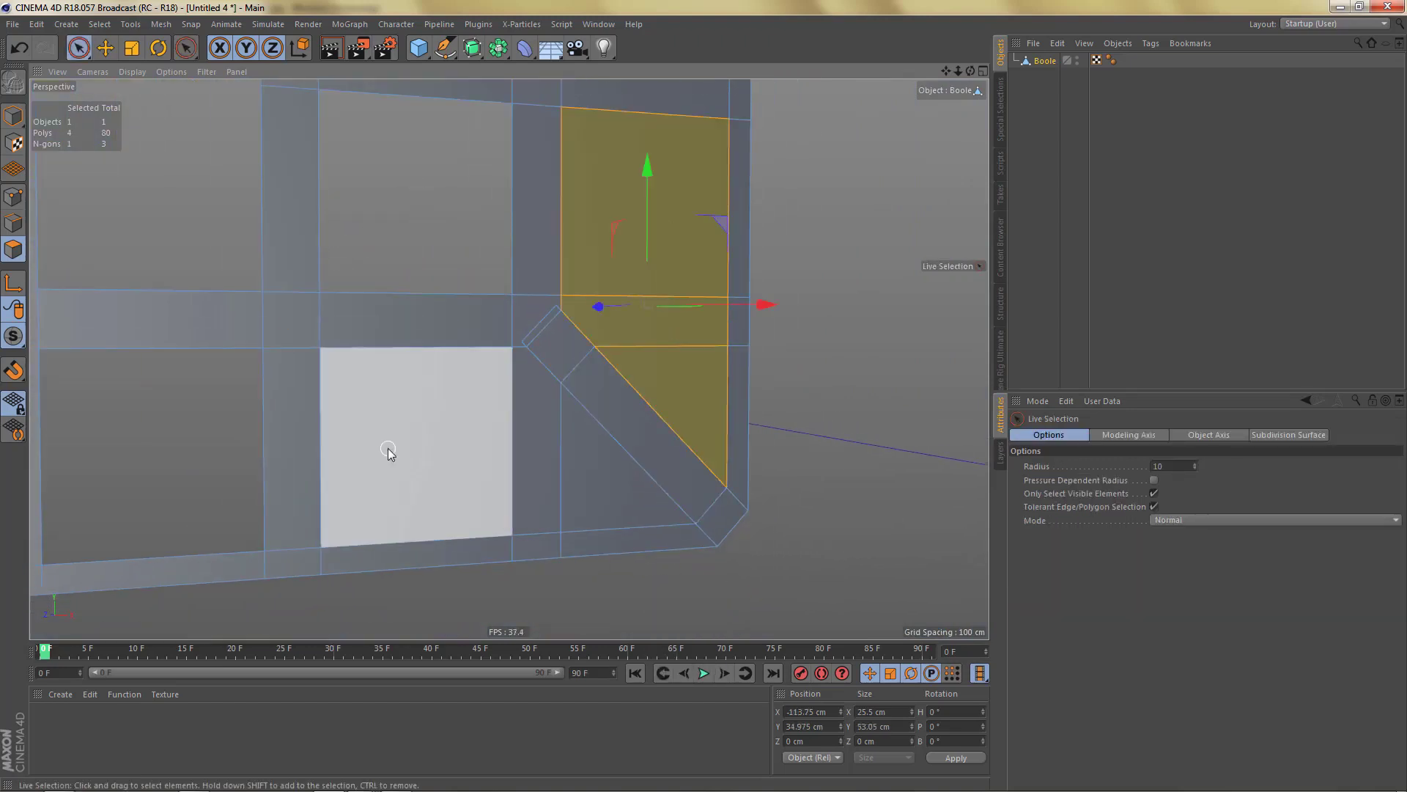
shift+drag(390, 470, 566, 483)
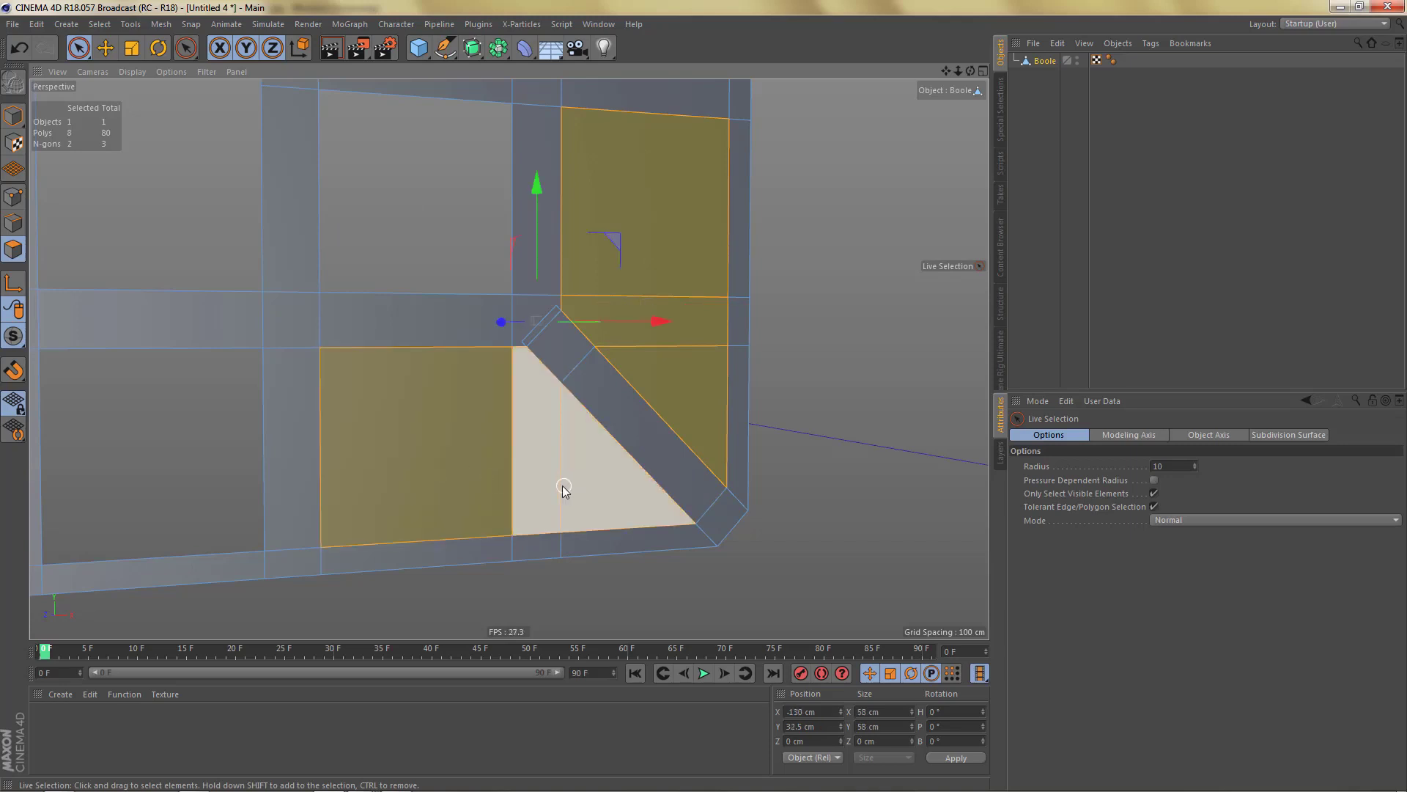
key(F4)
key(Delete)
scroll(700, 474, down, 3)
key(ctrl+r)
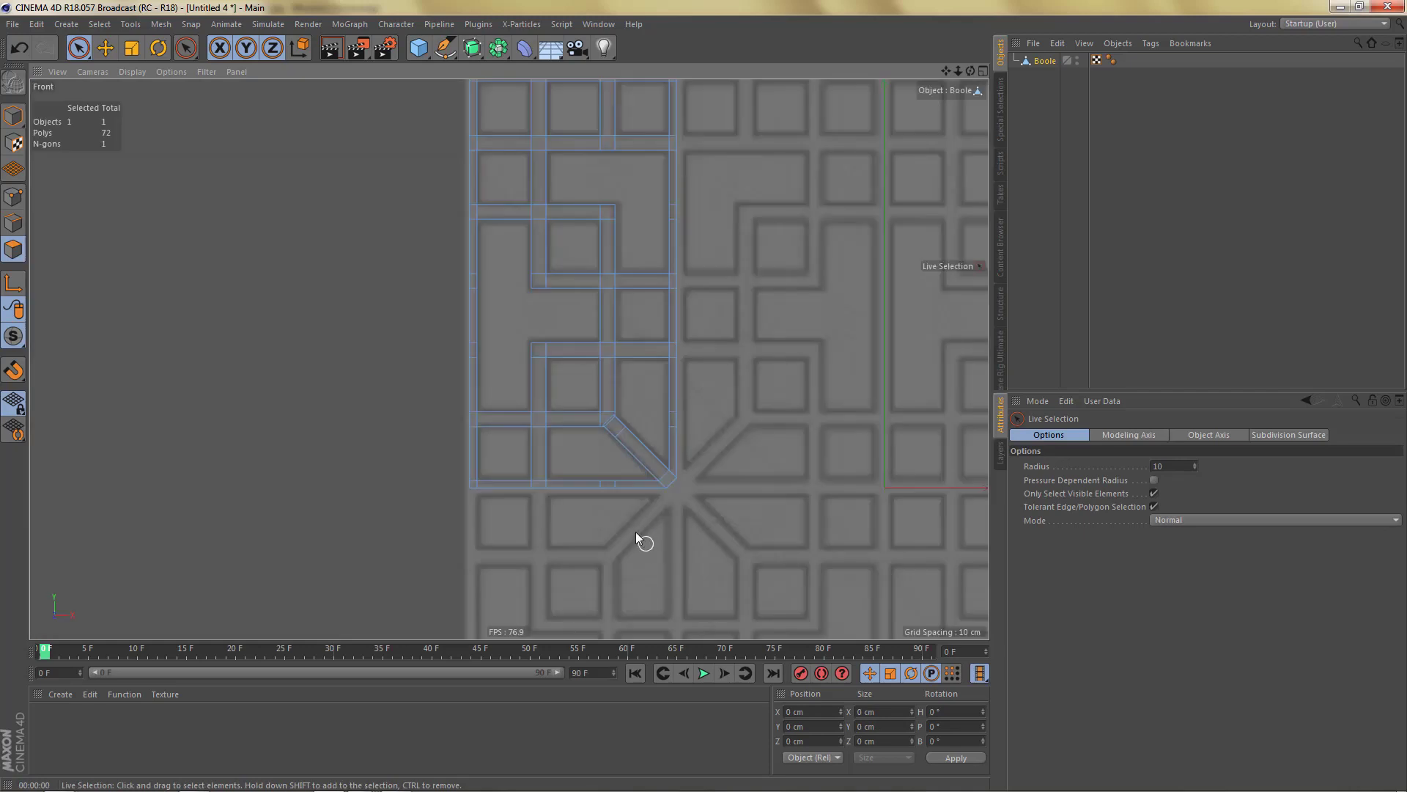
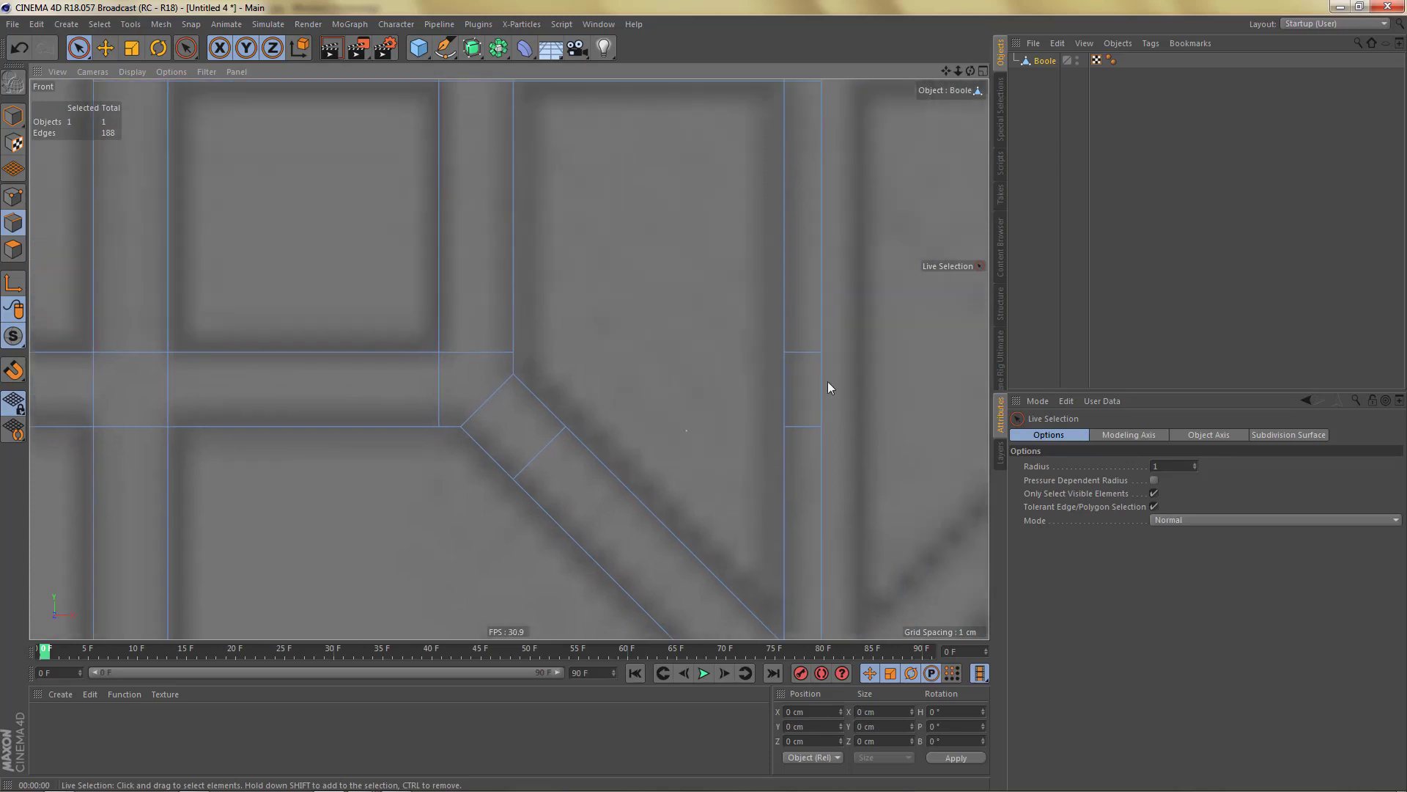
Select the two short edges crossing the right frame bar level with the diagonal's upper end and dissolve them.
drag(805, 341, 800, 443)
key(ctrl+BackSpace)
scroll(707, 480, down, 4)
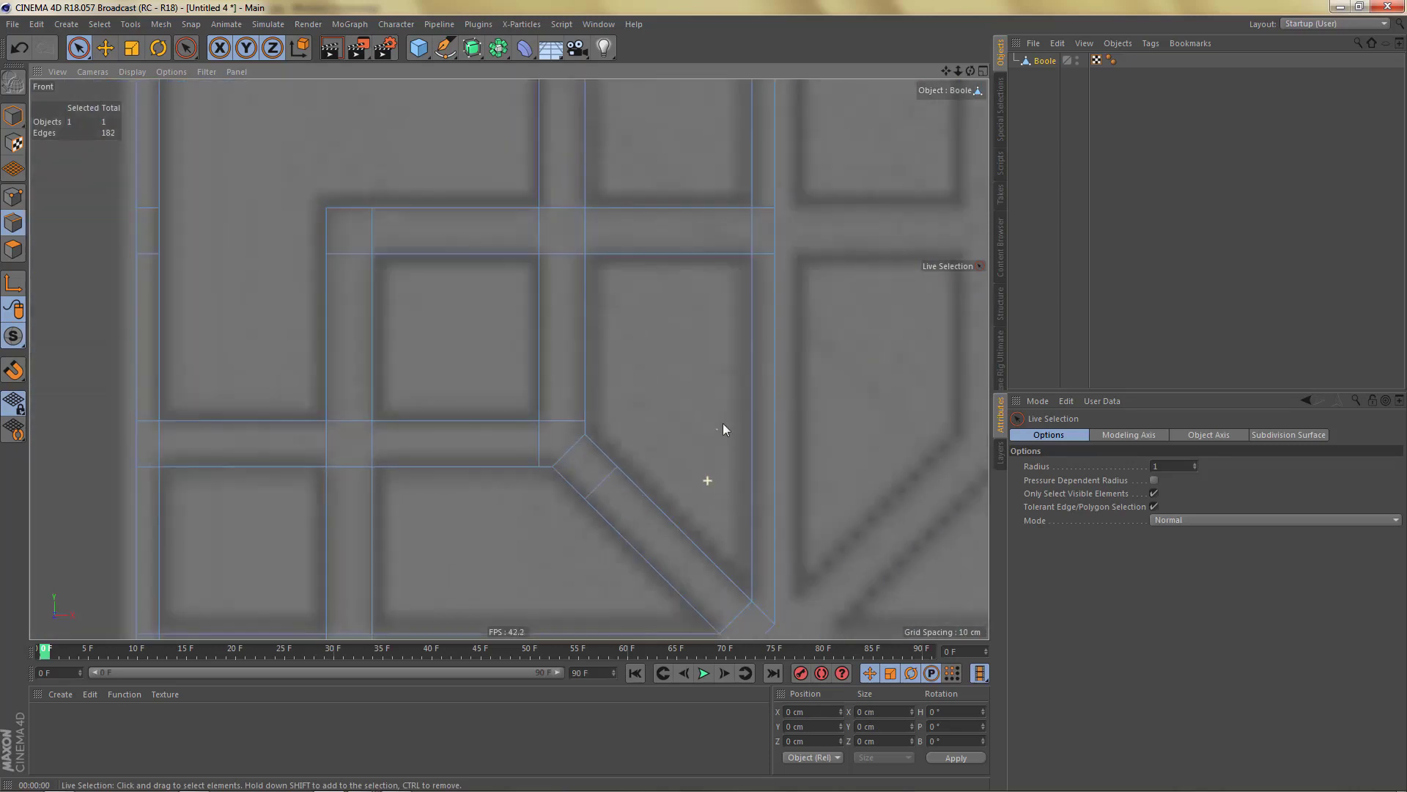
Select the two short edges crossing the section's right frame bar beside the tall upper opening and dissolve them.
alt+middle_drag(758, 318, 732, 604)
alt+middle_drag(736, 473, 744, 676)
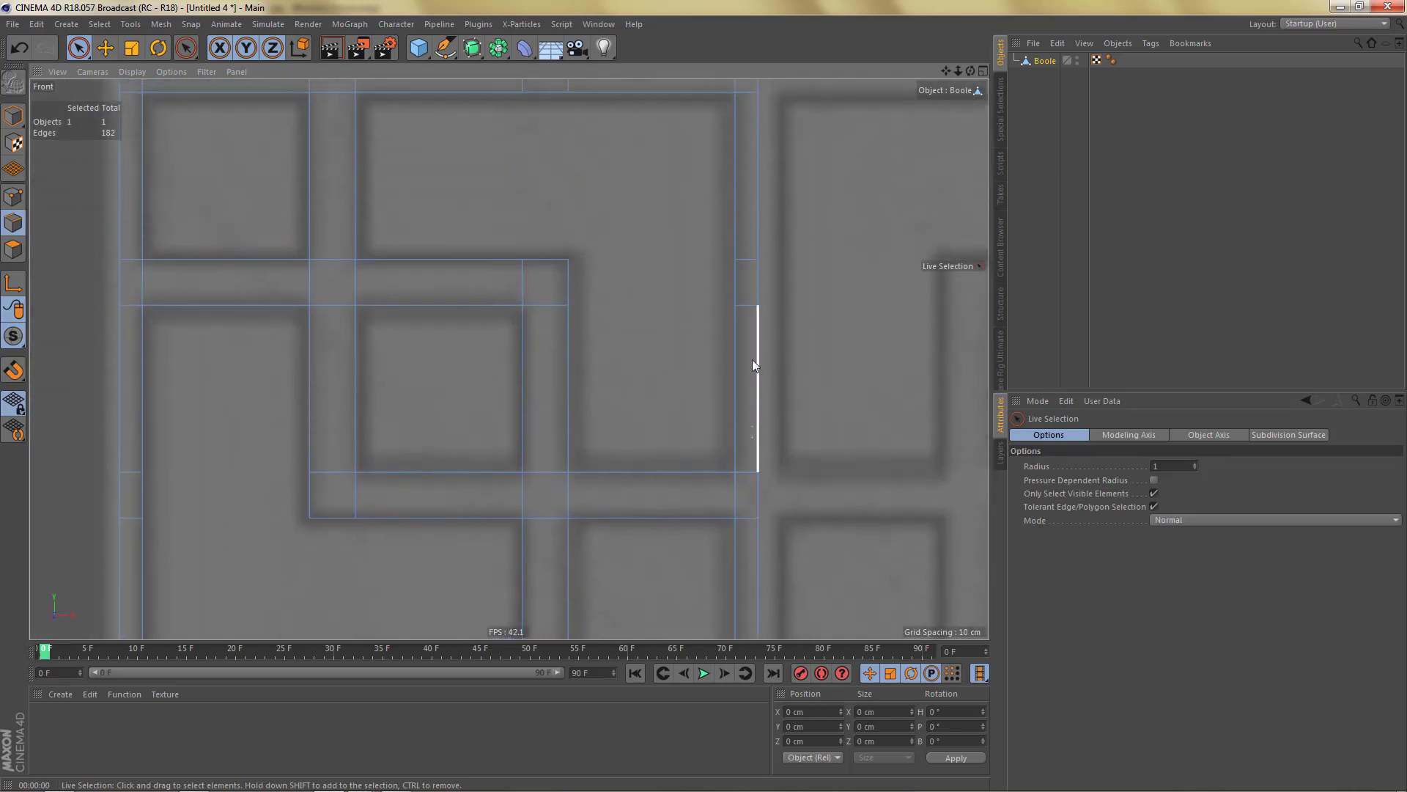
alt+right_drag(754, 305, 787, 266)
shift+click(742, 307)
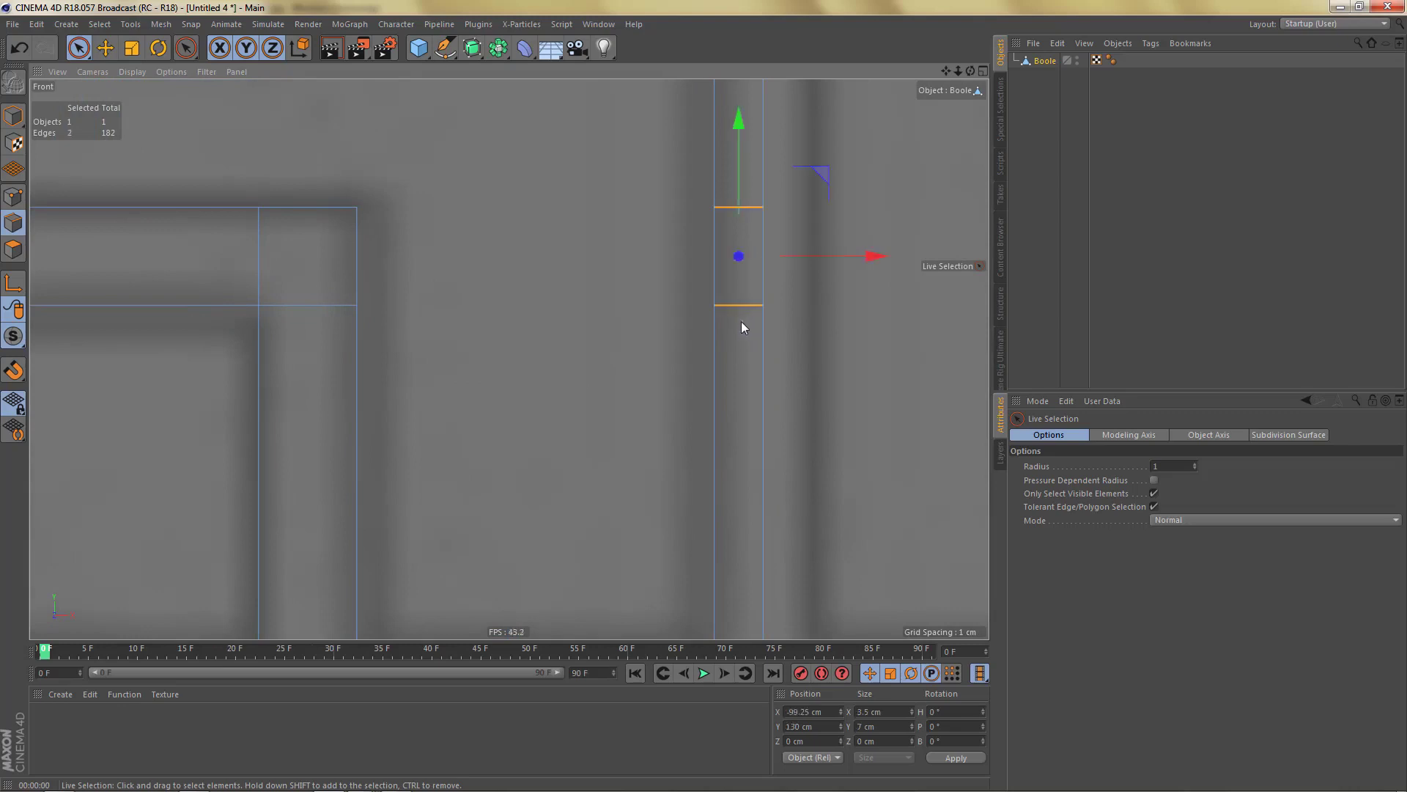
key(Delete)
scroll(747, 396, down, 4)
alt+middle_drag(665, 318, 711, 650)
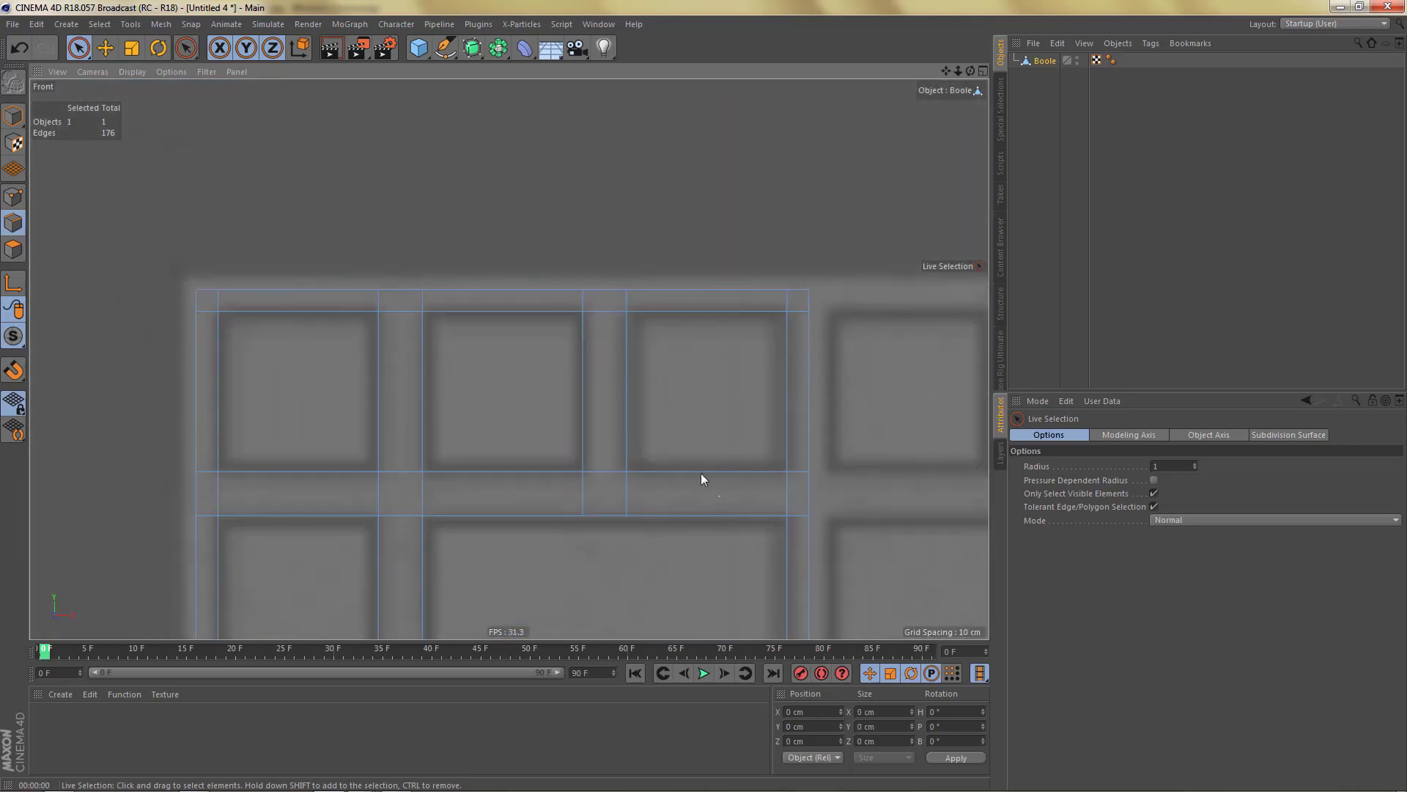
Select the four short edges crossing the left frame bar along the tall opening and dissolve them.
alt+middle_drag(634, 421, 743, 324)
alt+middle_drag(541, 439, 596, 298)
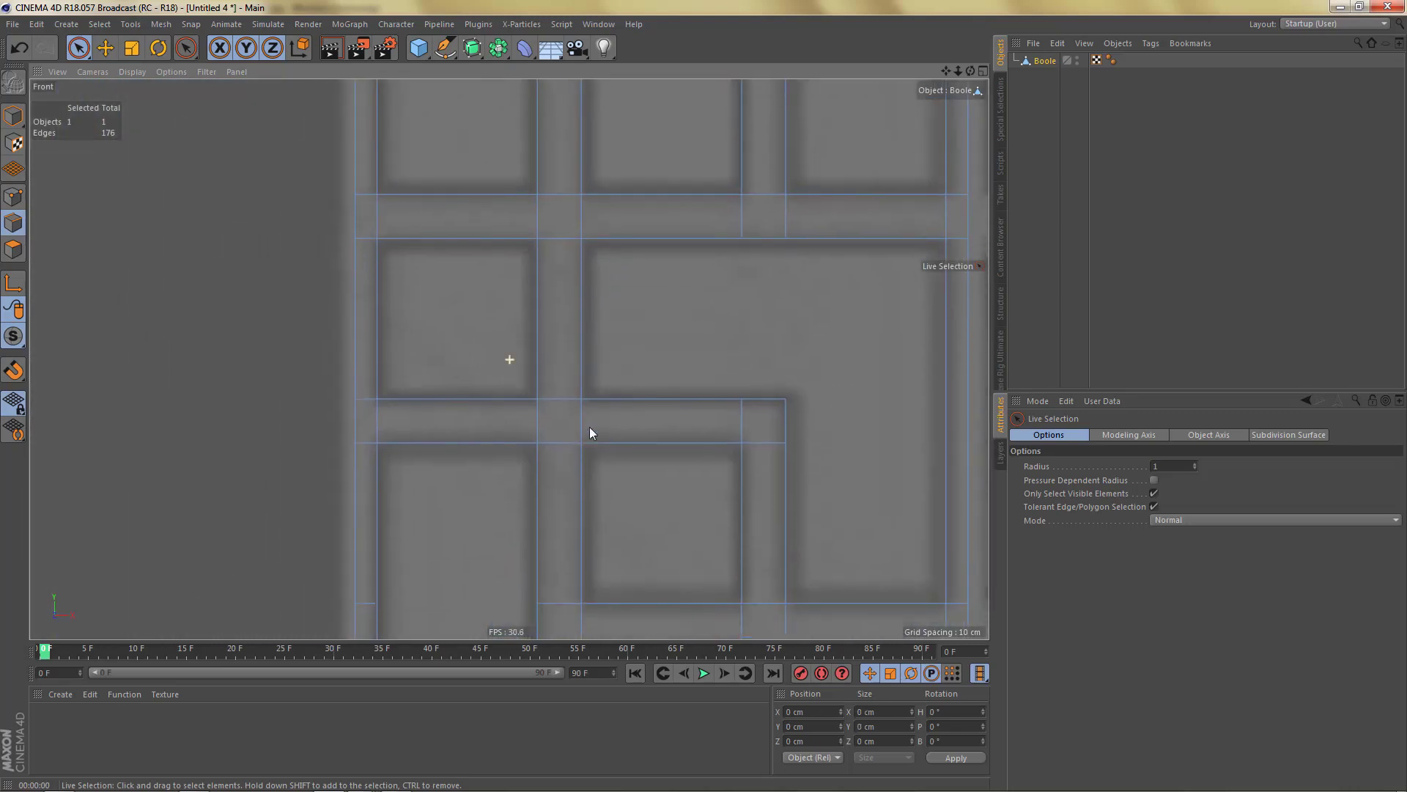
alt+middle_drag(590, 433, 572, 269)
scroll(445, 405, up, 2)
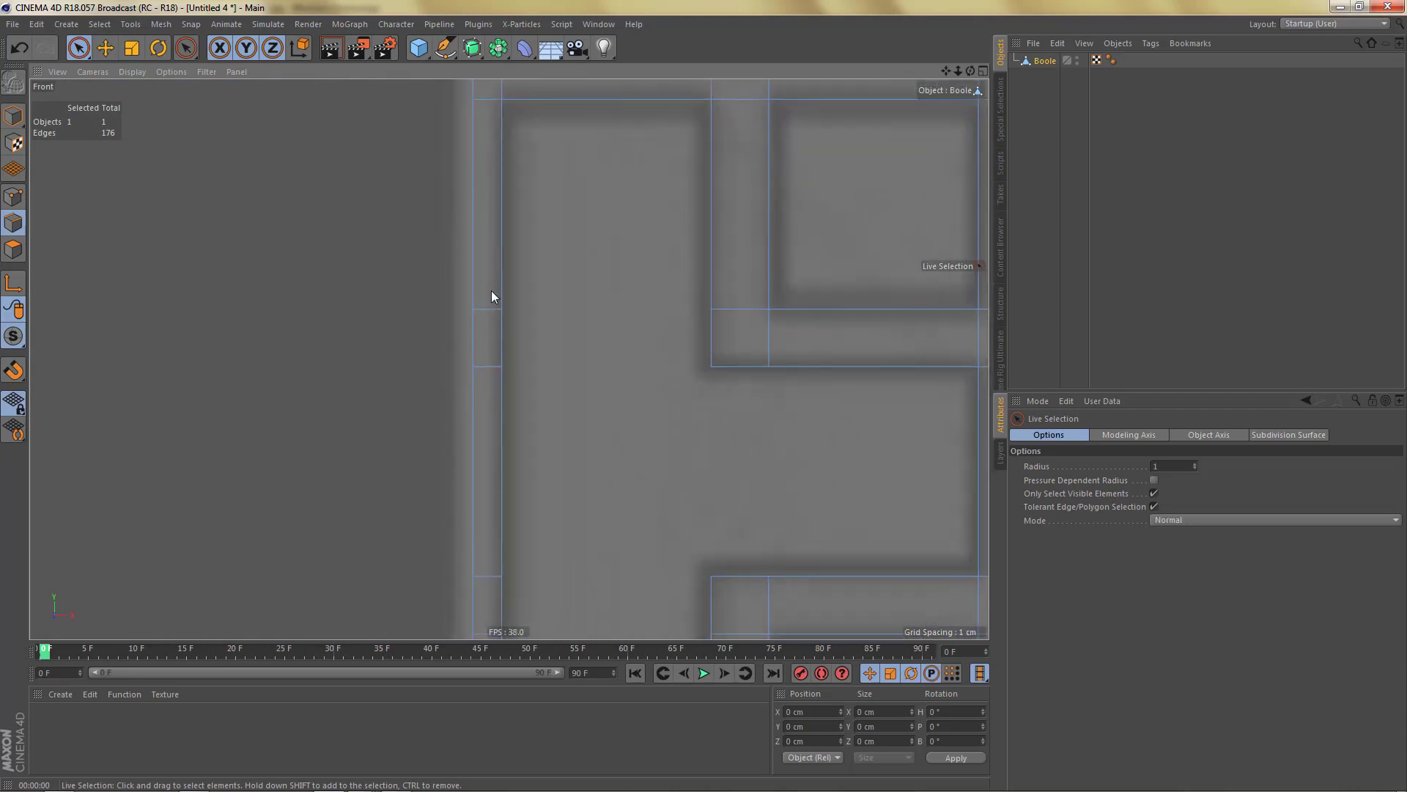
click(480, 535)
shift+click(486, 632)
key(Delete)
In point mode, weld the three outer points of the lower hook's upper-left corner onto the corner point to form a mitre.
alt+middle_drag(612, 493, 552, 317)
alt+right_drag(552, 317, 614, 494)
alt+middle_drag(602, 480, 541, 448)
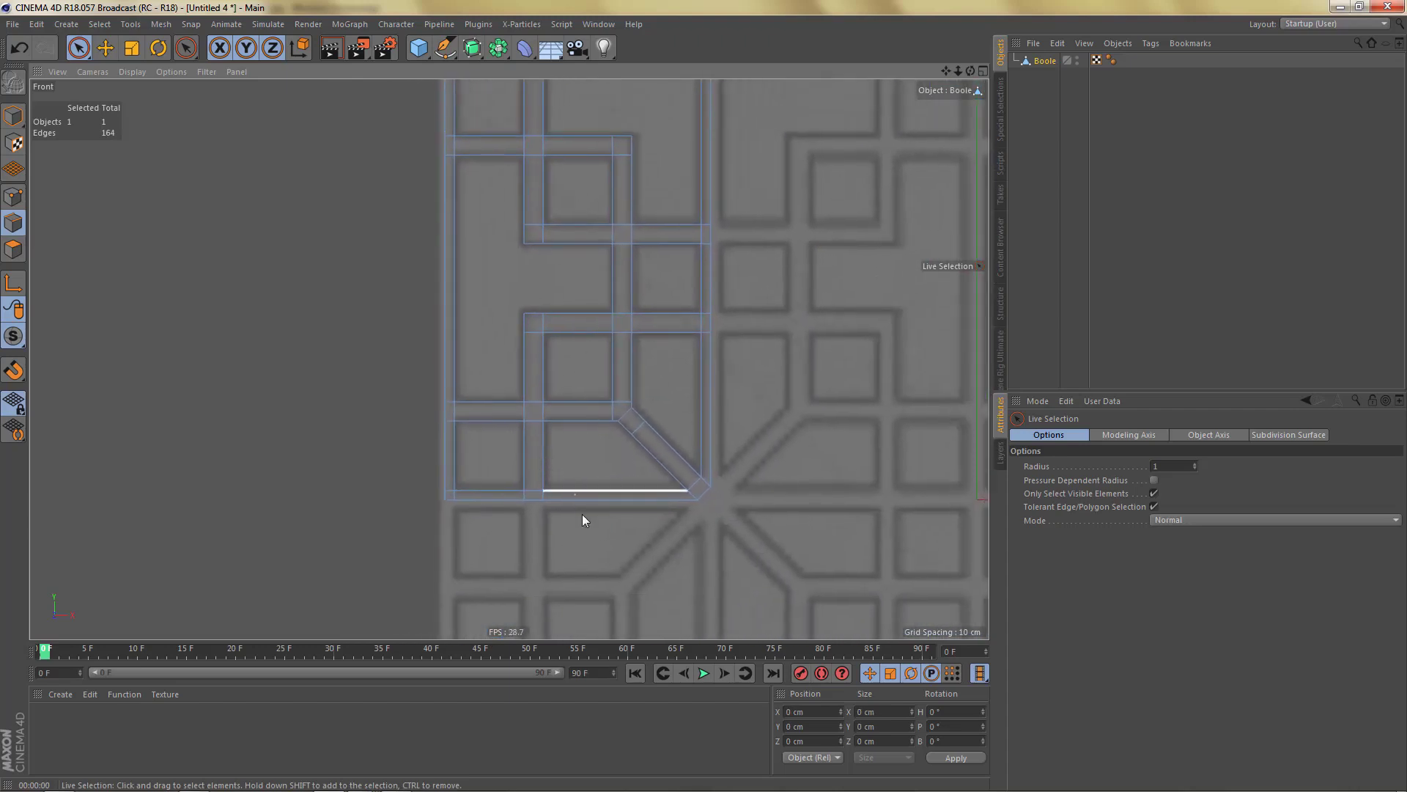
alt+right_drag(601, 488, 614, 486)
scroll(603, 386, up, 3)
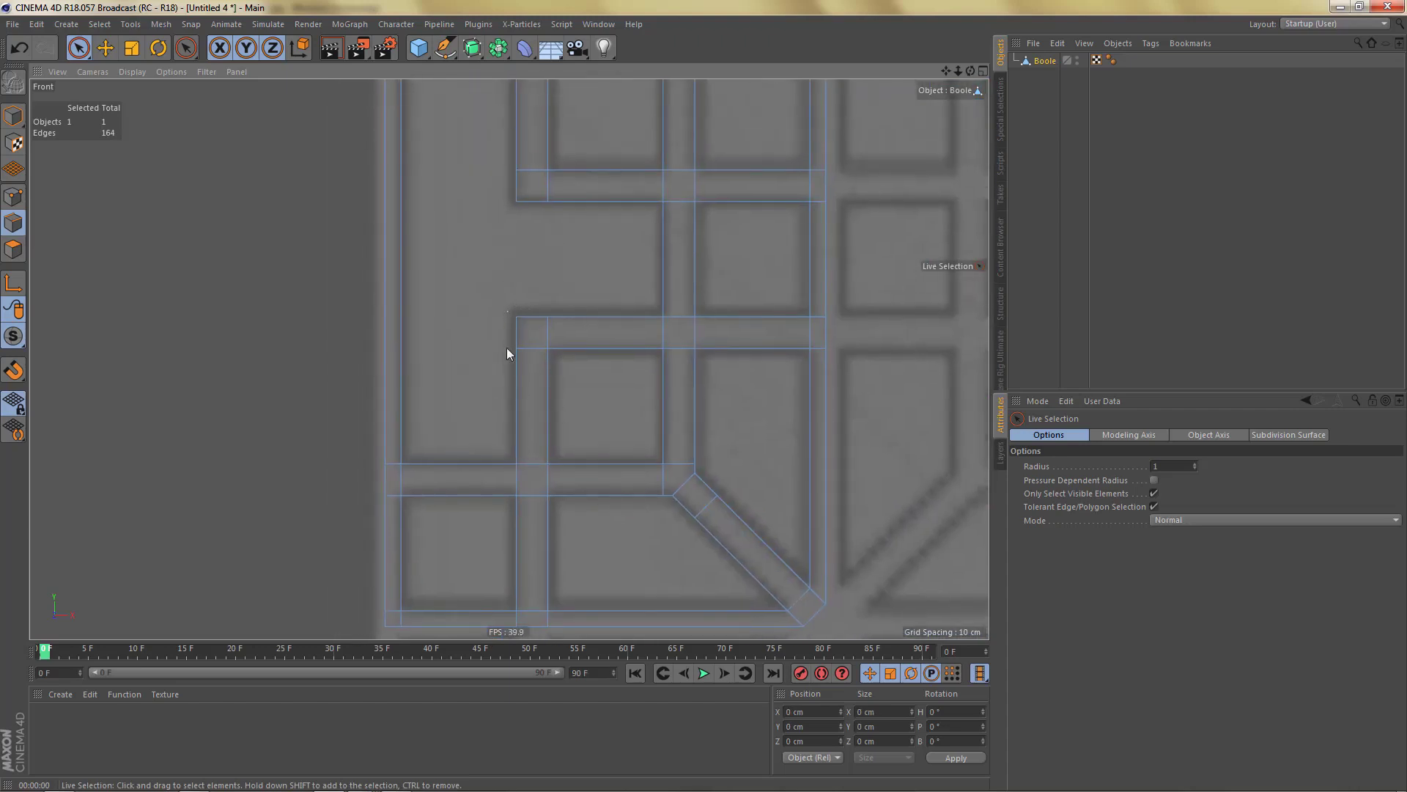
key(Return)
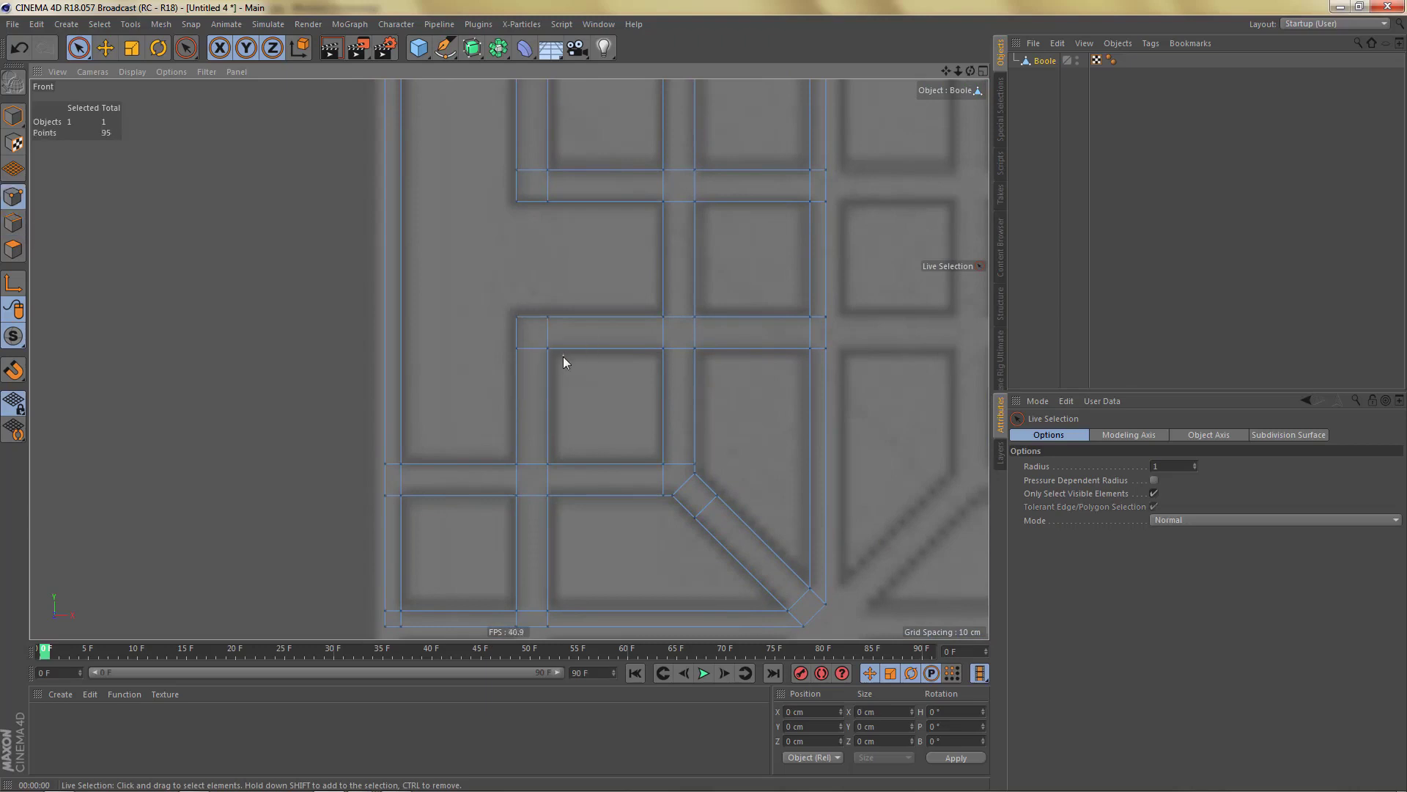
middle_drag(599, 400, 776, 427)
scroll(604, 318, up, 2)
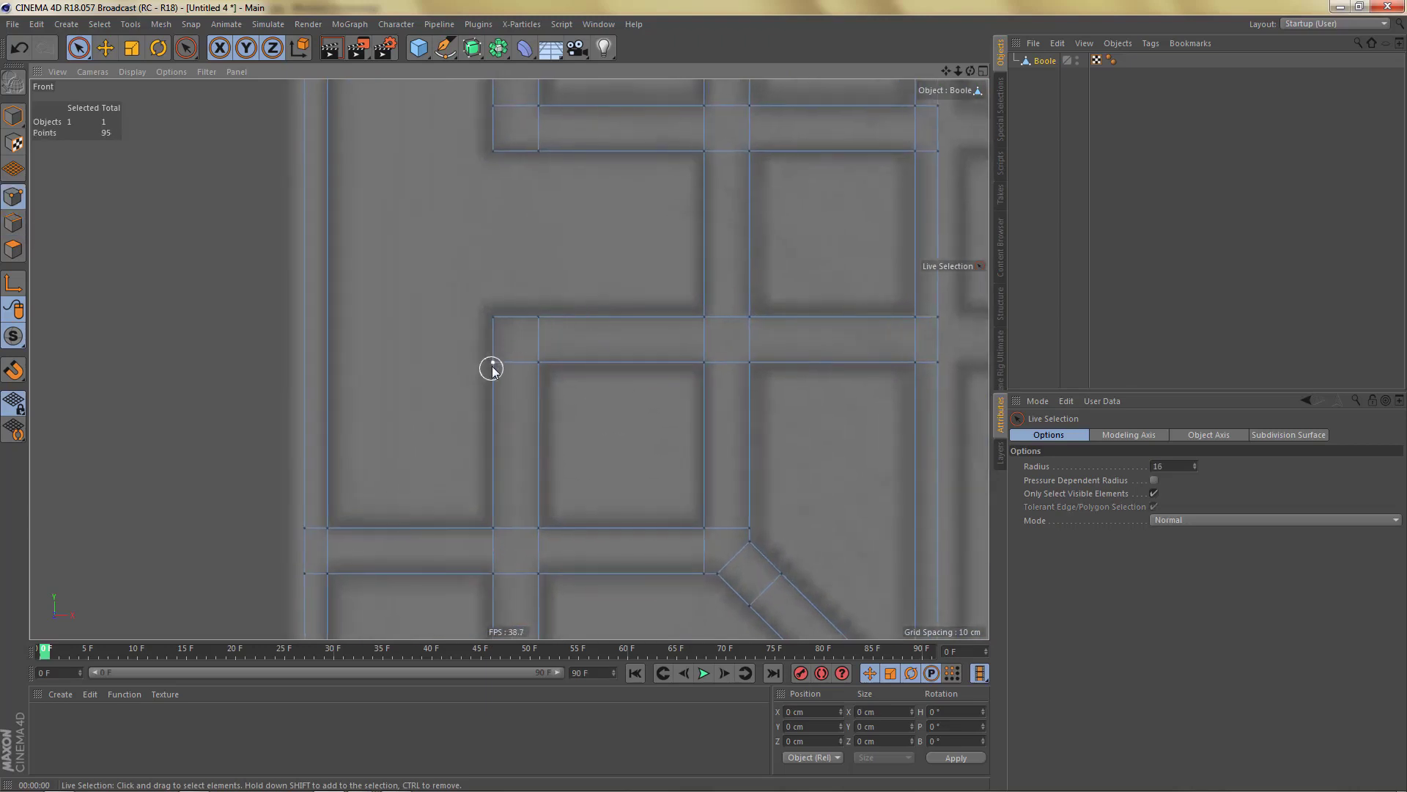
key(m)
key(q)
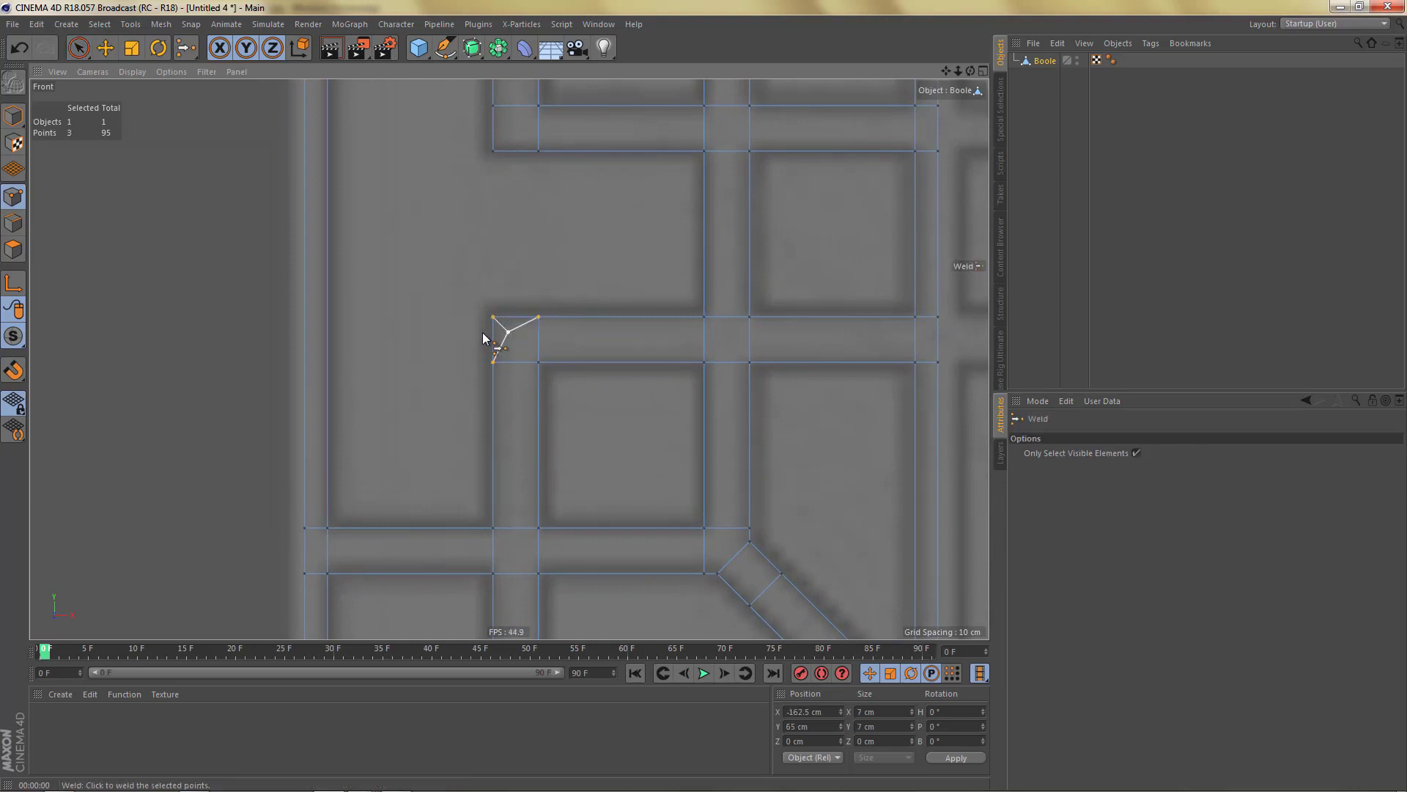
click(493, 313)
scroll(513, 362, down, 3)
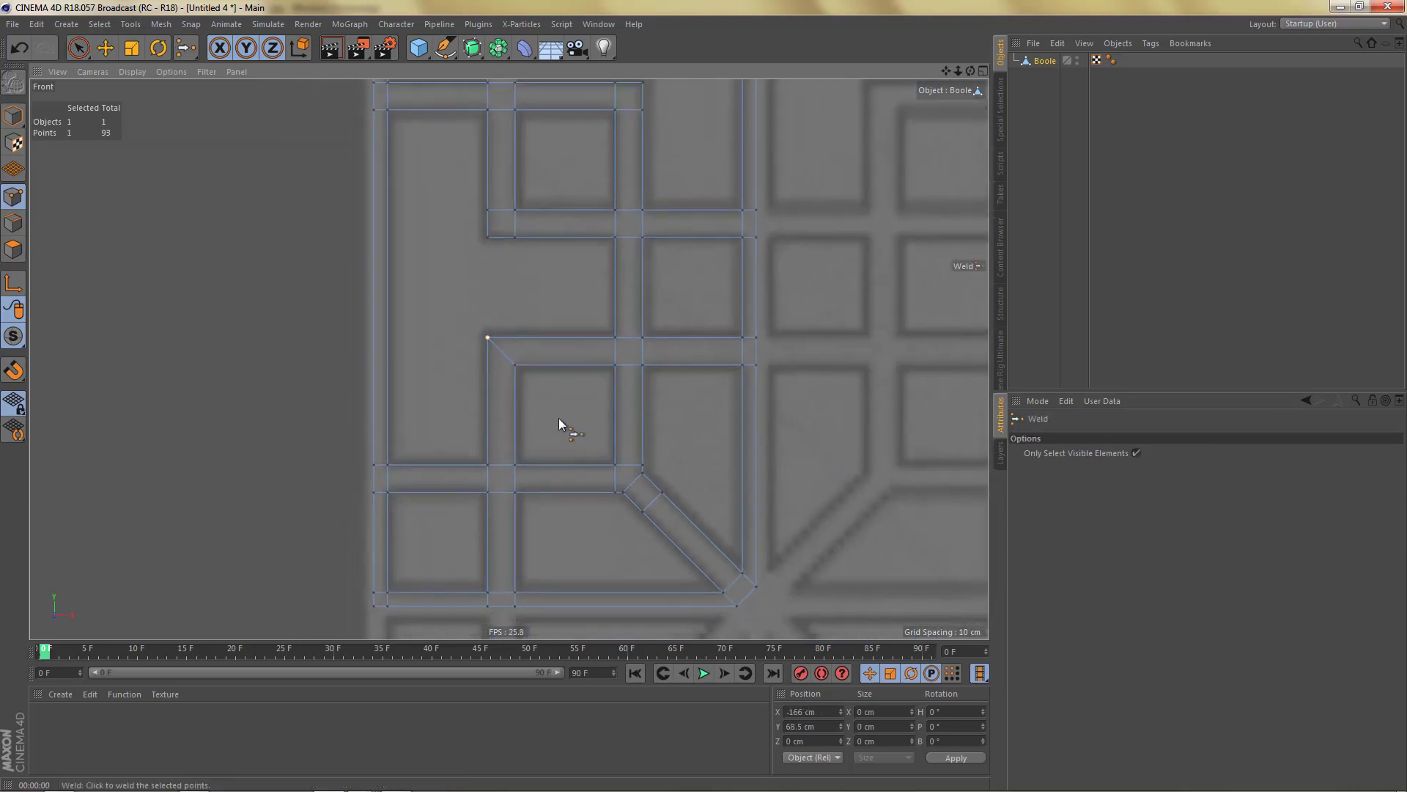
Weld the outer points at the lower-left corner of the stepped bar above onto the corner point.
scroll(446, 341, up, 2)
alt+middle_drag(447, 341, 440, 481)
alt+middle_drag(441, 275, 506, 376)
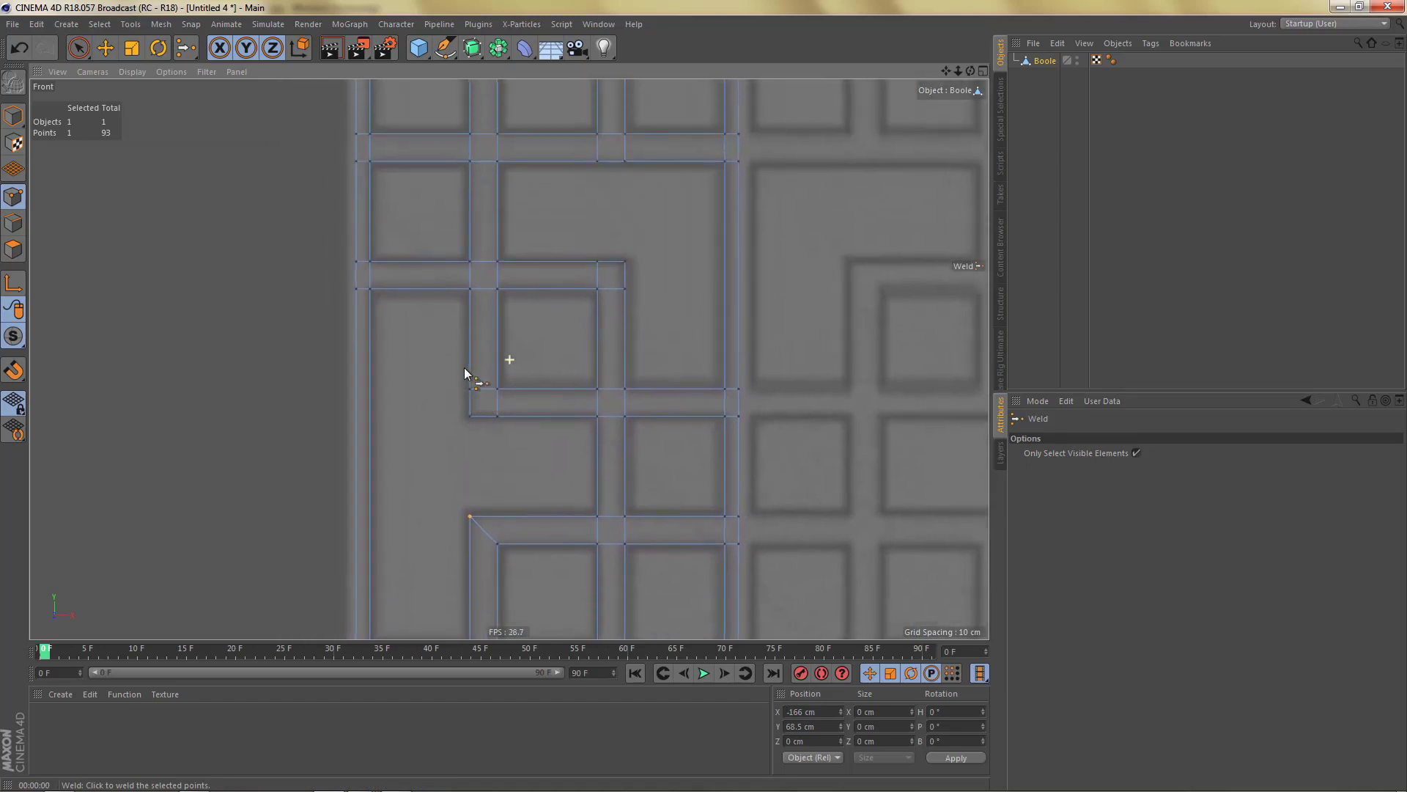
scroll(467, 367, up, 2)
key(space)
shift+click(468, 395)
shift+click(508, 431)
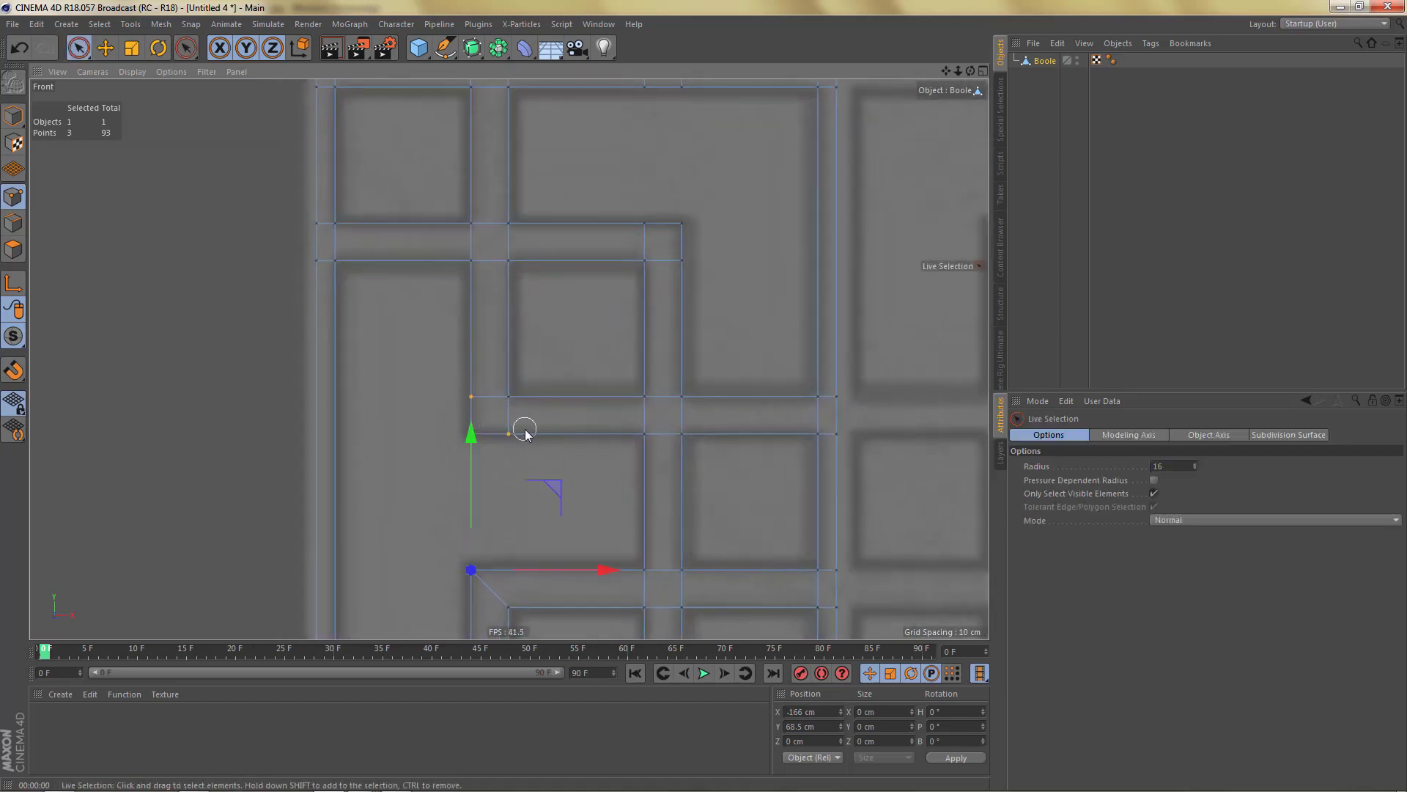
key(space)
click(469, 435)
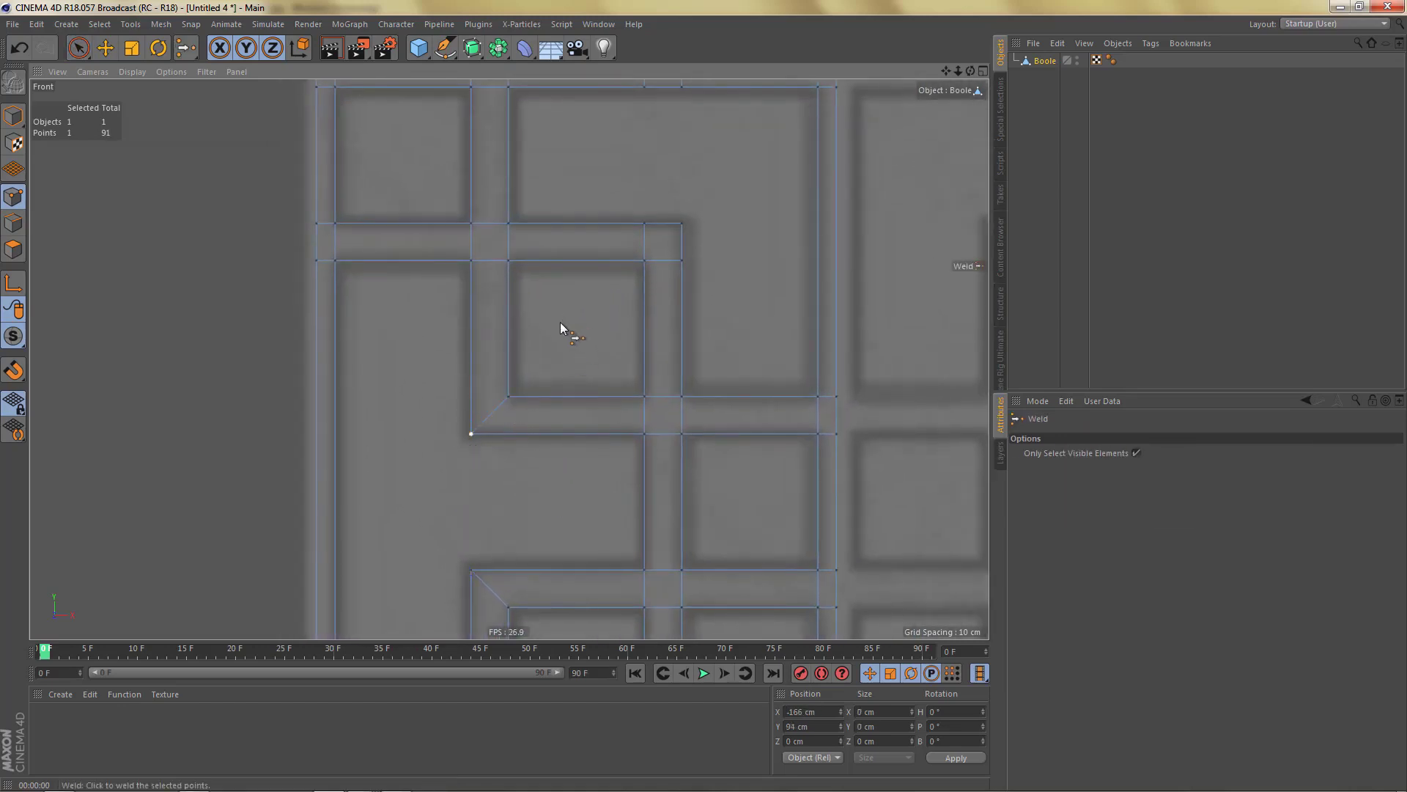
Weld the outer points at the stepped bar's upper-right corner onto the corner point.
scroll(579, 293, down, 2)
scroll(608, 330, up, 5)
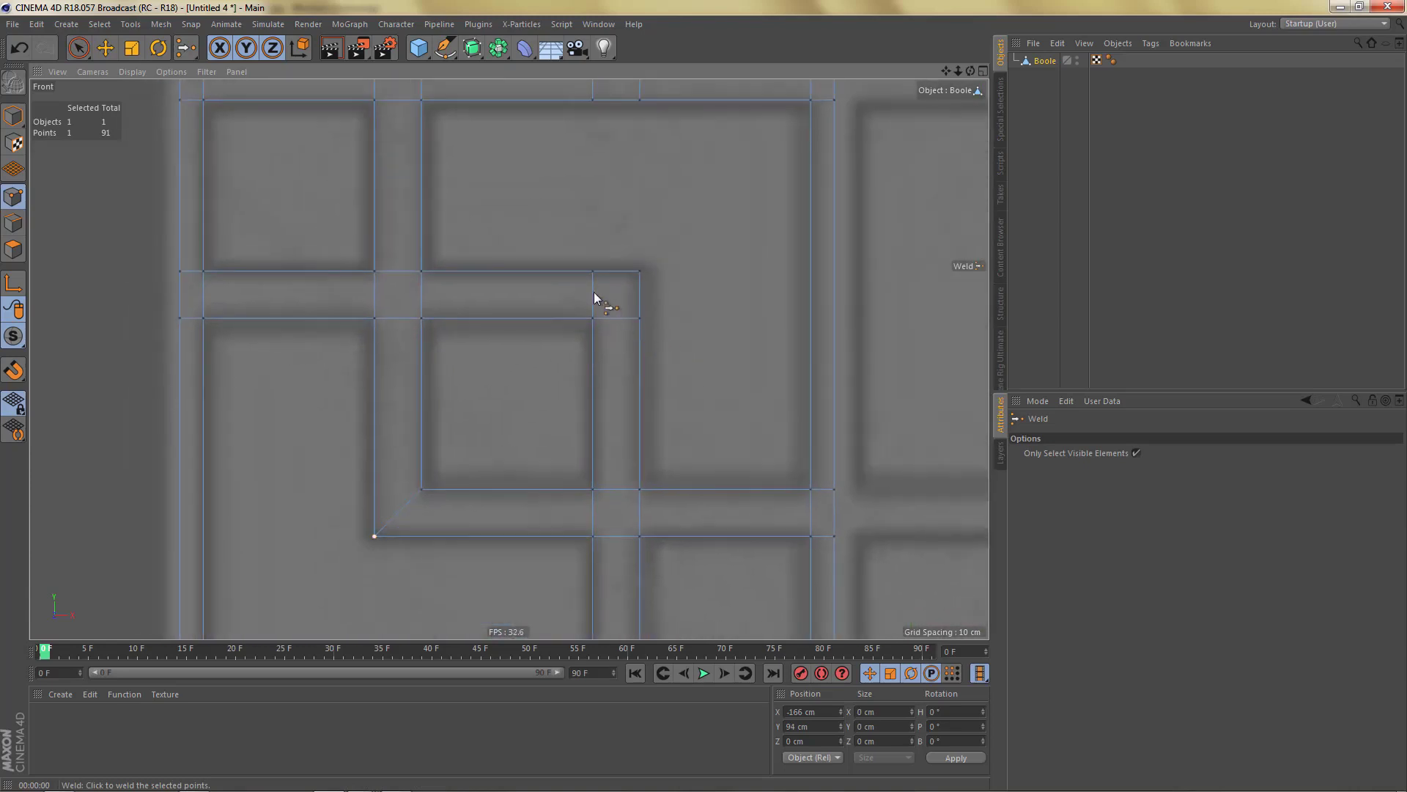
key(space)
key(space)
click(639, 271)
scroll(575, 345, down, 6)
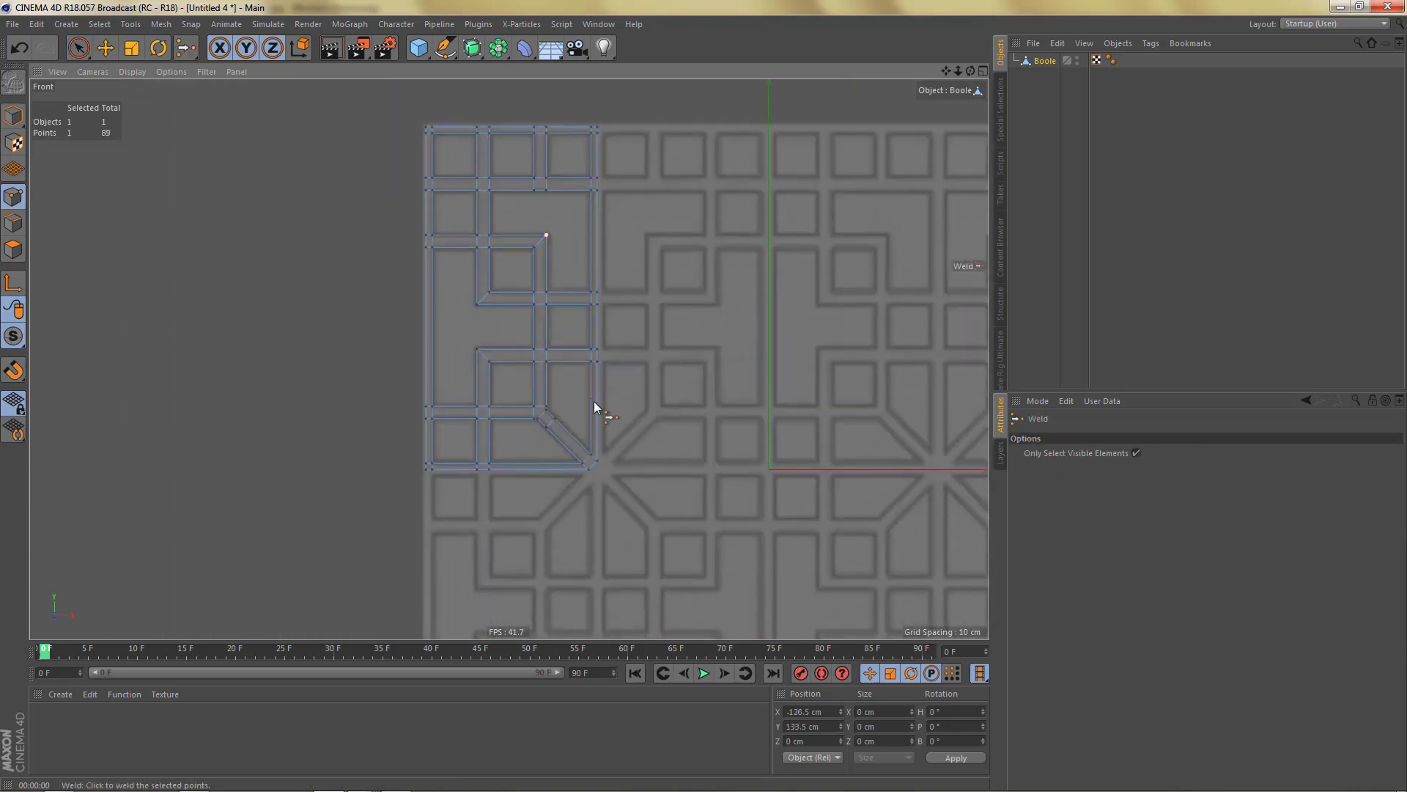
Rectangle-select the two stacked points on the vertical bar's right edge at the diagonal's upper end and weld them to the diagonal's corner point.
scroll(626, 399, down, 2)
scroll(672, 377, up, 7)
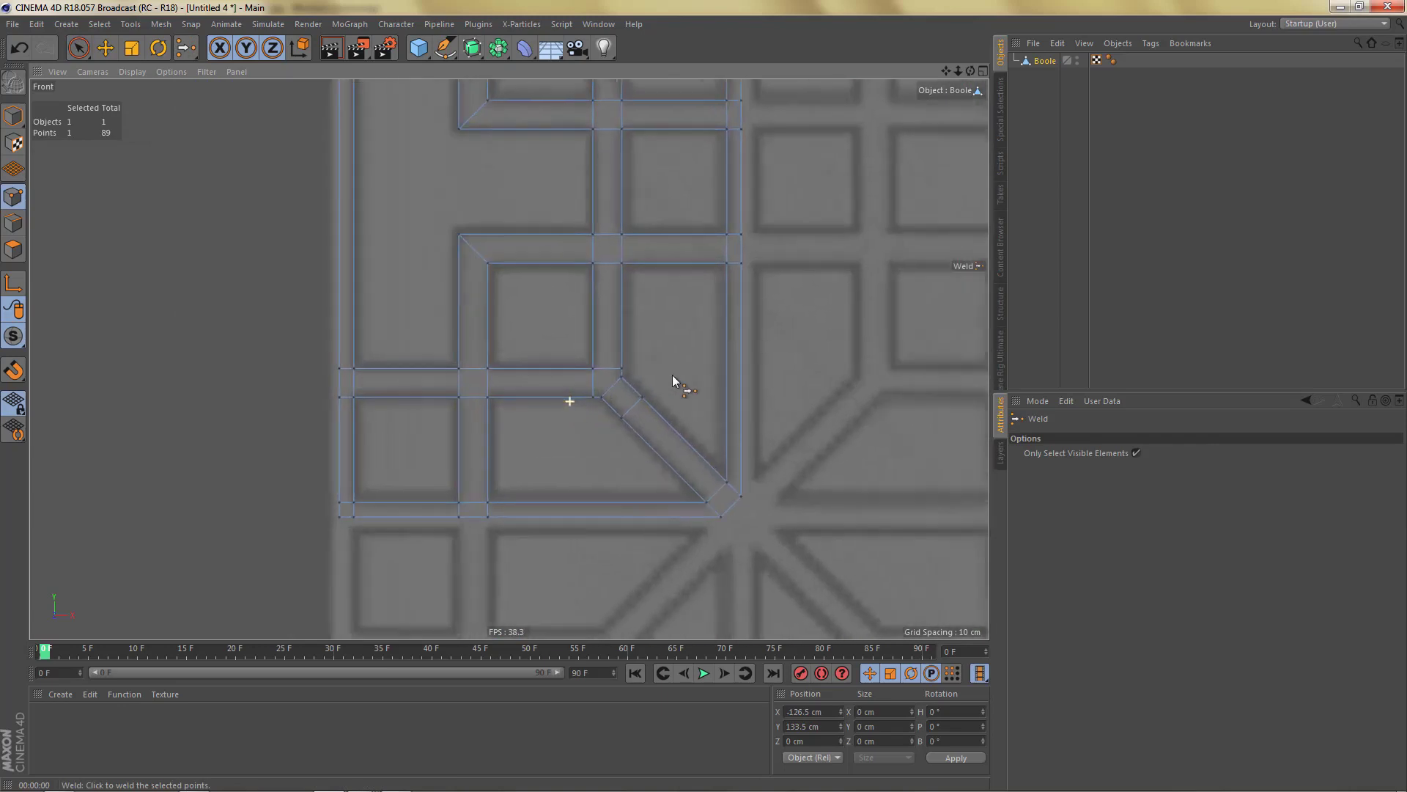
key(0)
scroll(692, 397, up, 2)
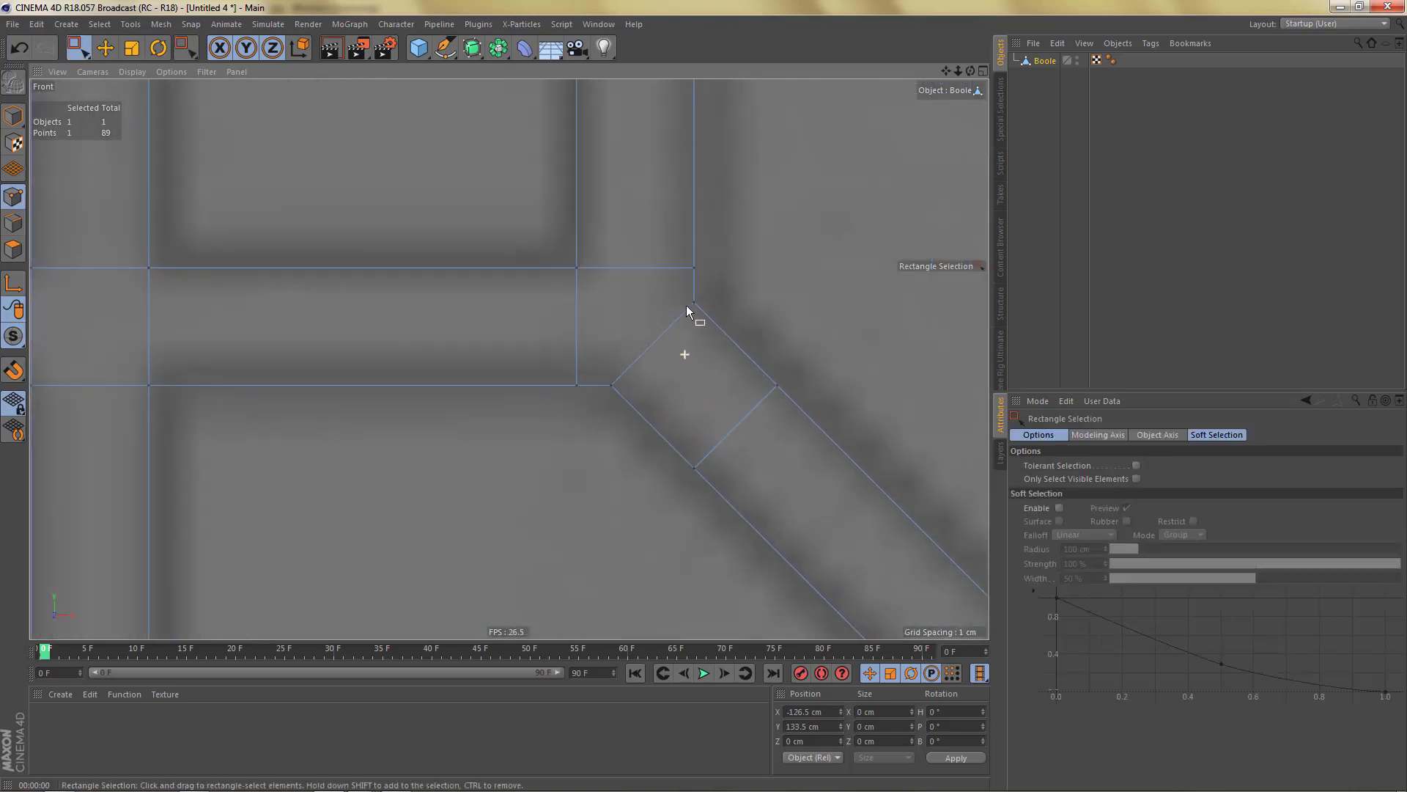
drag(682, 241, 705, 341)
key(m)
key(q)
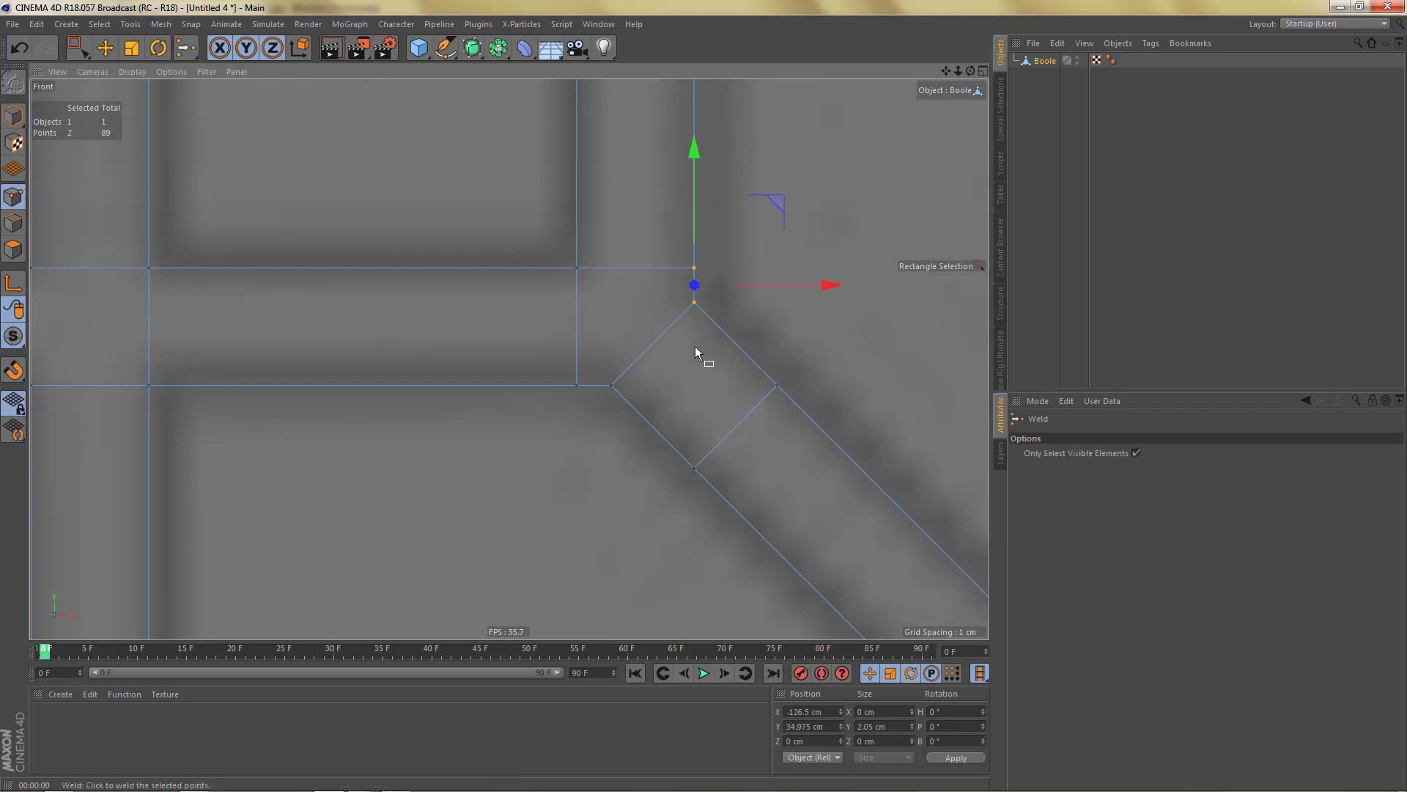
click(696, 304)
Rectangle-select the two neighbouring points below the joint and weld them onto the diagonal's lower corner point.
key(0)
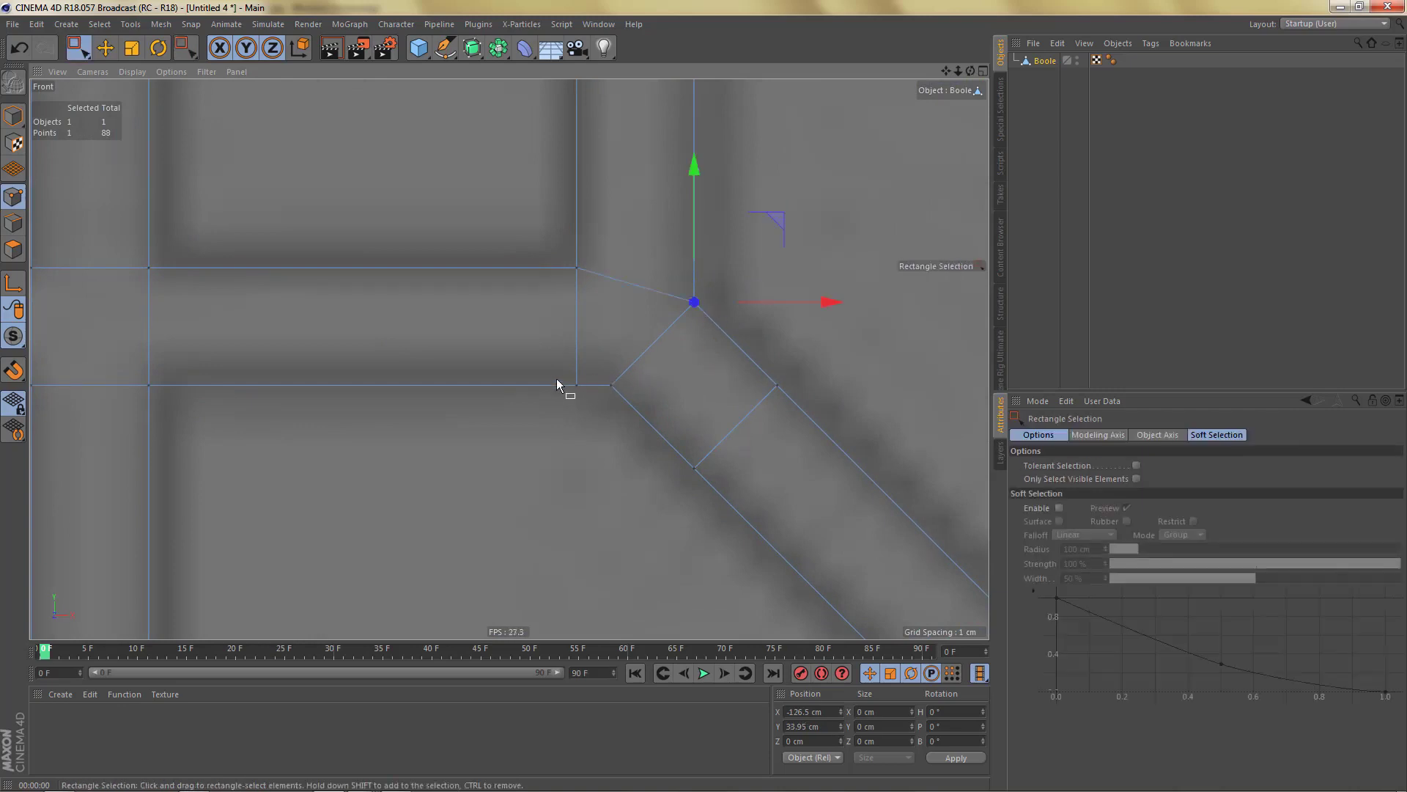
drag(559, 368, 625, 405)
key(m)
key(q)
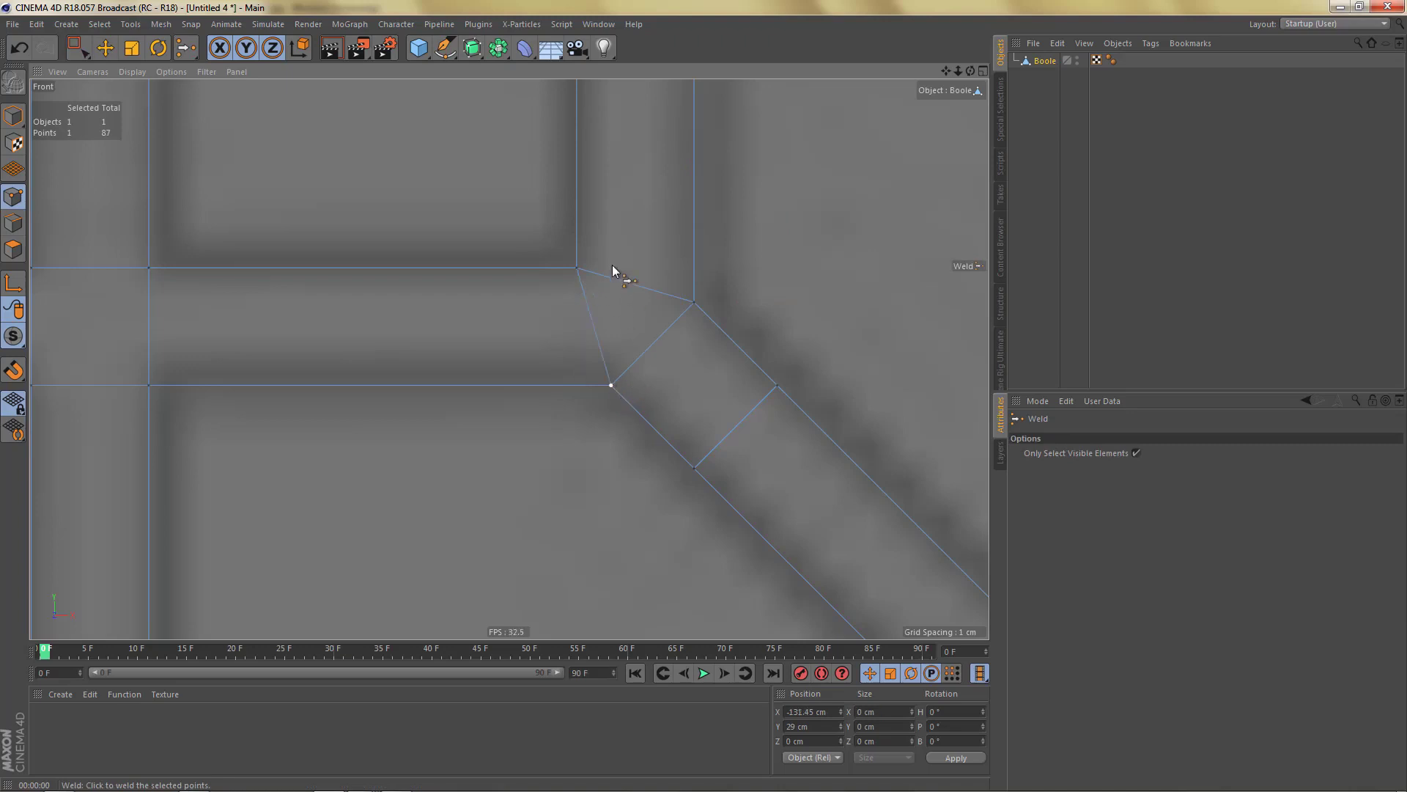
scroll(569, 365, down, 5)
scroll(601, 346, up, 3)
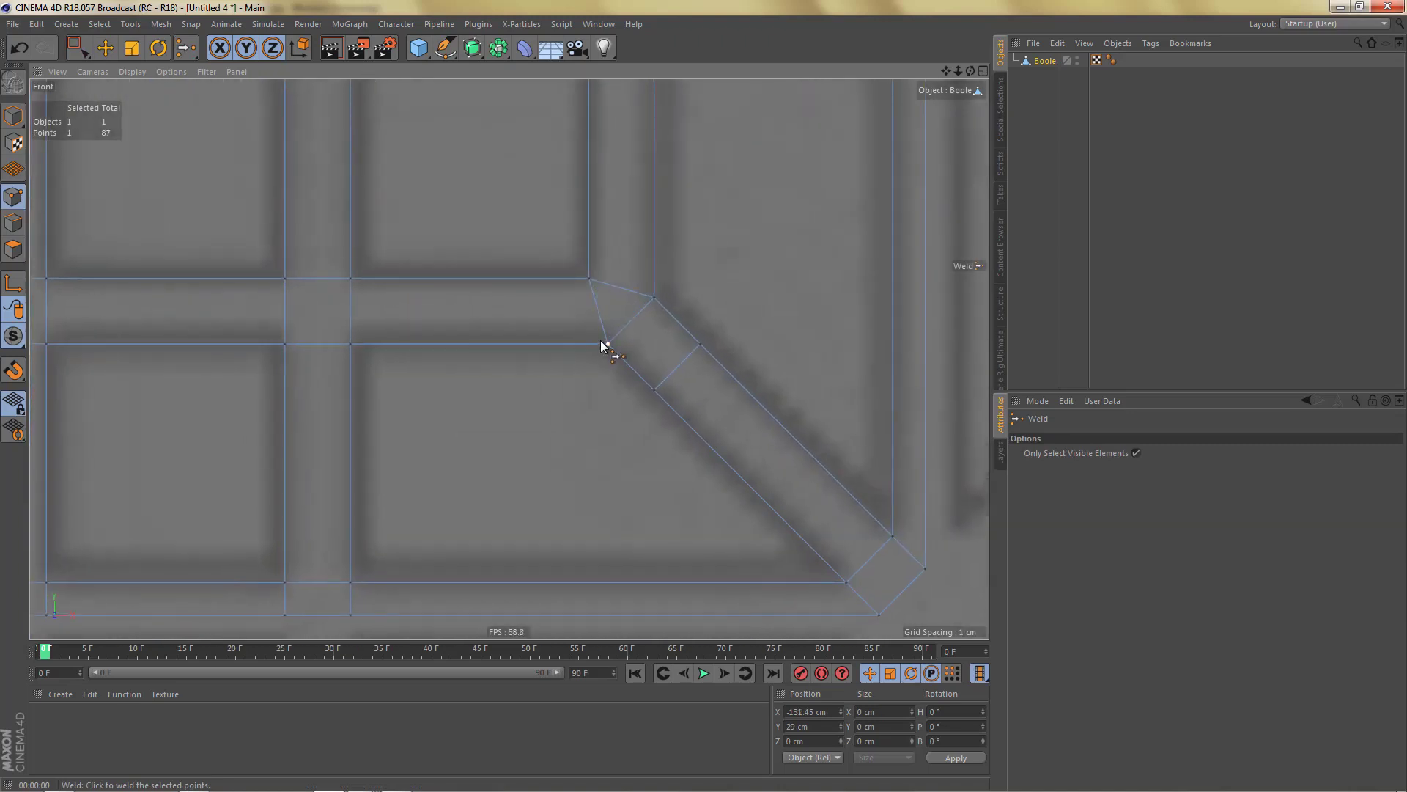
click(600, 340)
In edge mode, select the short edge crossing the diagonal bar near its upper end and dissolve it.
key(Return)
key(9)
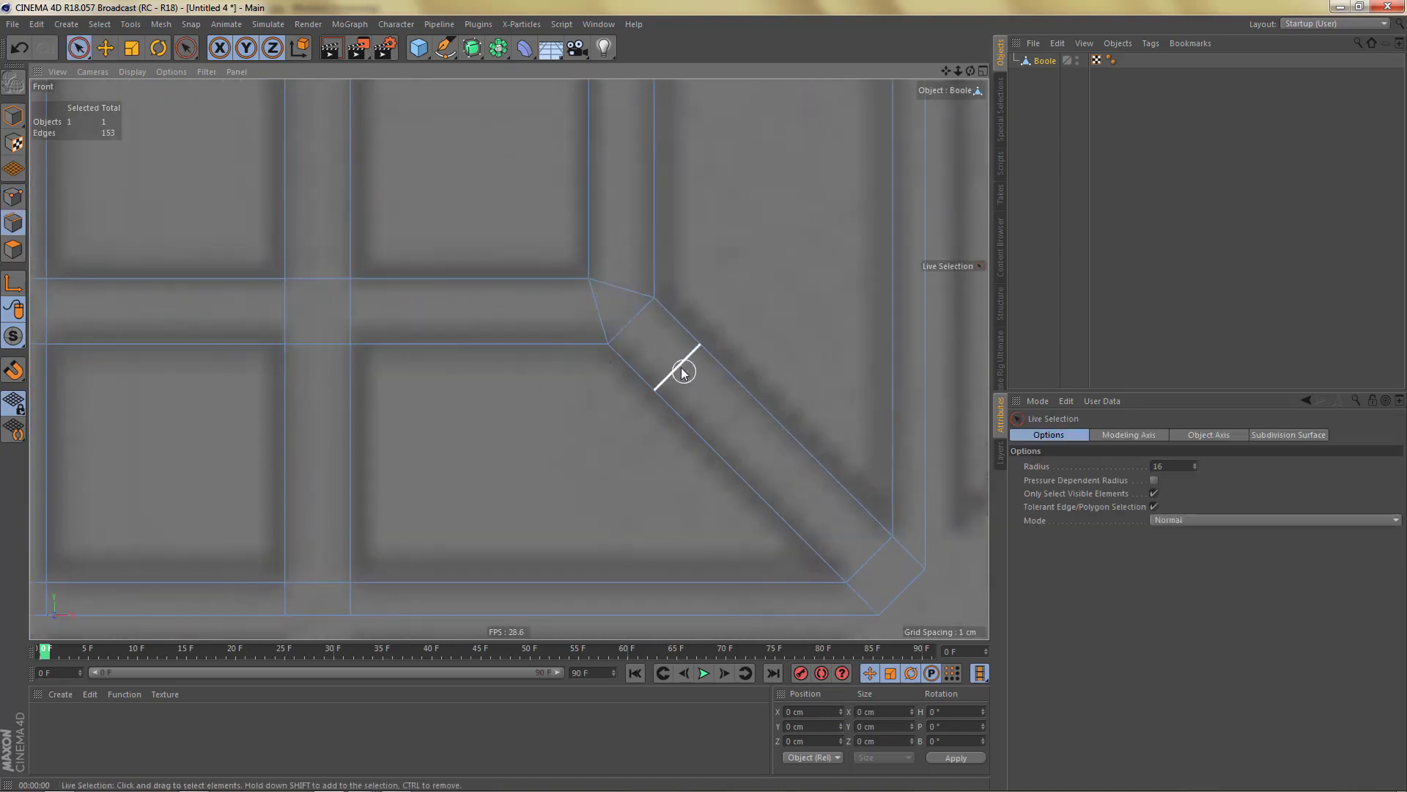
click(688, 370)
key(Delete)
scroll(664, 405, down, 6)
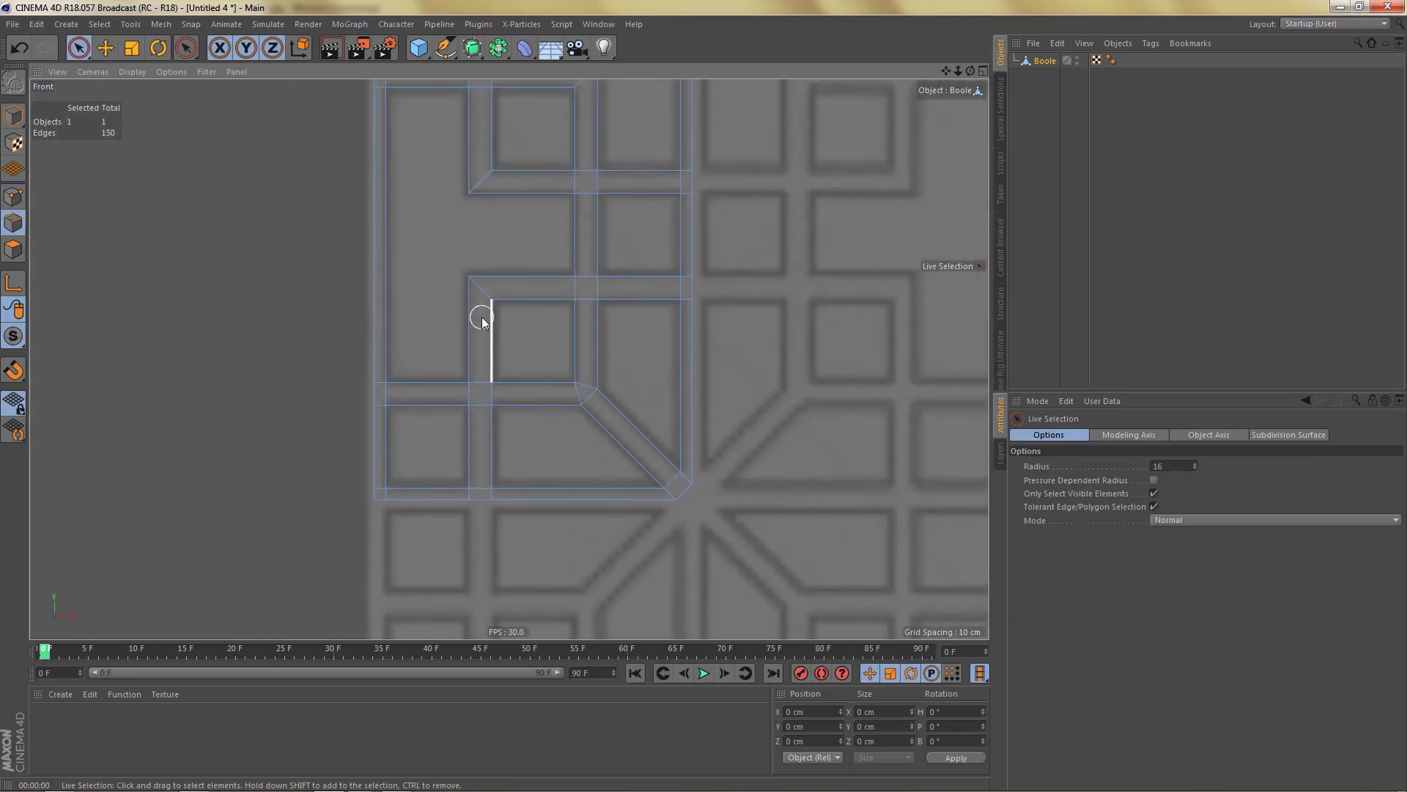
alt+middle_drag(552, 351, 537, 431)
alt+right_drag(534, 425, 525, 442)
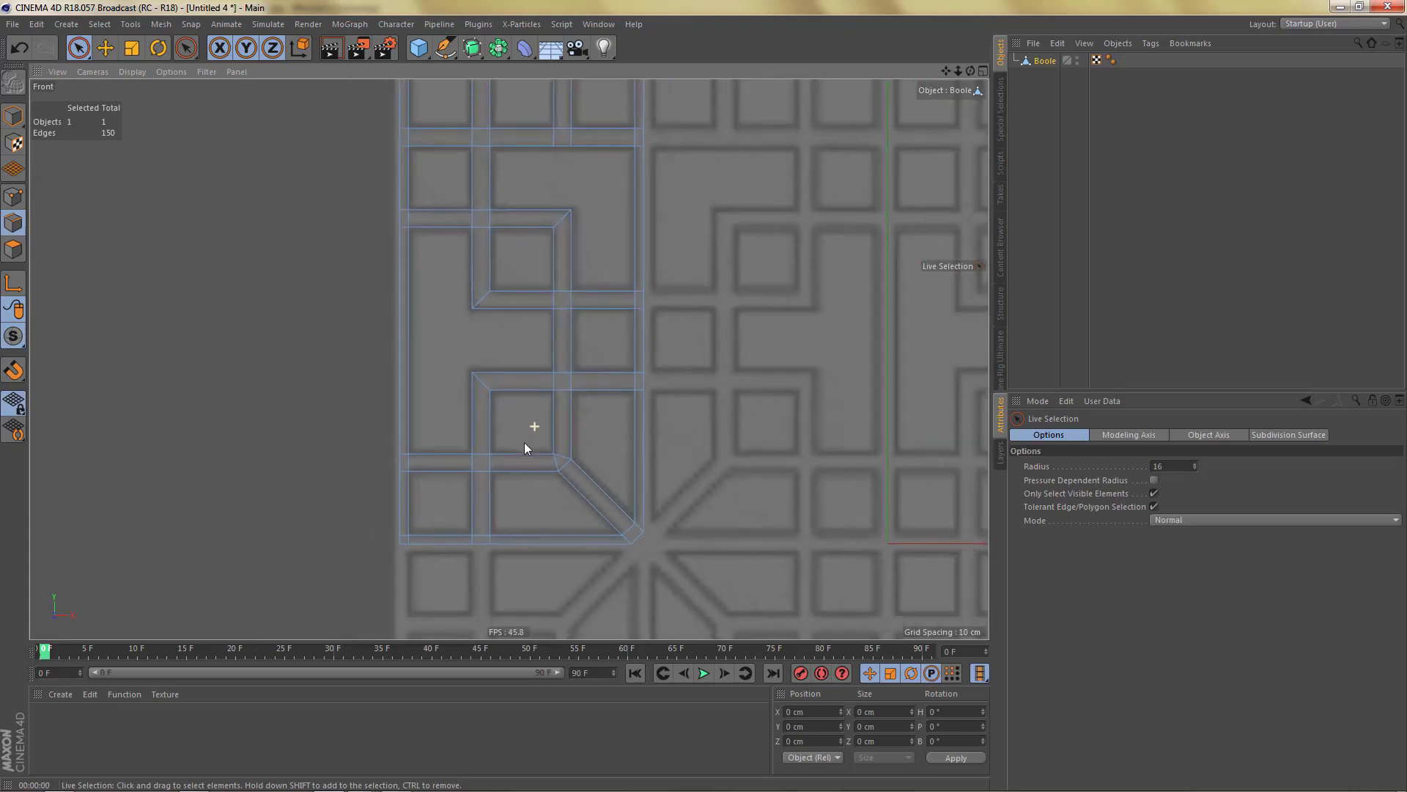
scroll(525, 448, down, 1)
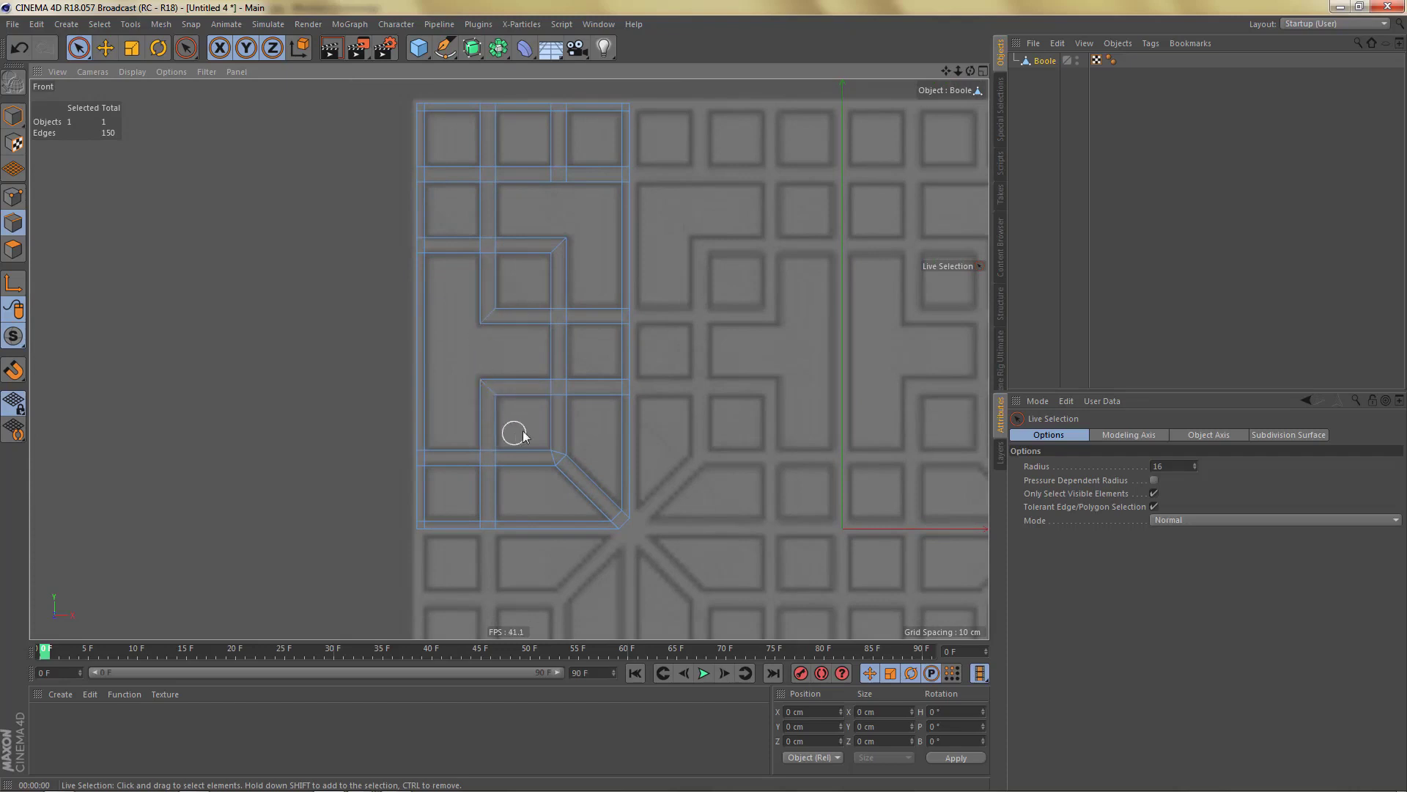
alt+middle_drag(557, 352, 525, 366)
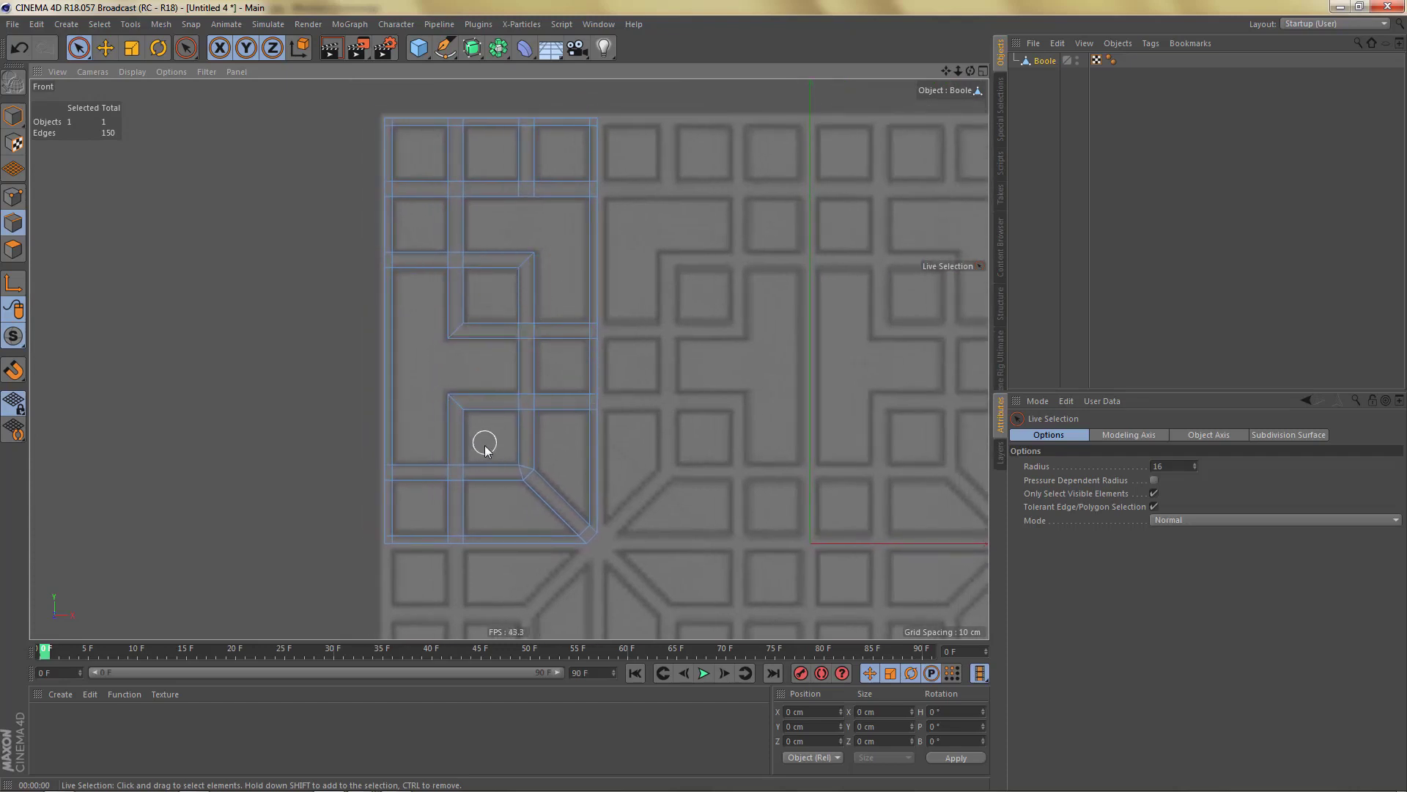
alt+middle_drag(485, 444, 455, 439)
In model mode, enable axis modification and move the lattice section's axis to its upper-right corner vertex using vertex snapping.
key(v)
key(m)
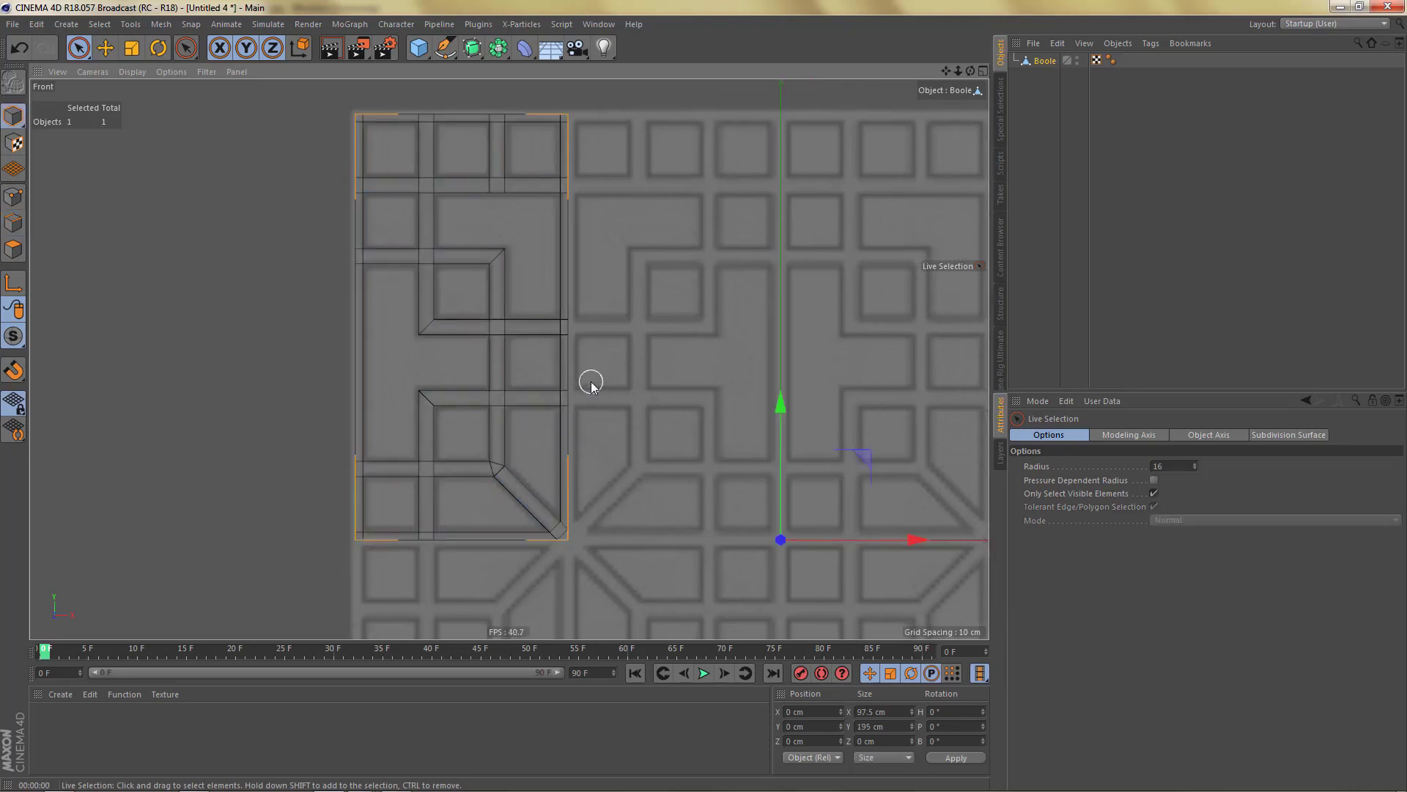
click(13, 283)
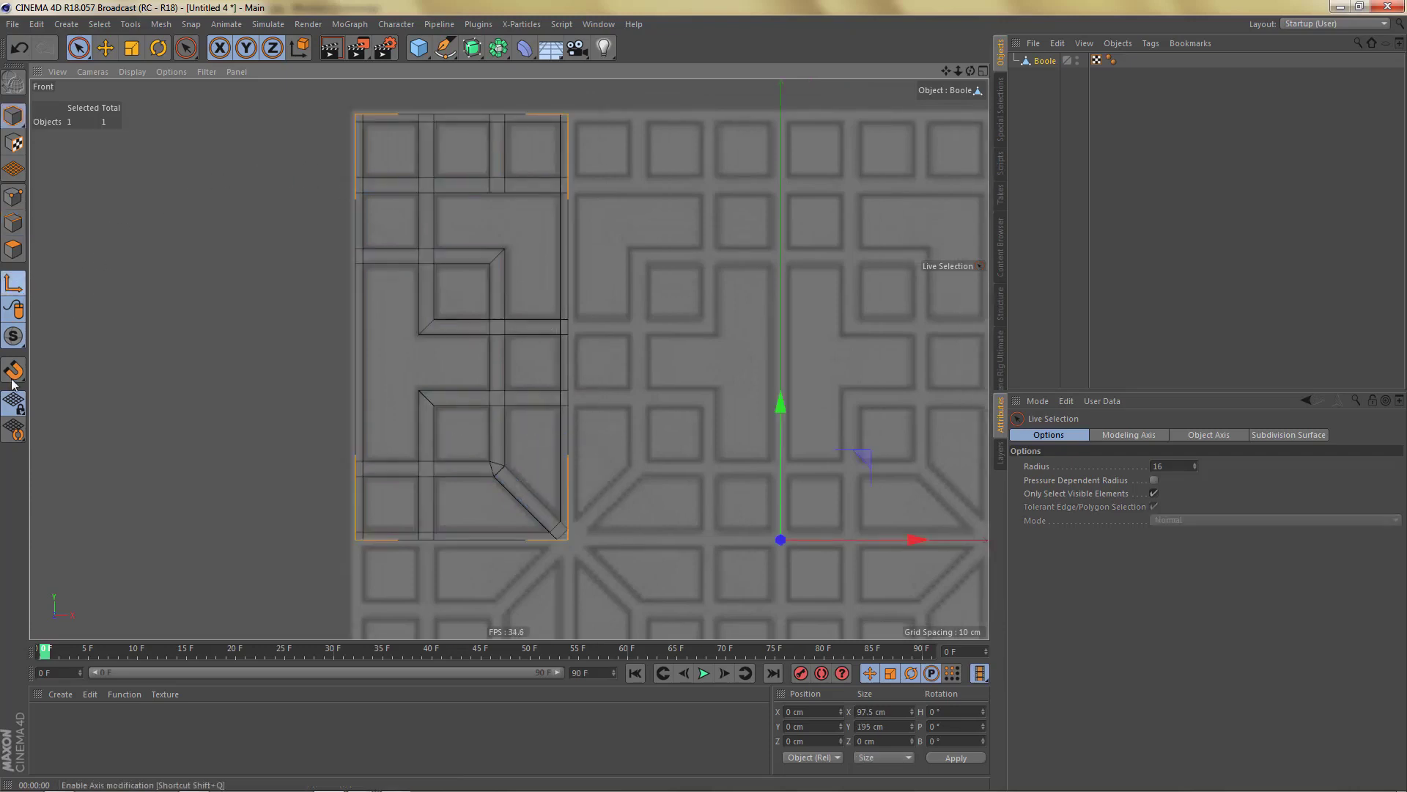
scroll(572, 194, up, 4)
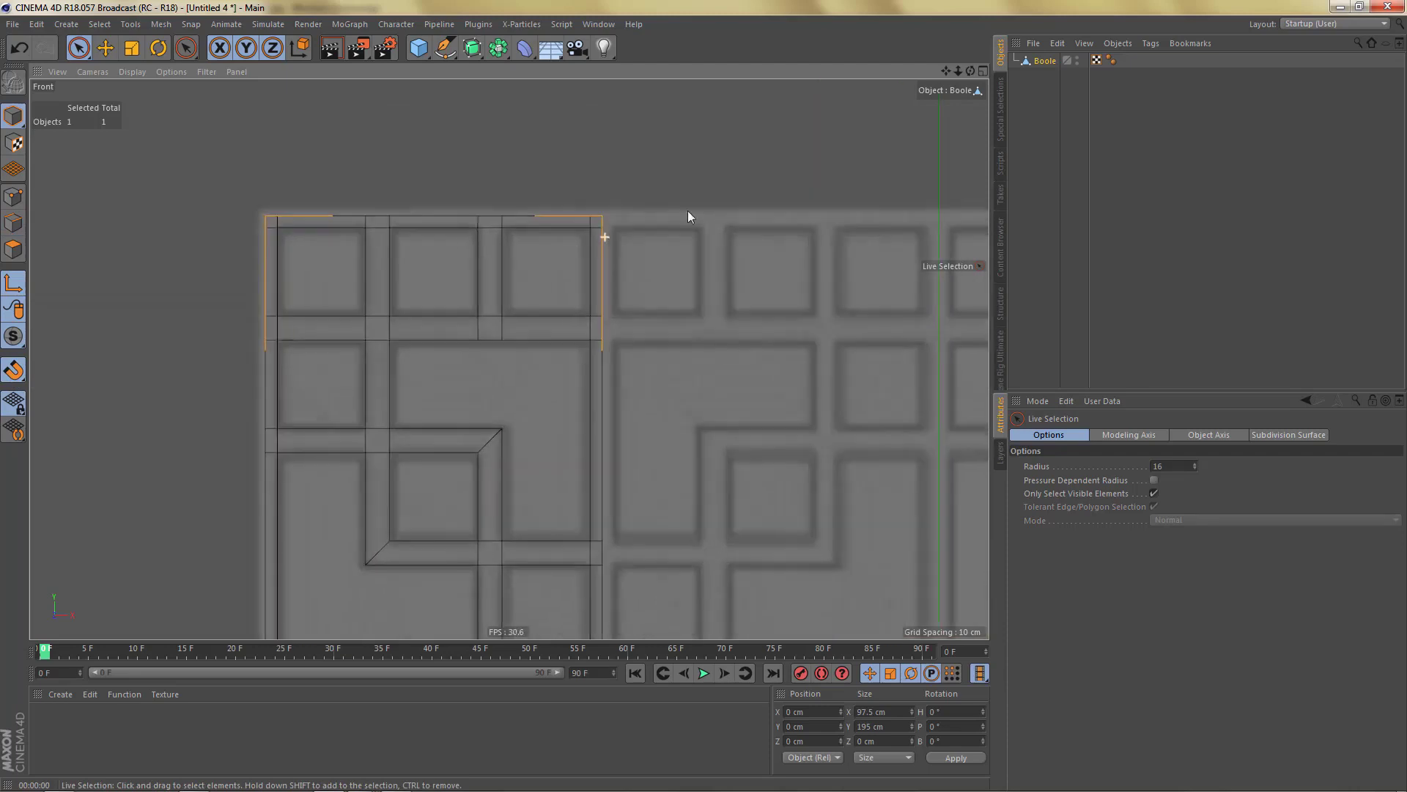
scroll(687, 211, up, 5)
key(e)
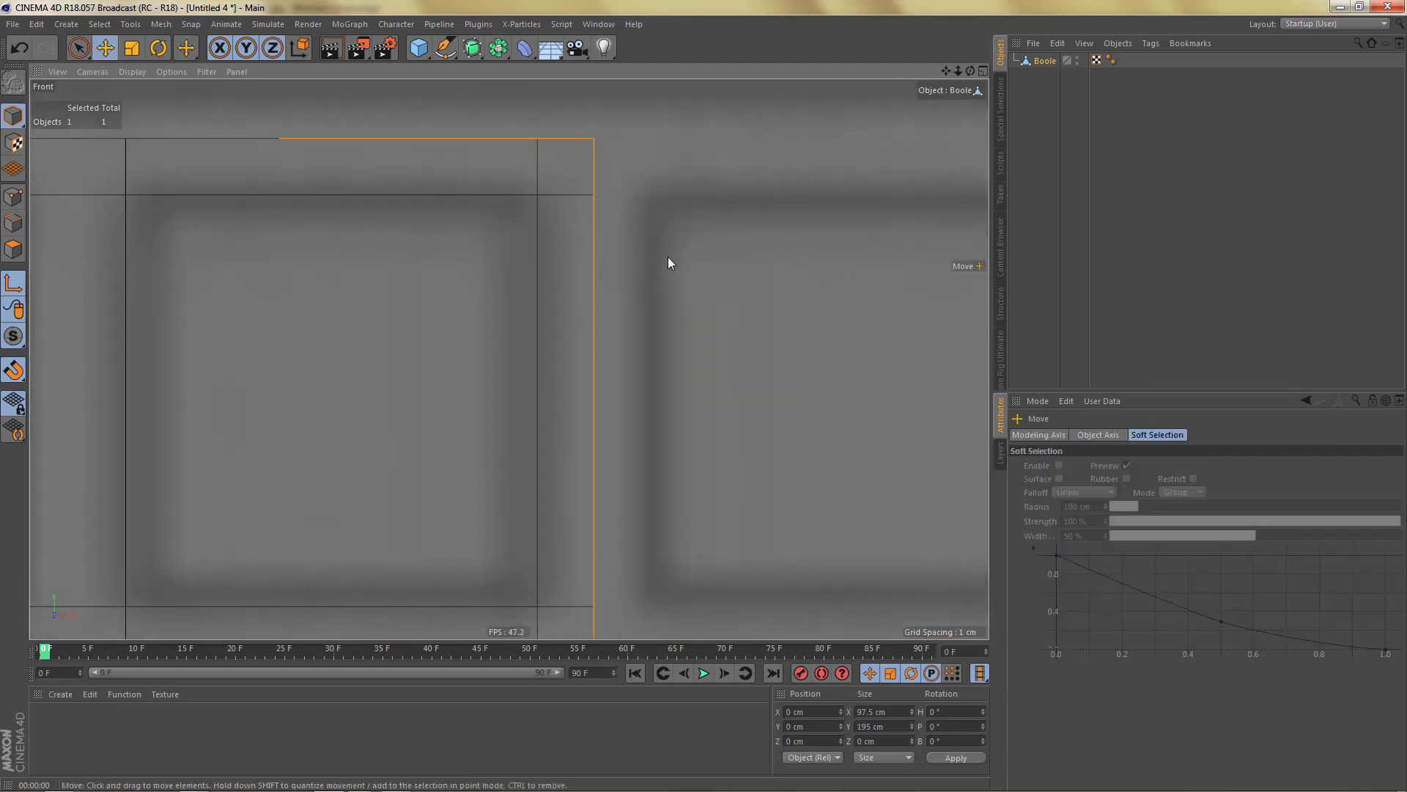
drag(669, 262, 596, 141)
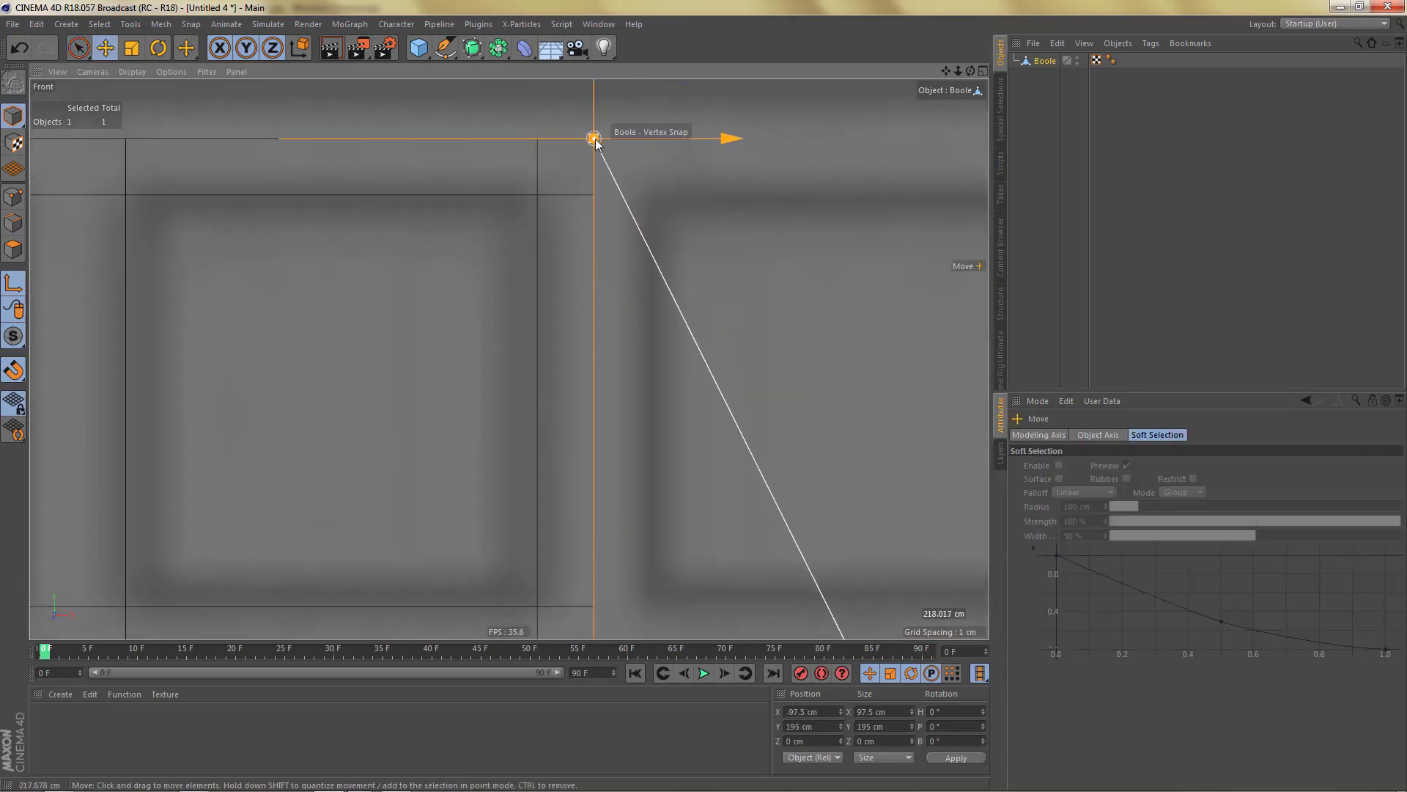
scroll(613, 261, down, 6)
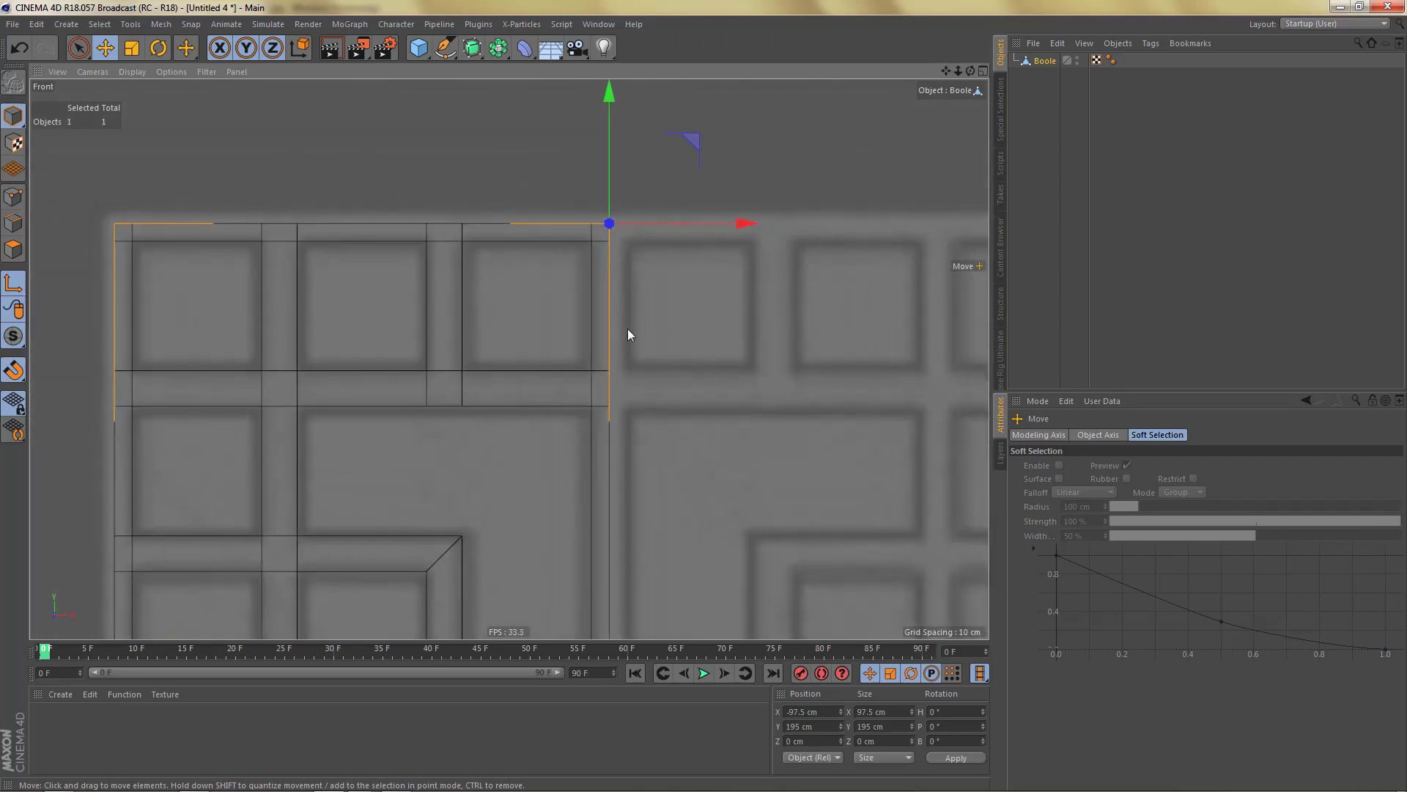
scroll(628, 335, down, 4)
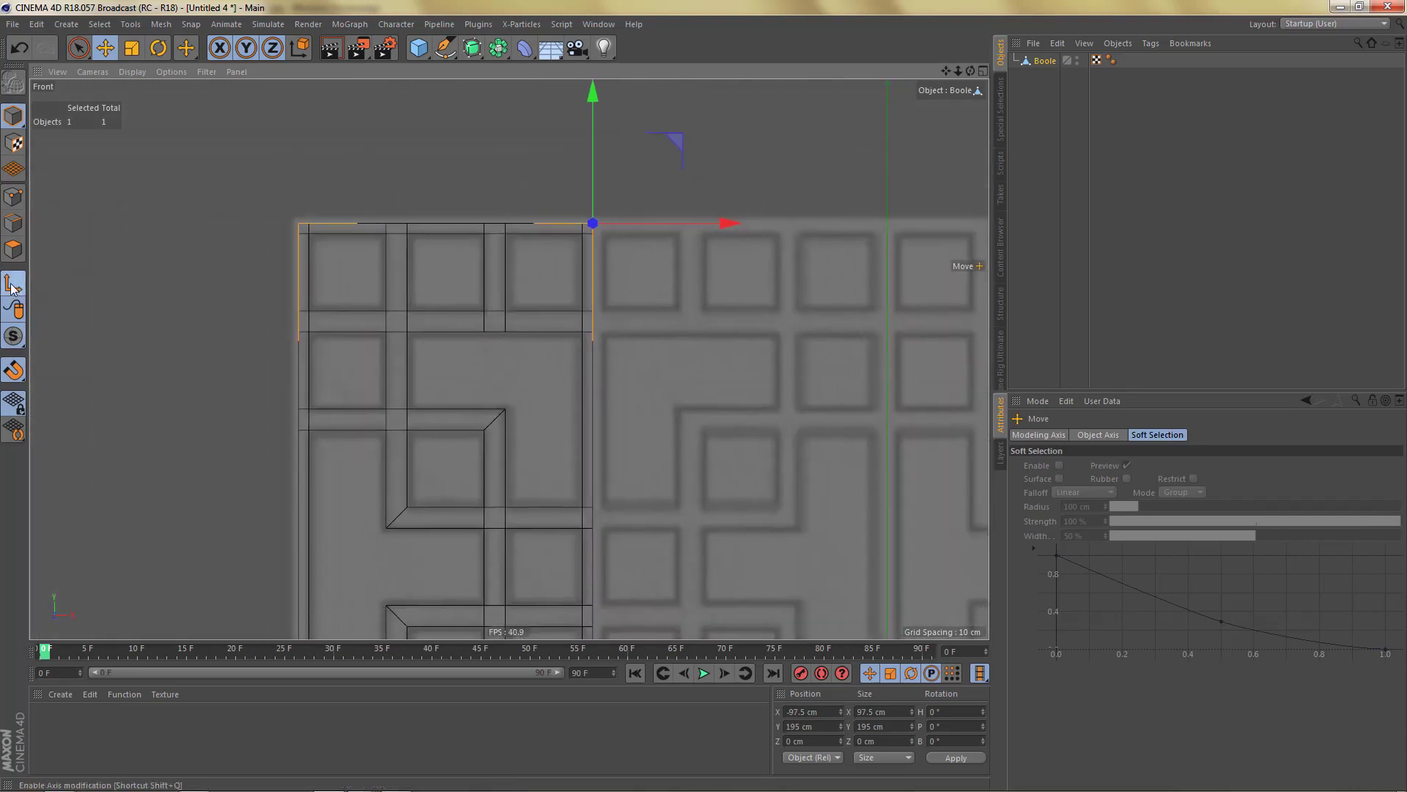
Add a Symmetry object as the parent of the lattice section to mirror it across the ZY plane.
drag(499, 52, 691, 124)
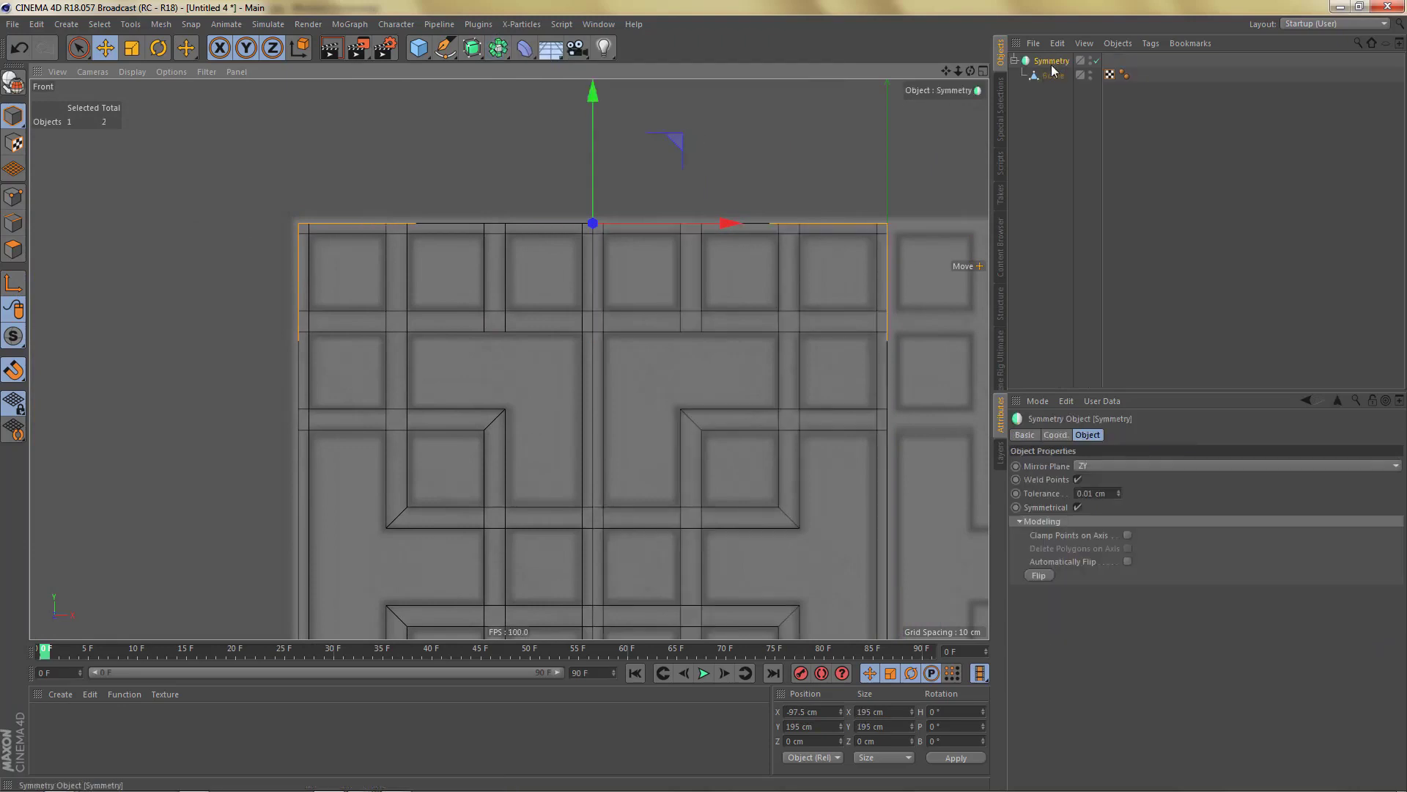
Make the Symmetry object editable, move the Boole mesh out of the resulting null, and delete the null.
key(c)
click(1018, 61)
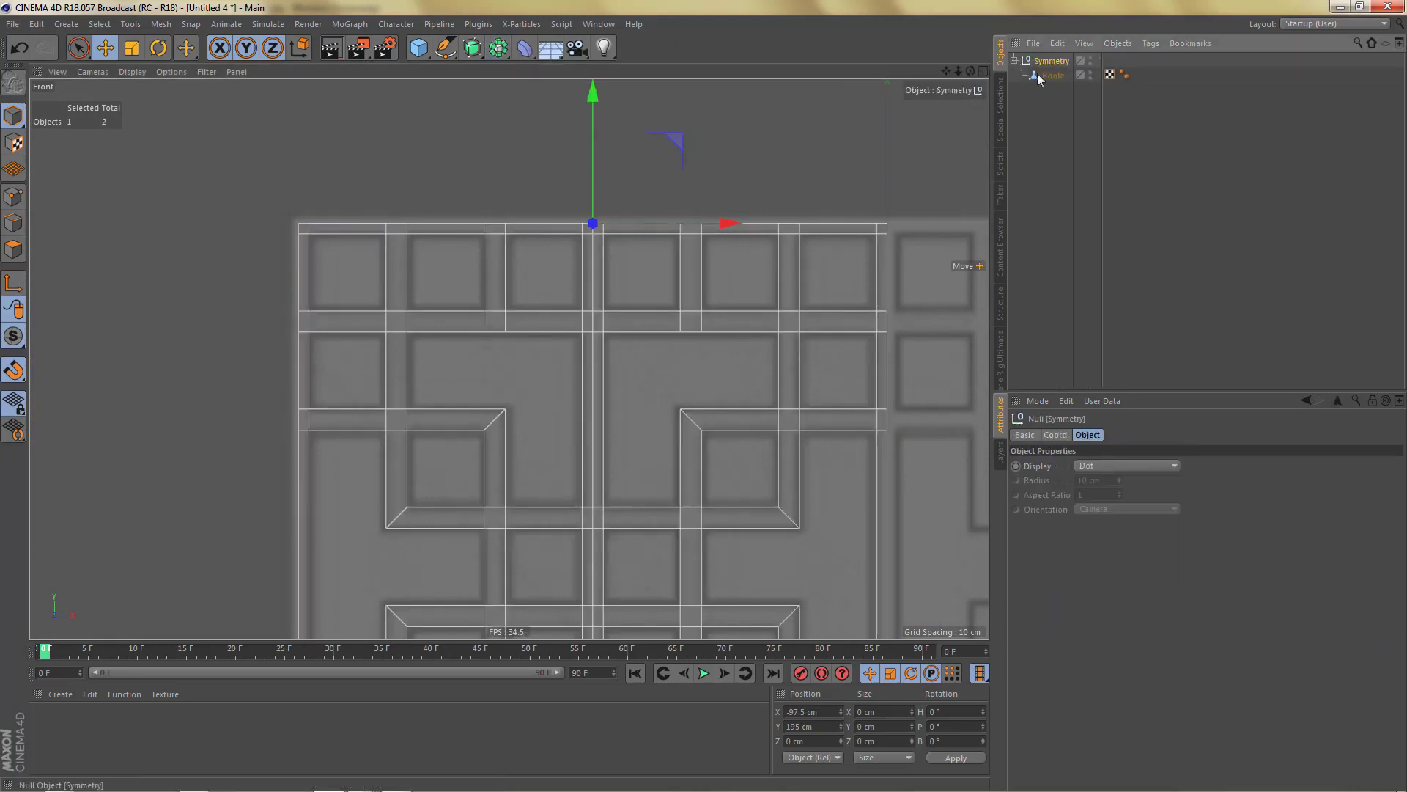
click(1048, 76)
click(1054, 60)
key(Delete)
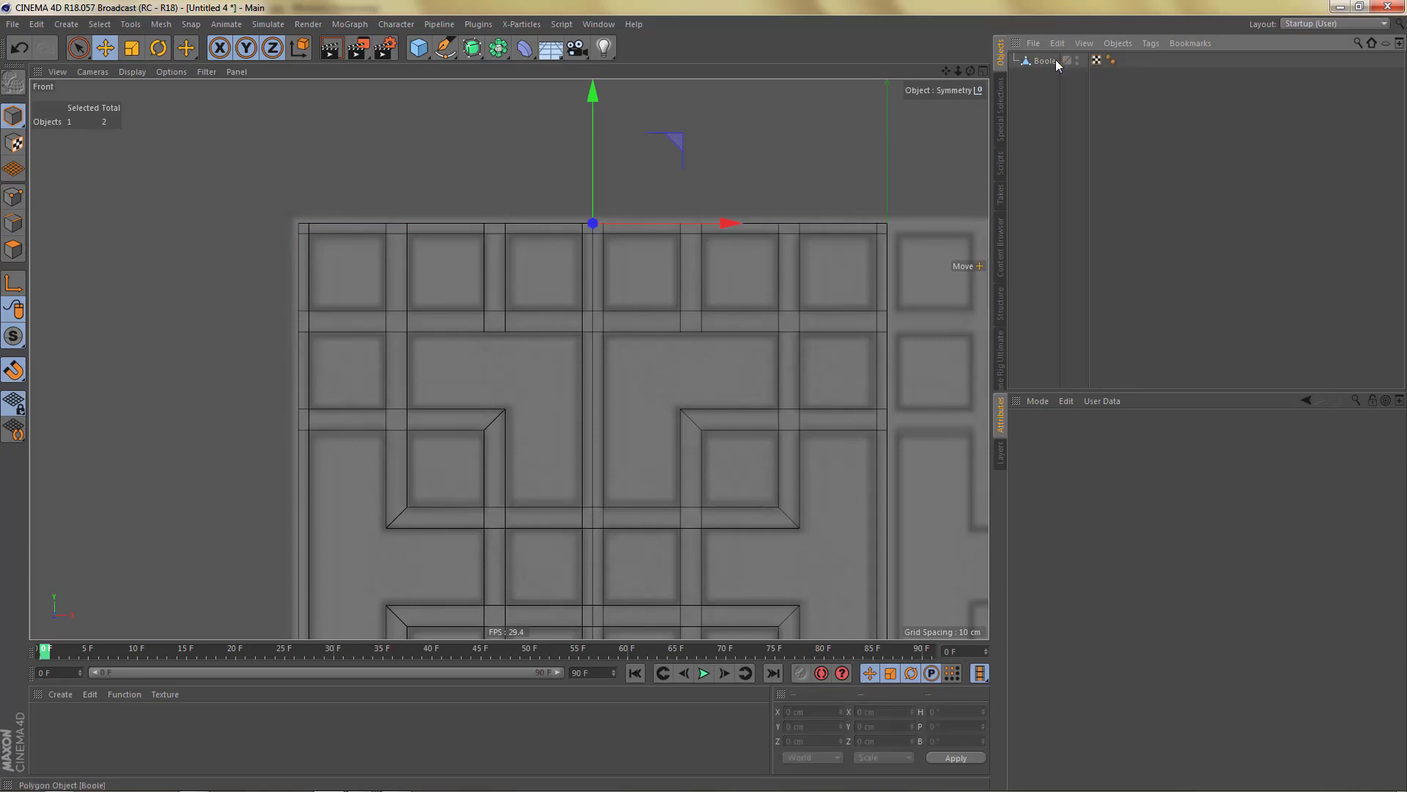
click(1048, 61)
Loop-select the section's vertical centre edges, deselect those at the lower diagonal joint, and dissolve the rest.
alt+middle_drag(618, 333, 629, 321)
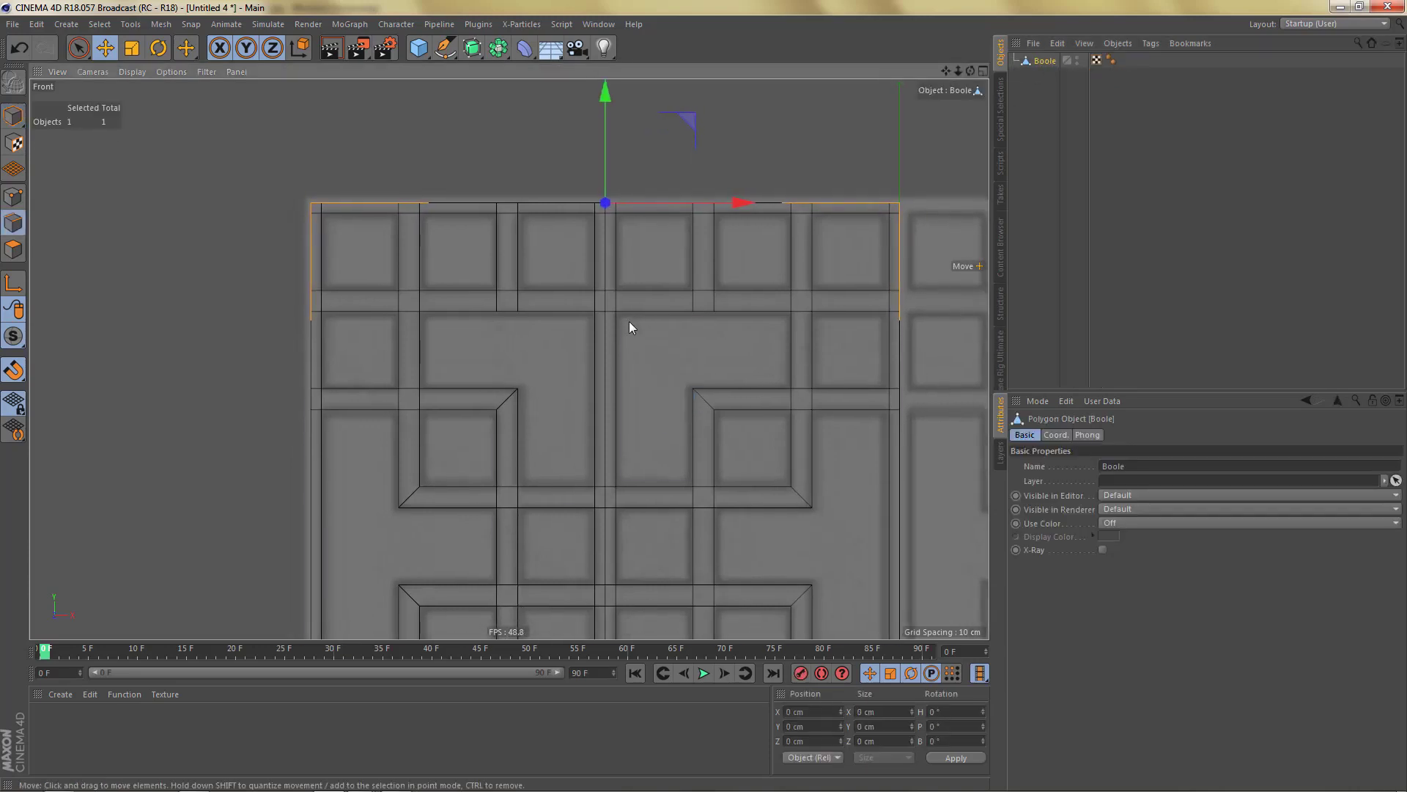
key(Return)
alt+right_drag(601, 340, 617, 328)
double_click(611, 323)
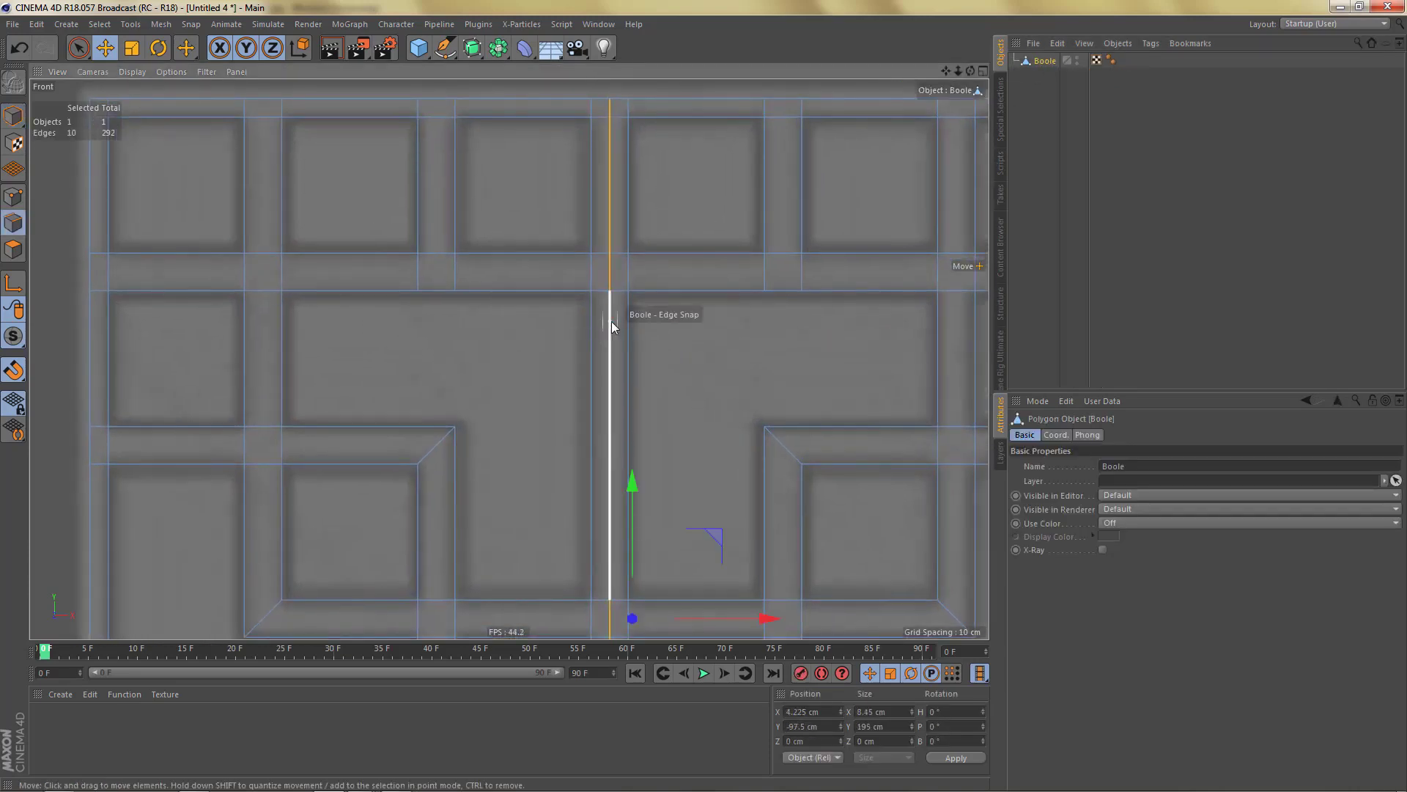
scroll(659, 384, down, 4)
scroll(660, 388, up, 5)
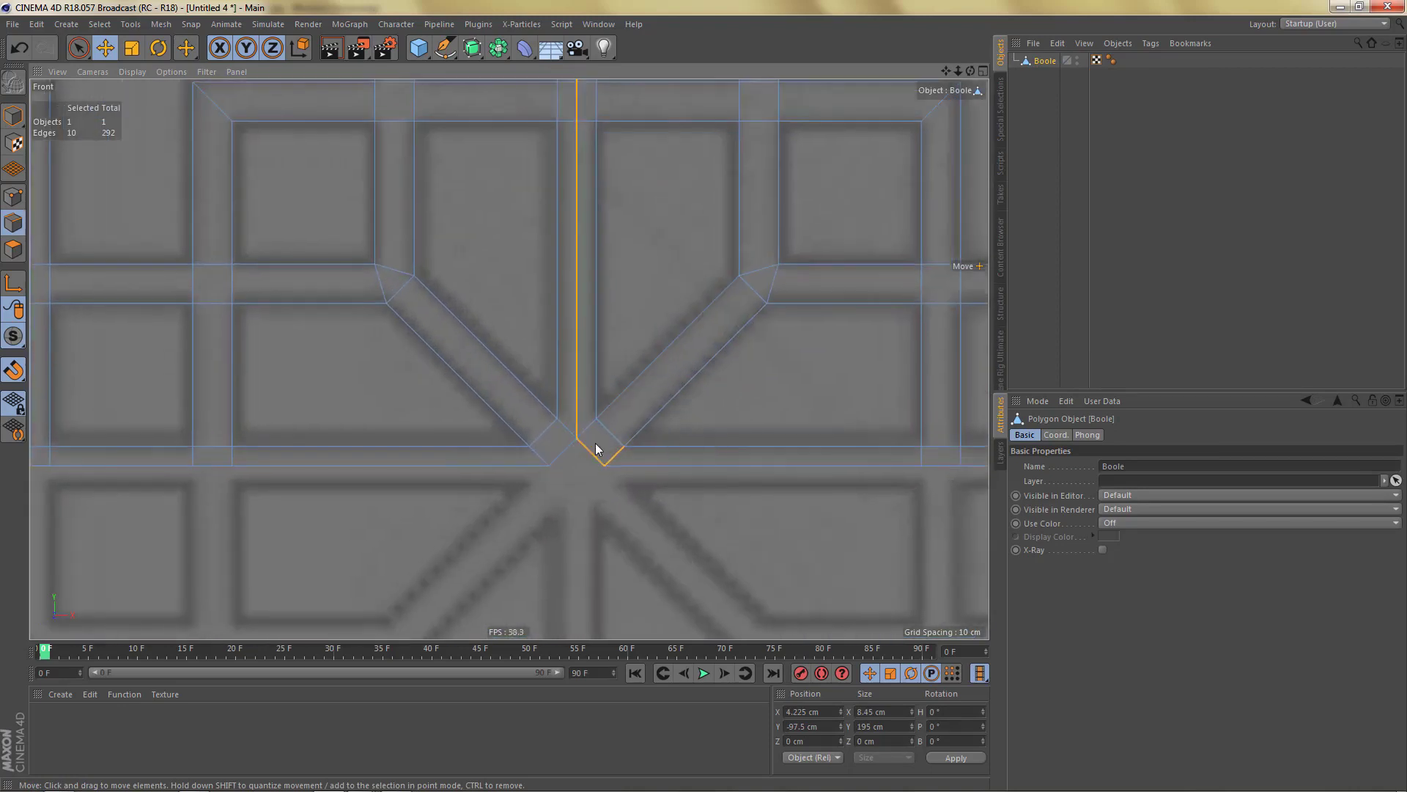
key(0)
ctrl+drag(563, 423, 640, 499)
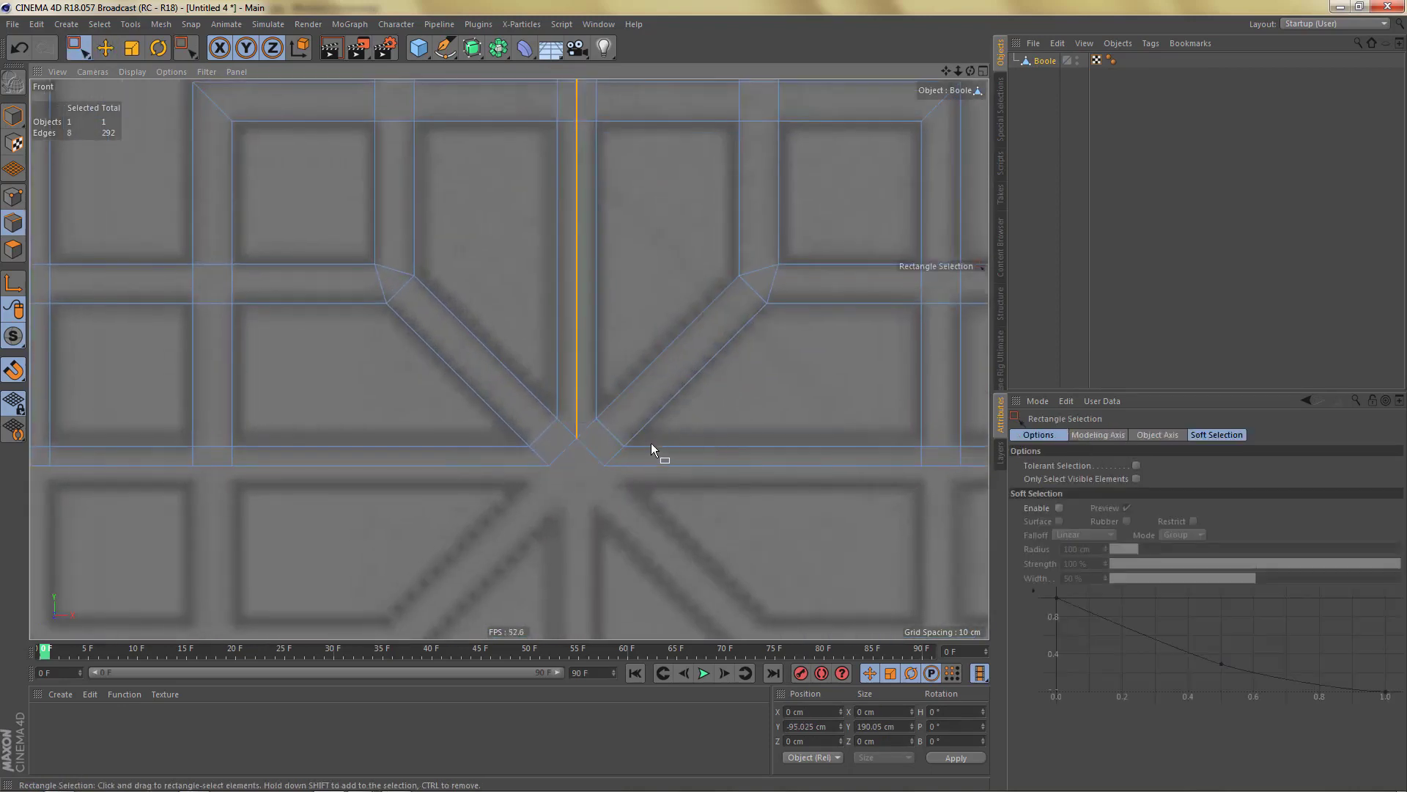
key(Delete)
scroll(616, 461, down, 5)
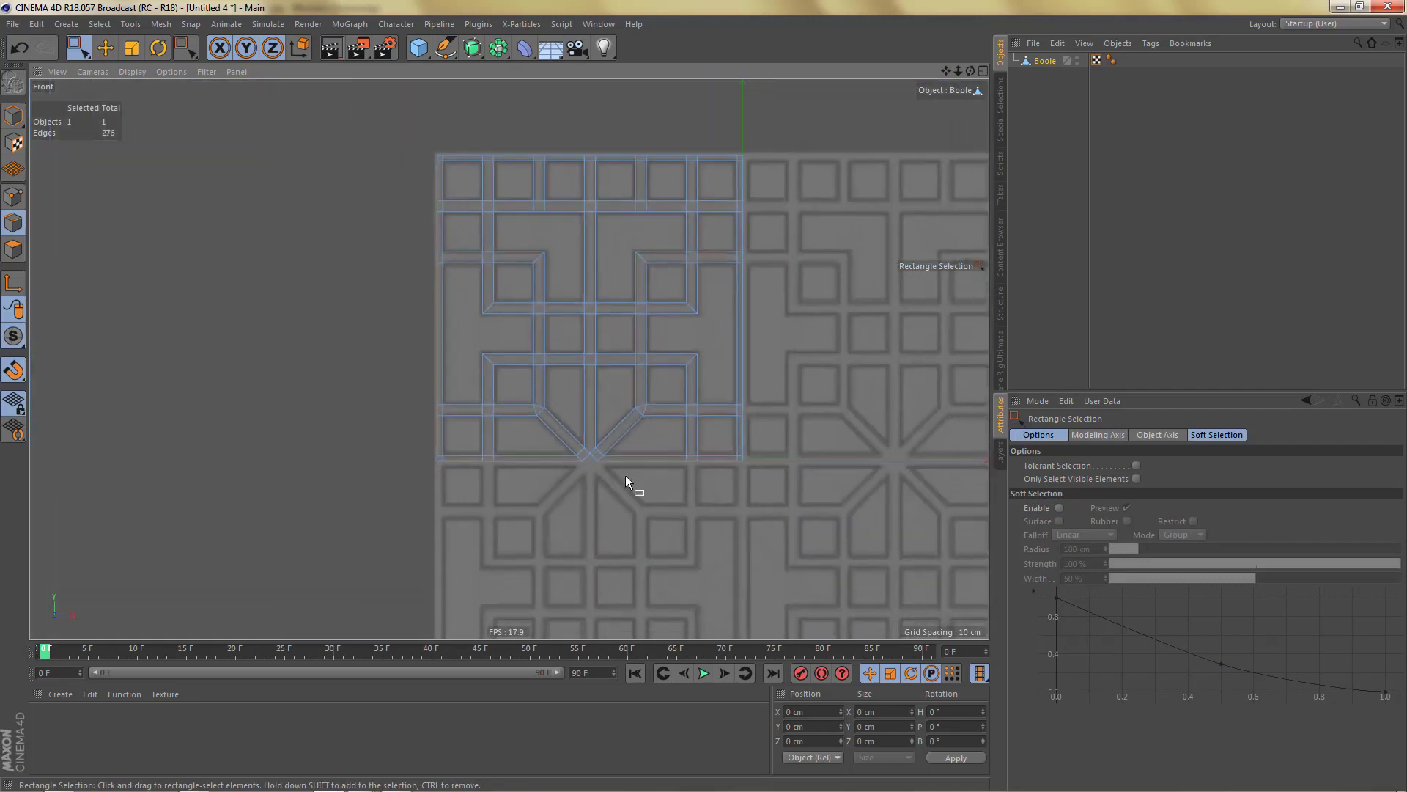
In model mode, move the Boole mesh's axis to the section's lower-right corner vertex.
key(Return)
alt+middle_drag(761, 258, 712, 374)
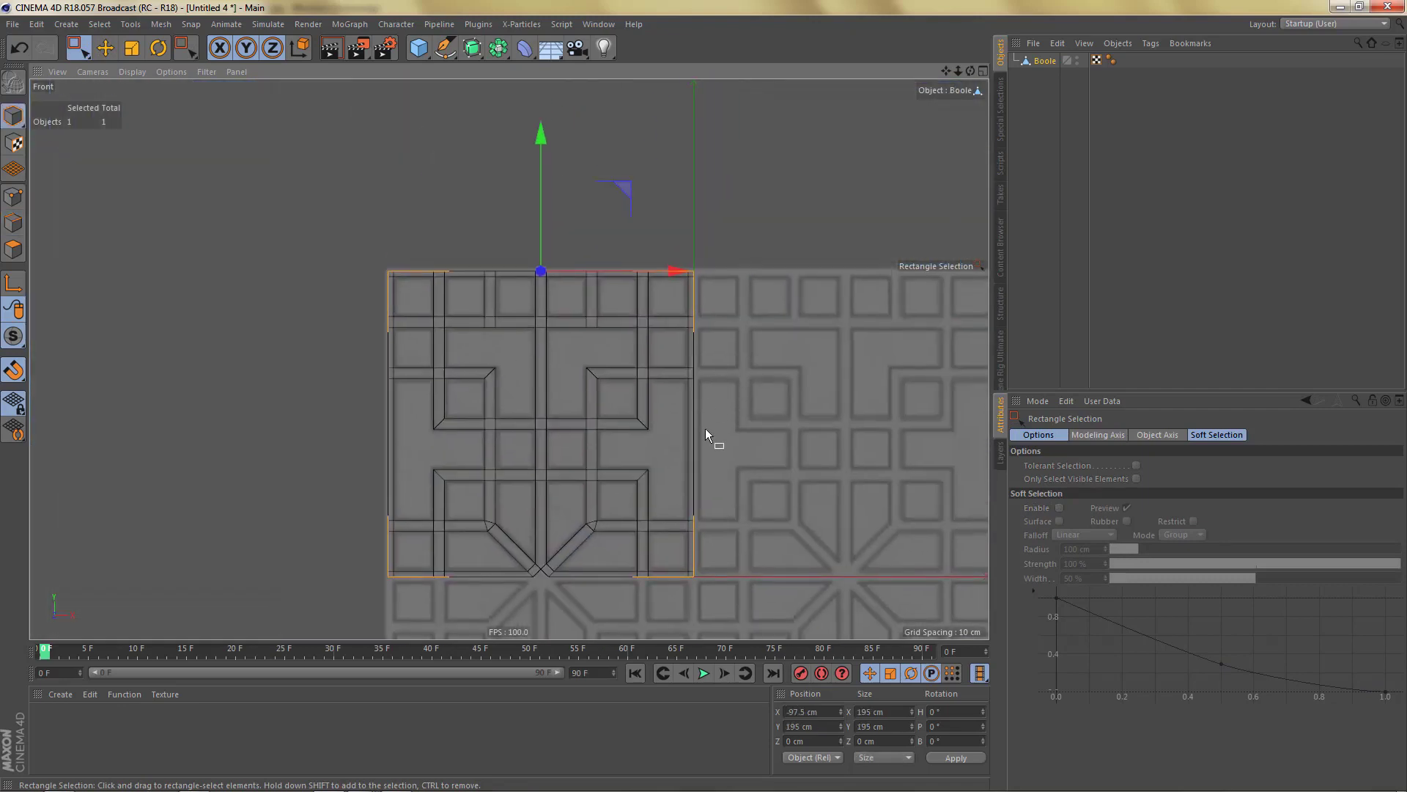
scroll(738, 493, up, 5)
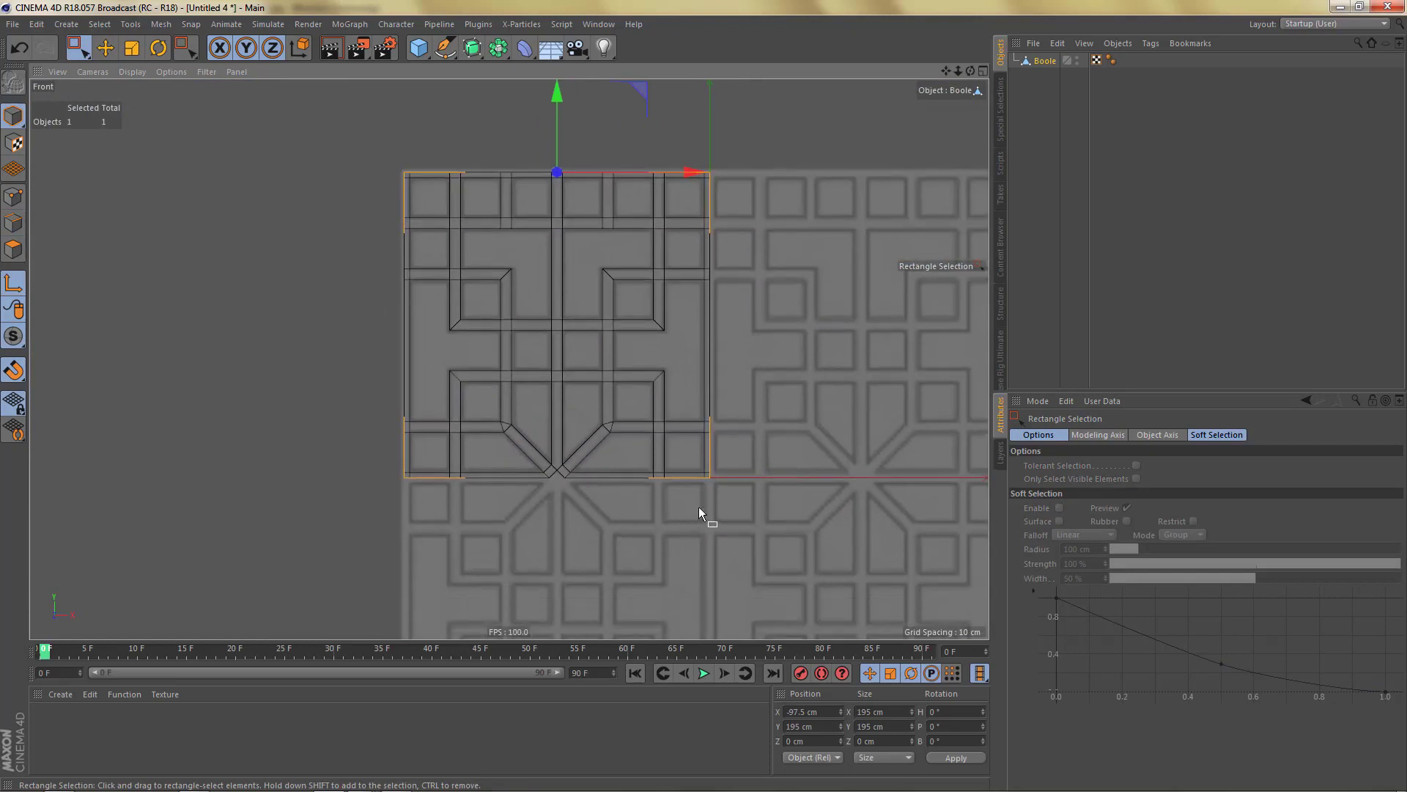
key(e)
drag(715, 477, 711, 445)
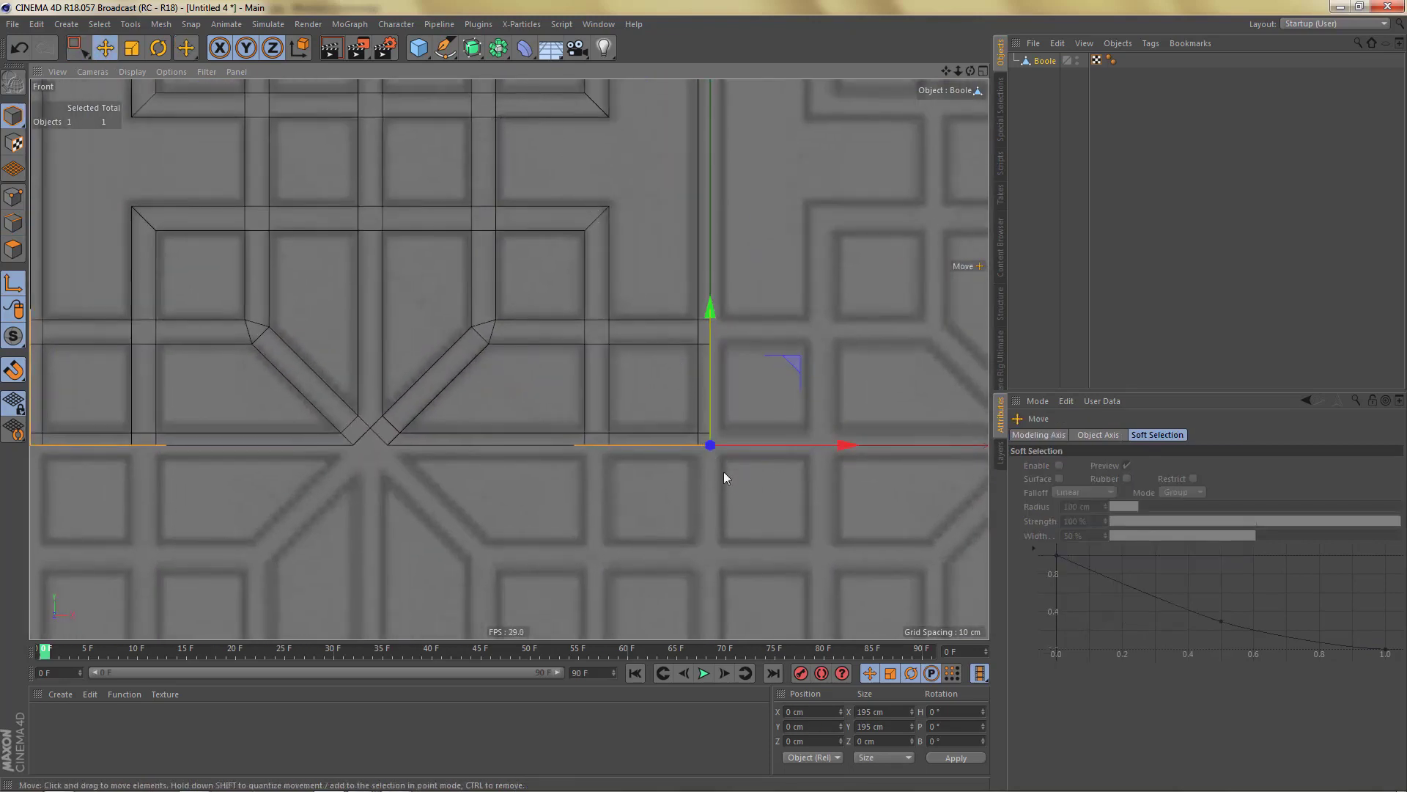
Nest the Boole mesh in two Symmetry objects, the inner one mirroring across ZY and the outer one across XZ.
scroll(724, 471, down, 5)
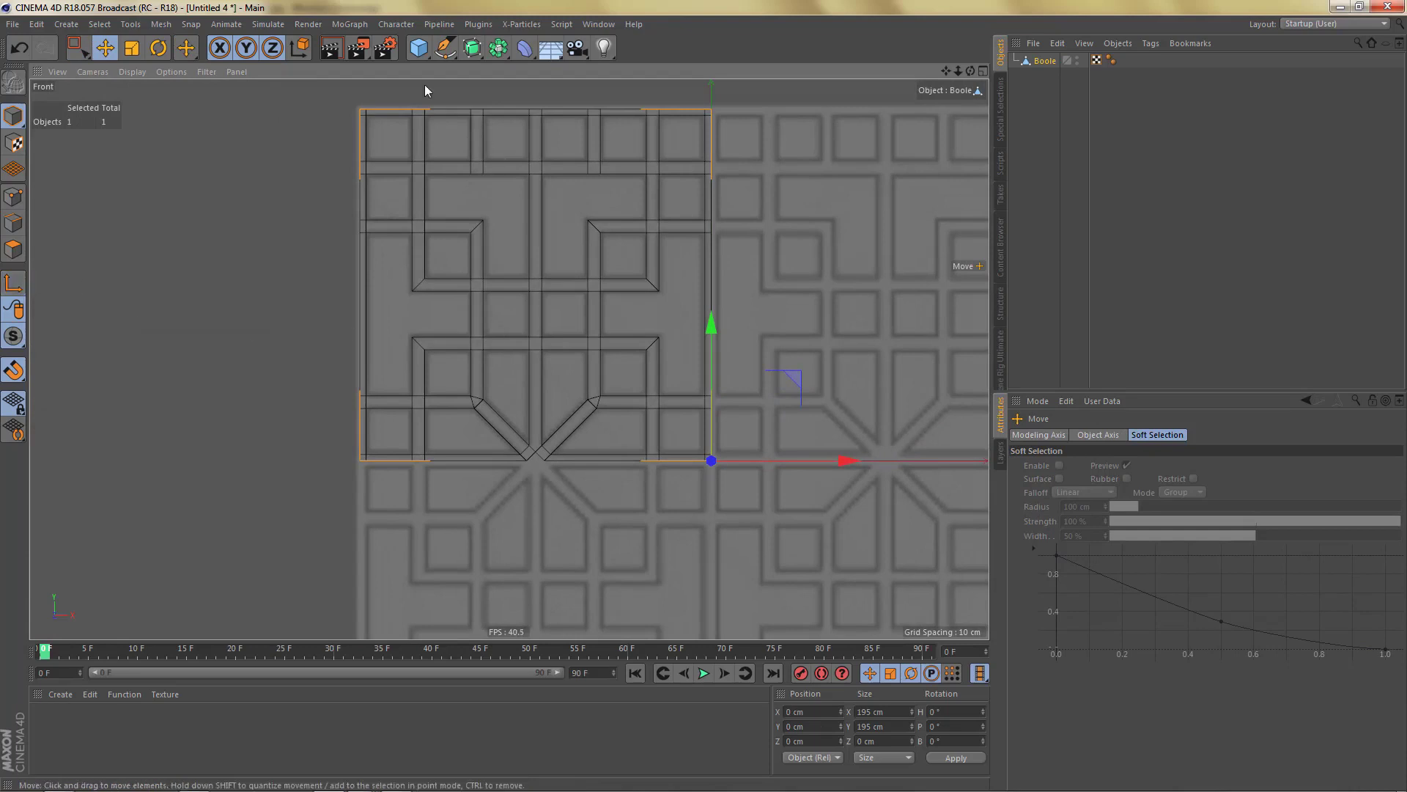
drag(498, 48, 662, 128)
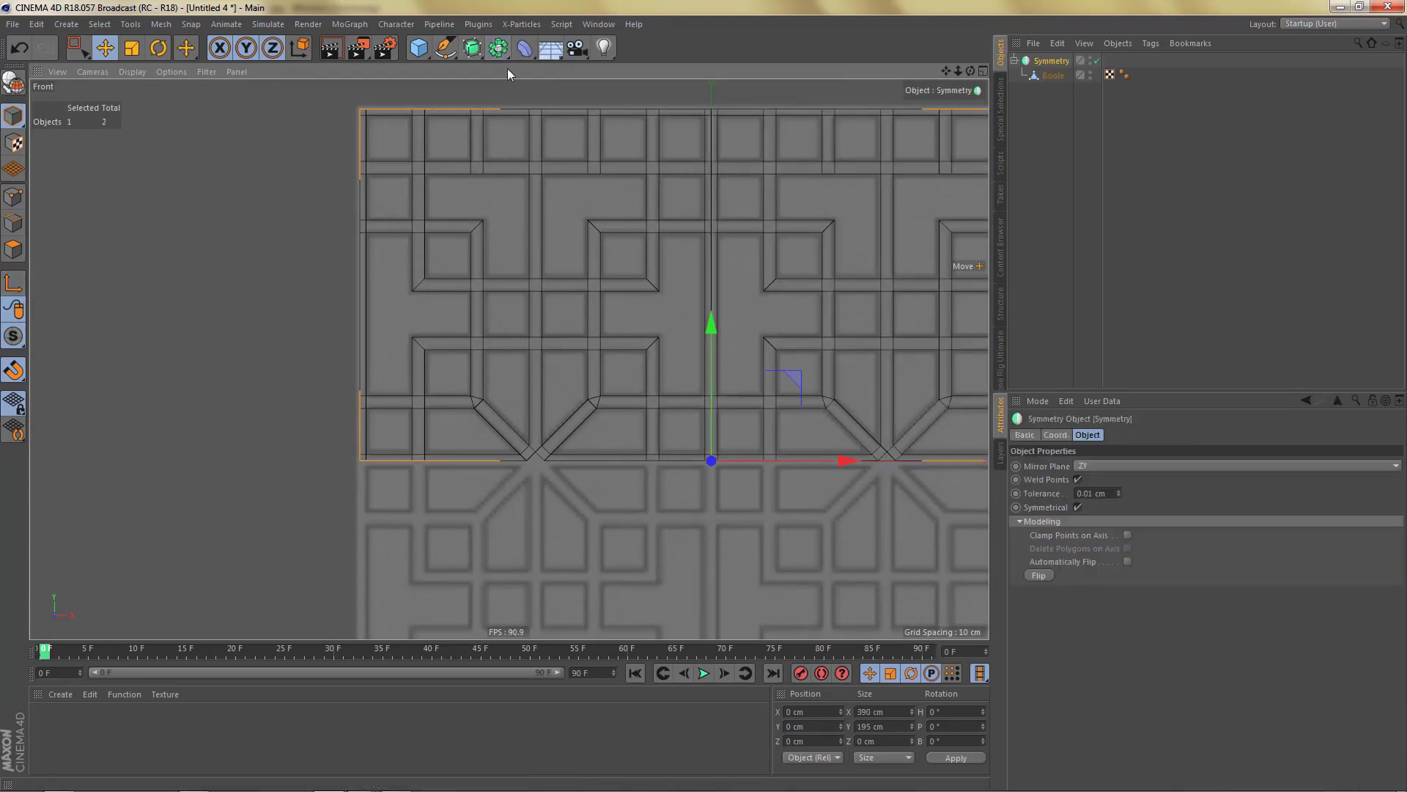
drag(498, 47, 666, 125)
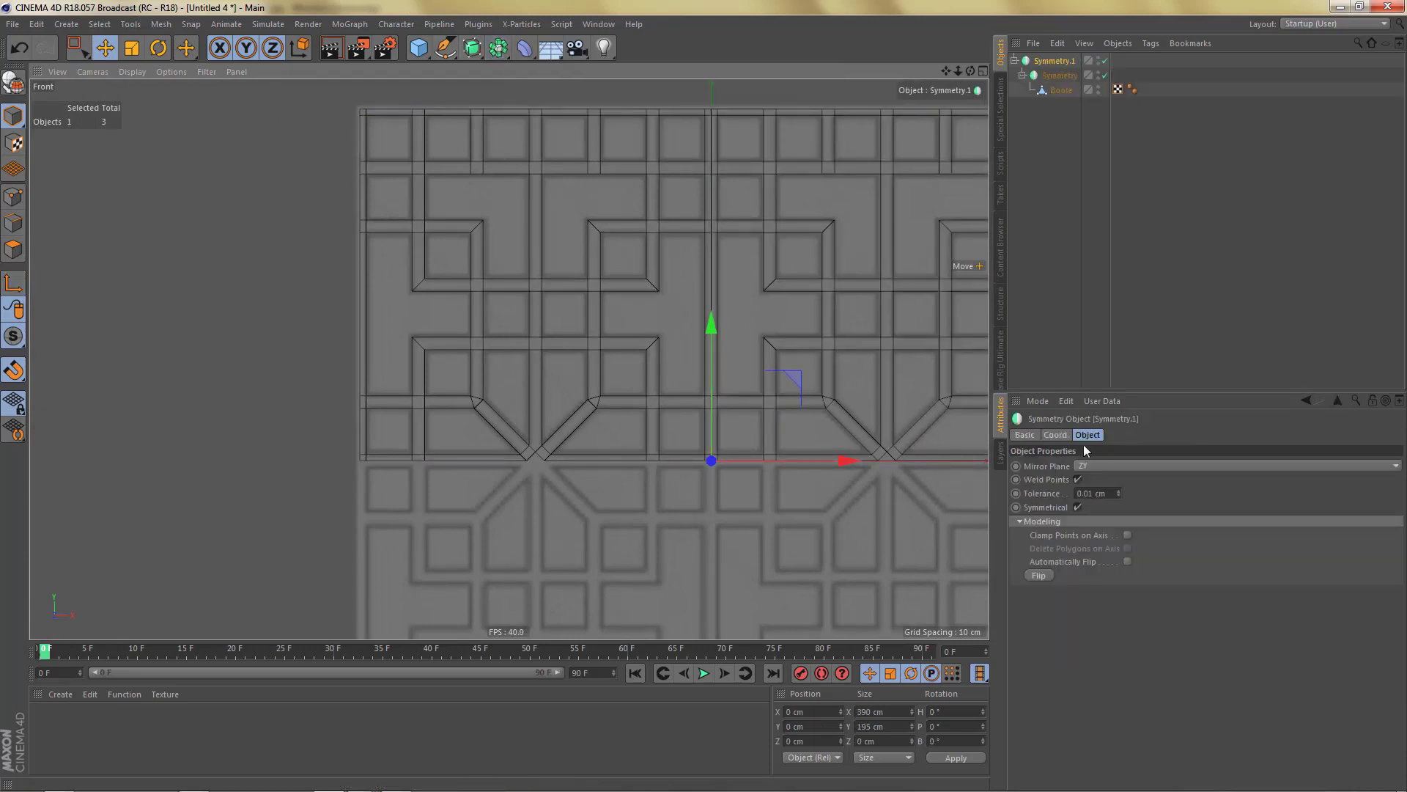
click(1090, 466)
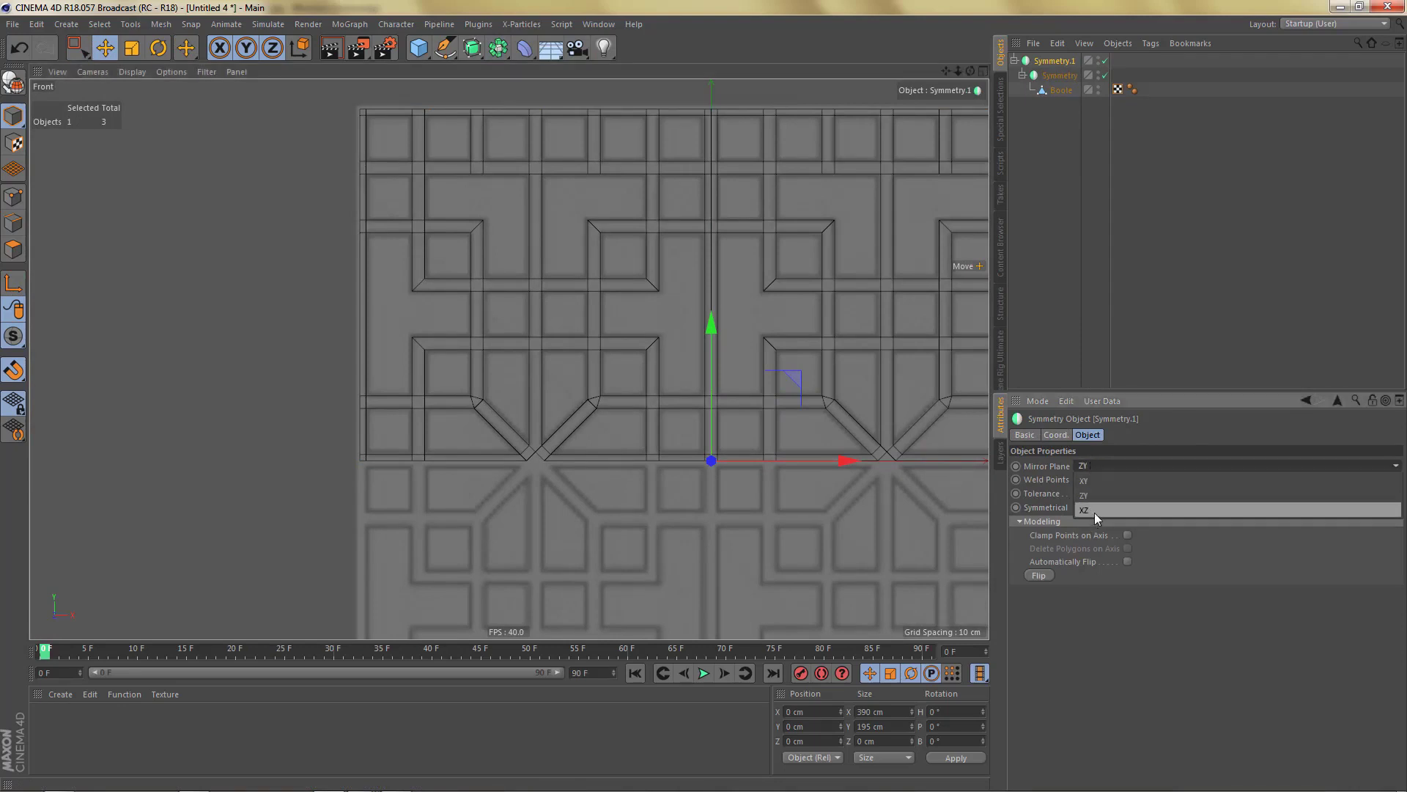
click(1093, 511)
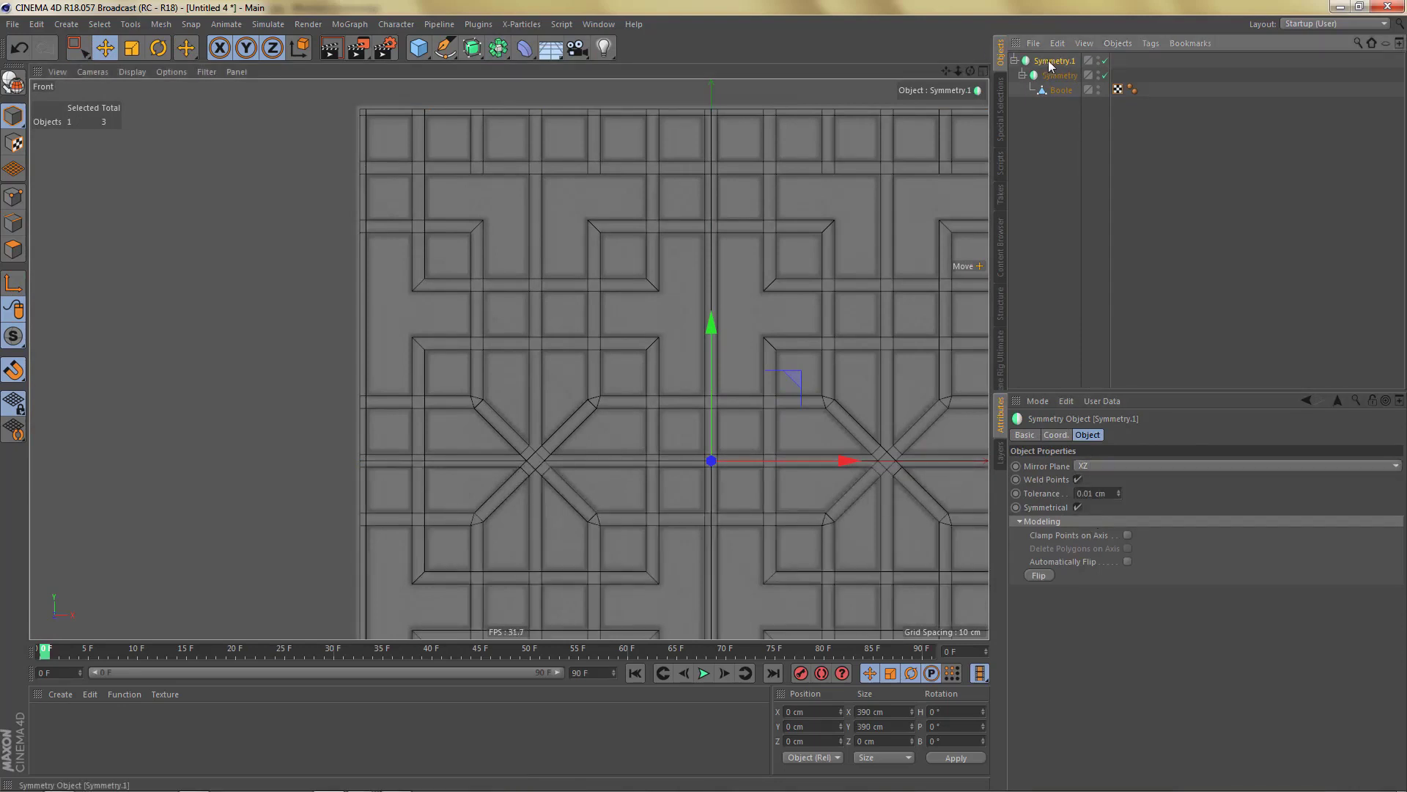
Make the nested Symmetry objects editable, pull the Boole mesh out of the hierarchy, and delete the leftover nulls.
key(c)
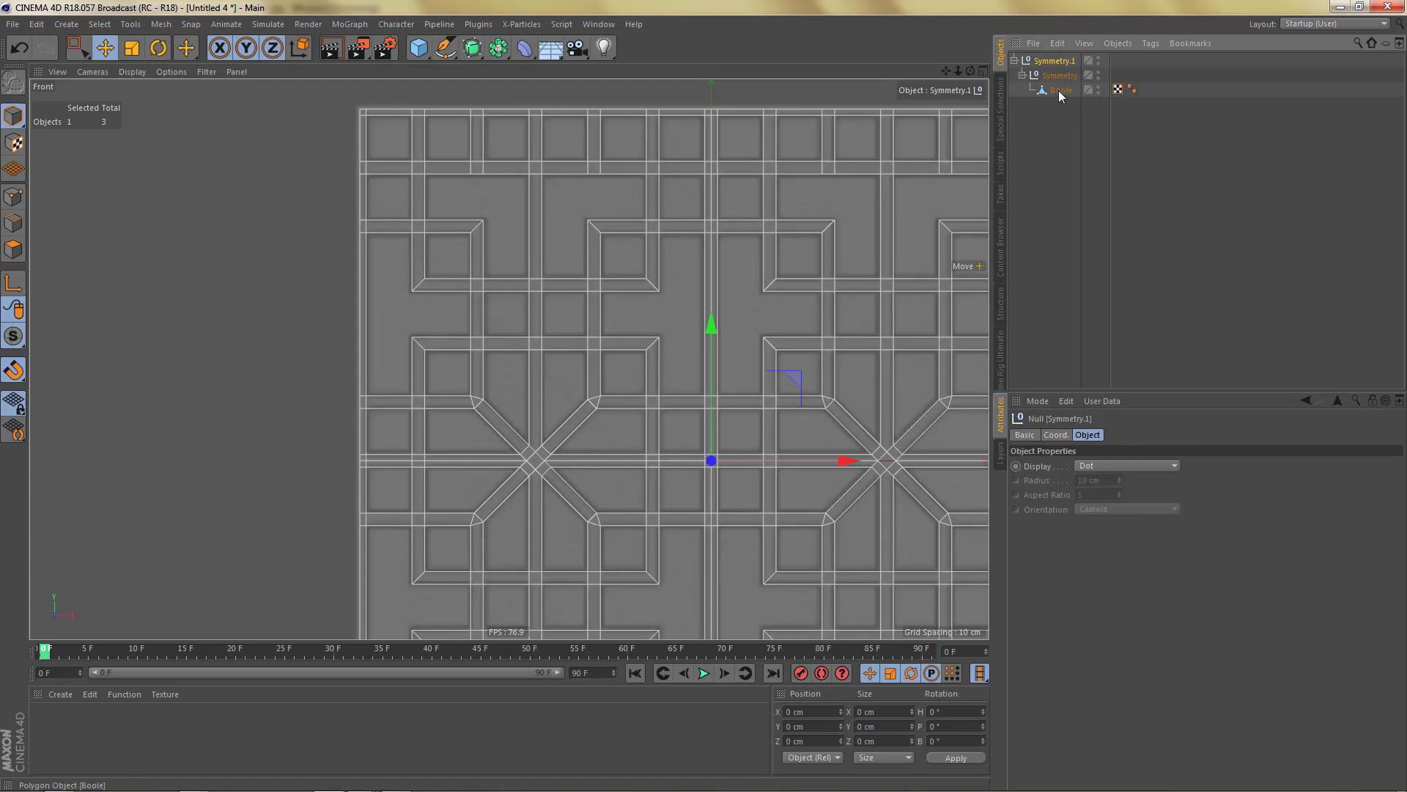
drag(1059, 94, 1055, 125)
click(1060, 62)
key(Delete)
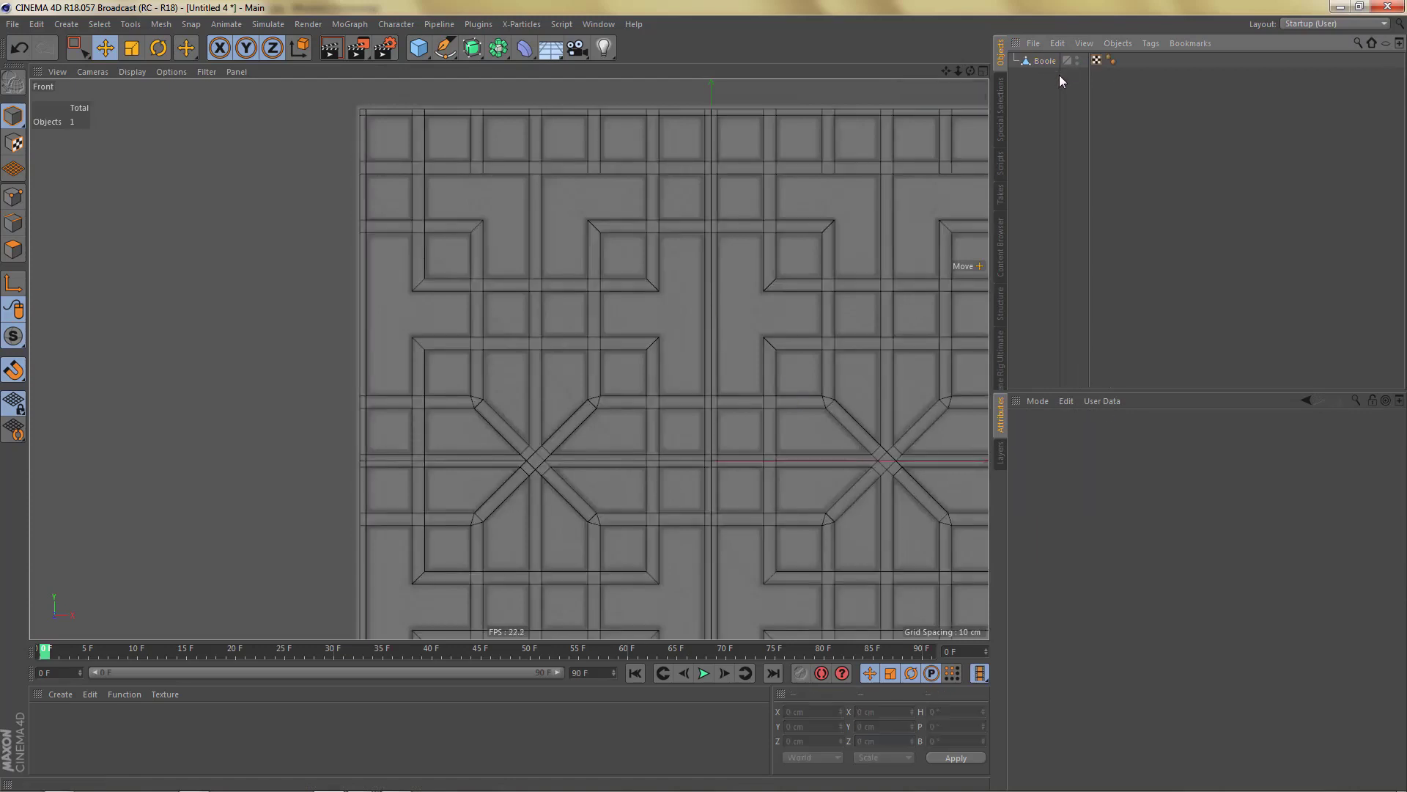
click(1046, 60)
In edge mode, loop-select the vertical seam down the middle of the full lattice and dissolve it.
alt+middle_drag(755, 315, 662, 323)
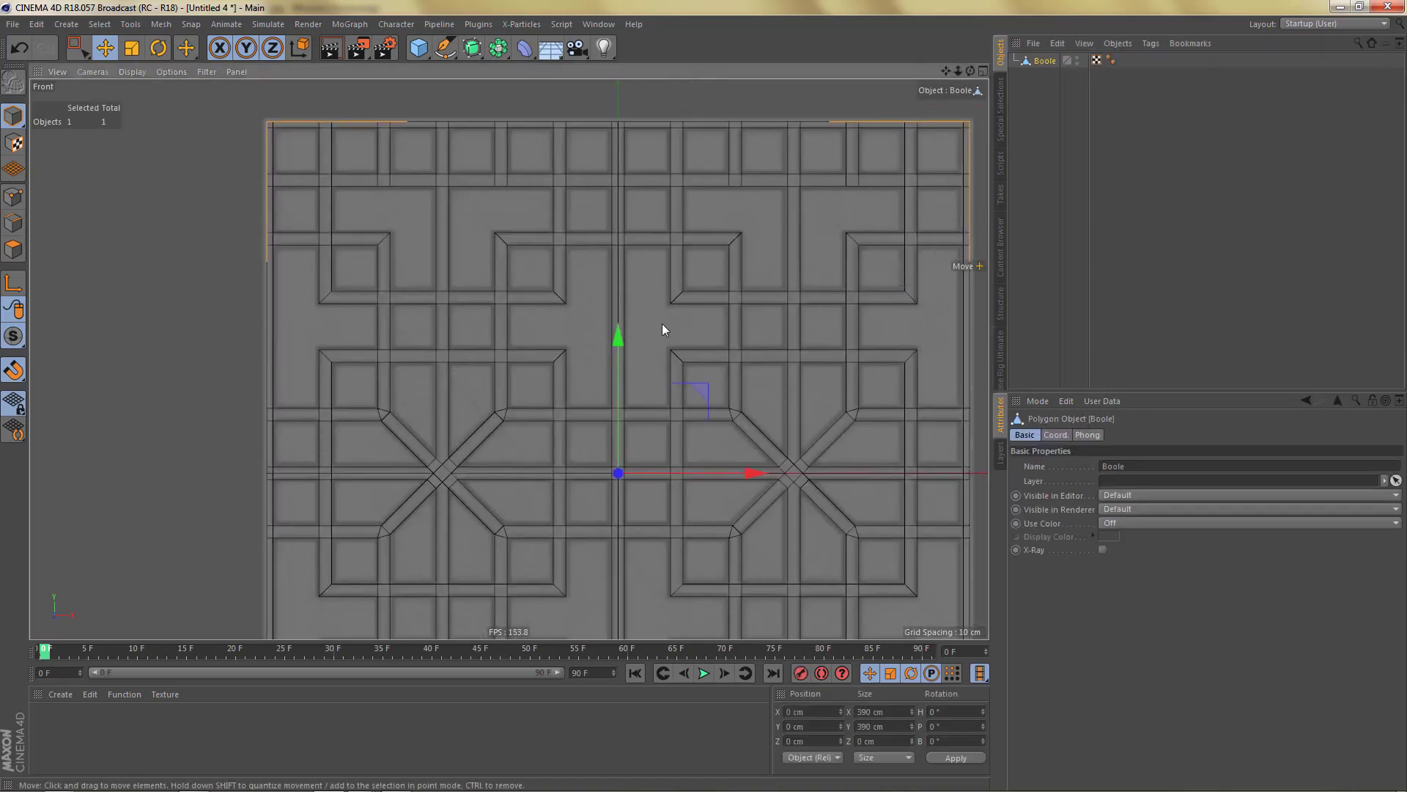
click(623, 198)
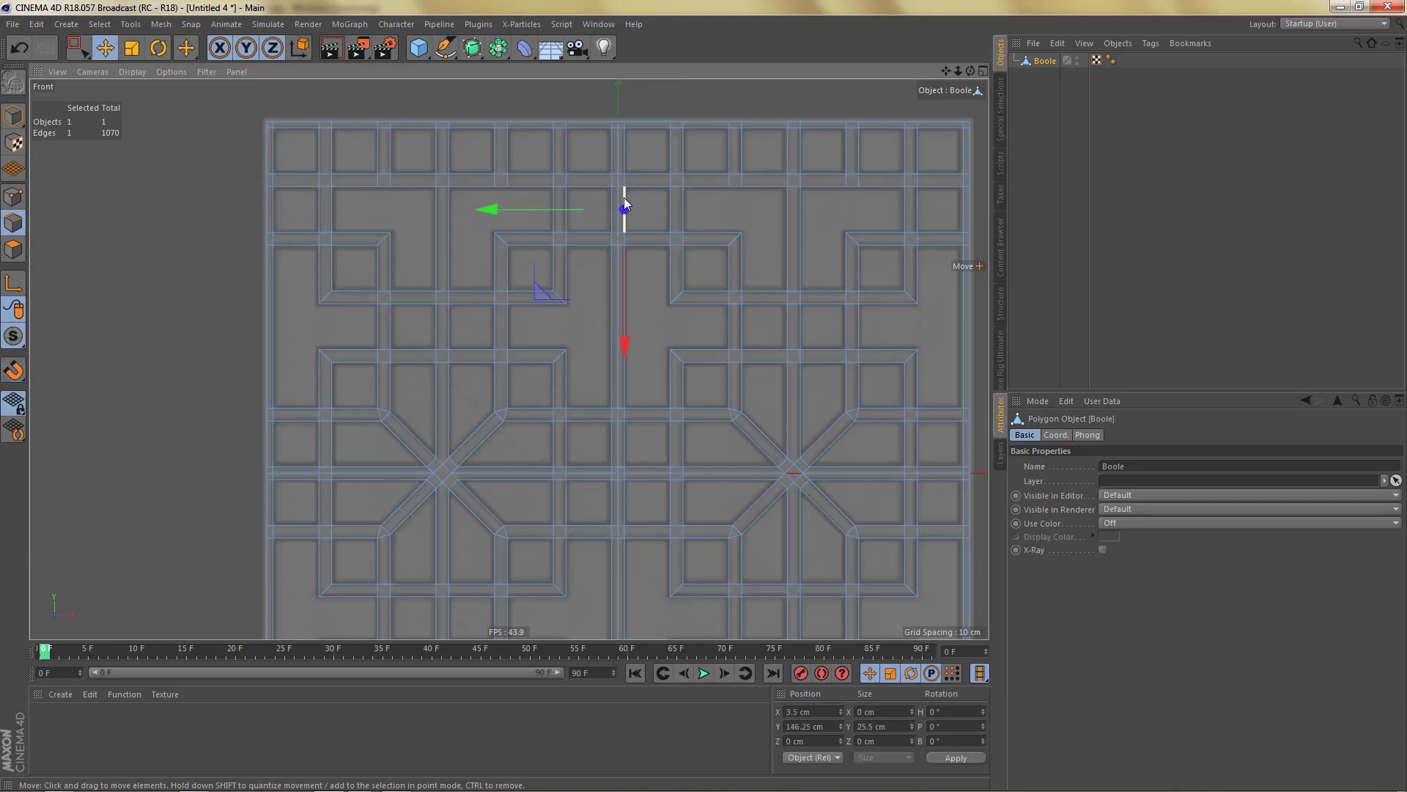
double_click(619, 153)
scroll(738, 266, down, 2)
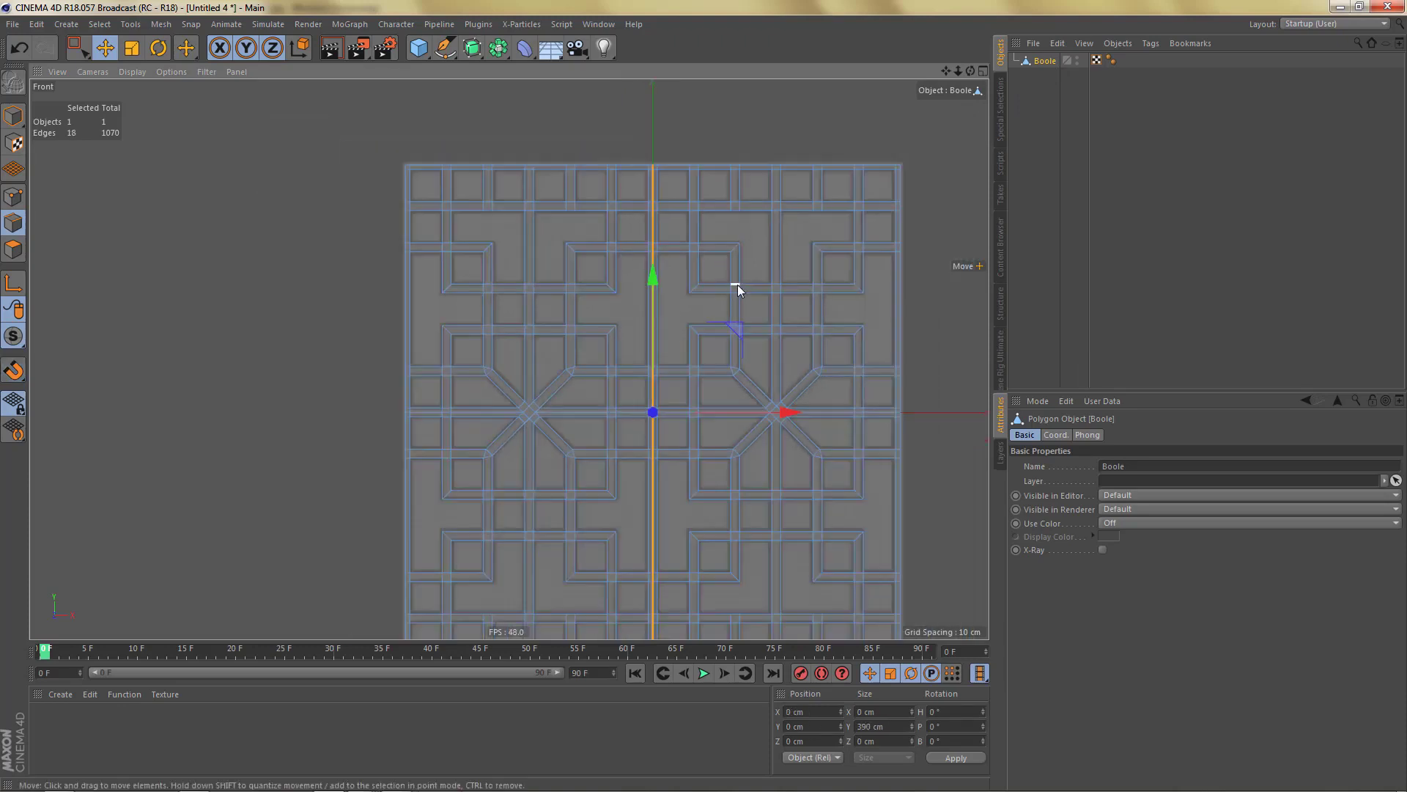
key(m)
key(n)
Loop-select the horizontal seam across the lattice, deselect the edges at both star junctions, and dissolve the remaining seam edges.
scroll(717, 433, up, 5)
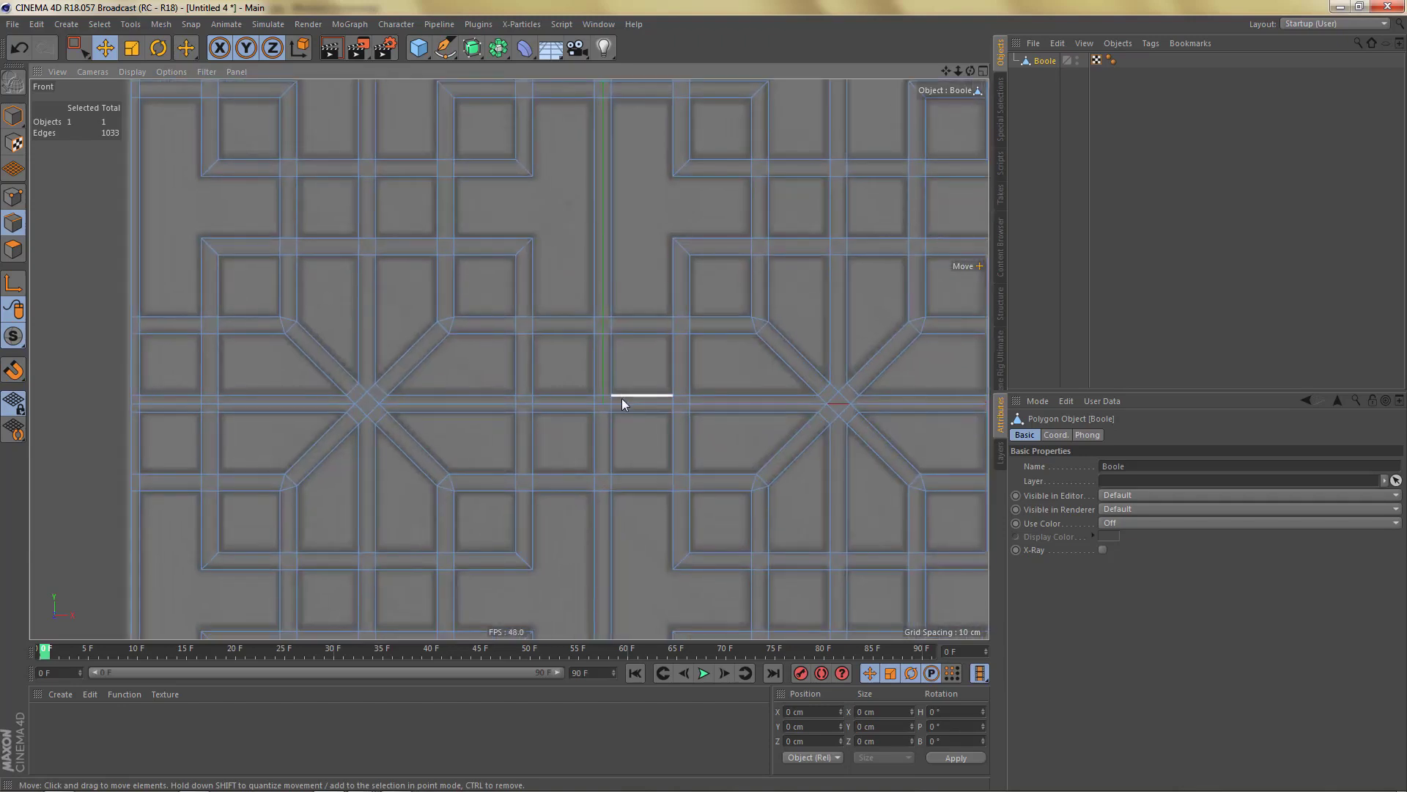
double_click(626, 402)
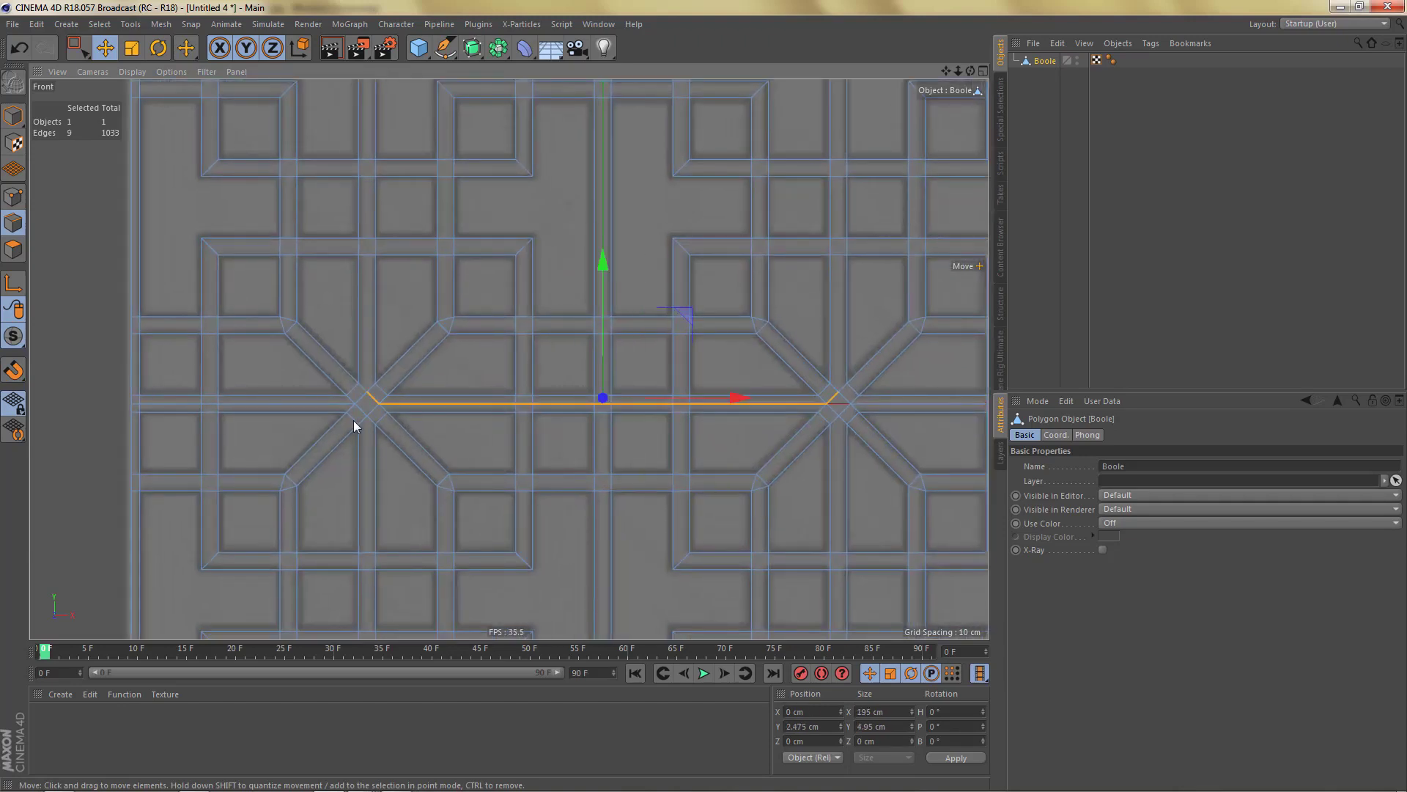
shift+double_click(267, 403)
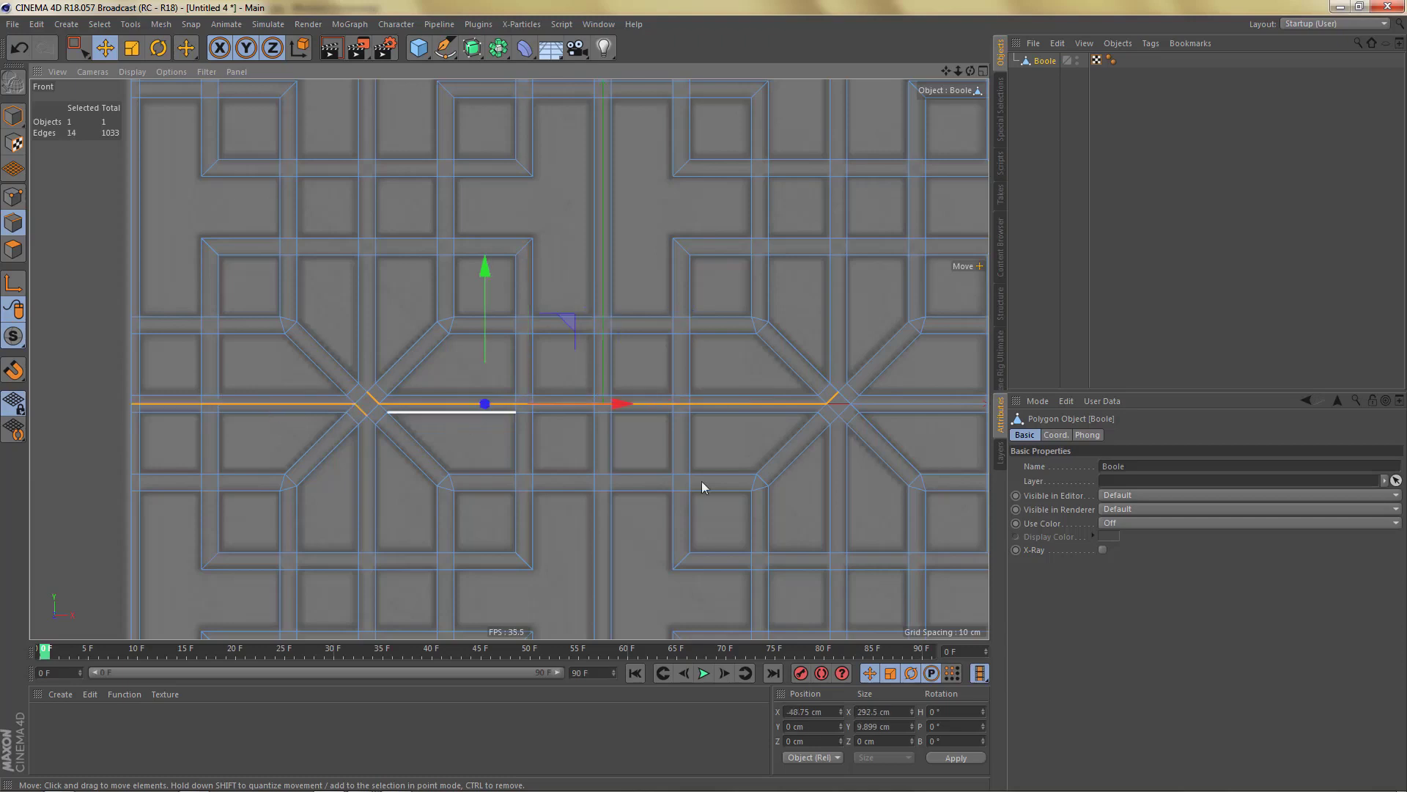
shift+double_click(887, 406)
key(0)
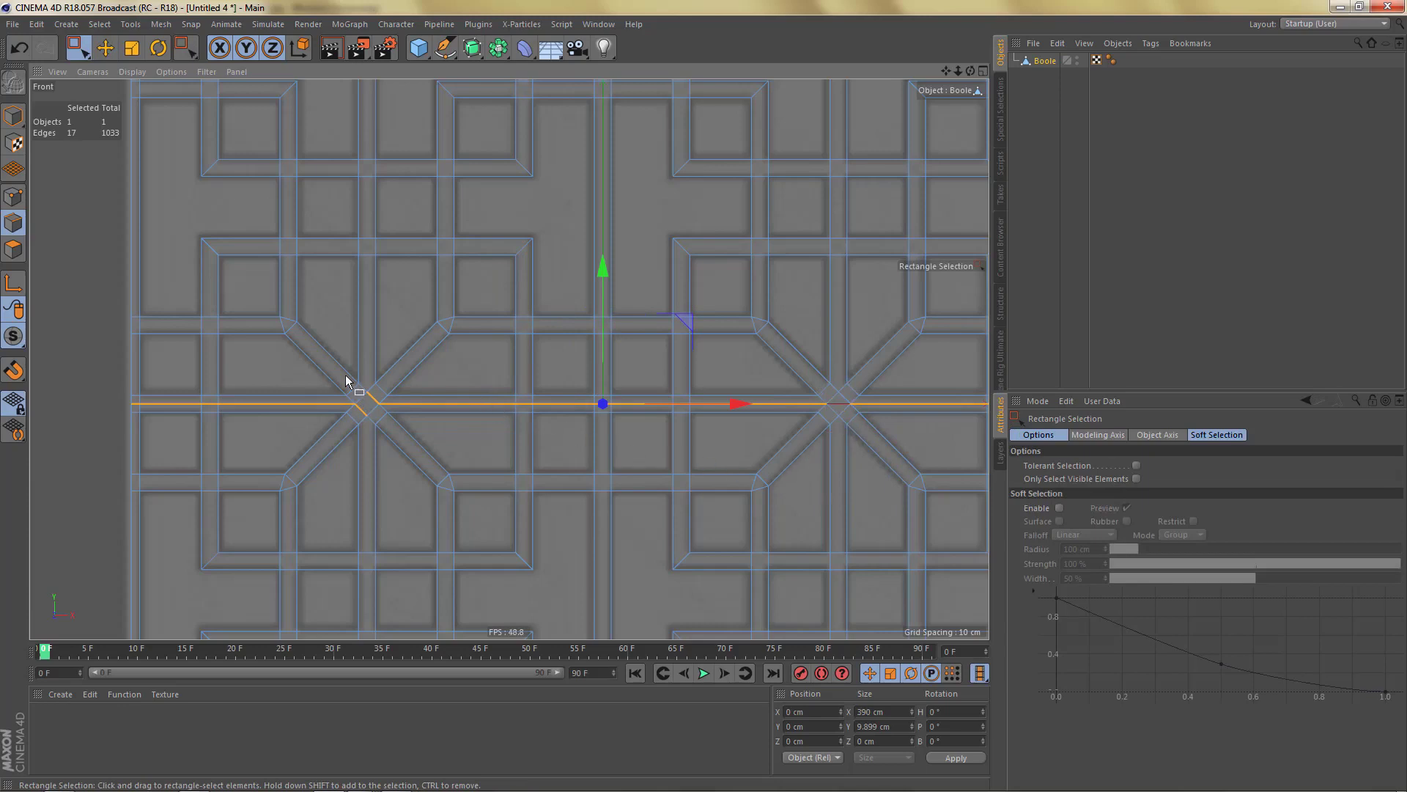
drag(346, 381, 456, 463)
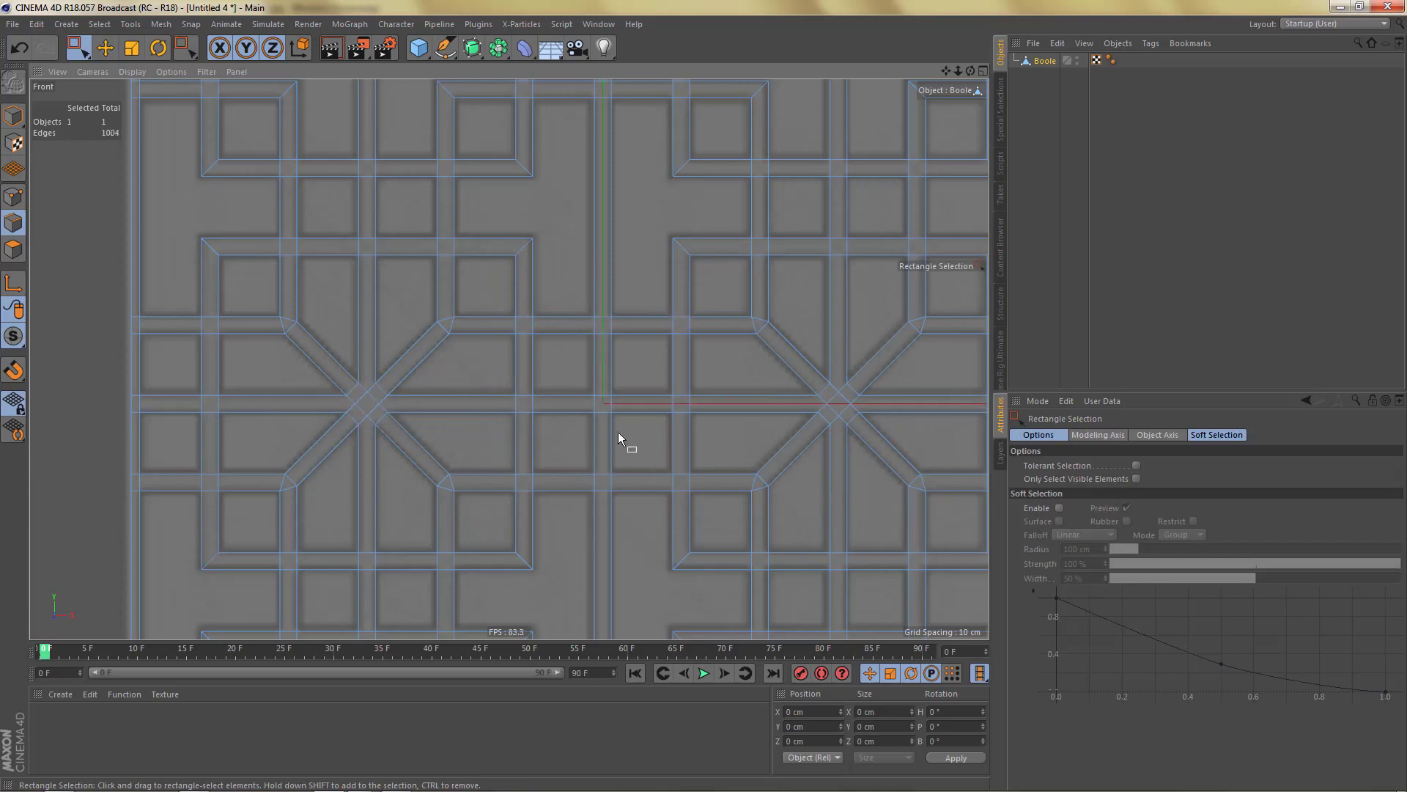
In the perspective view, fill the diamond holes at the centres of both star junctions using Close Polygon Hole.
scroll(644, 394, down, 5)
middle_click(644, 371)
middle_click(415, 245)
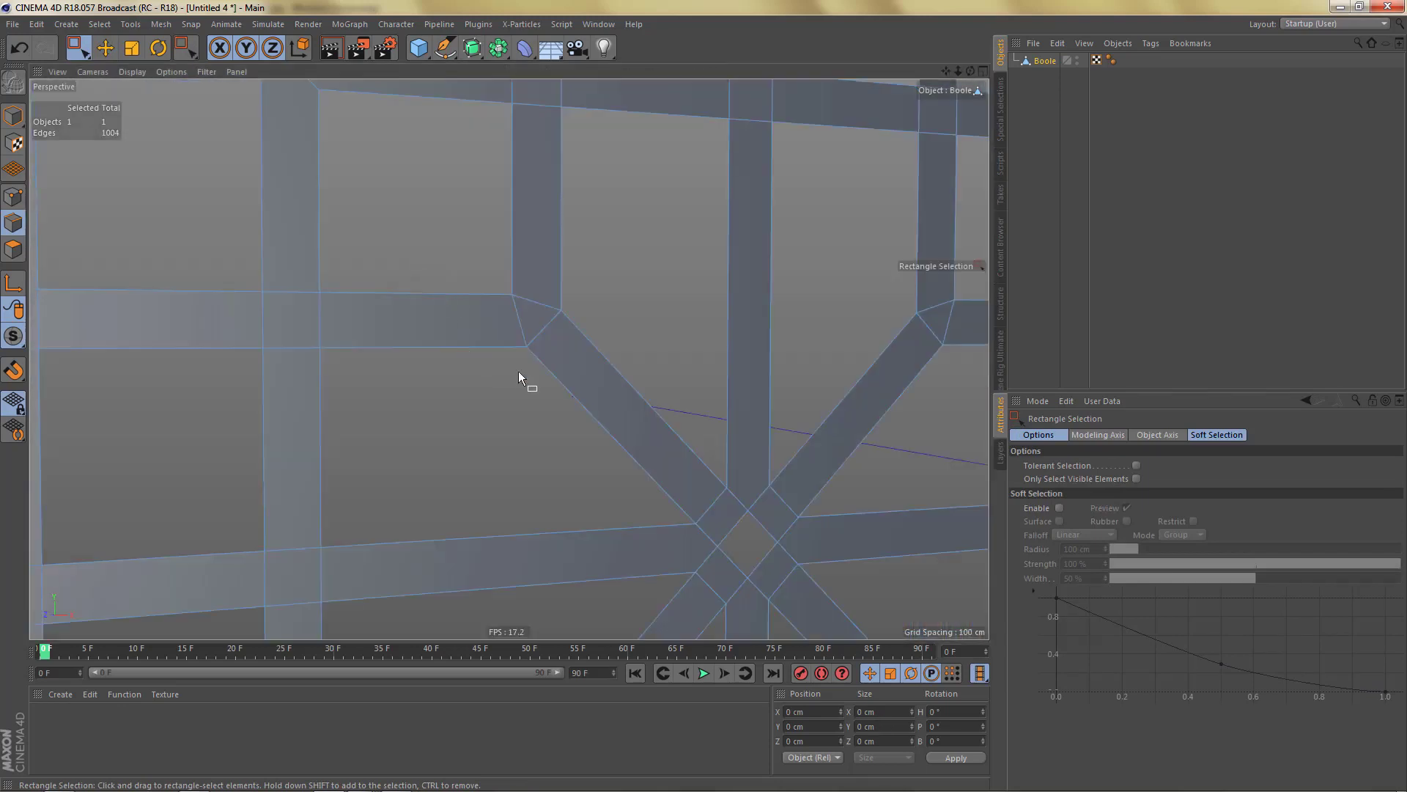
alt+middle_drag(519, 372, 423, 297)
right_click(865, 329)
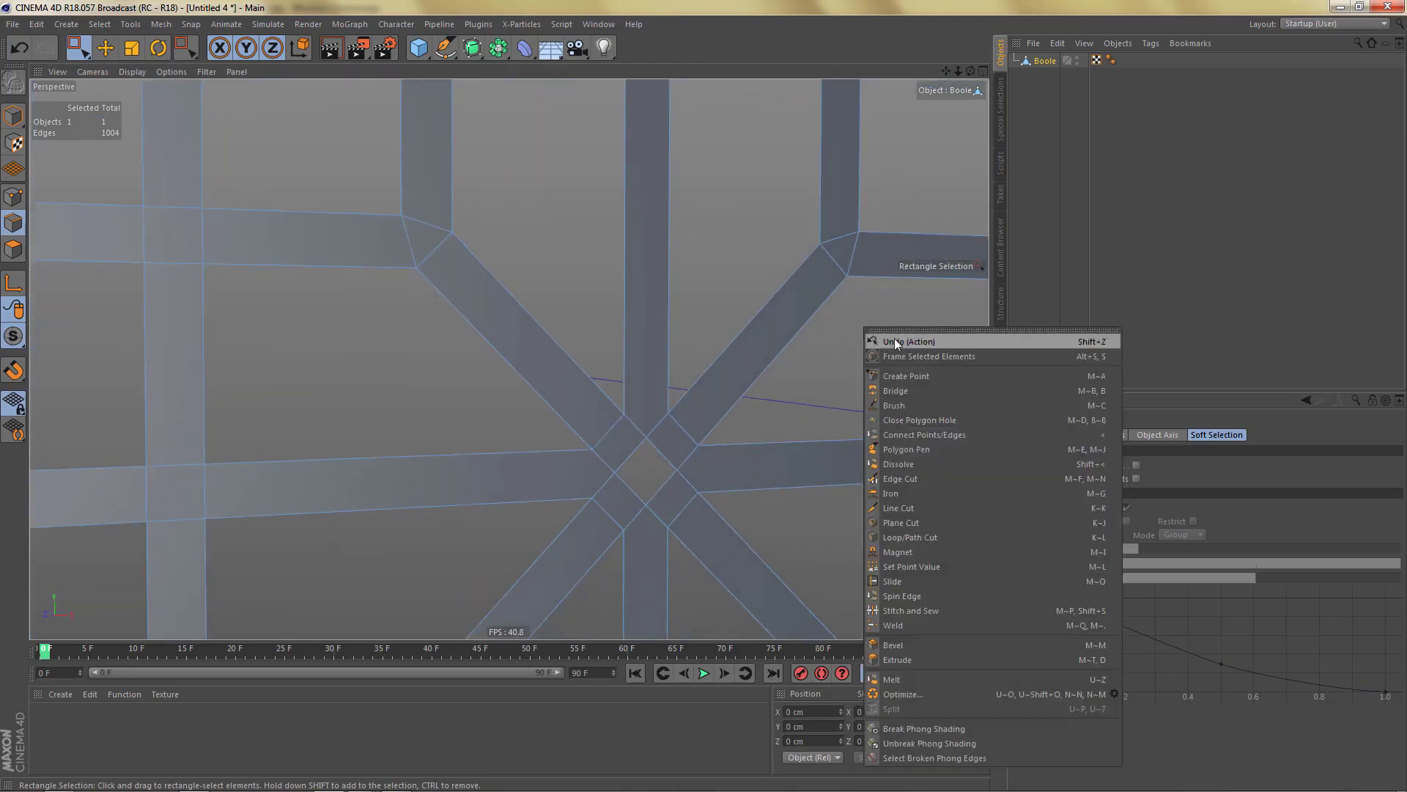
click(943, 420)
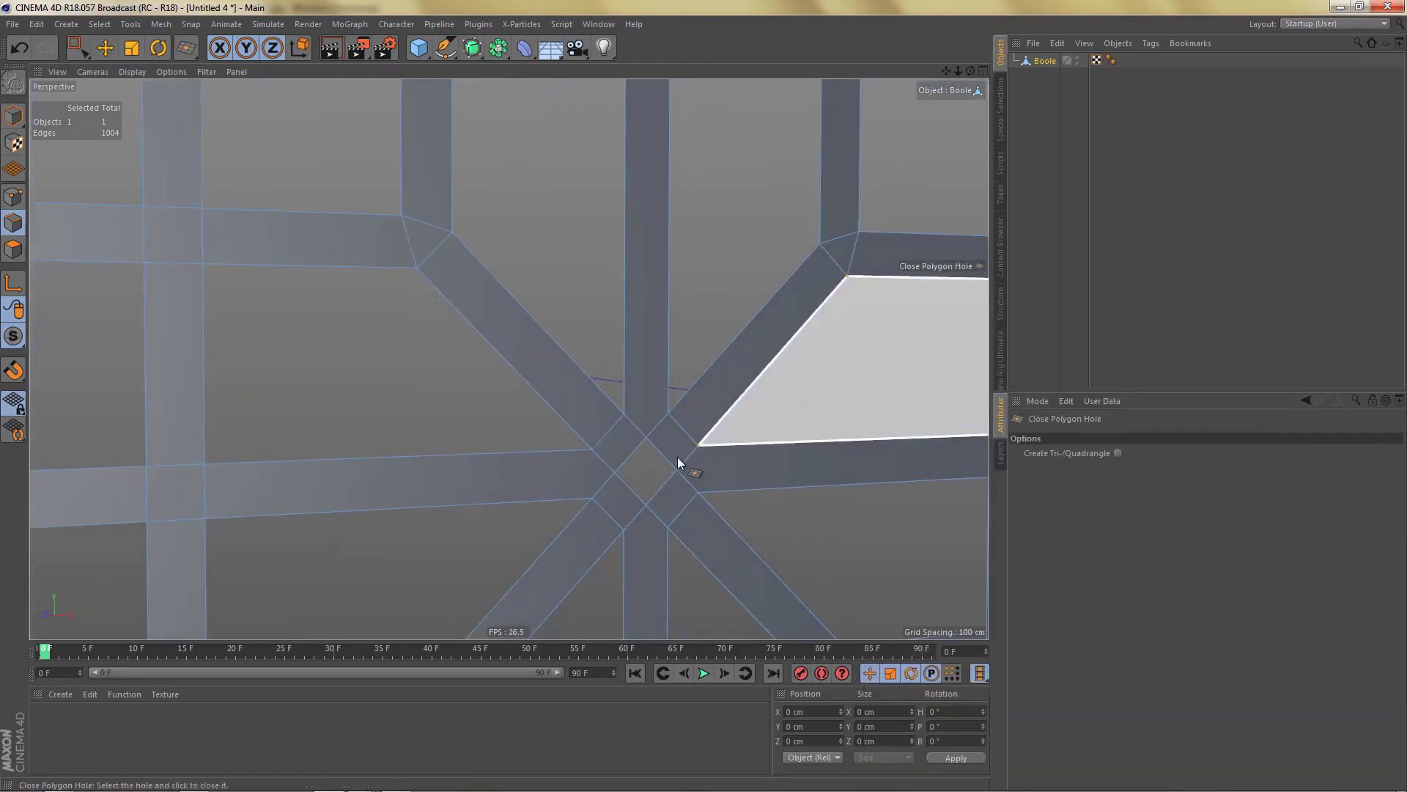
scroll(664, 456, down, 3)
alt+middle_drag(635, 443, 110, 434)
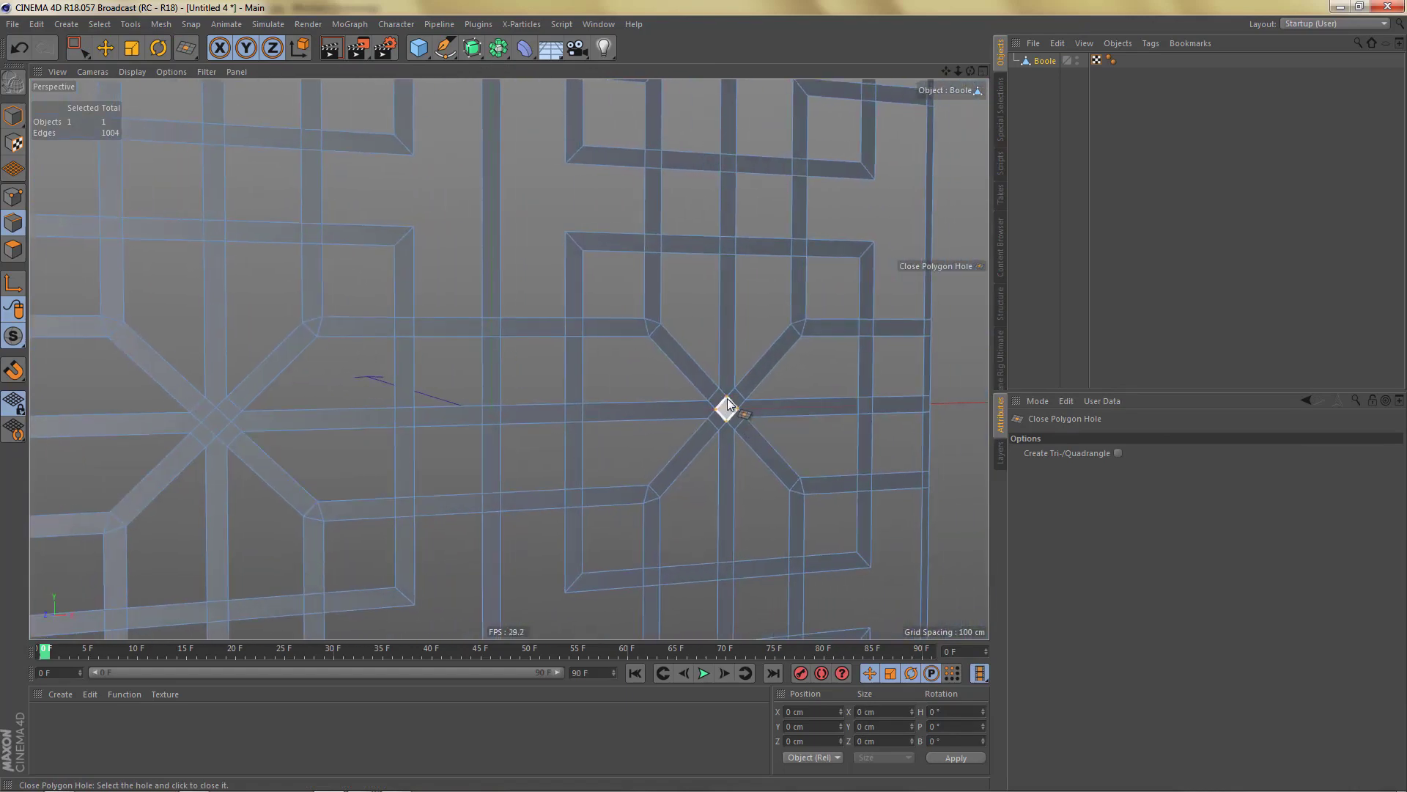
scroll(634, 382, up, 3)
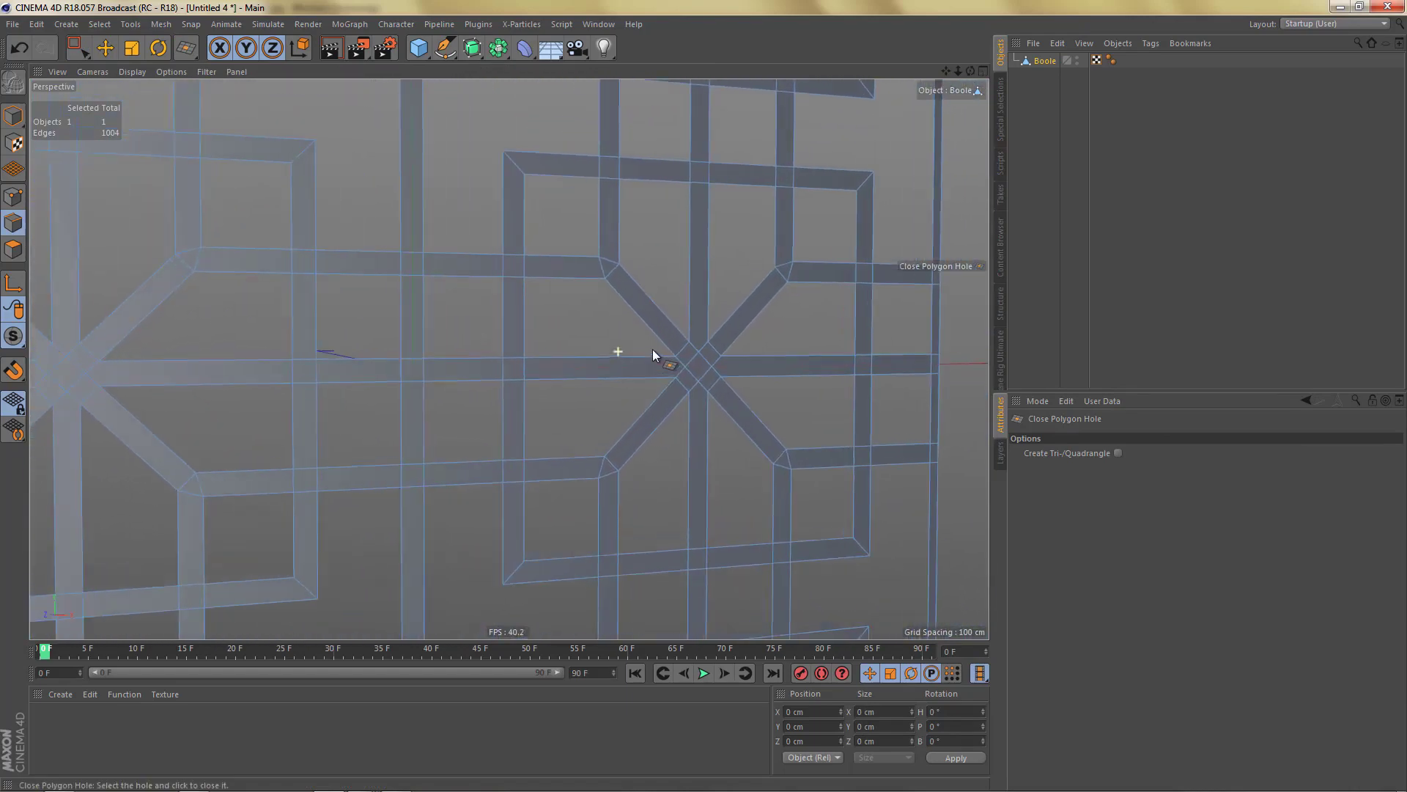
scroll(612, 375, down, 3)
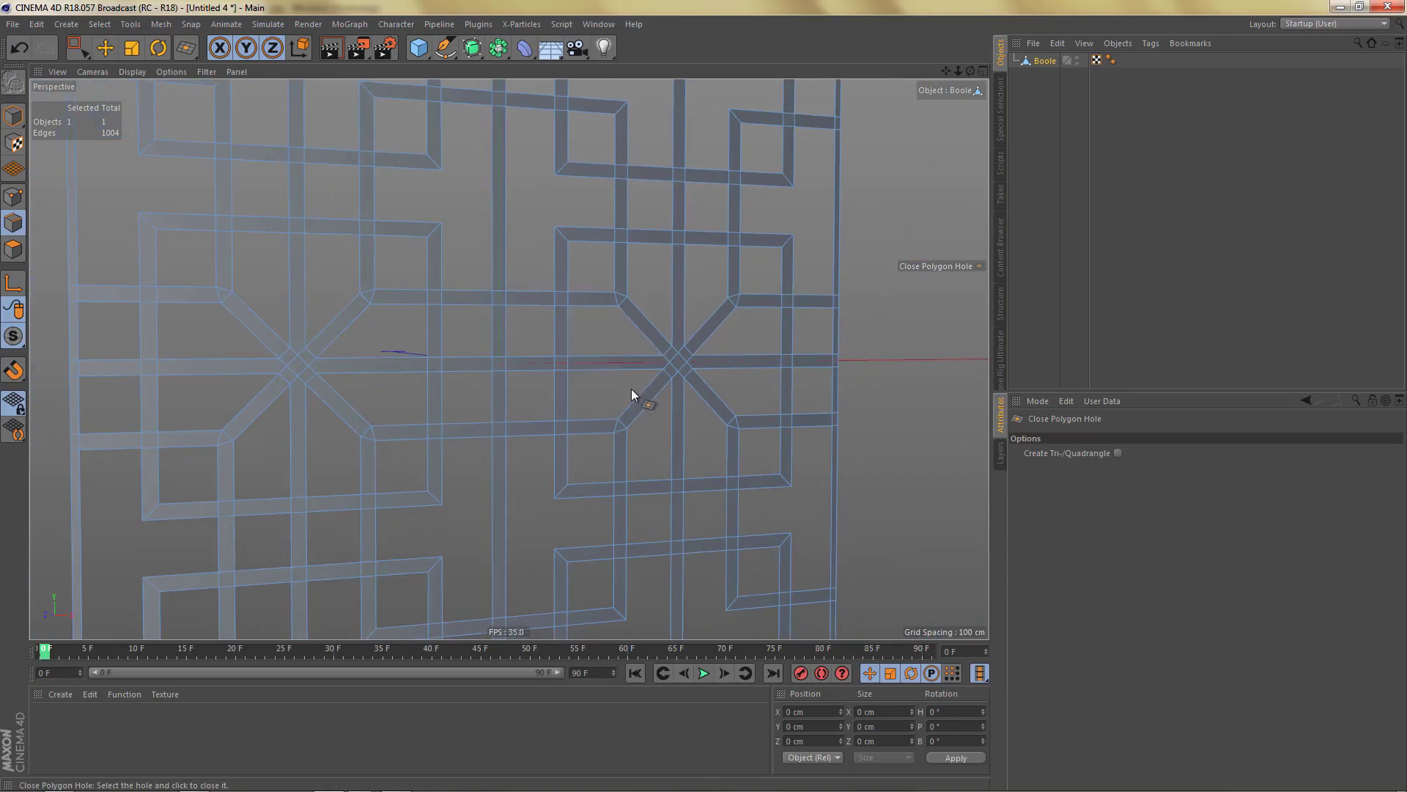
In point mode, select the eight outer corner points around the left star's centre and connect them with edges.
alt+middle_drag(631, 389, 658, 394)
key(Return)
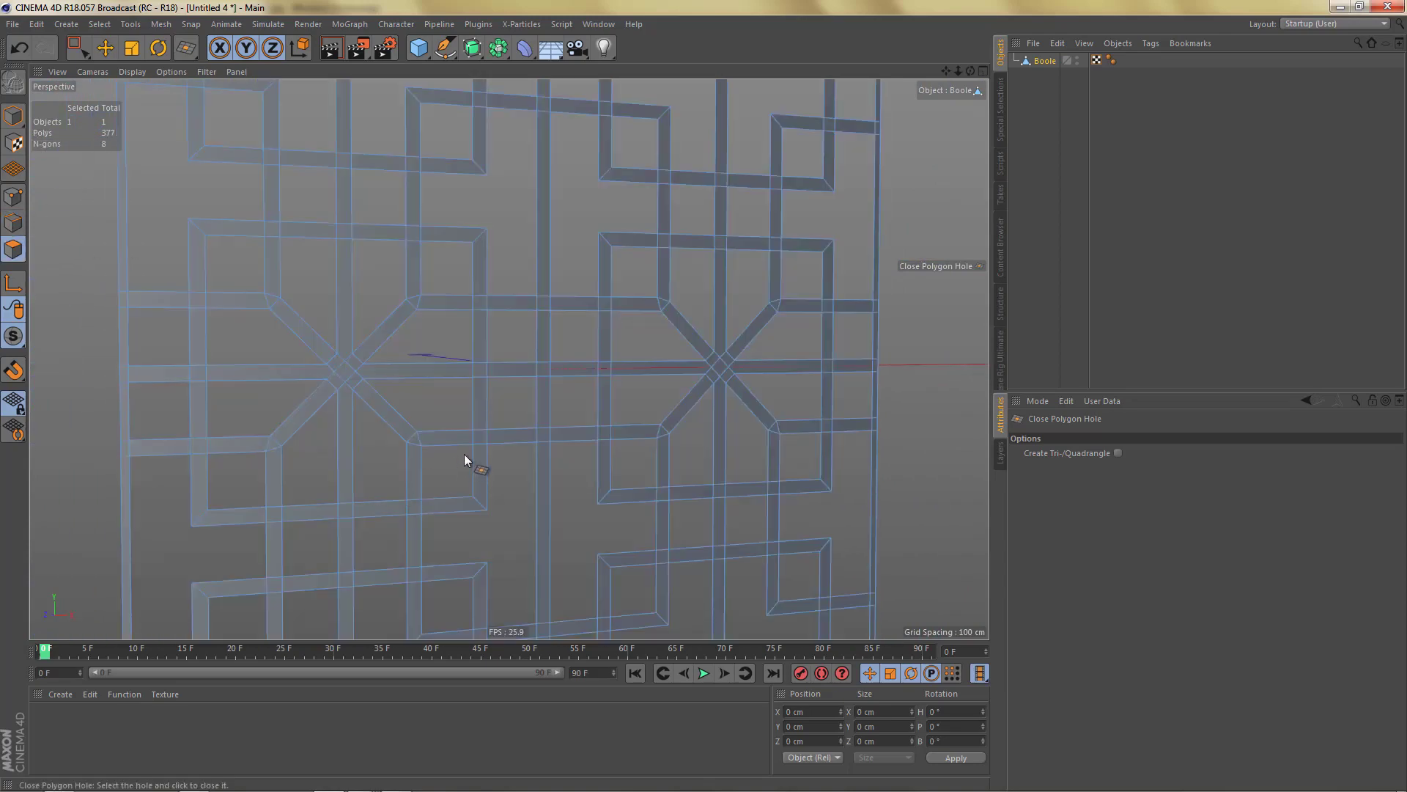
key(e)
scroll(388, 458, up, 2)
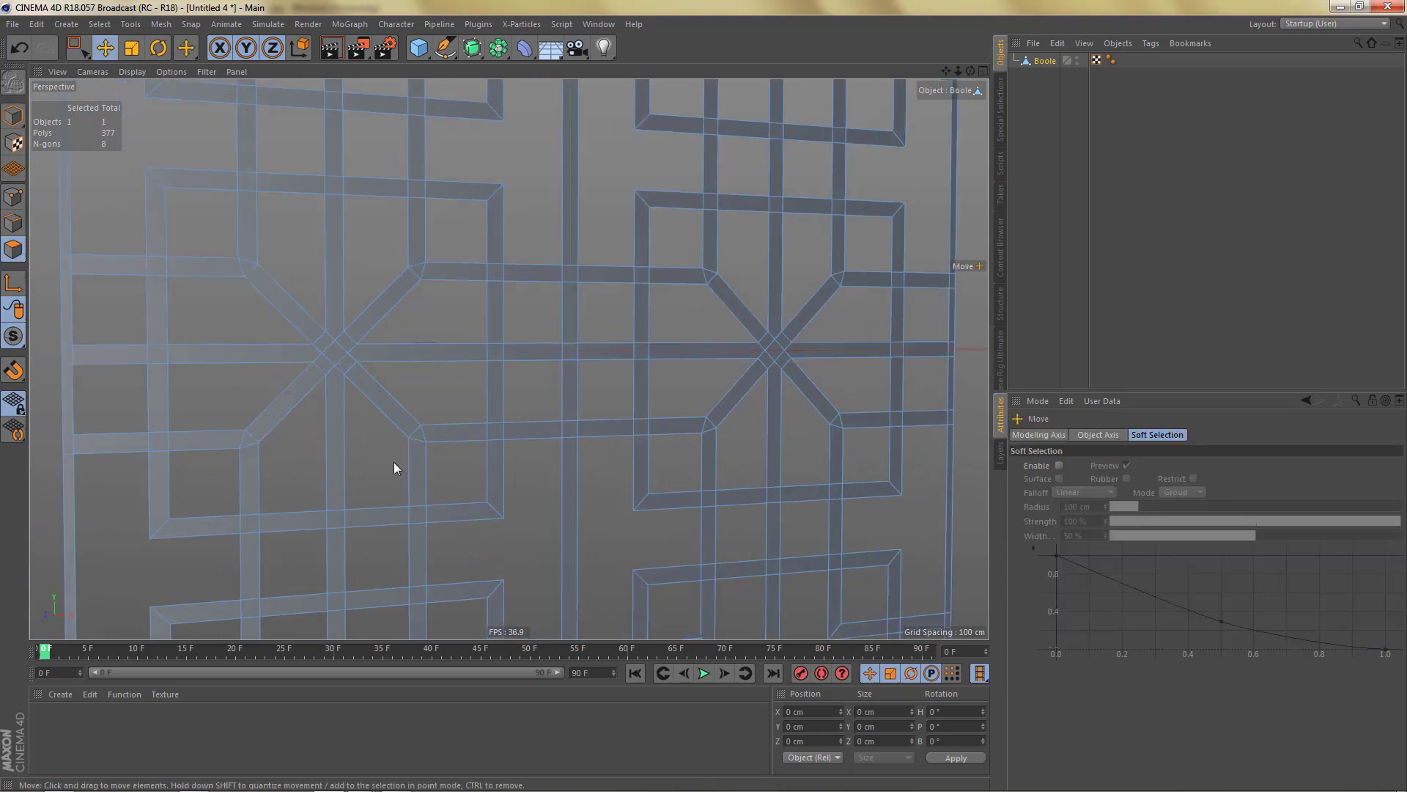
key(Return)
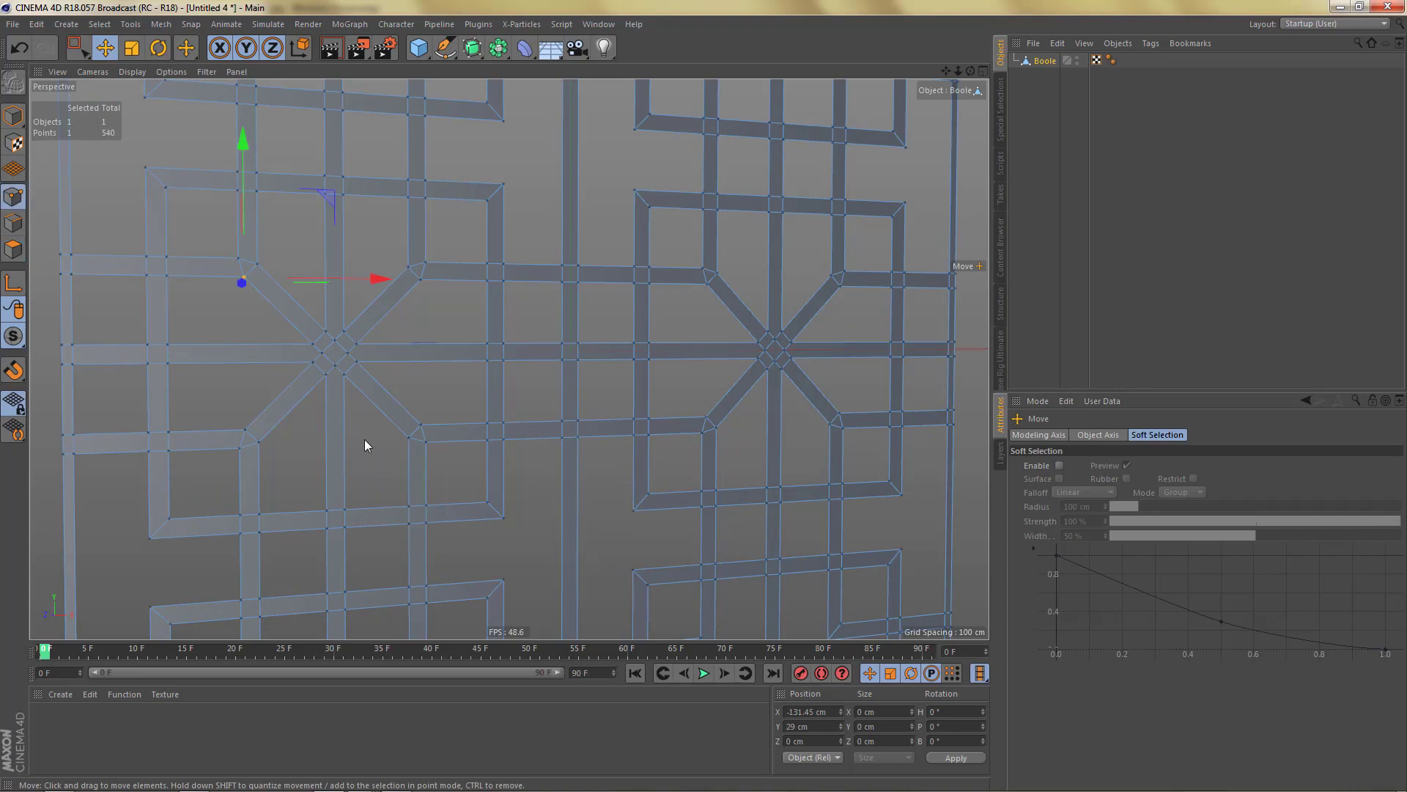
key(l)
key(l)
scroll(361, 362, up, 5)
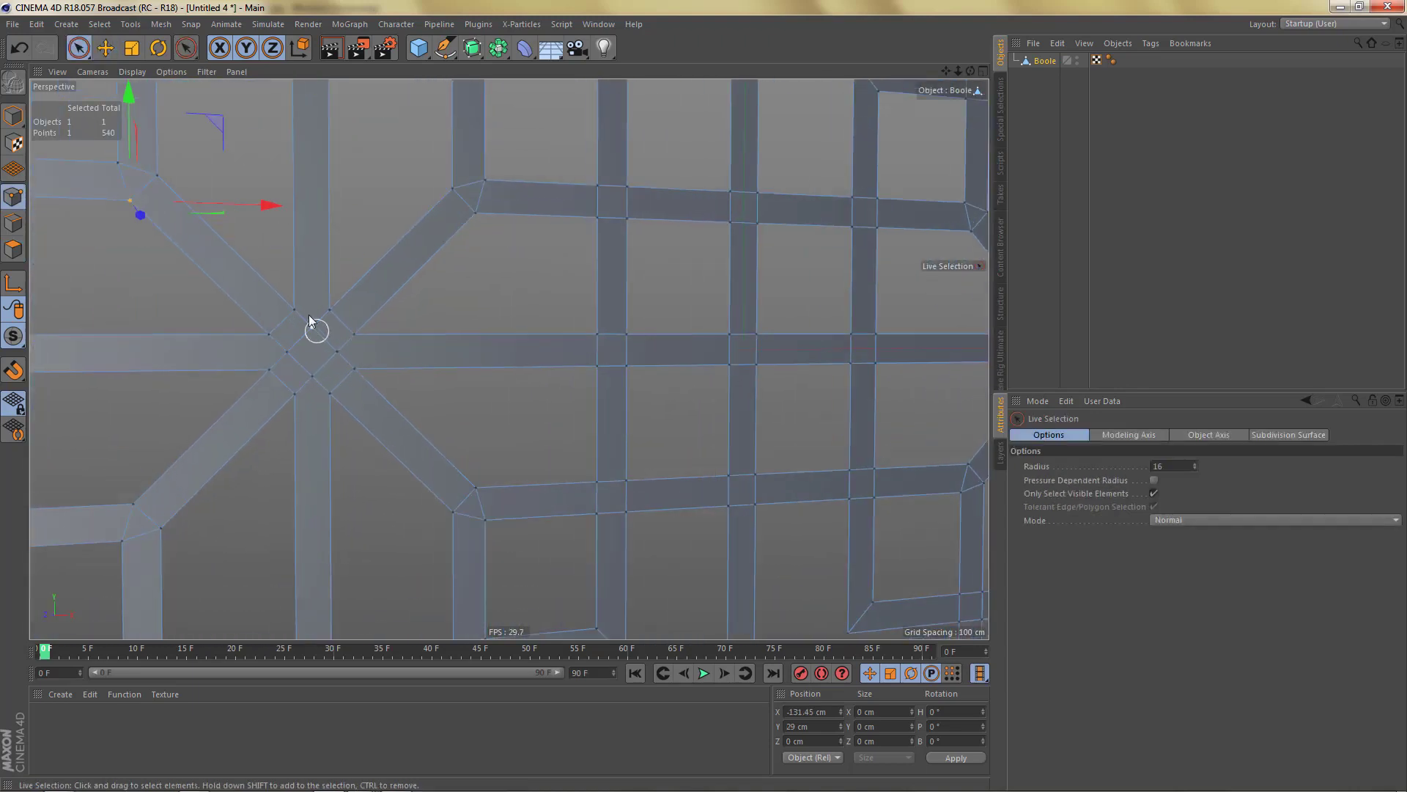
scroll(312, 354, up, 1)
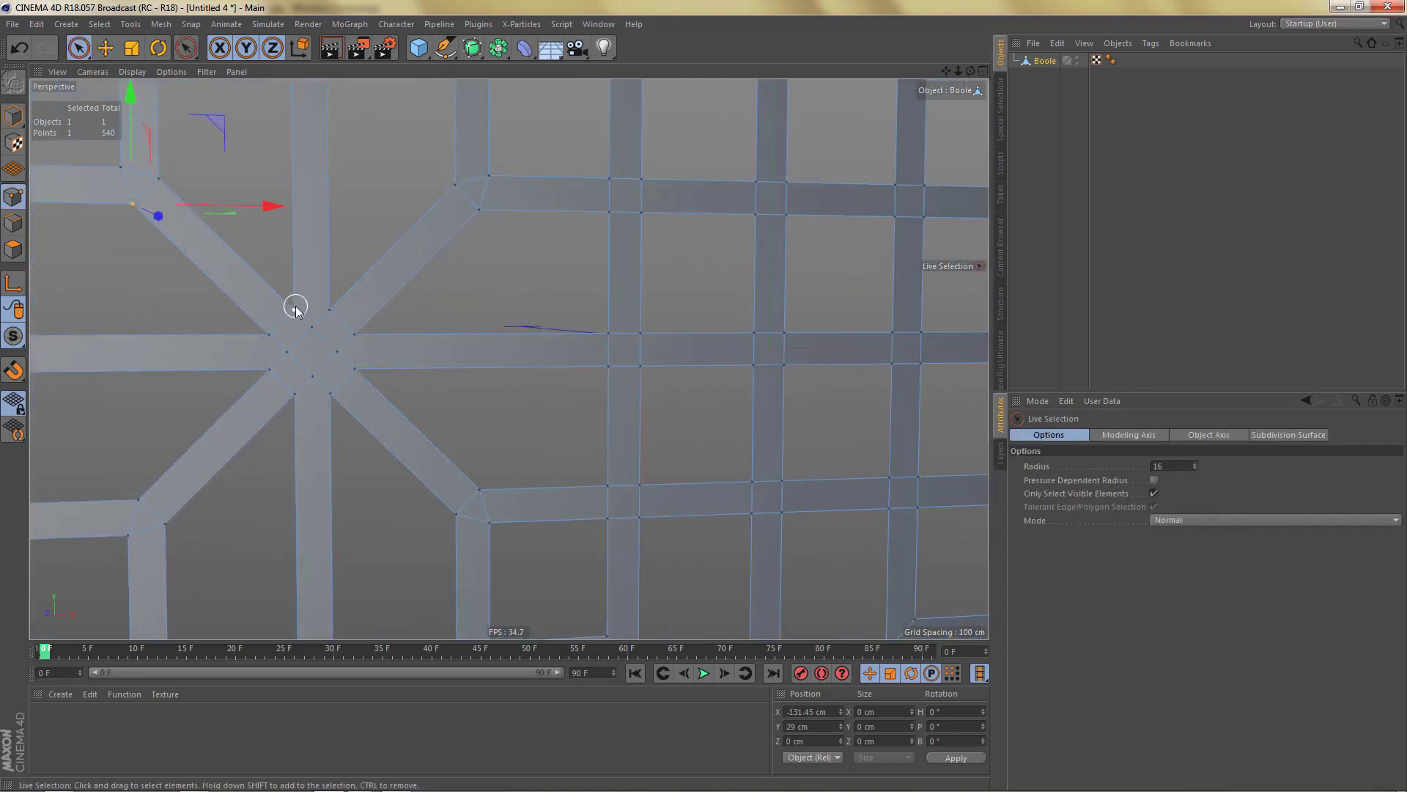
drag(328, 305, 331, 310)
alt+drag(412, 398, 323, 393)
scroll(323, 390, up, 3)
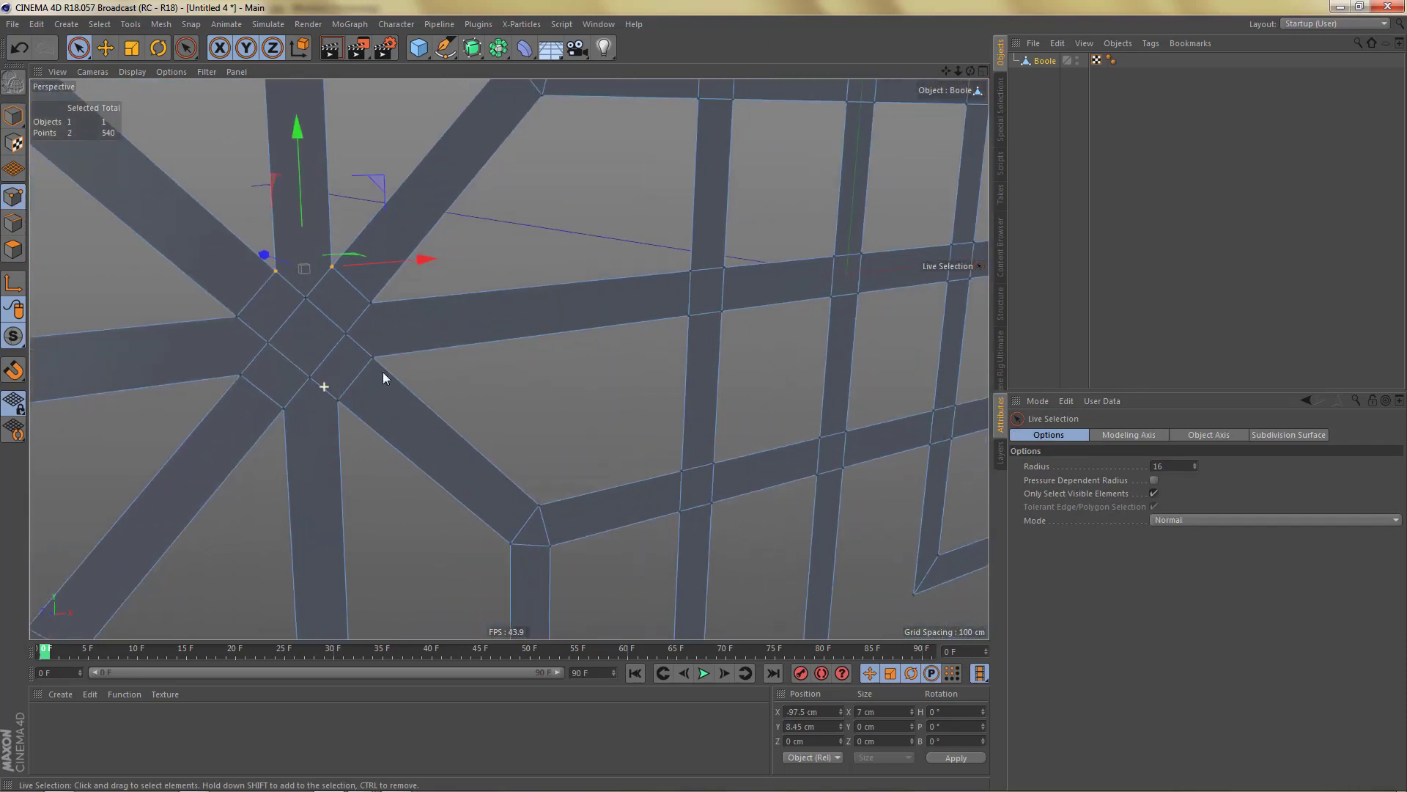
mouse_move(376, 308)
shift+mouse_down()
mouse_move(384, 374)
mouse_move(292, 411)
mouse_move(235, 316)
shift+mouse_up()
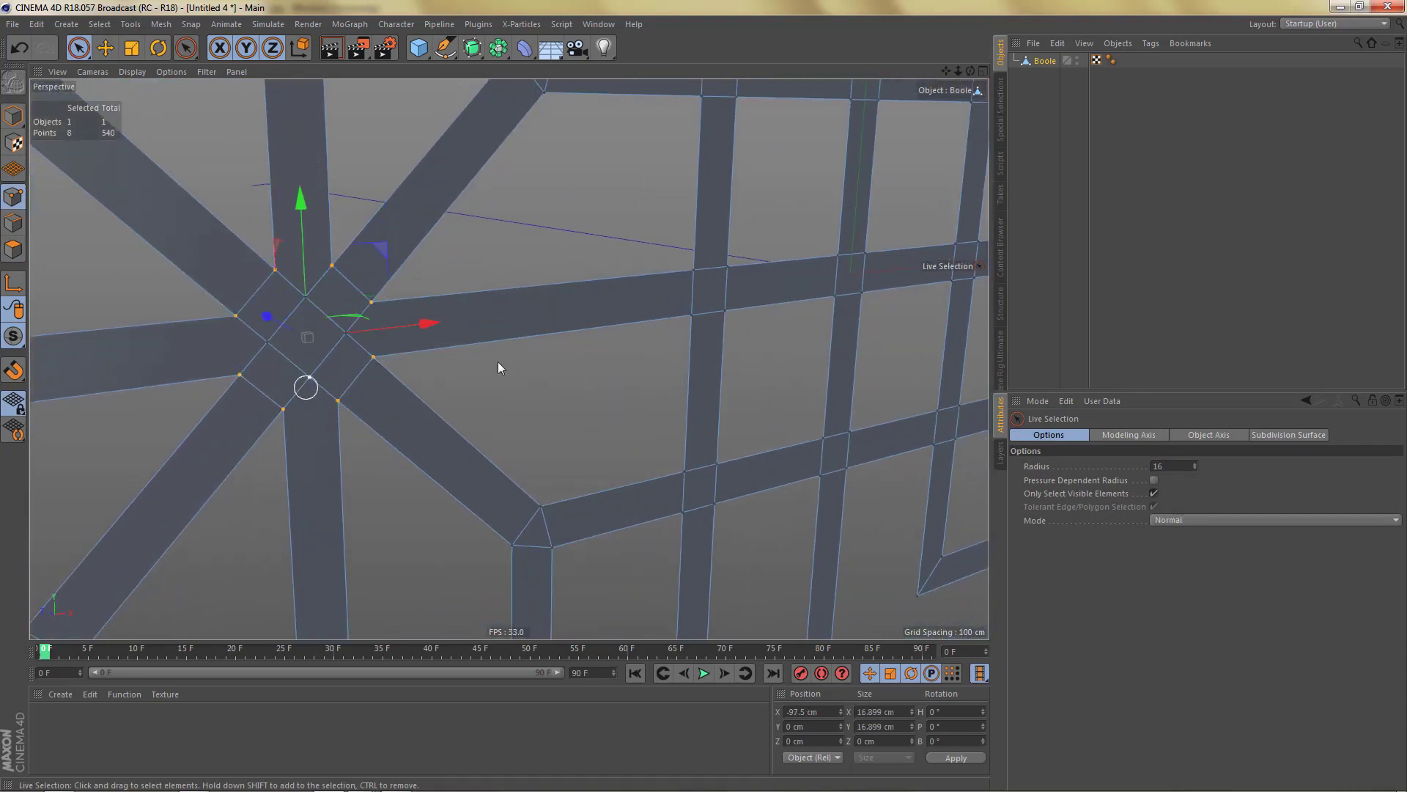
right_click(559, 312)
click(654, 421)
alt+middle_drag(355, 348, 466, 373)
alt+right_drag(394, 349, 479, 328)
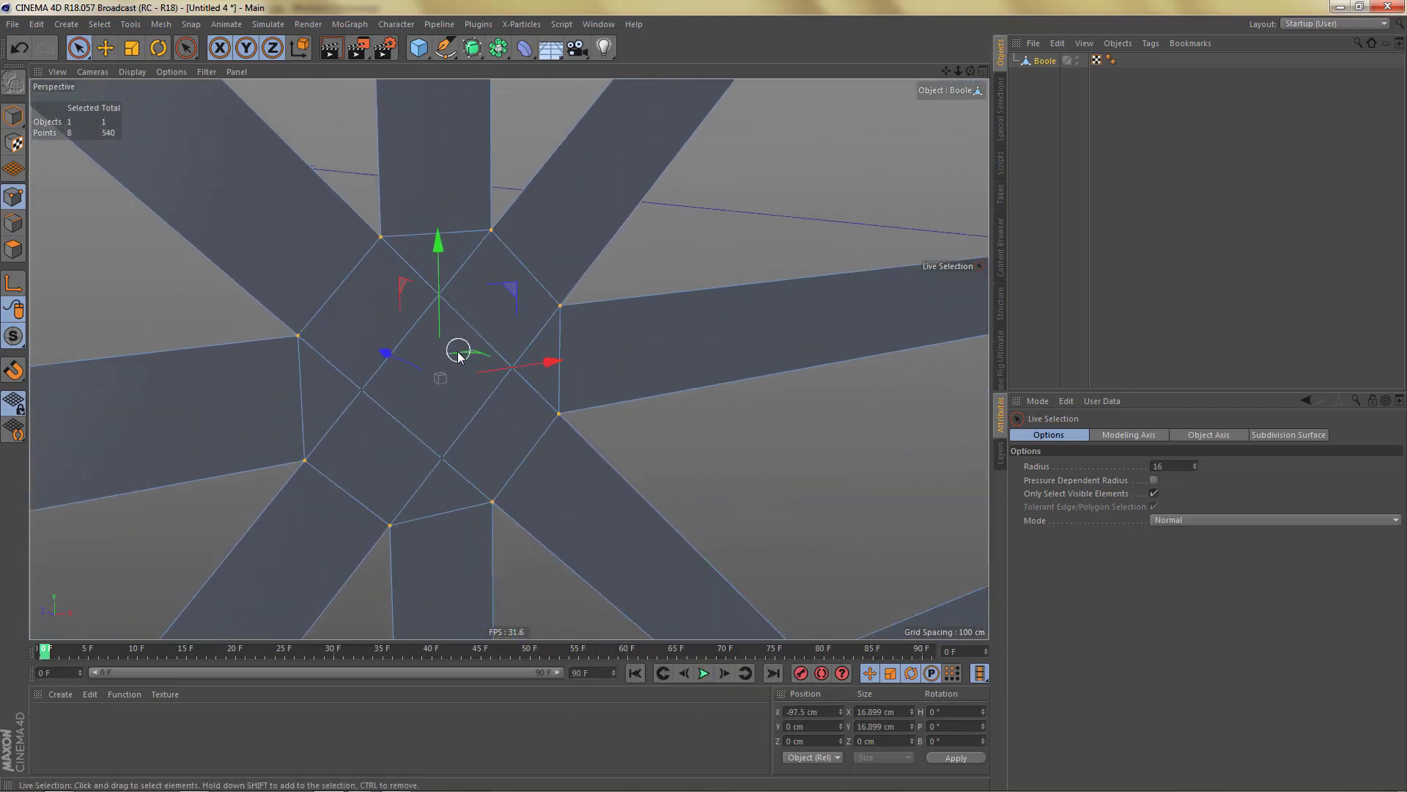
In edge mode, dissolve the inner crossing edges at the left star's centre, keeping the two parallel edges from lower left to upper right.
key(Return)
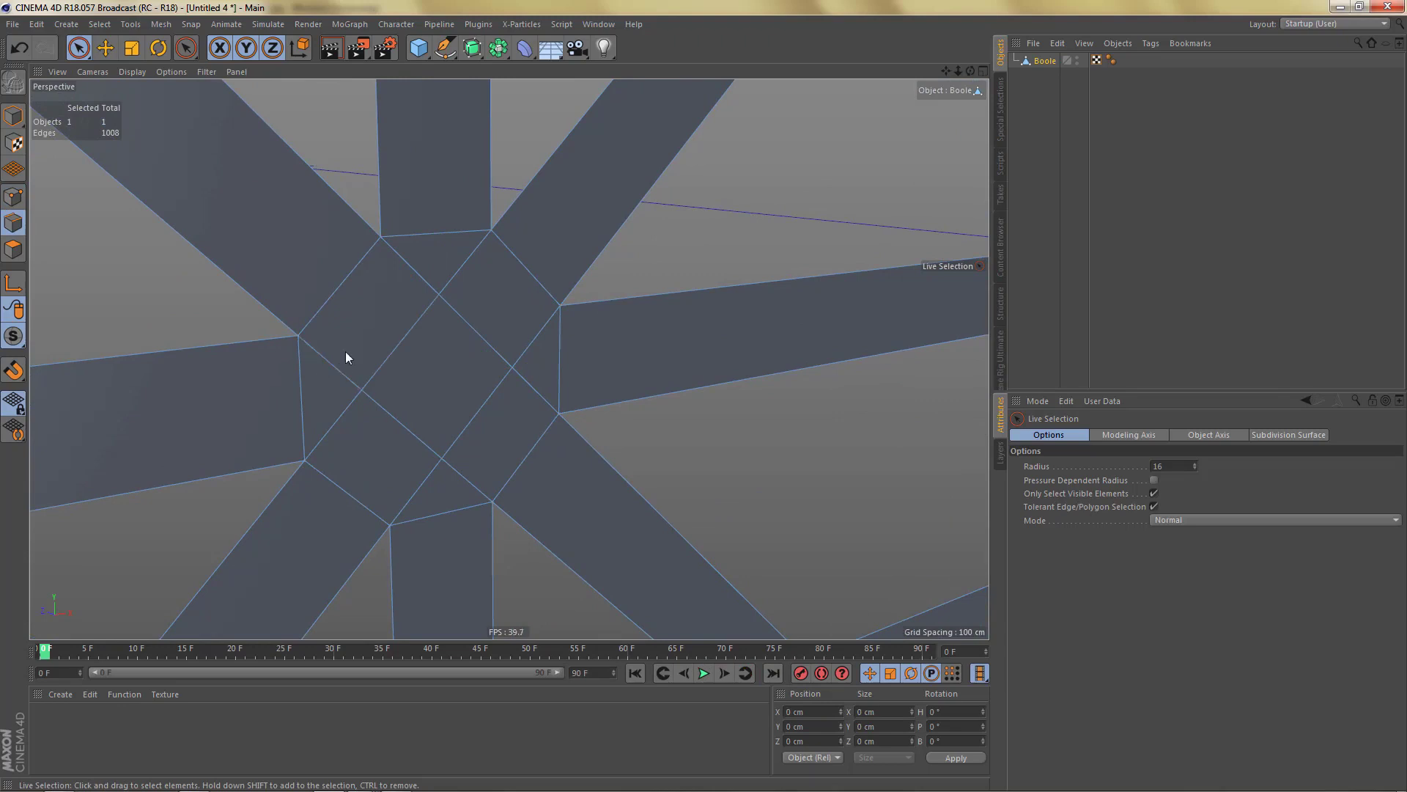
key(Delete)
key(Delete)
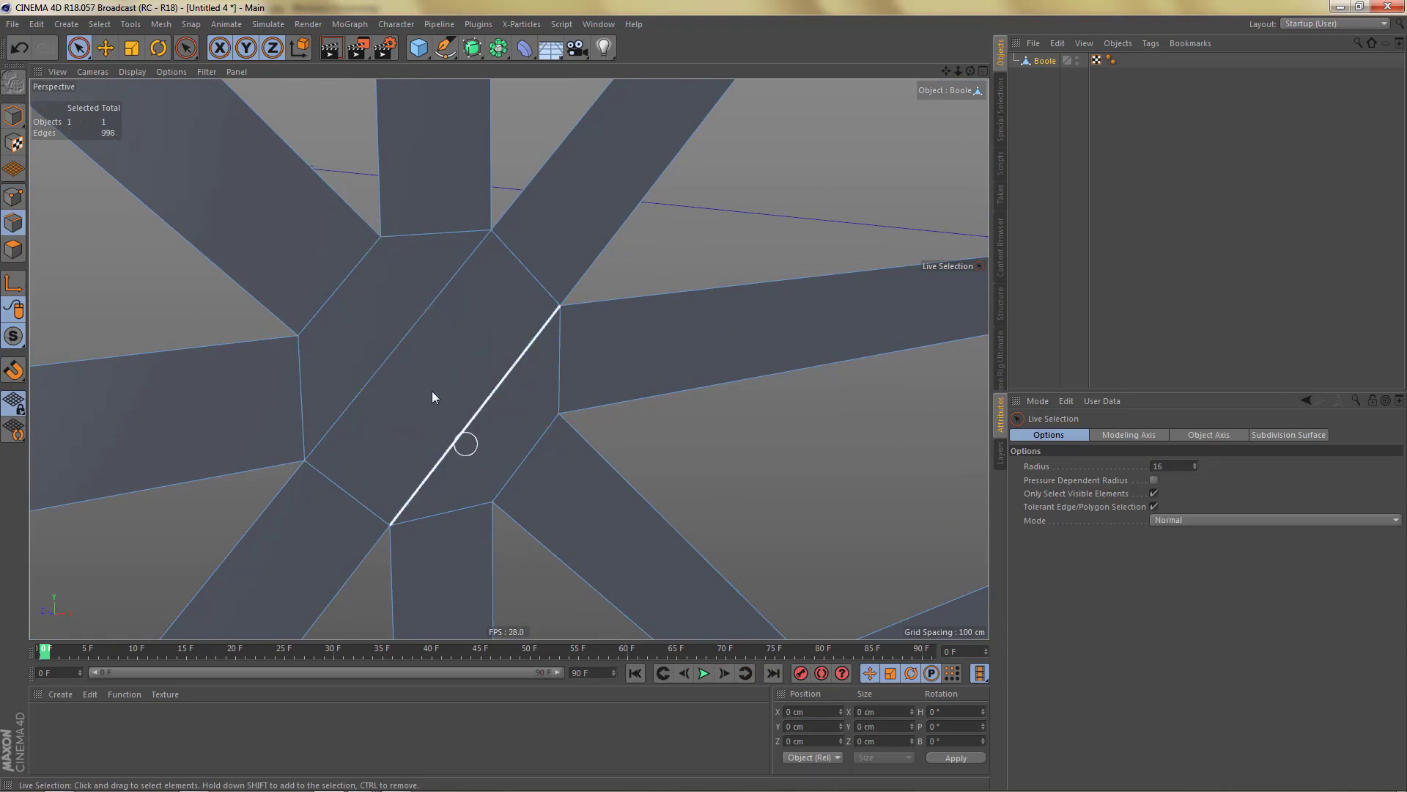
Set the Live Selection radius to 1 and connect the four edges crossing the left star's lower-left to upper-right bar with a centre line.
scroll(500, 424, down, 6)
alt+middle_drag(500, 424, 474, 422)
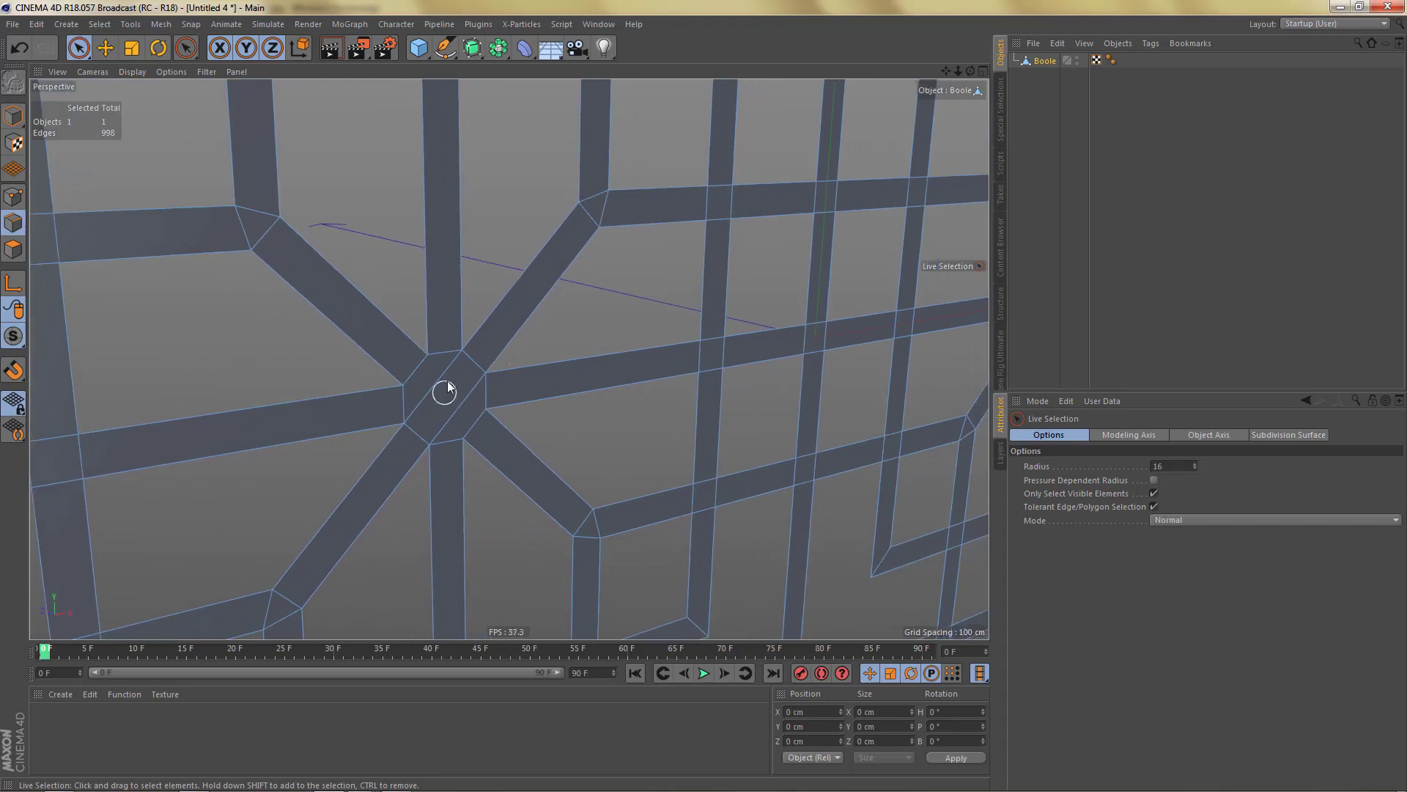
alt+drag(447, 385, 451, 357)
middle_drag(607, 345, 590, 340)
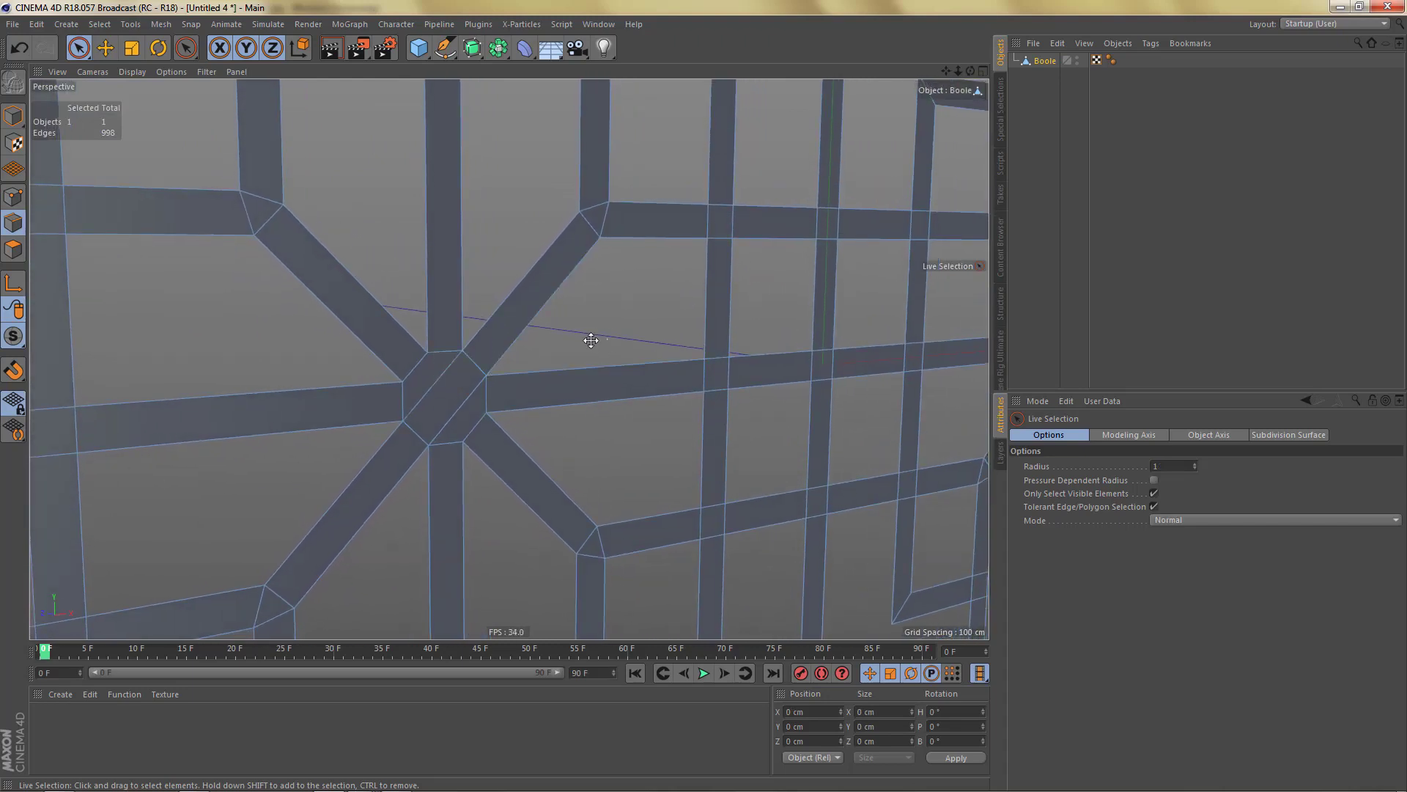
click(594, 220)
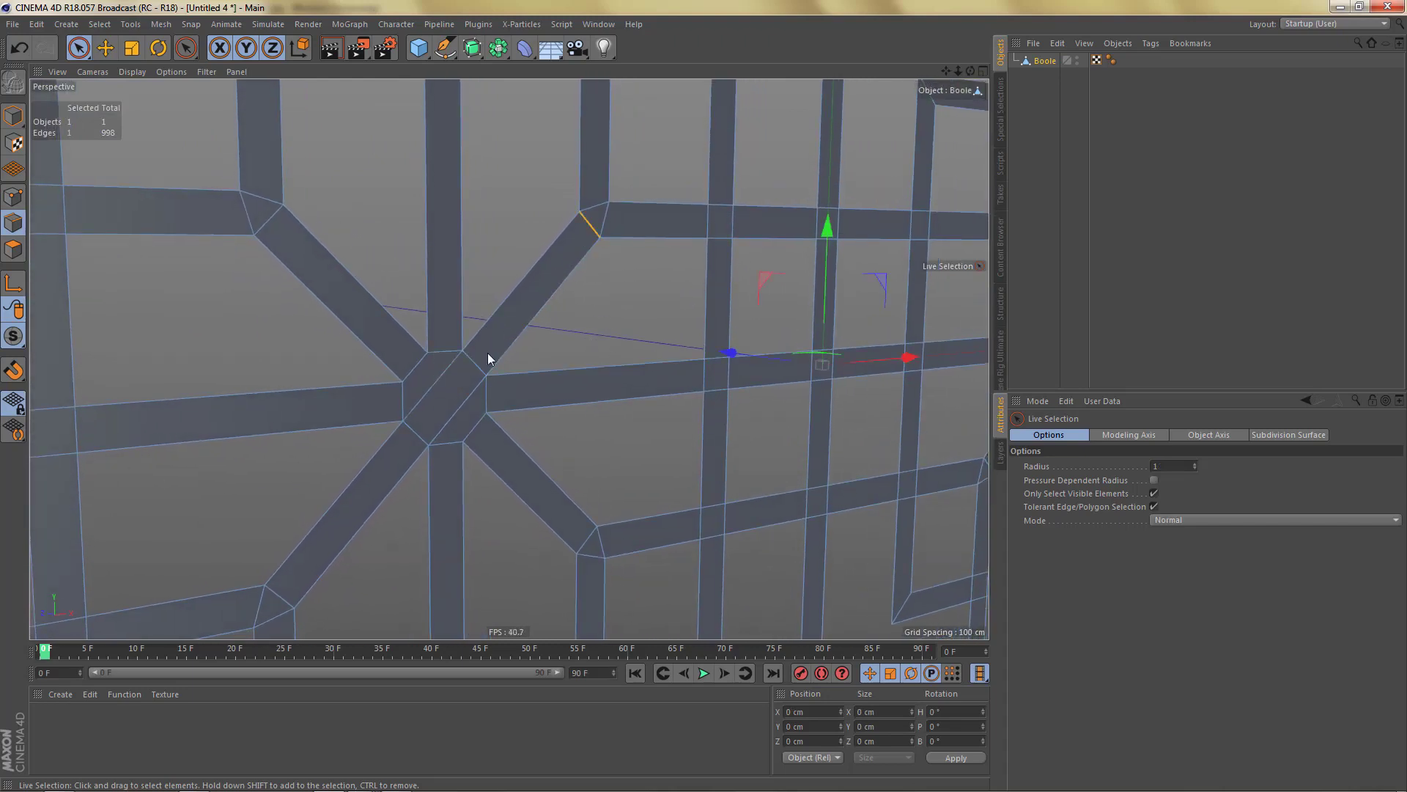
shift+click(279, 595)
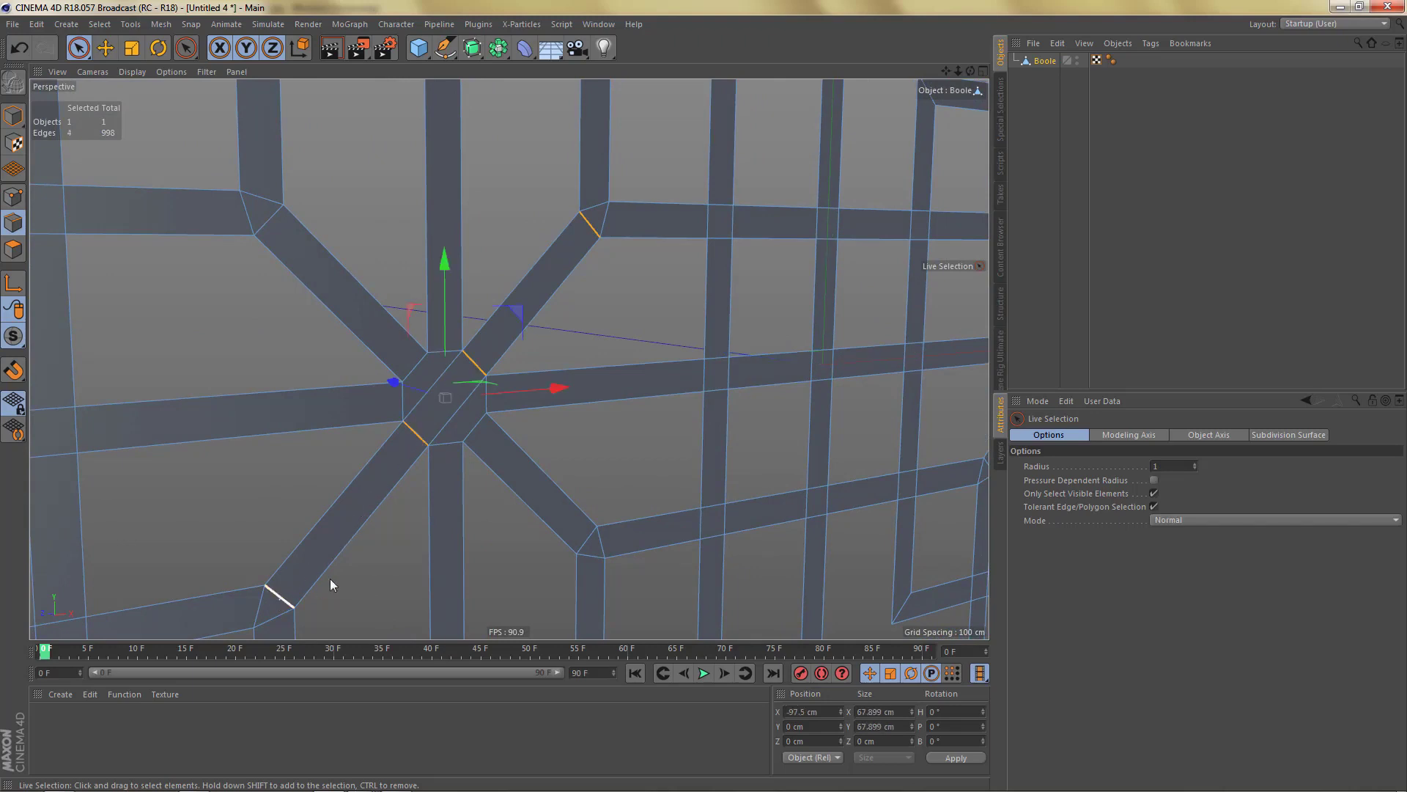
Select the edges crossing the left star's upper-left to lower-right bar and connect them into a second centre line.
click(270, 221)
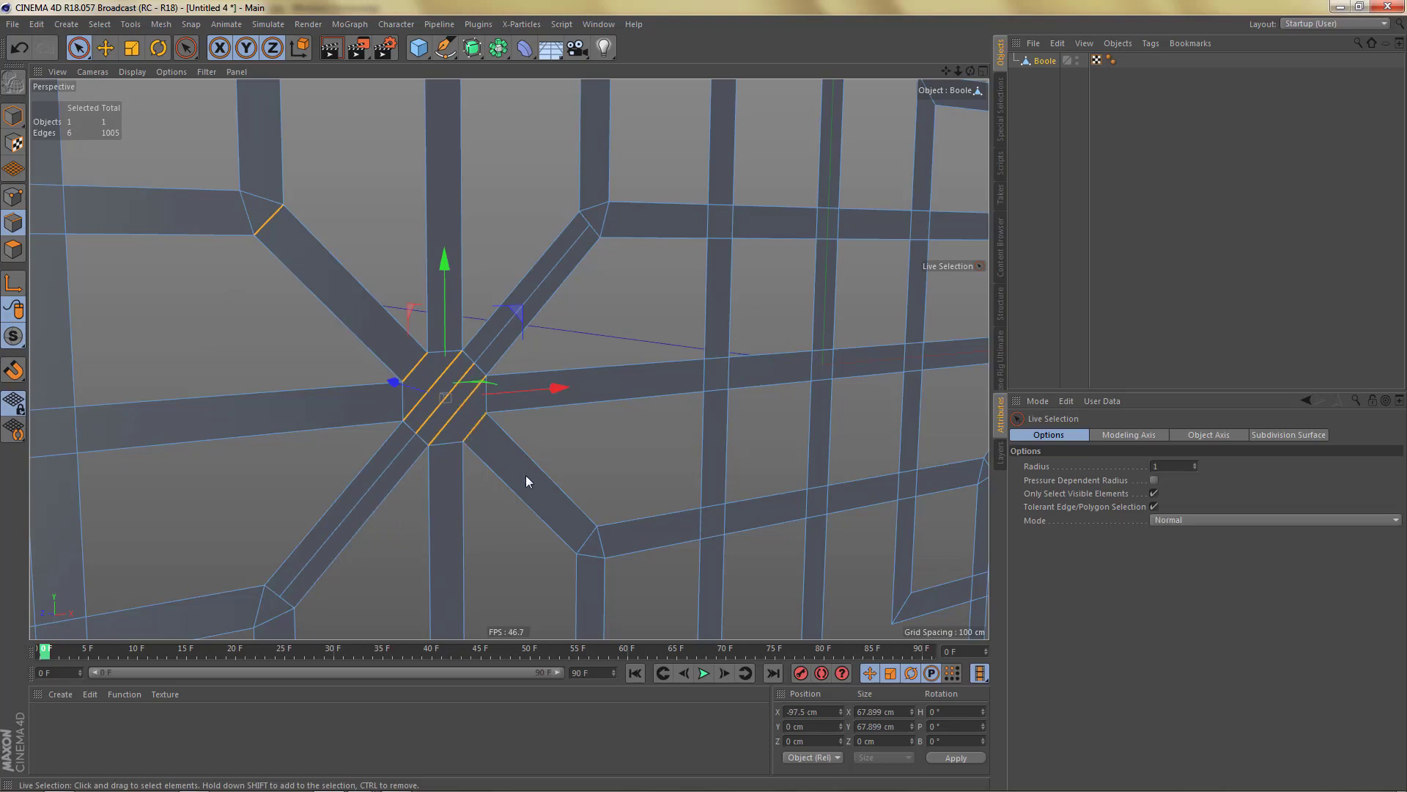
key(m)
key(m)
alt+middle_drag(506, 508, 508, 509)
Select the four outer end points of the left star's centre lines and scale them inward to a size of 58.166 cm.
key(Return)
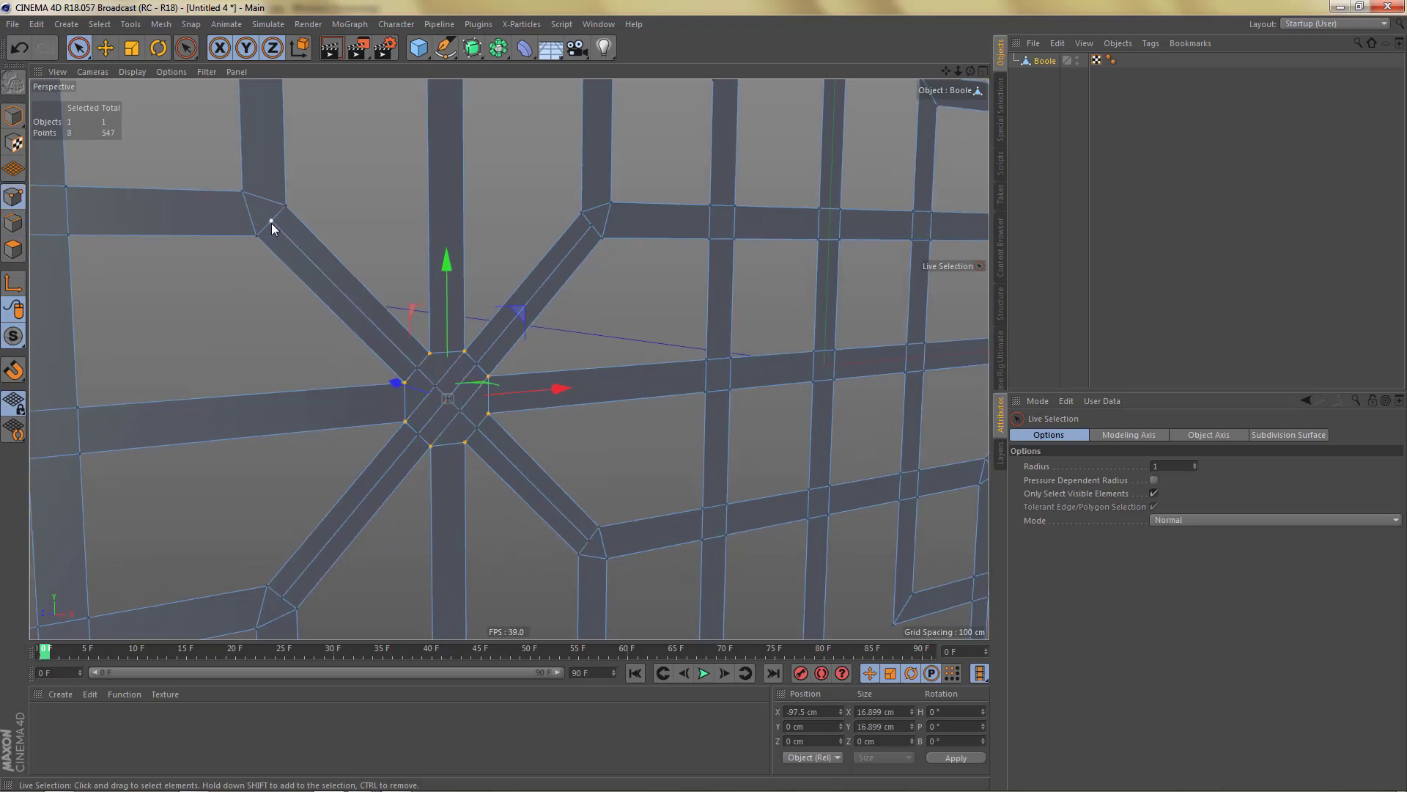
click(512, 232)
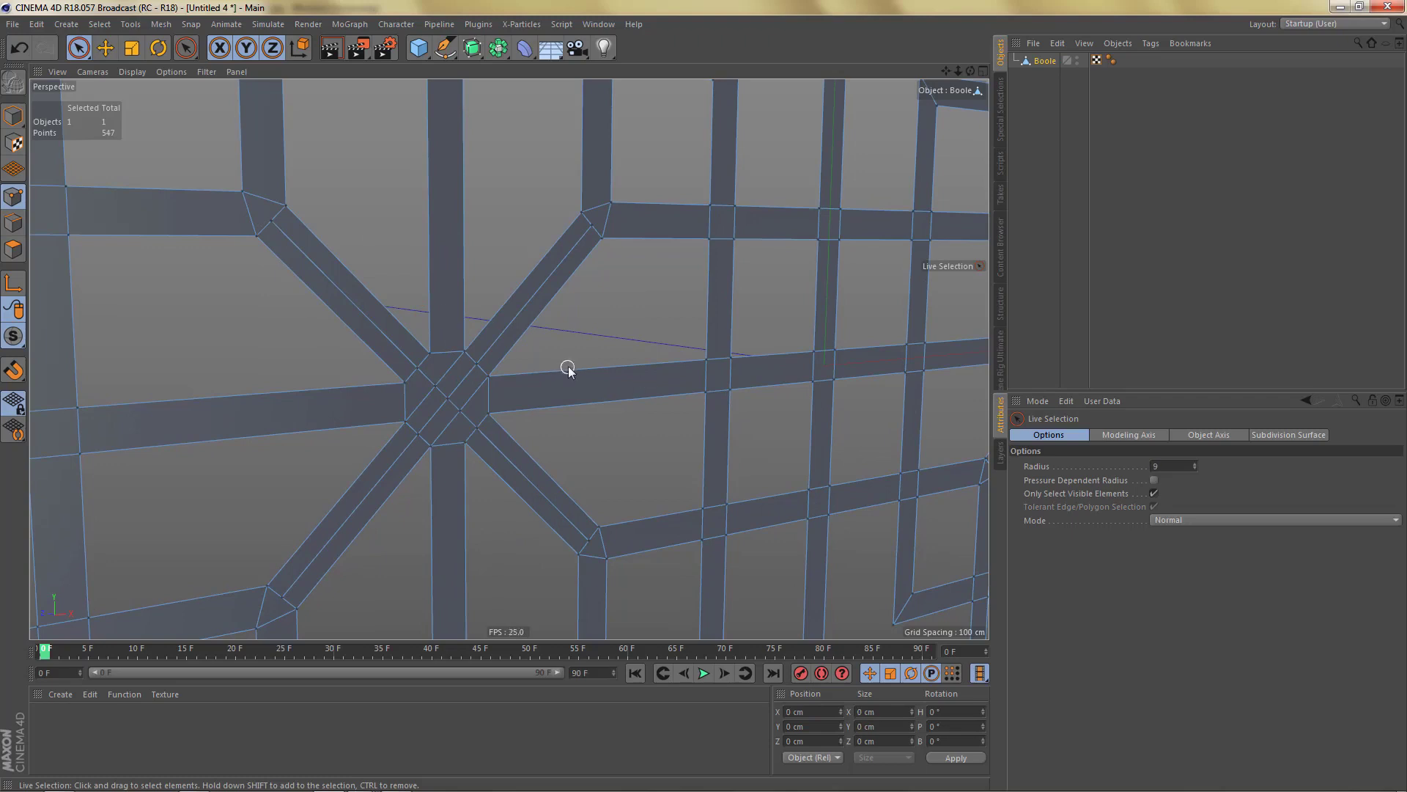
click(273, 221)
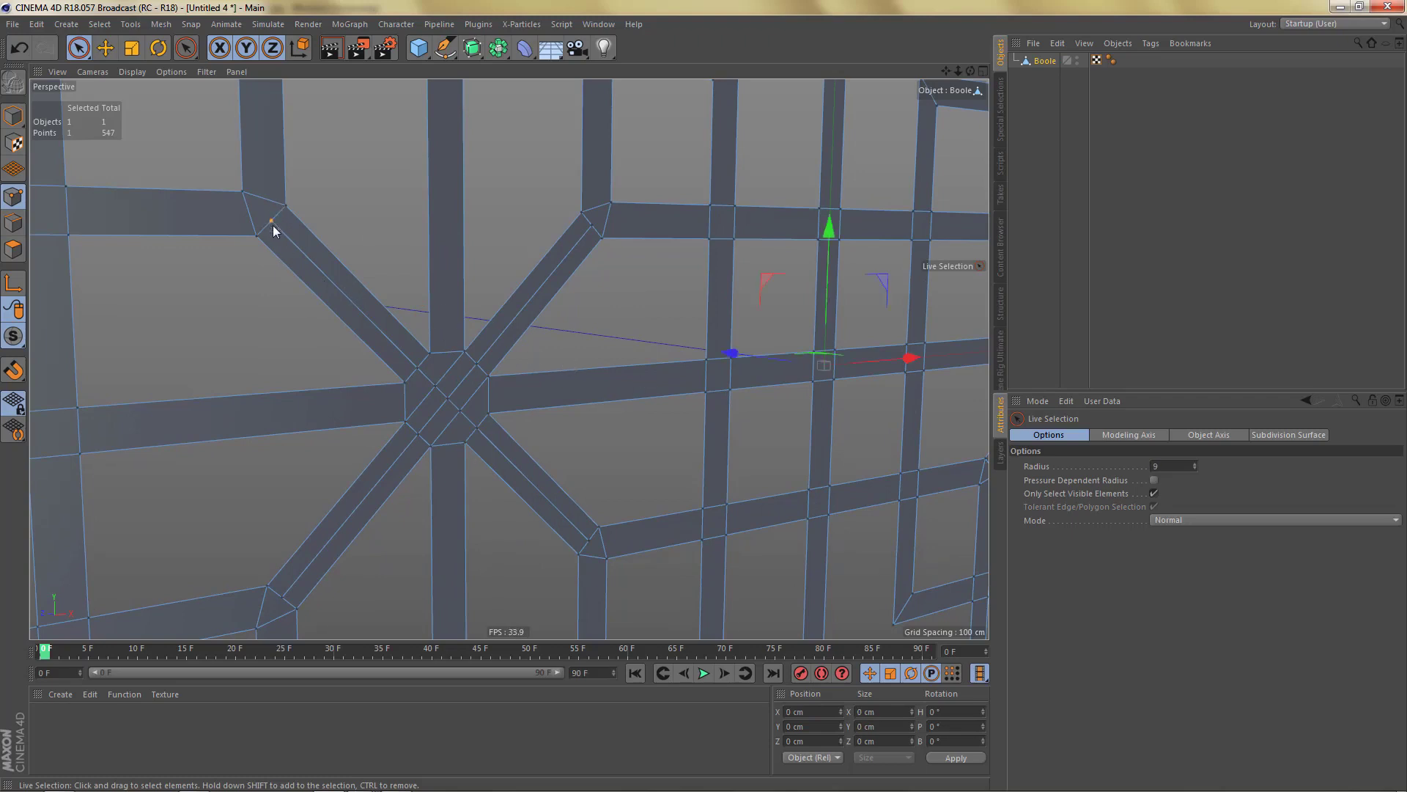
shift+click(592, 221)
shift+click(589, 543)
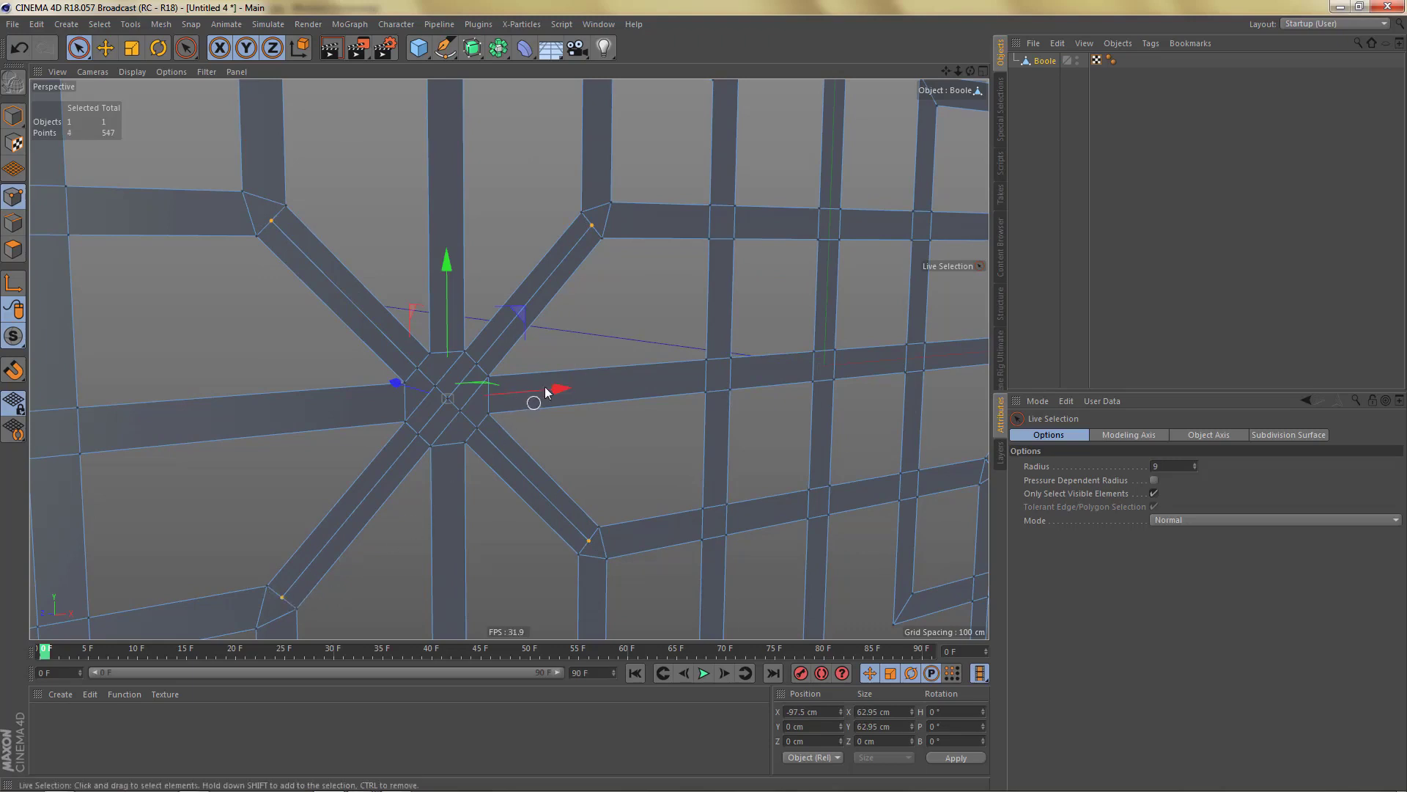
key(t)
drag(664, 343, 617, 352)
Select the eight outer corner points around the right star's centre, leaving out the inner points, and connect them with edges.
scroll(474, 329, down, 4)
alt+middle_drag(811, 334, 408, 369)
alt+right_drag(447, 369, 770, 367)
alt+middle_drag(550, 381, 554, 417)
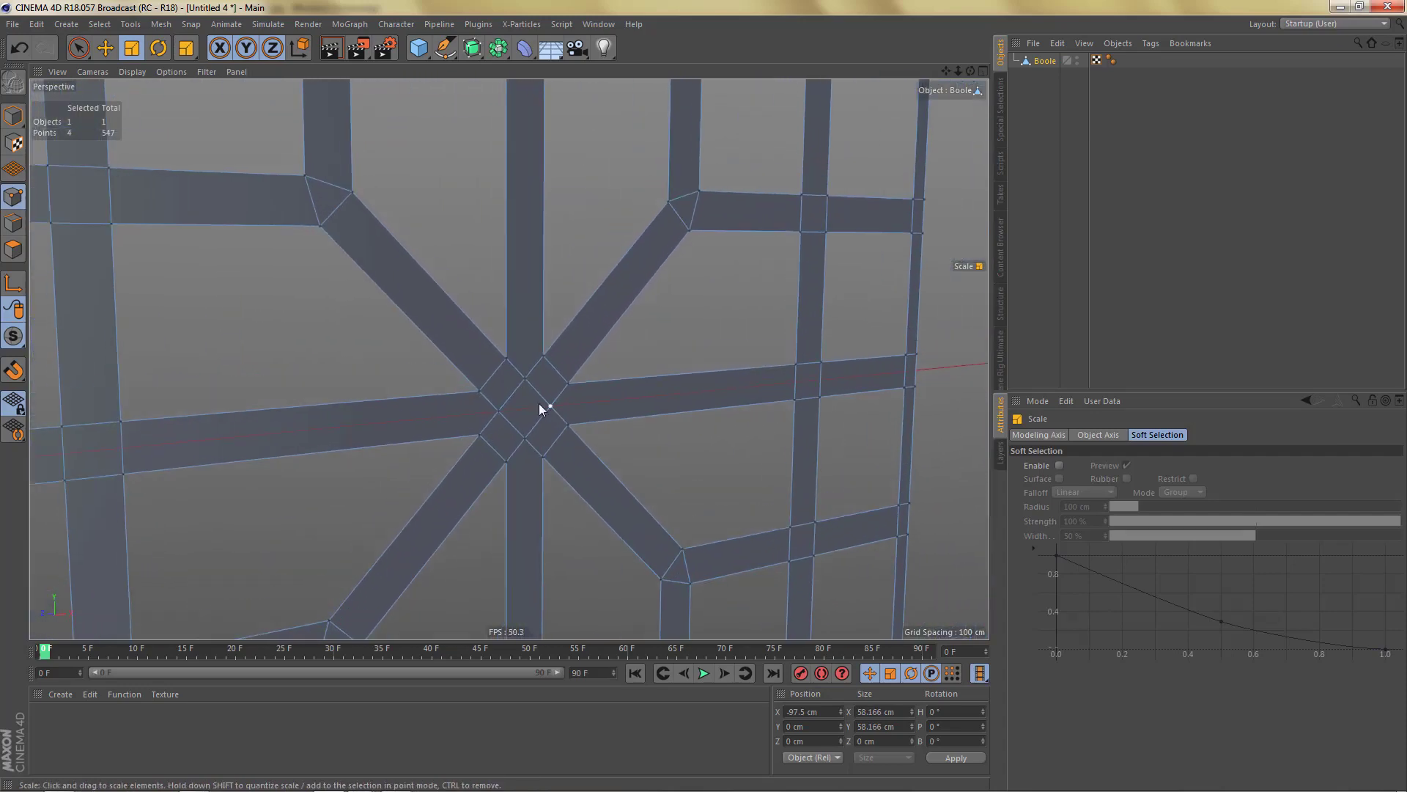
key(9)
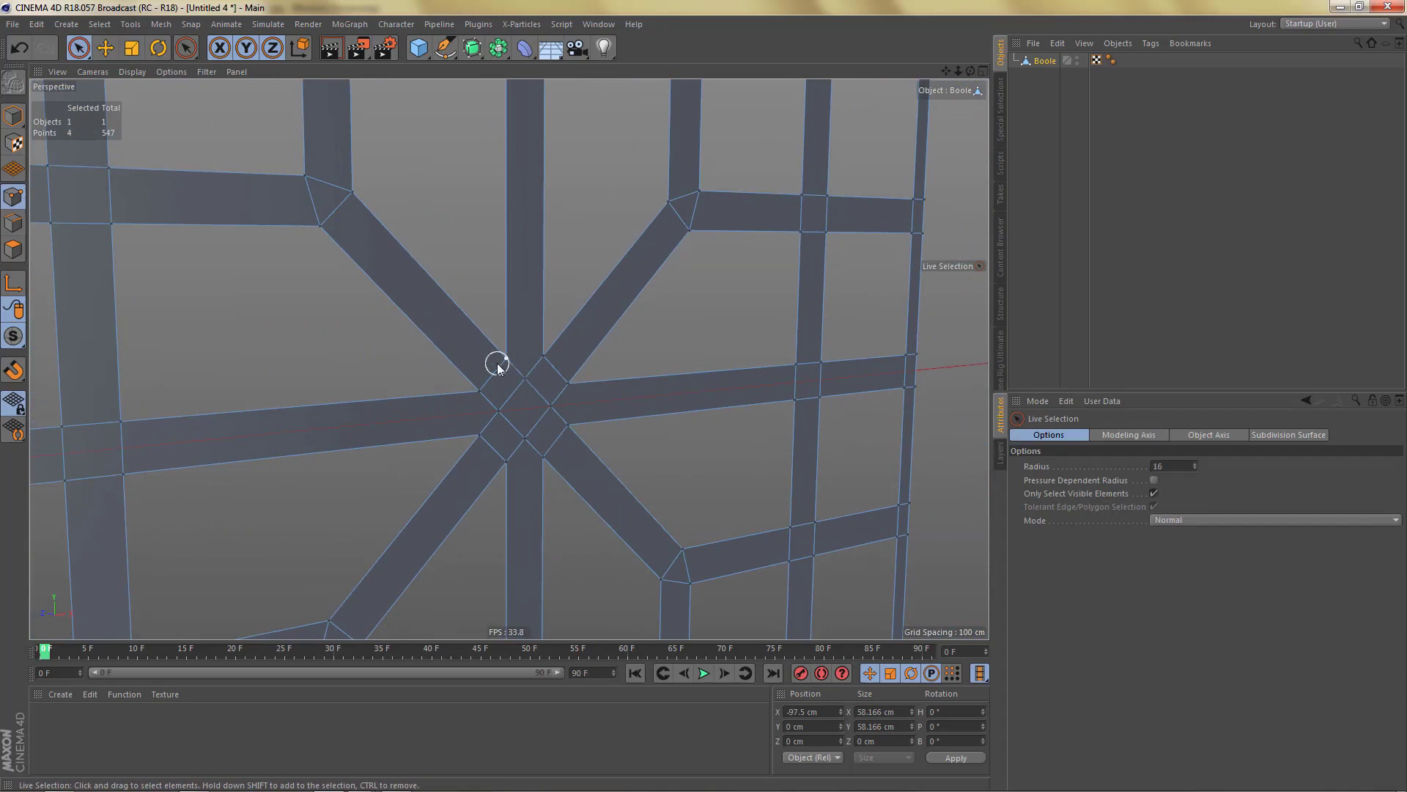
shift+click(572, 379)
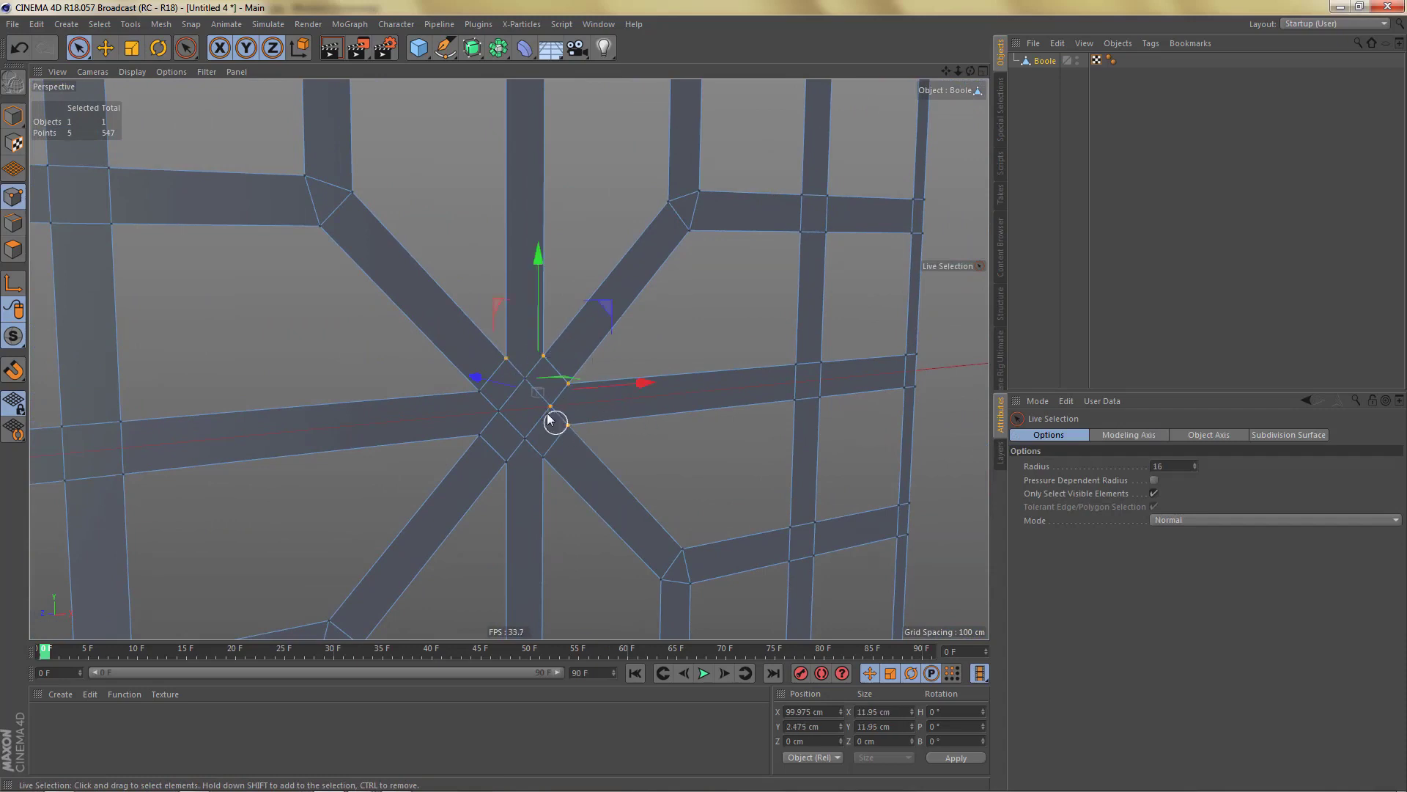
ctrl+click(549, 407)
shift+drag(507, 466, 545, 461)
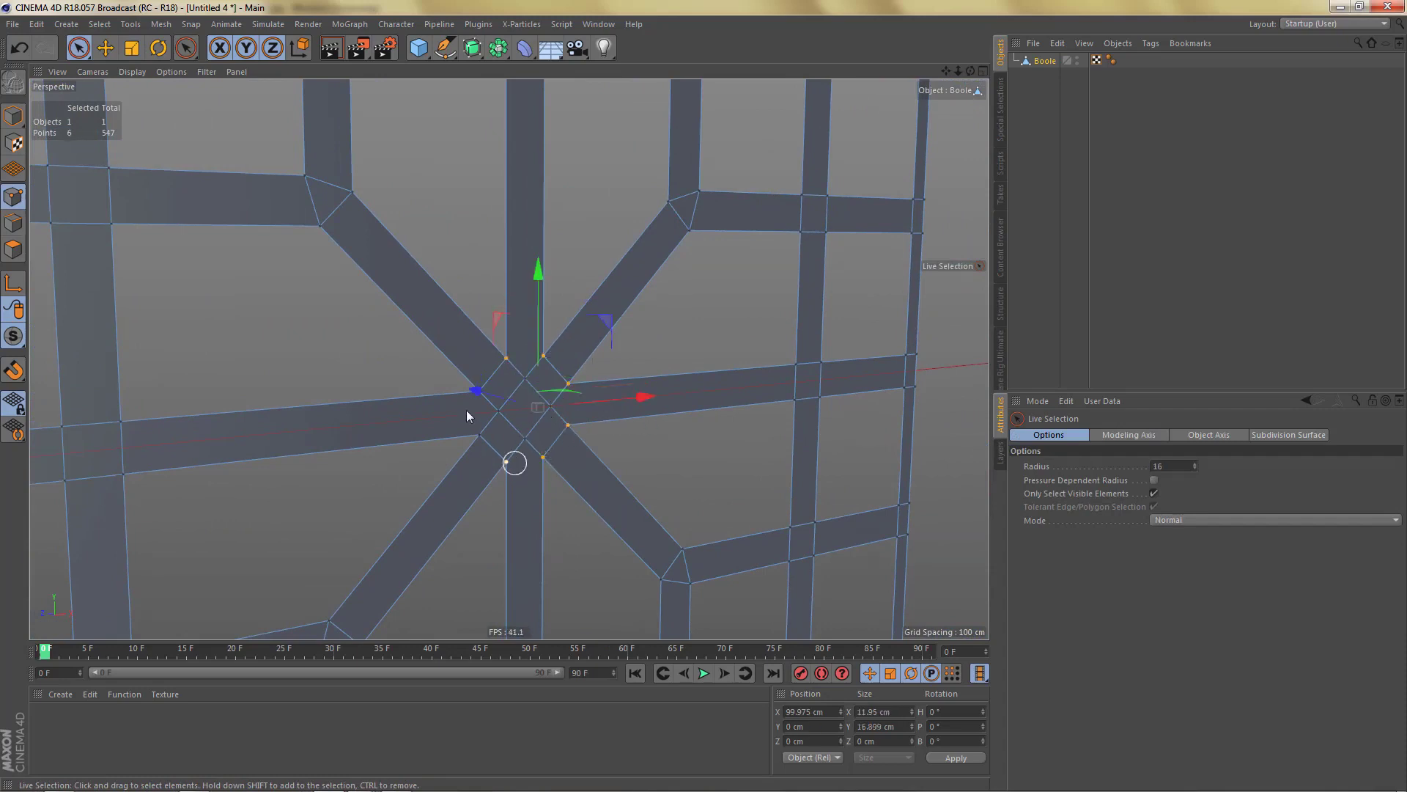
shift+drag(465, 365, 472, 440)
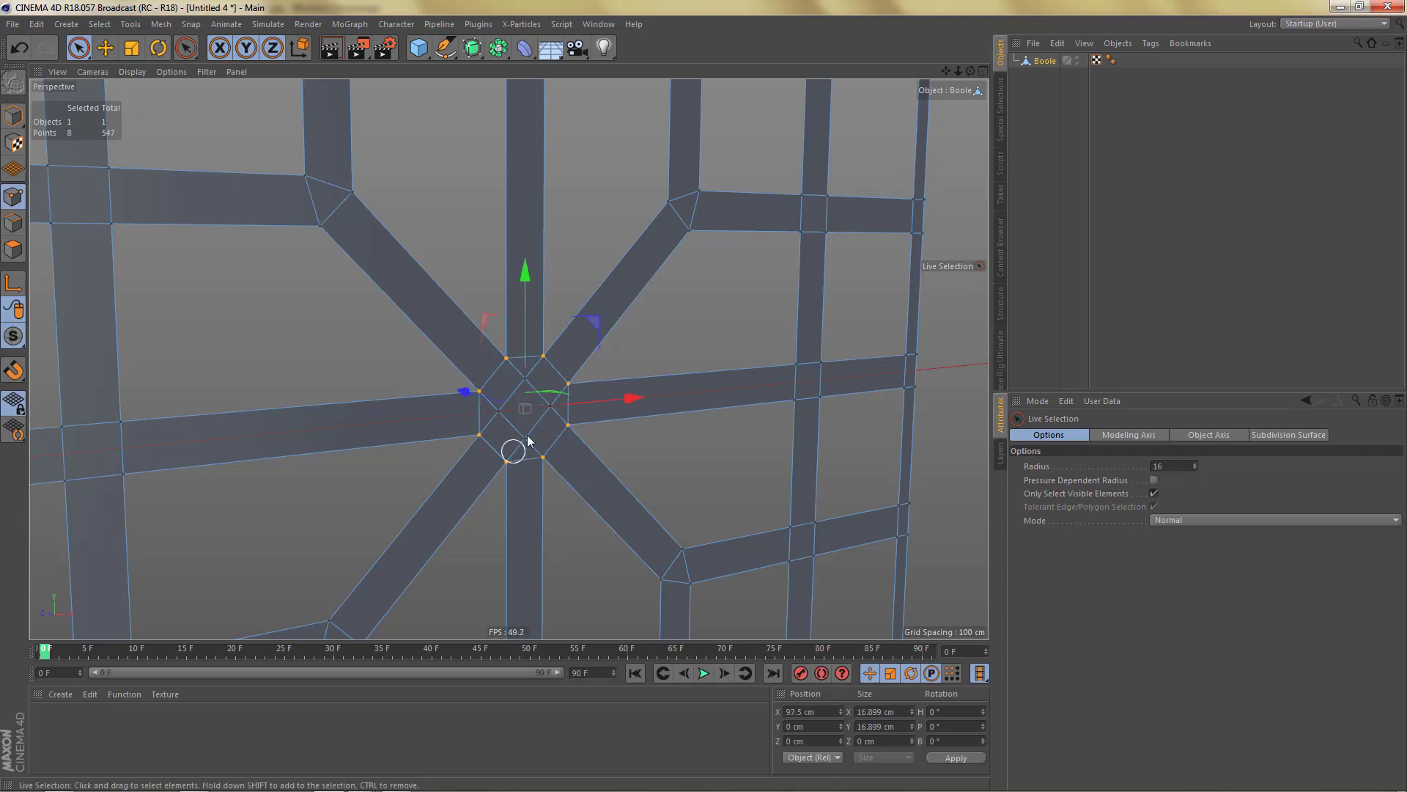
key(m)
key(m)
alt+right_drag(529, 409, 618, 386)
In edge mode, dissolve the inner crossing edges at the right star's centre, keeping the two parallel edges from lower left to upper right.
key(Return)
click(441, 392)
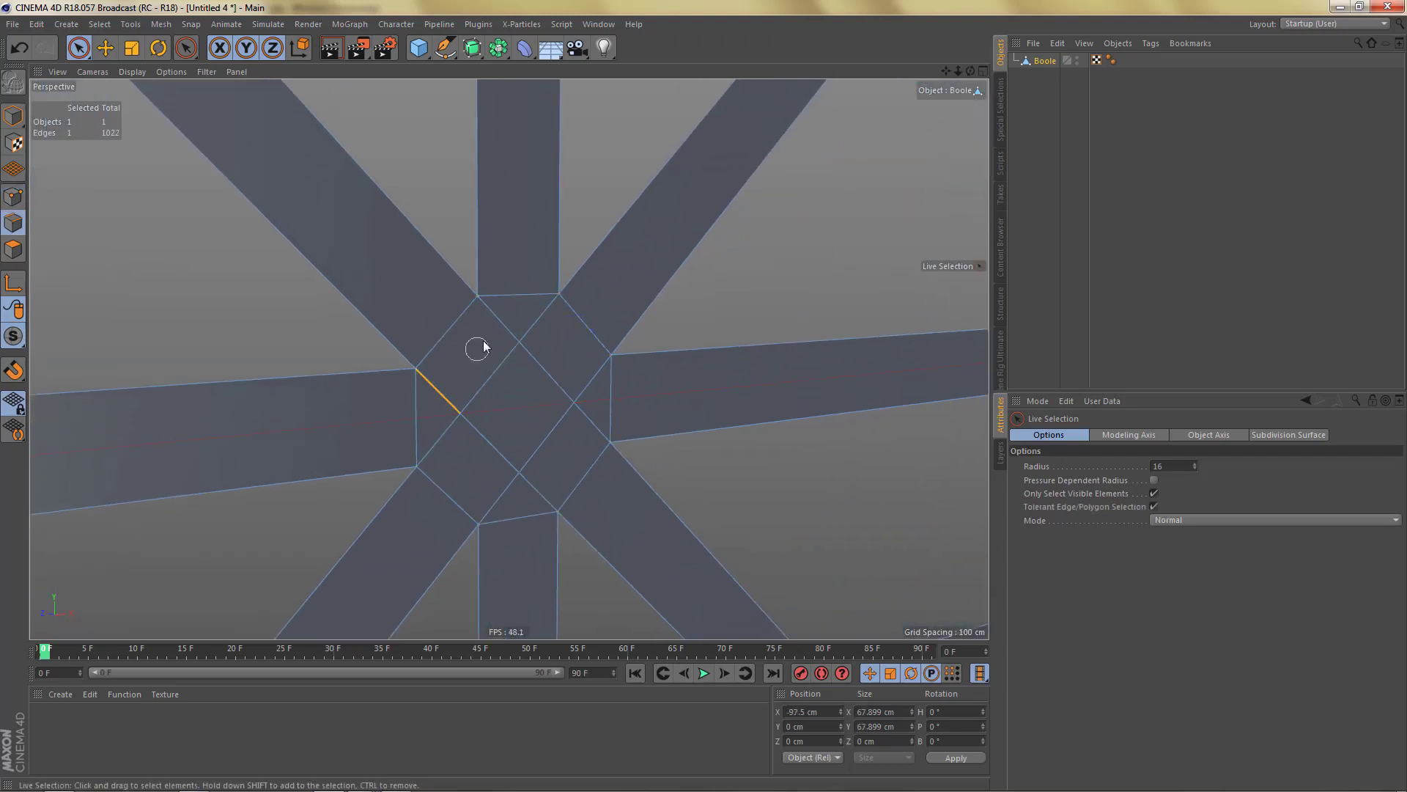
key(Delete)
click(539, 373)
shift+click(489, 443)
key(Delete)
click(588, 420)
shift+click(537, 496)
key(Delete)
scroll(555, 460, down, 2)
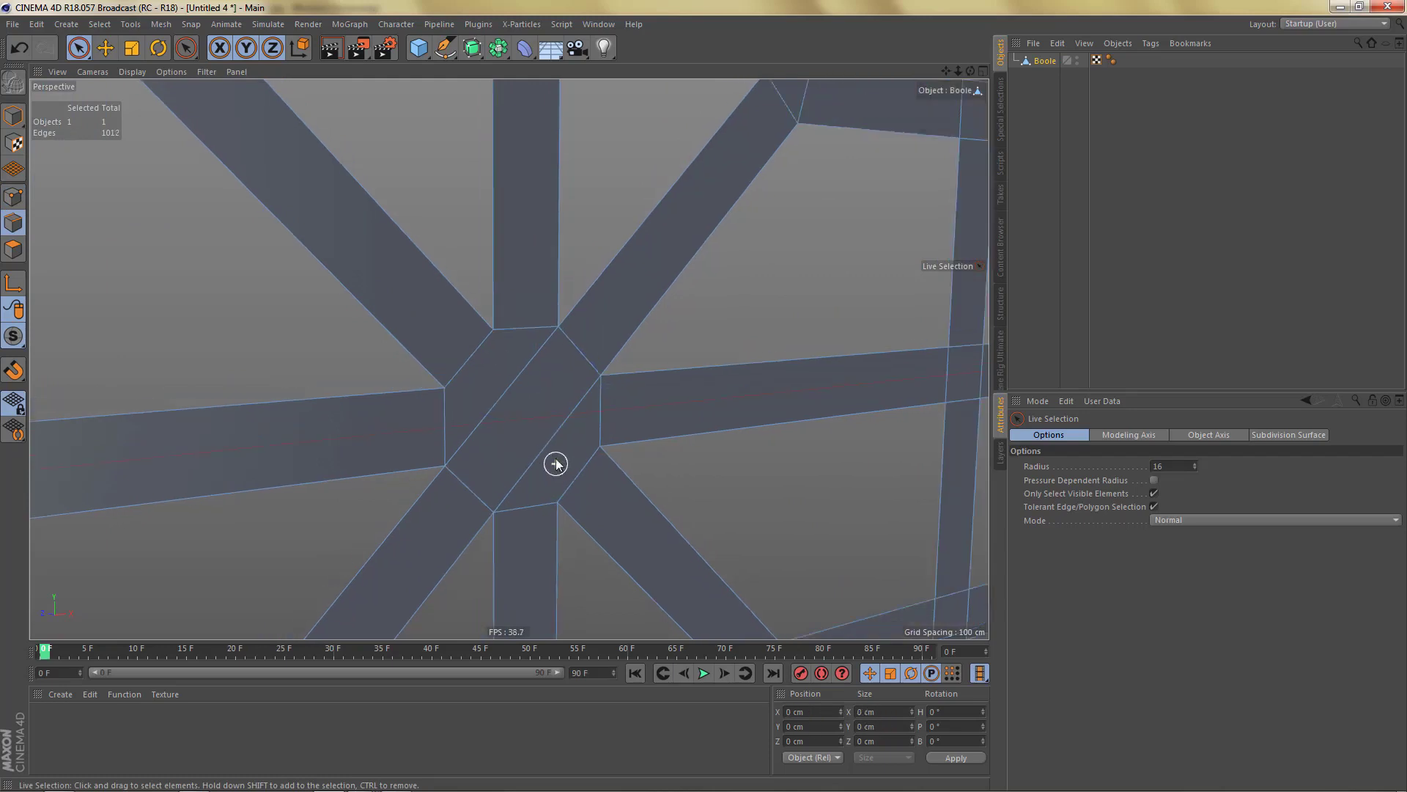
Select the four edges crossing the right star's lower-left to upper-right bar and connect them with a centre line.
mouse_move(576, 365)
mouse_down()
mouse_move(482, 502)
mouse_move(511, 526)
mouse_move(449, 576)
mouse_up()
scroll(650, 314, down, 2)
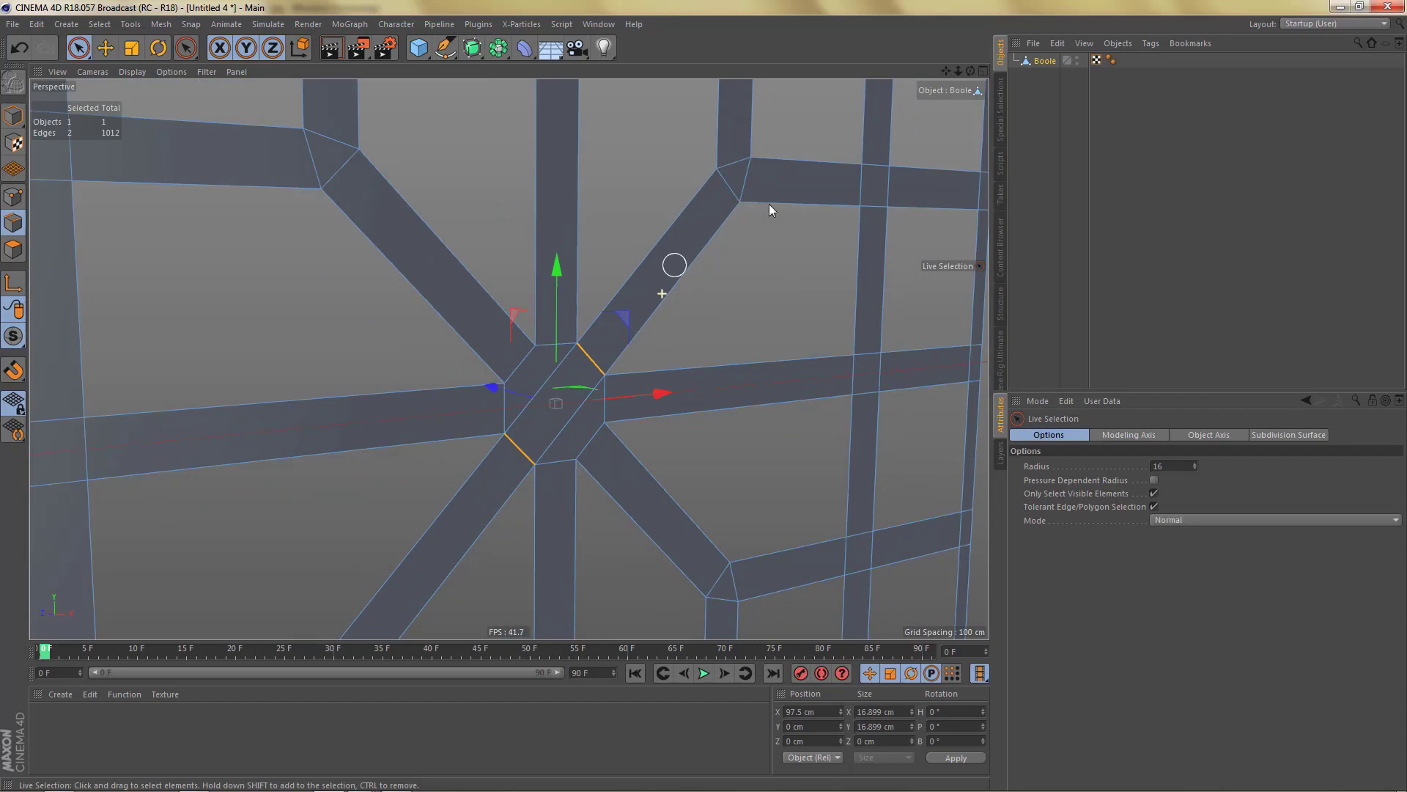
shift+click(725, 193)
scroll(668, 355, down, 2)
alt+middle_drag(512, 548, 558, 440)
scroll(471, 523, up, 2)
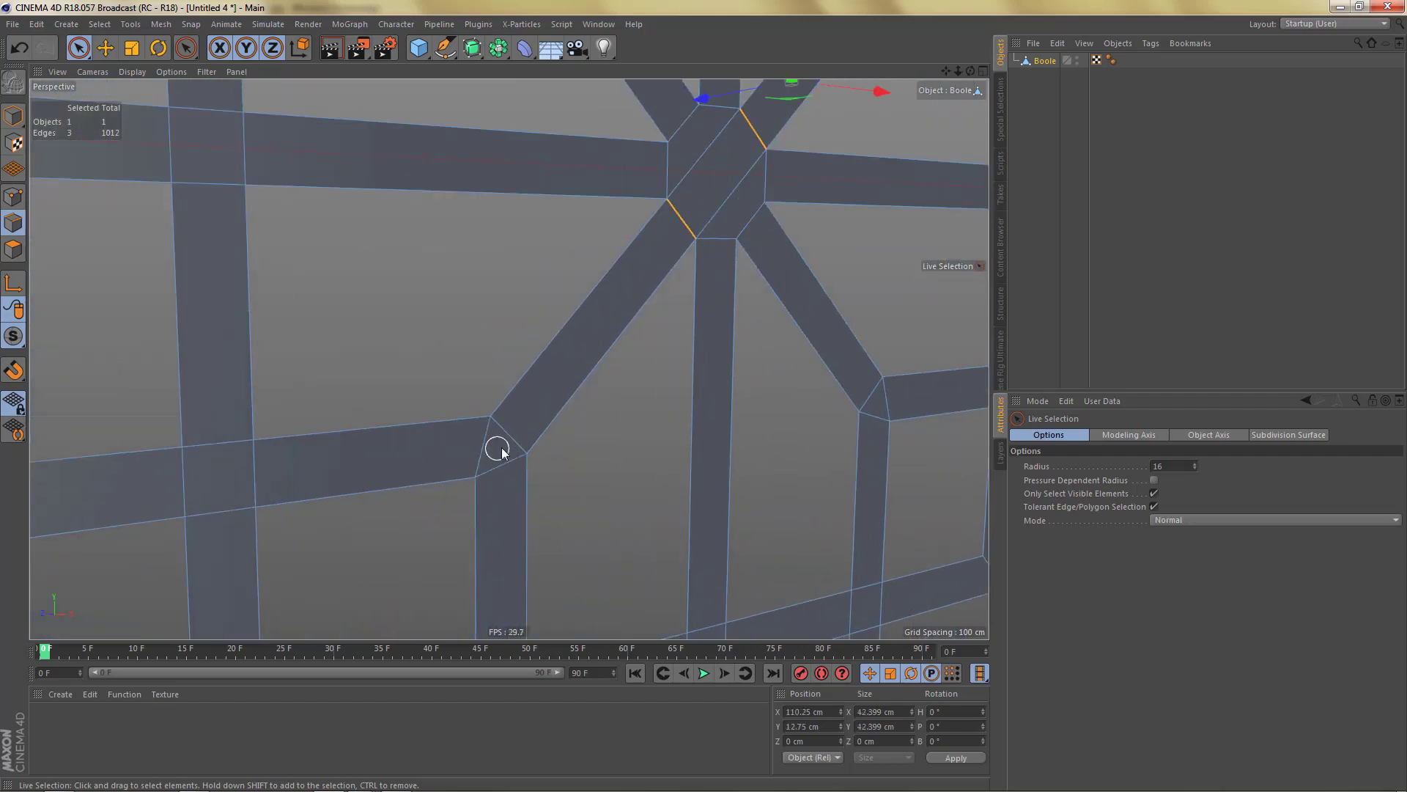
shift+click(504, 437)
key(m)
key(m)
Select the edges crossing the right star's upper-left to lower-right bar with a selection radius of 1 and connect them with a centre line.
alt+right_drag(621, 420, 580, 496)
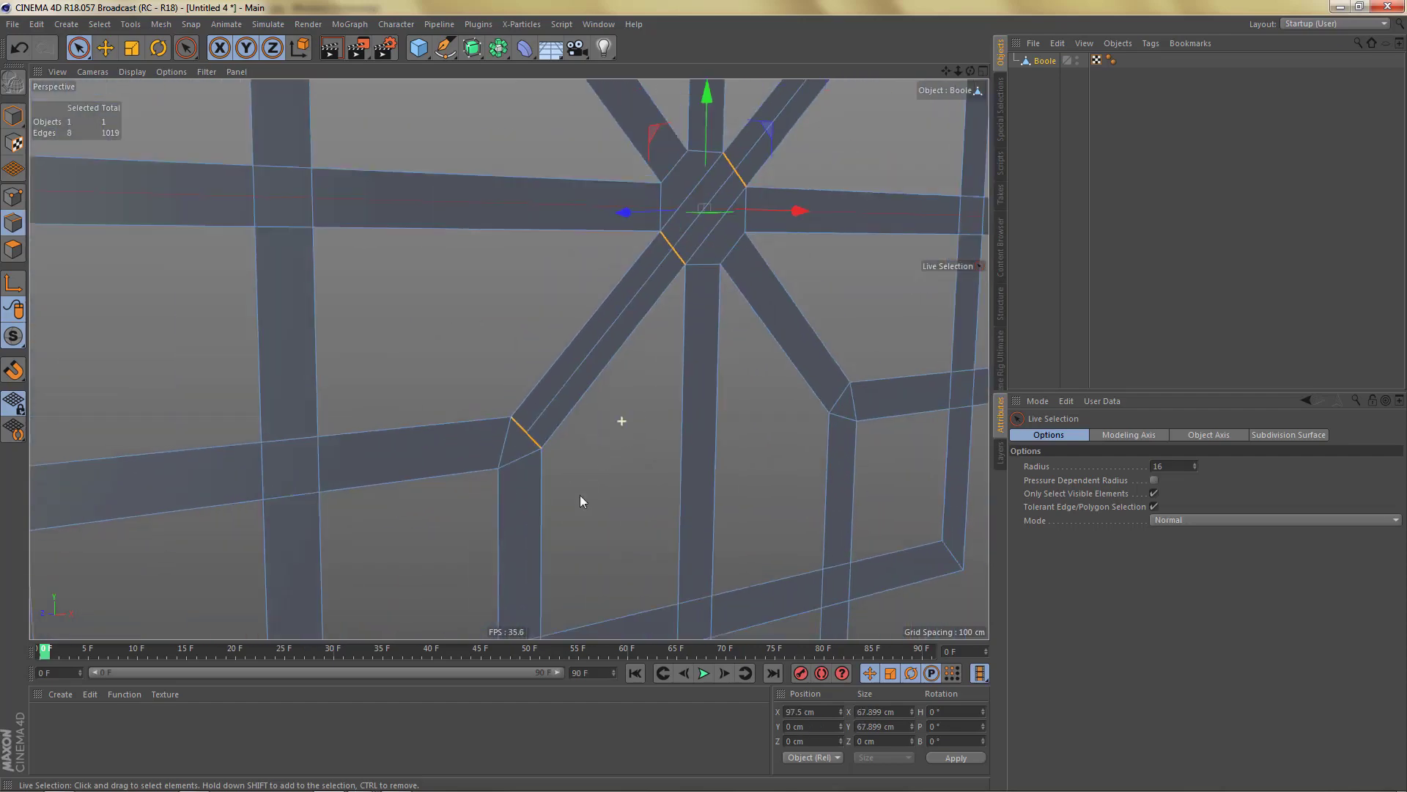
scroll(579, 500, down, 2)
alt+middle_drag(592, 171, 475, 286)
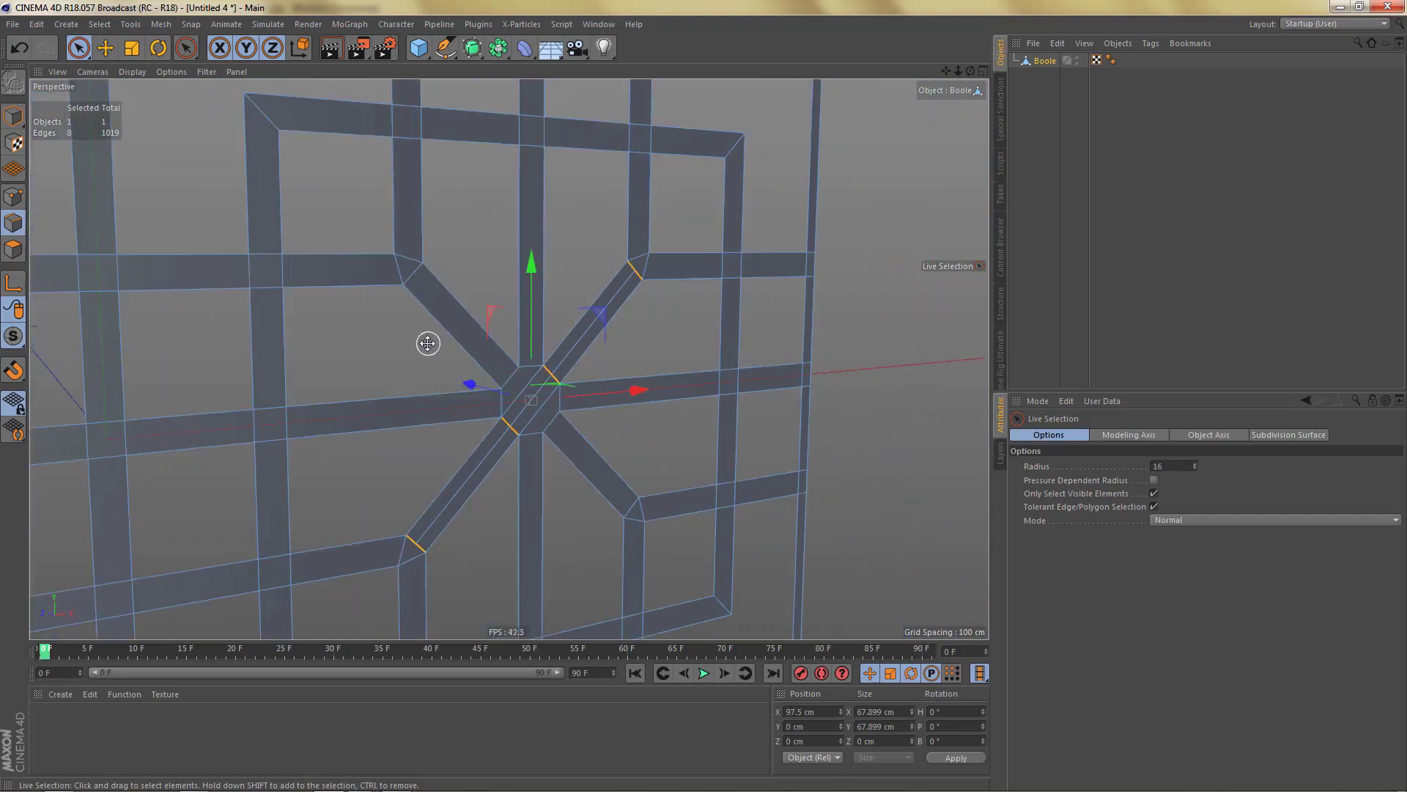
middle_drag(428, 343, 429, 326)
shift+drag(535, 417, 565, 440)
shift+click(630, 511)
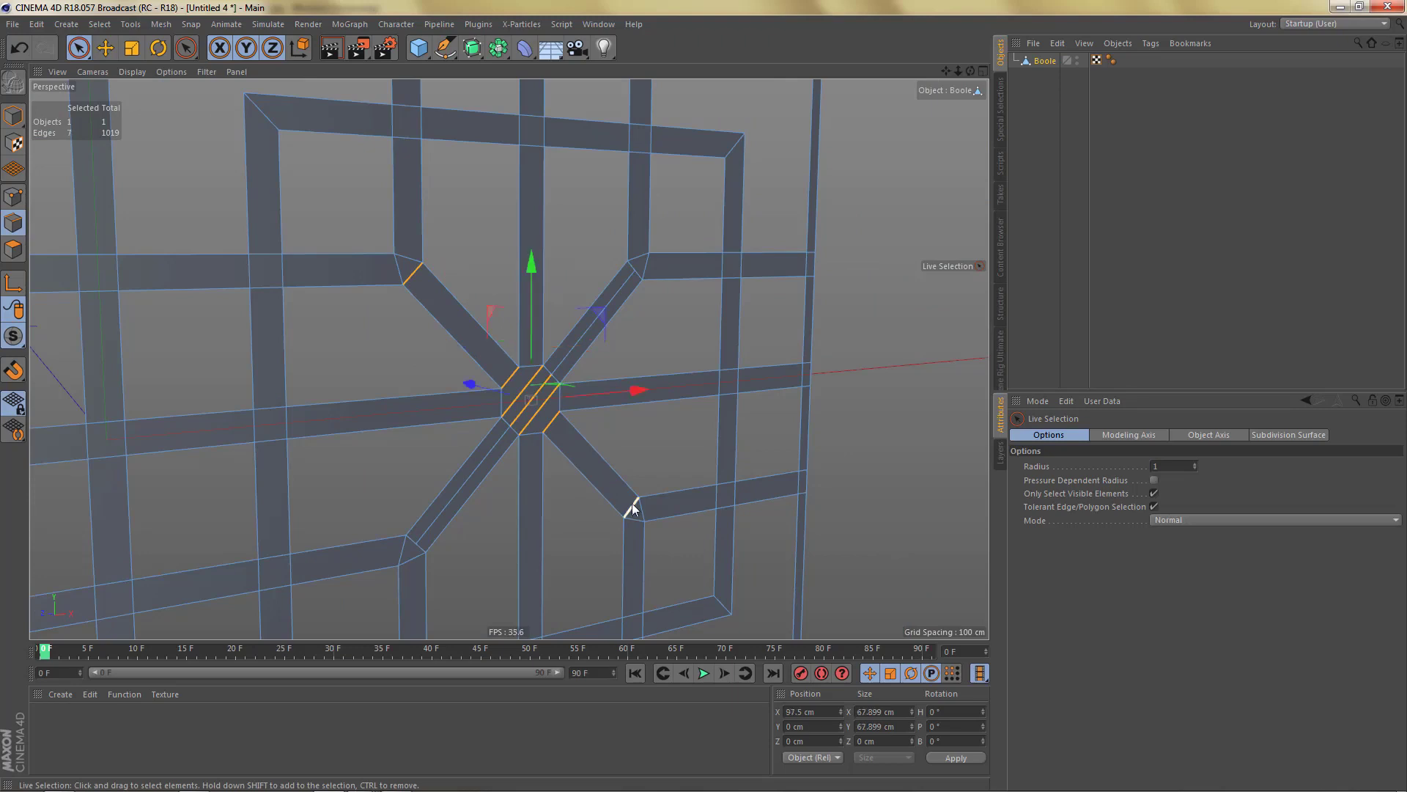
key(m)
key(m)
alt+right_drag(549, 404, 586, 406)
In point mode, select the four outer end points of the right star's diagonal centre lines and scale them inward to about 58 cm across.
key(Return)
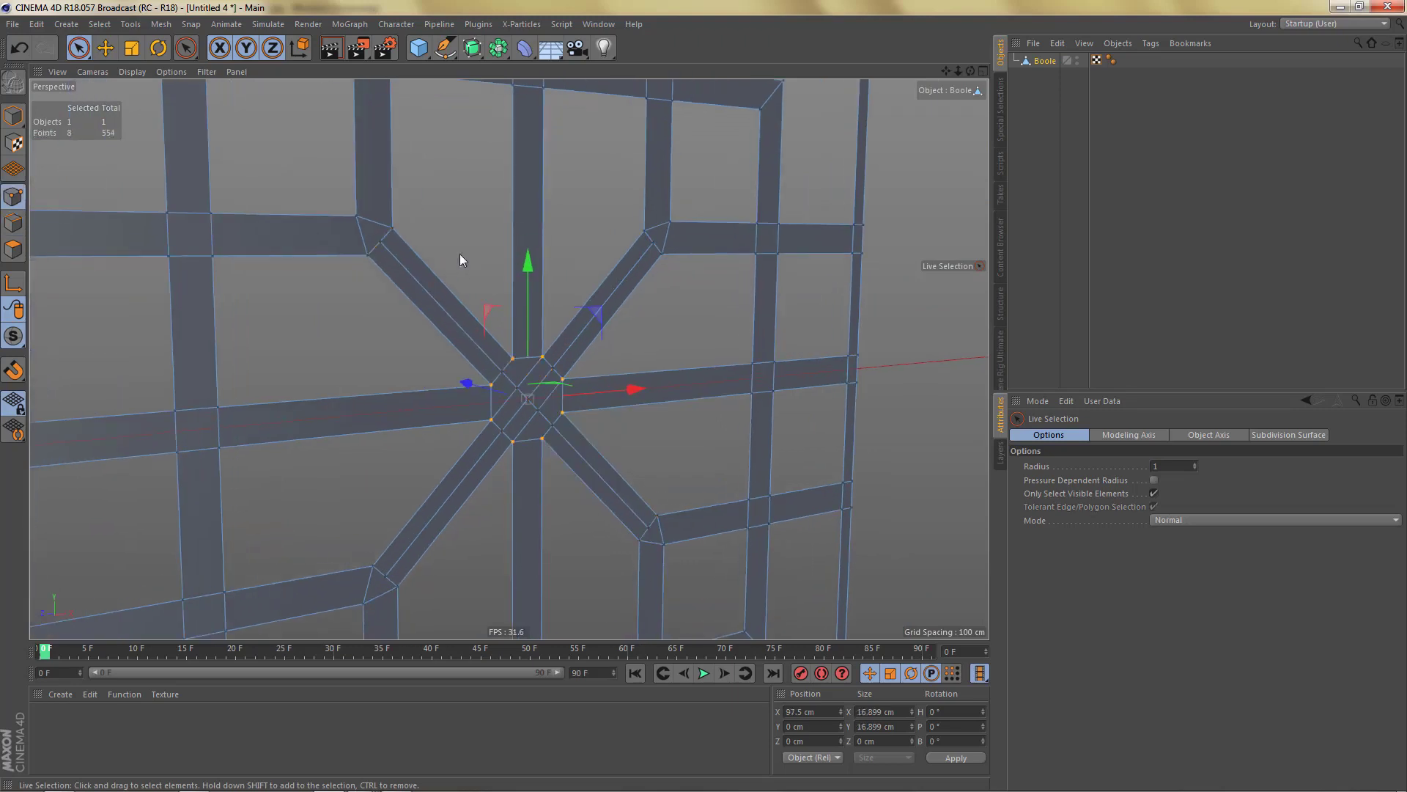
click(380, 242)
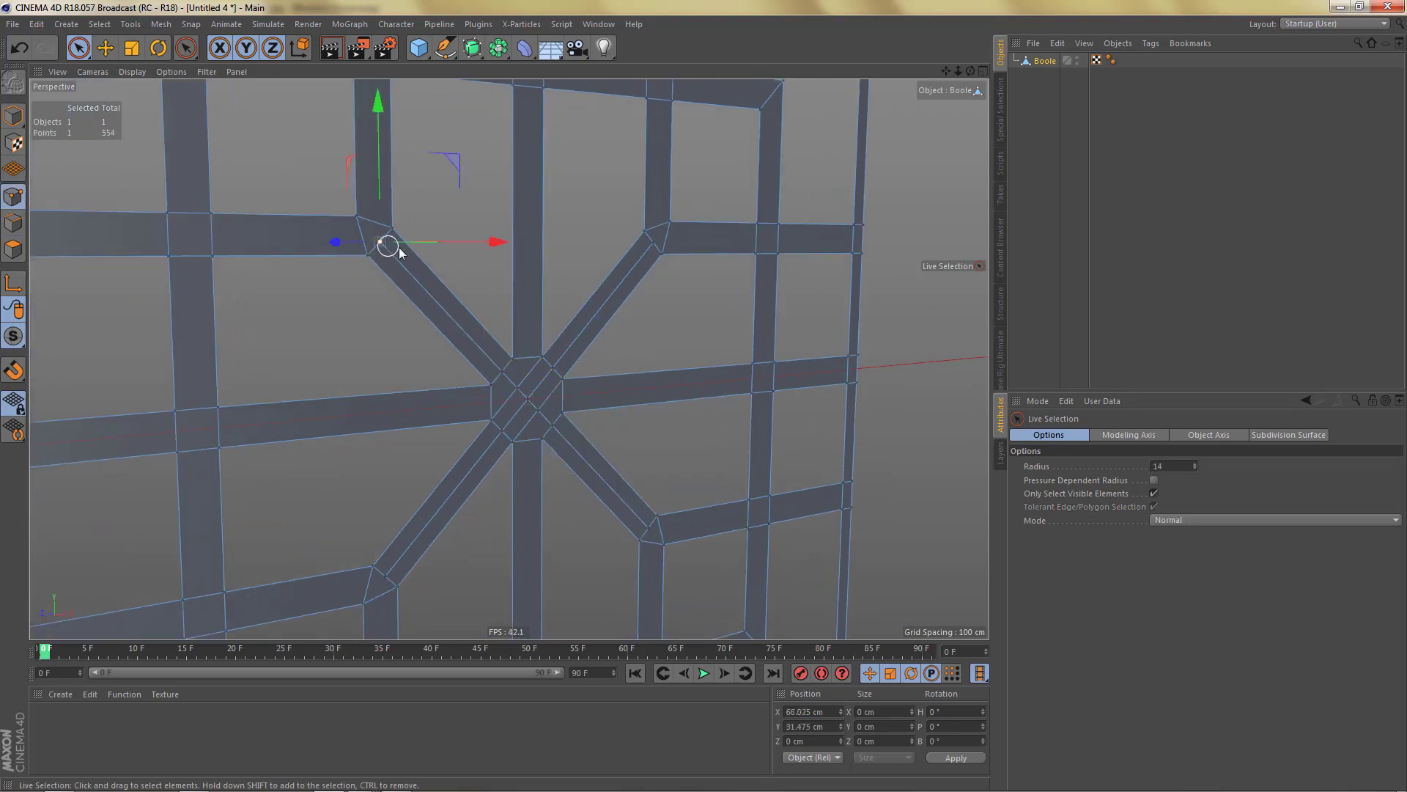
shift+click(653, 243)
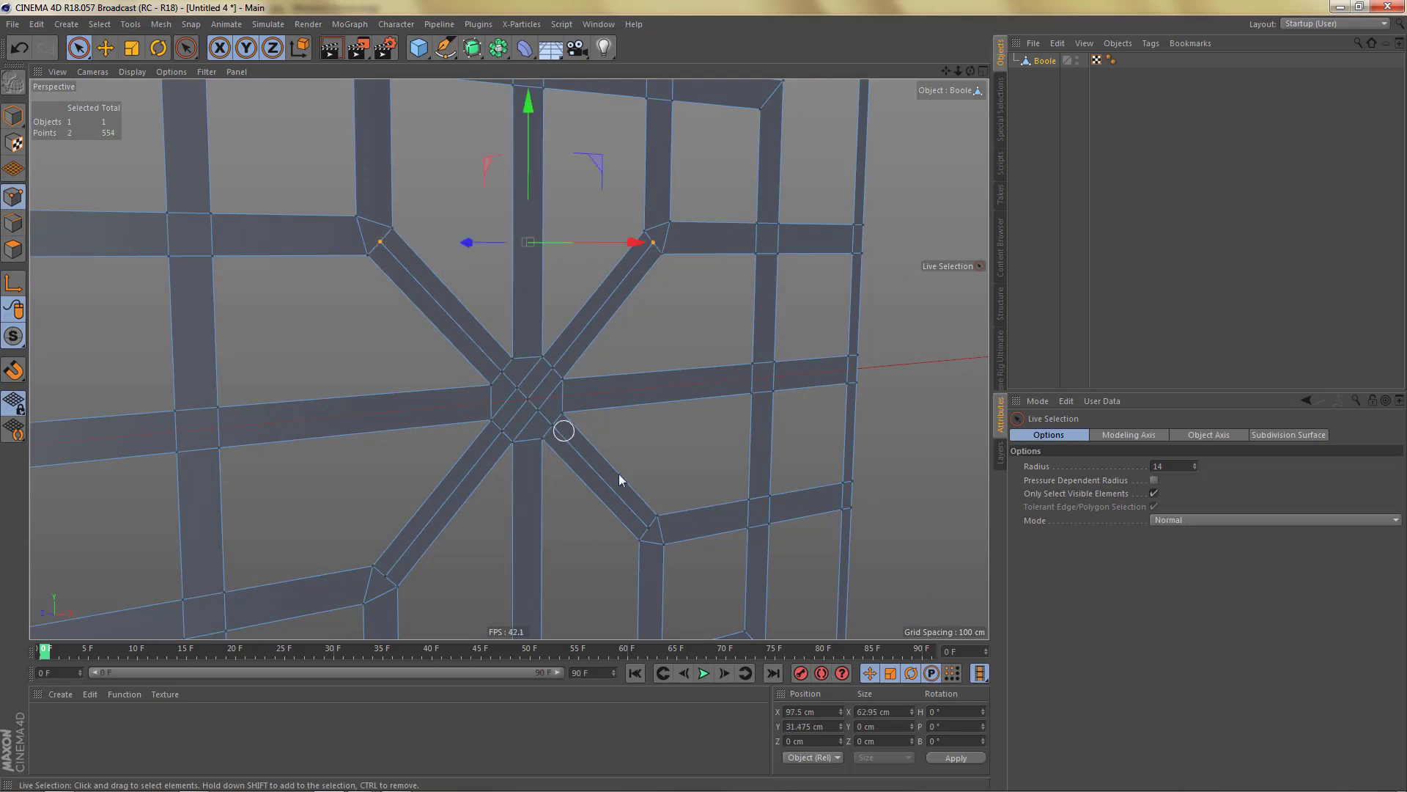
shift+click(648, 528)
shift+click(376, 574)
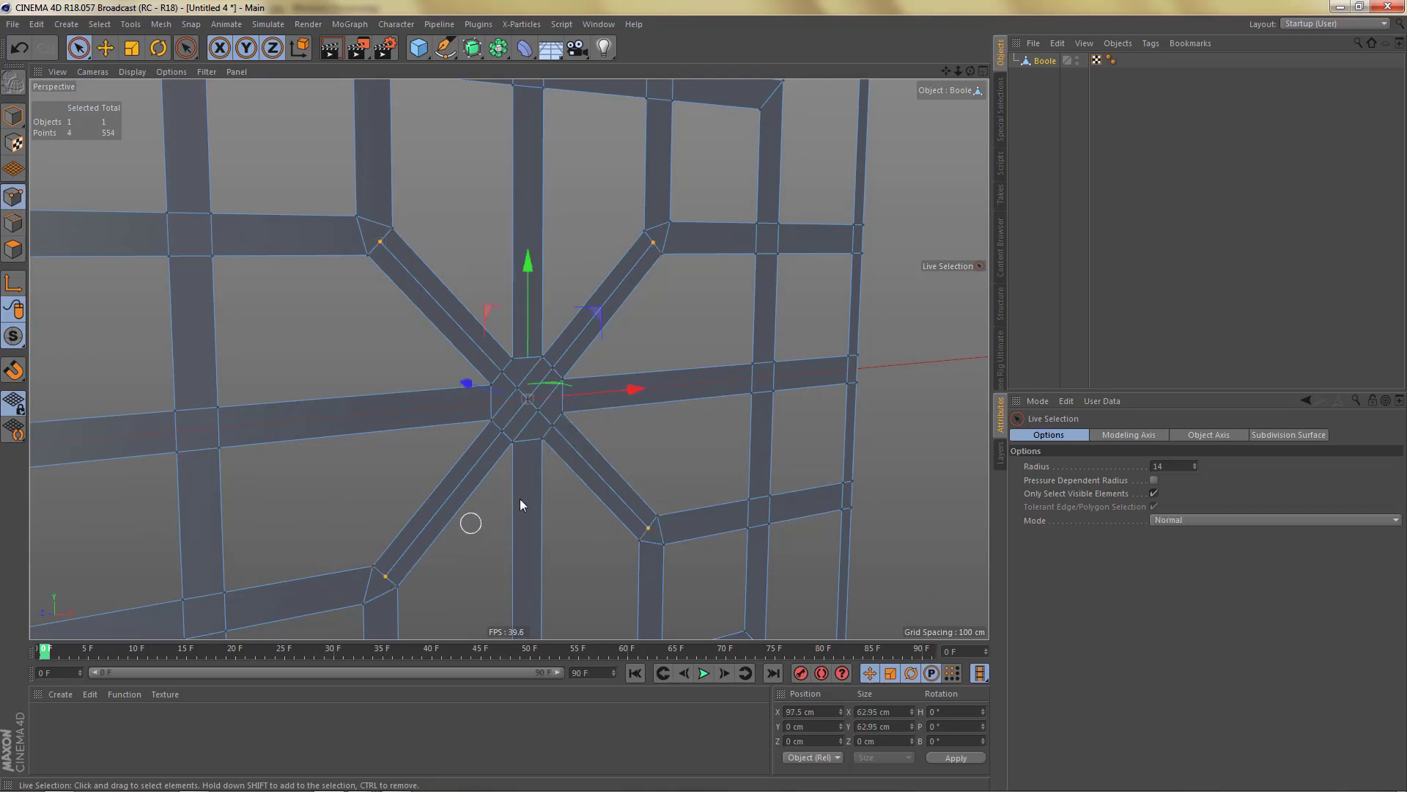
key(t)
drag(579, 427, 530, 432)
alt+right_drag(560, 347, 475, 455)
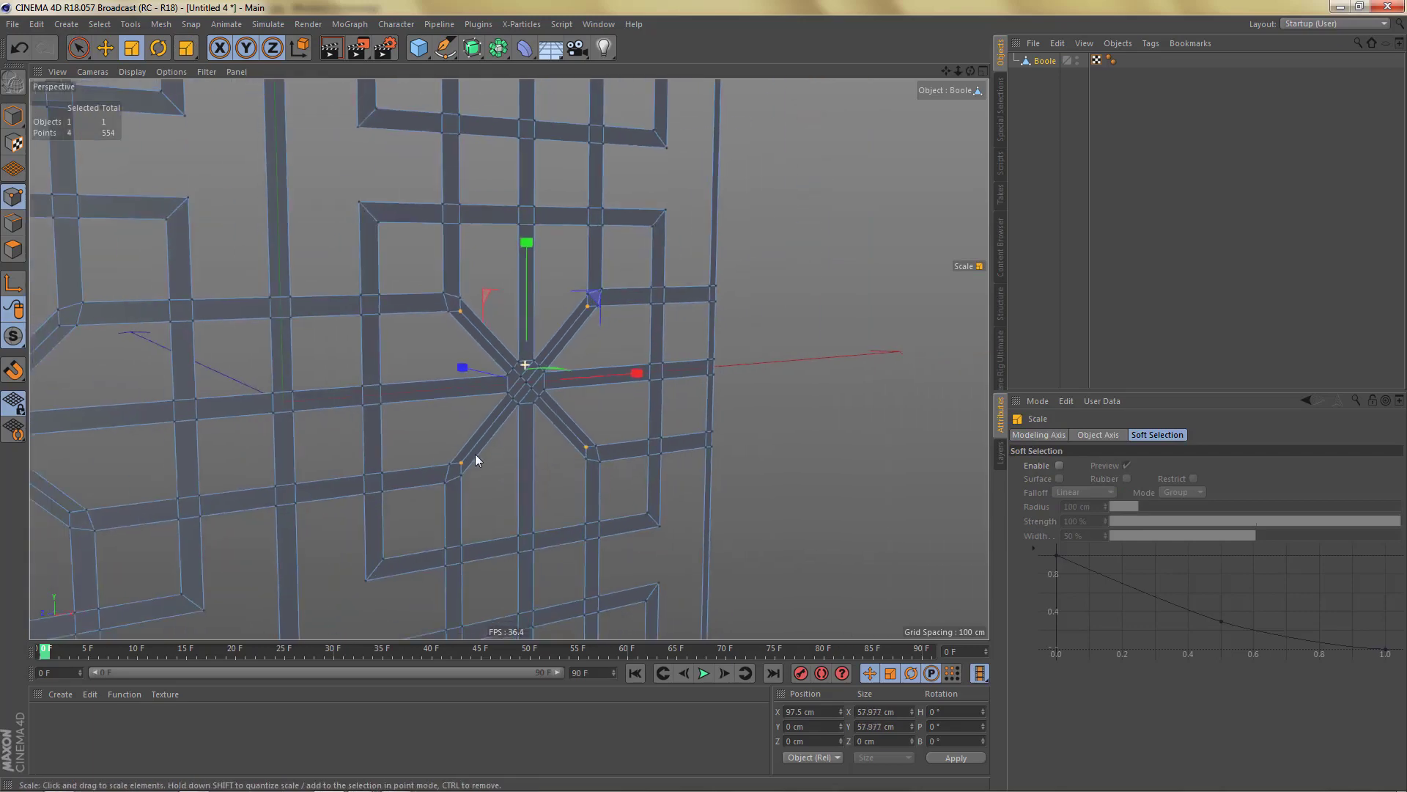
alt+drag(475, 454, 520, 422)
In polygon mode, select all quadrangles to check that the whole lattice mesh consists of quads, and clear the selection.
key(Return)
key(Return)
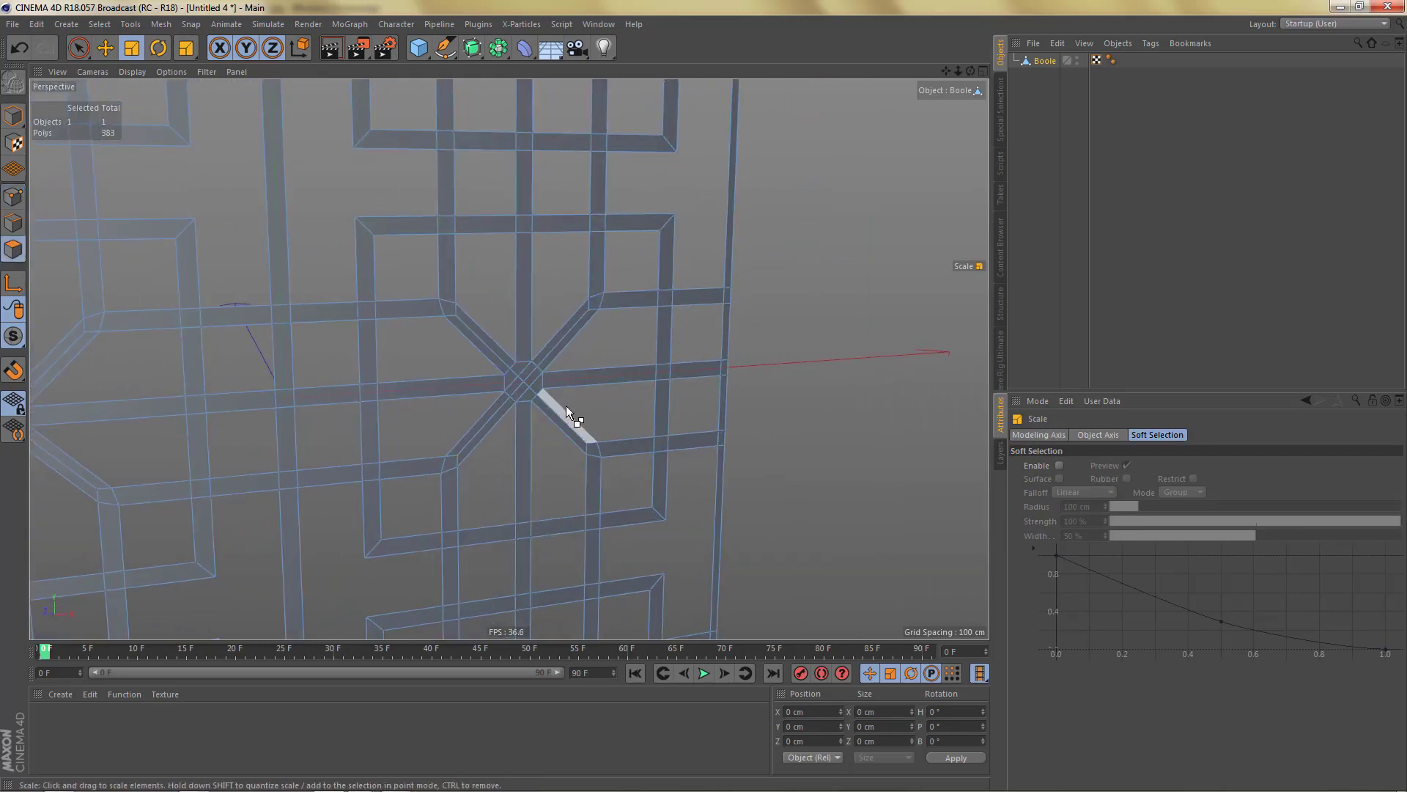
scroll(617, 353, down, 3)
alt+drag(554, 345, 522, 382)
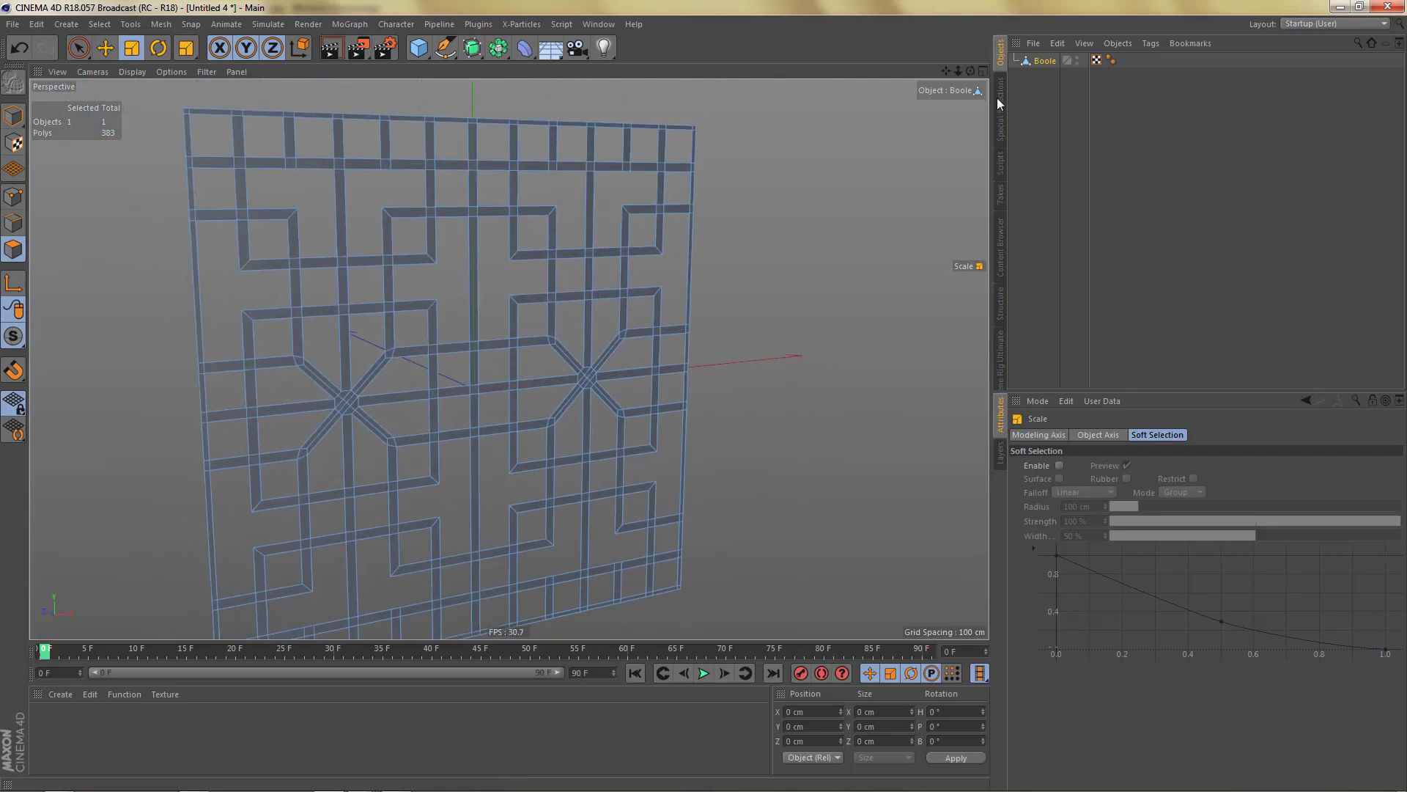
click(1001, 116)
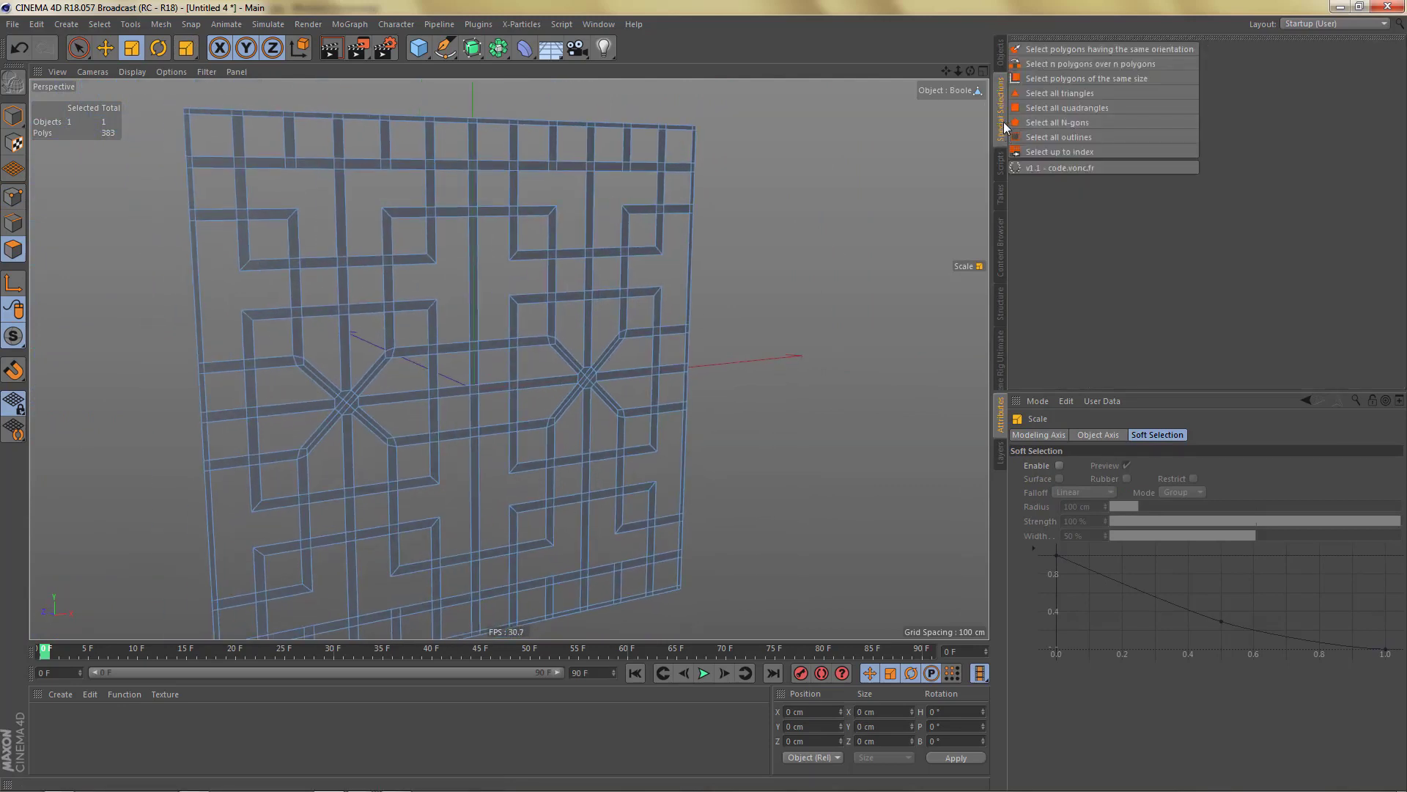
click(1049, 104)
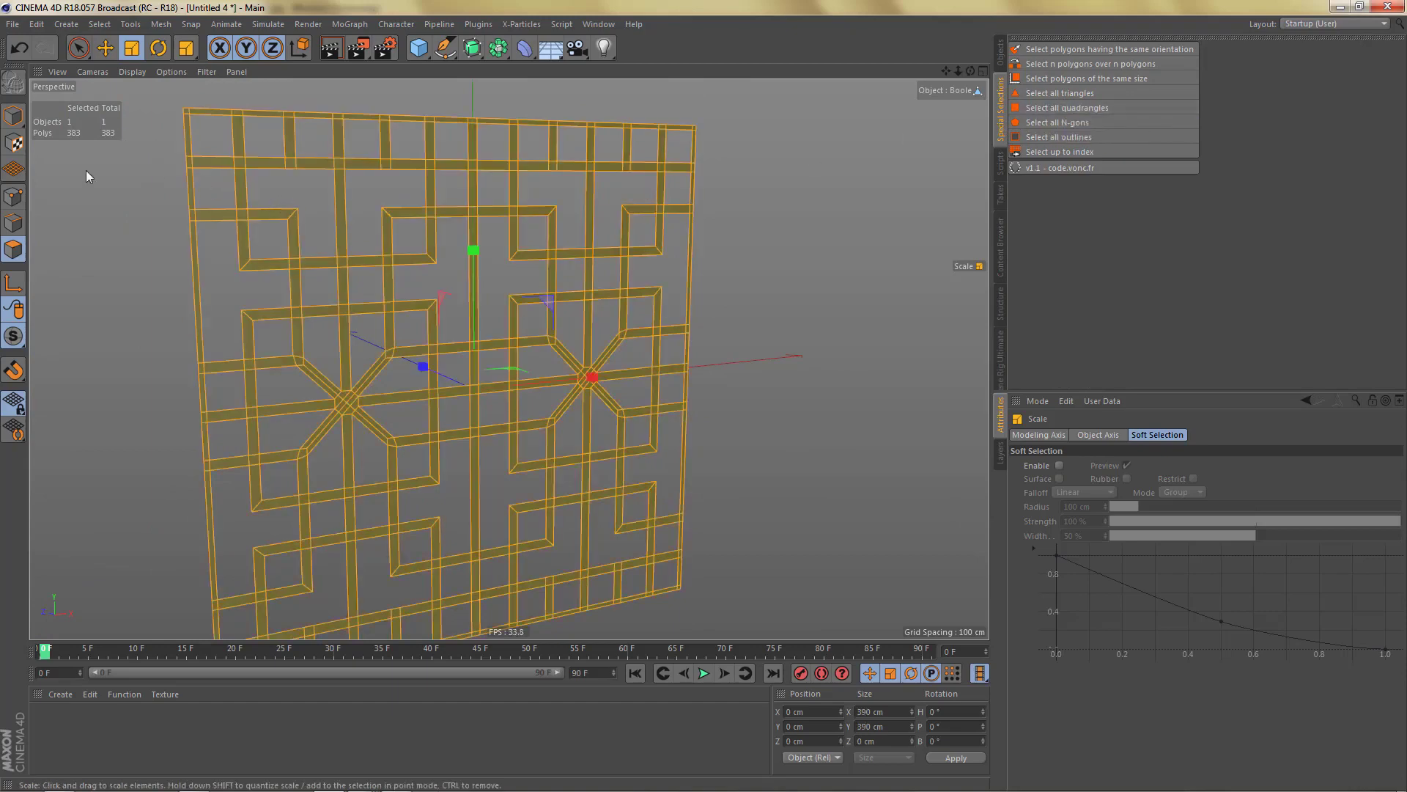
alt+middle_drag(293, 173, 452, 199)
alt+drag(511, 238, 496, 237)
click(536, 269)
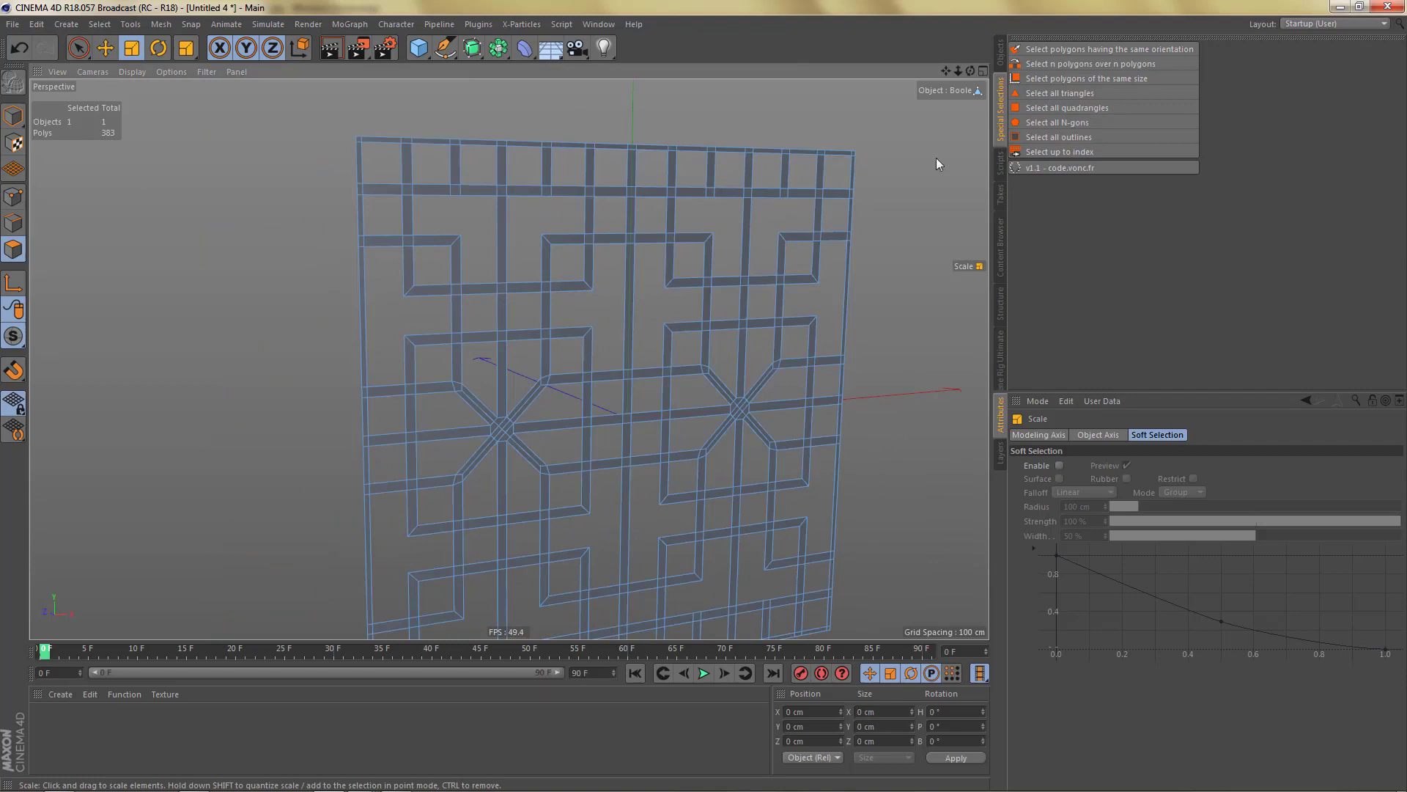
click(1000, 52)
Select the three outer points of the frame's upper-left corner and weld them at the outermost corner point.
scroll(518, 272, down, 3)
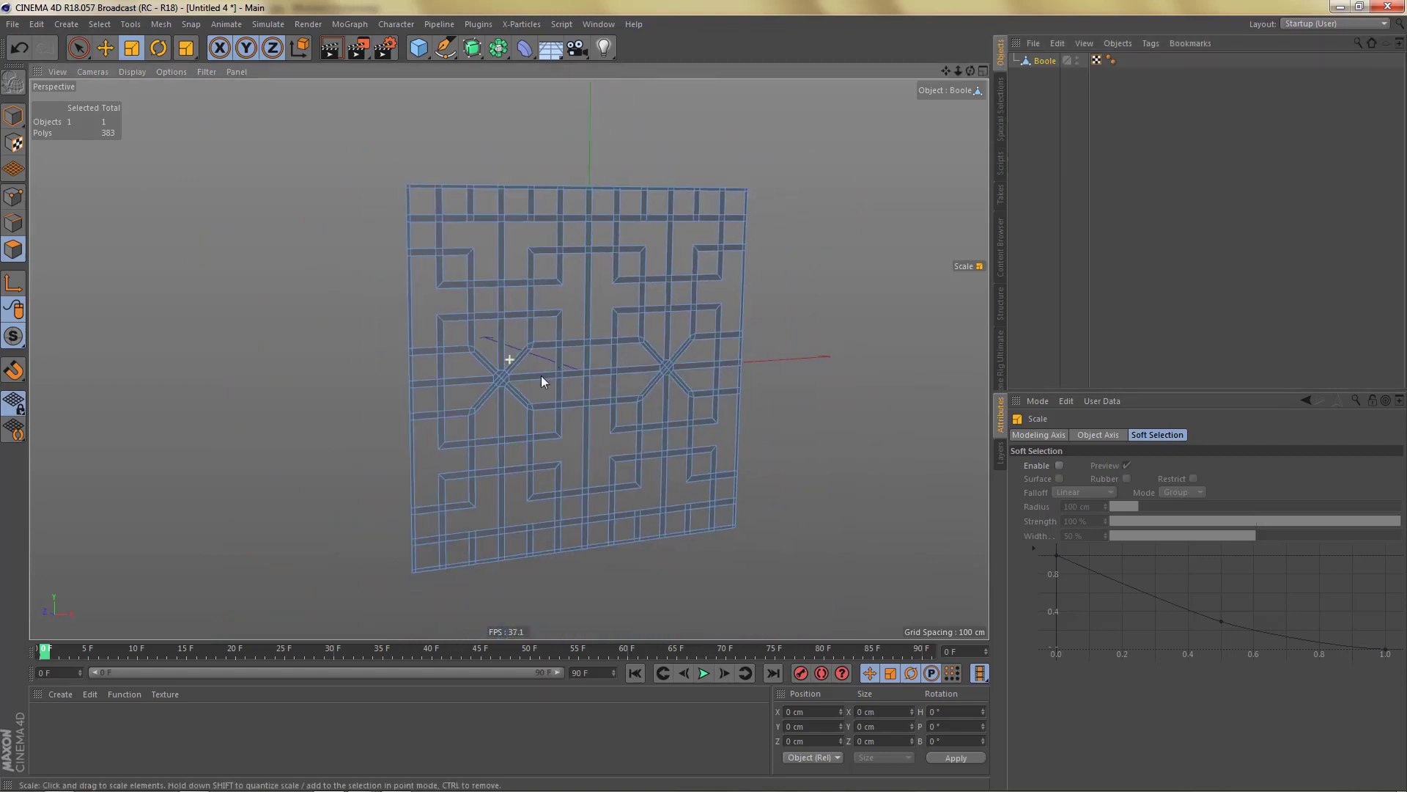
mouse_move(512, 384)
alt+mouse_down()
mouse_move(576, 386)
mouse_move(556, 400)
mouse_move(533, 383)
mouse_move(562, 376)
alt+mouse_up()
scroll(566, 207, up, 6)
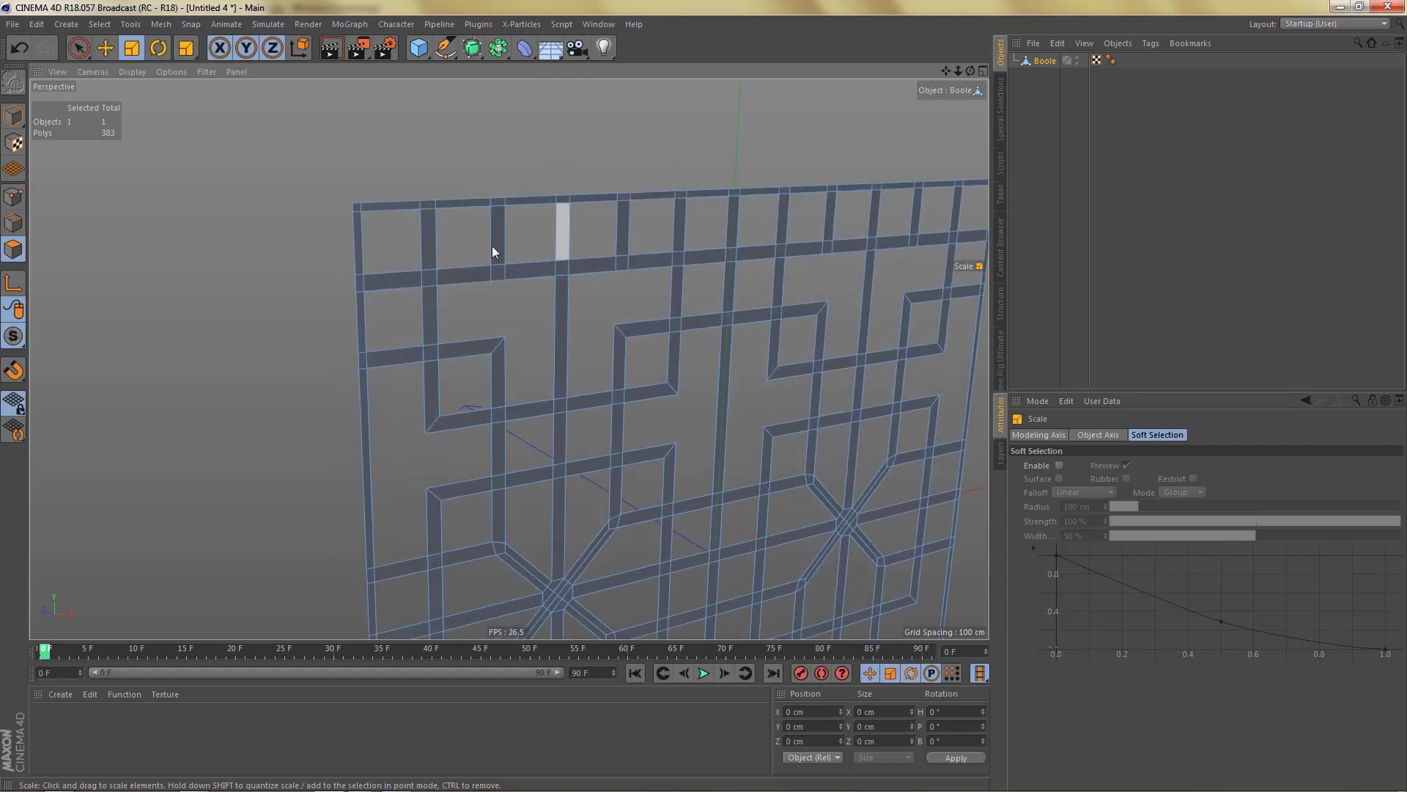
mouse_move(503, 240)
alt+mouse_down()
mouse_move(502, 219)
mouse_move(503, 245)
alt+mouse_up()
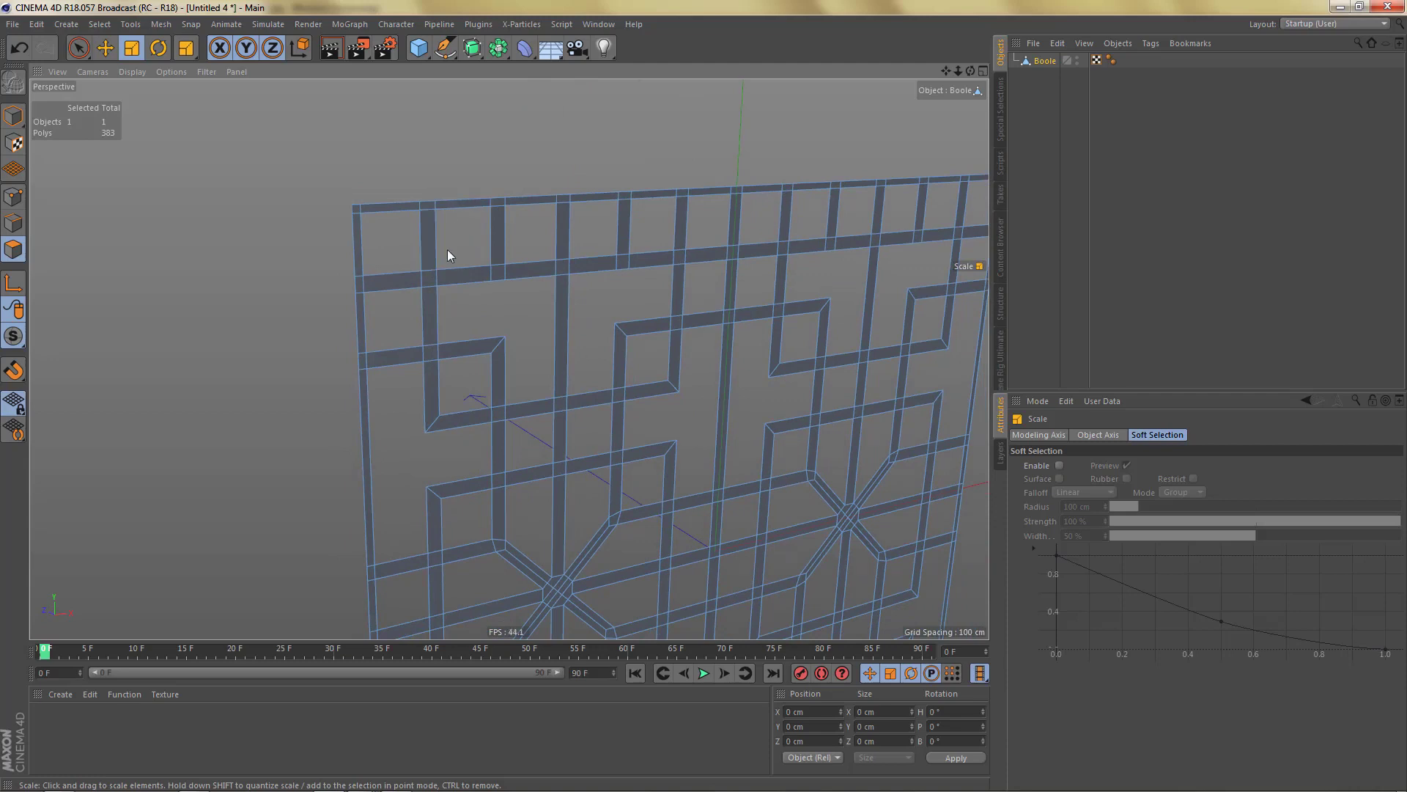
alt+right_drag(386, 203, 526, 197)
key(Return)
key(9)
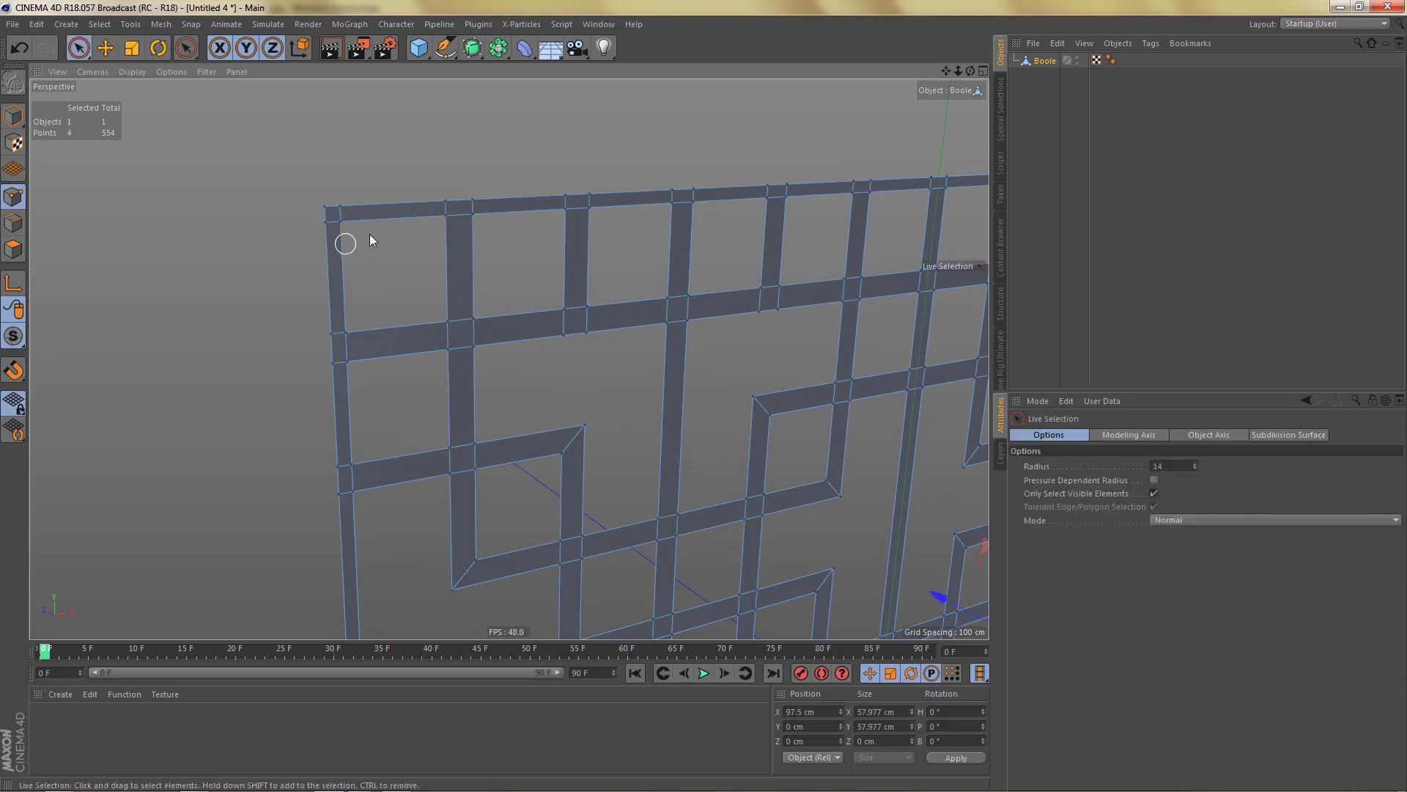
alt+drag(371, 236, 383, 207)
click(303, 232)
shift+click(320, 210)
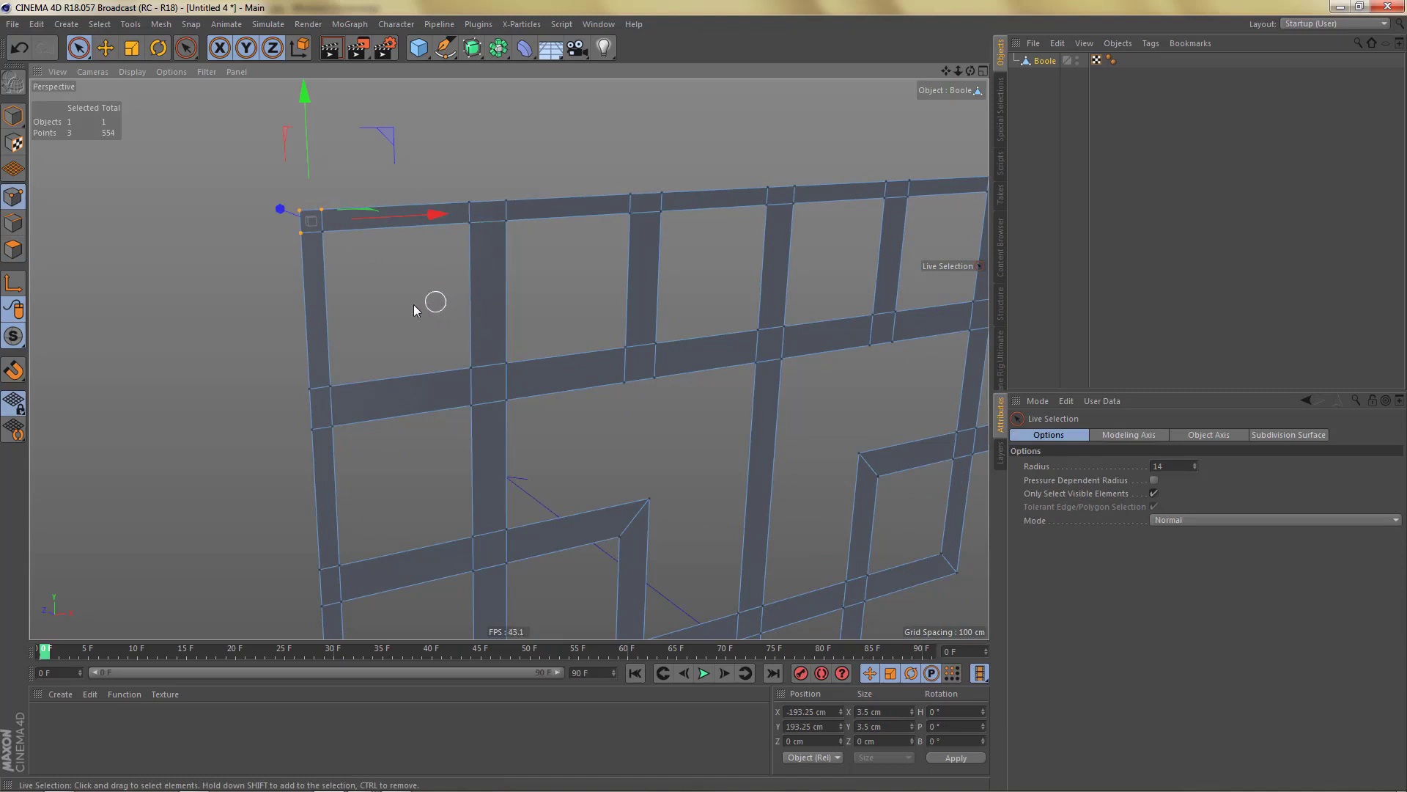
key(m)
key(q)
click(307, 218)
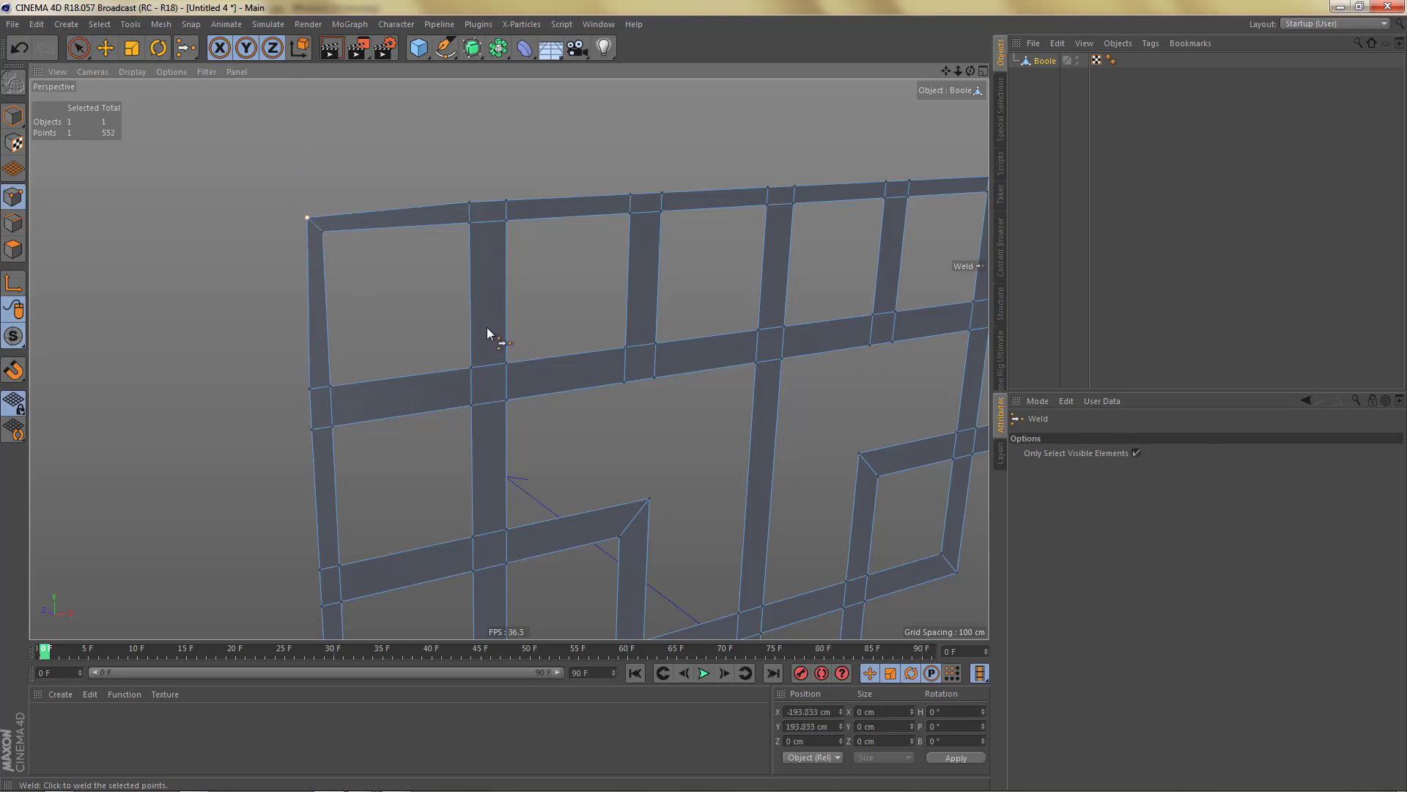
key(ctrl+z)
click(299, 212)
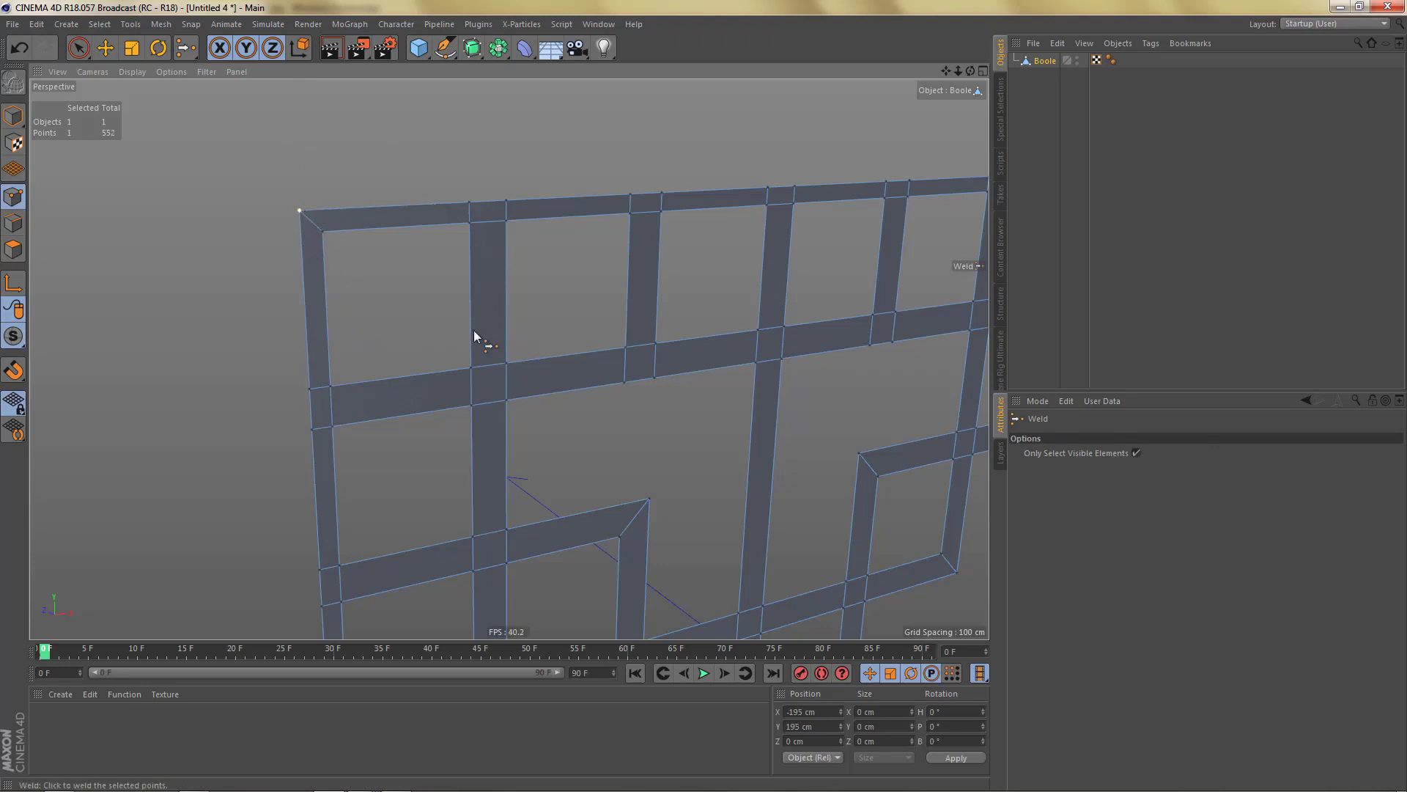
In the front view, select the three outer points of the frame's upper-right corner and weld them at the outermost point.
key(F4)
alt+middle_drag(678, 273, 530, 451)
scroll(806, 279, up, 5)
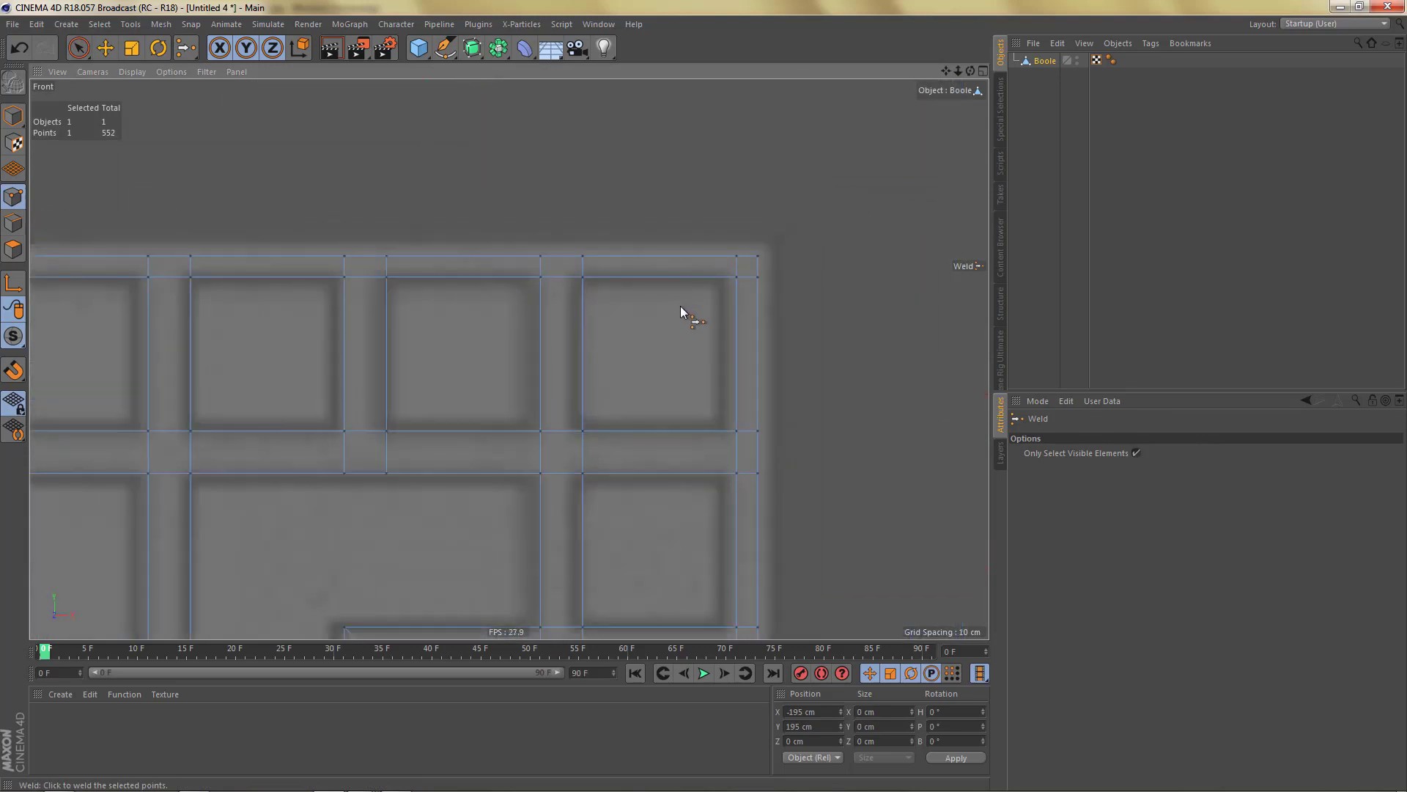
key(space)
drag(741, 251, 760, 304)
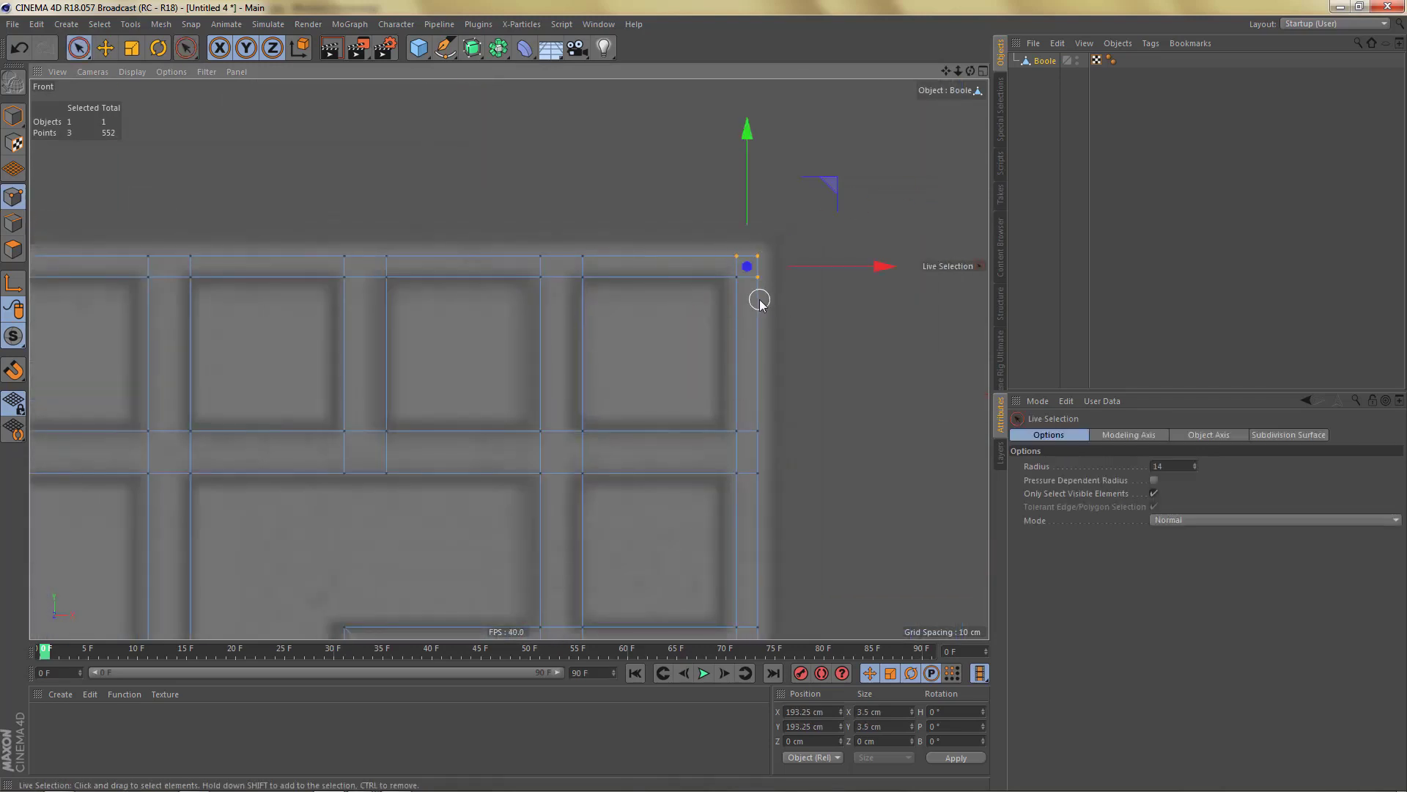
key(space)
click(759, 259)
Select the three outer points of the frame's lower-right corner and weld them at the outermost point.
scroll(725, 301, down, 5)
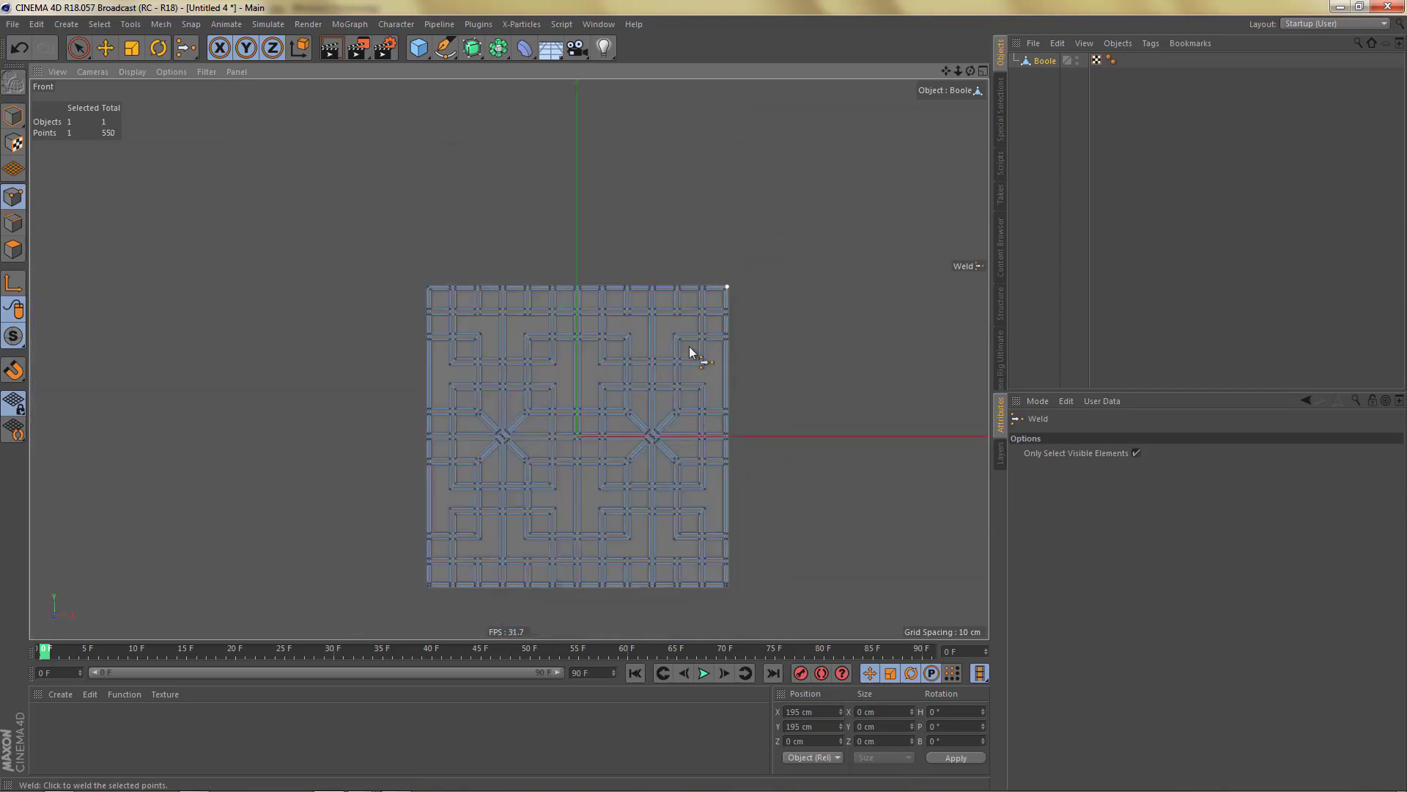
scroll(726, 471, up, 5)
key(space)
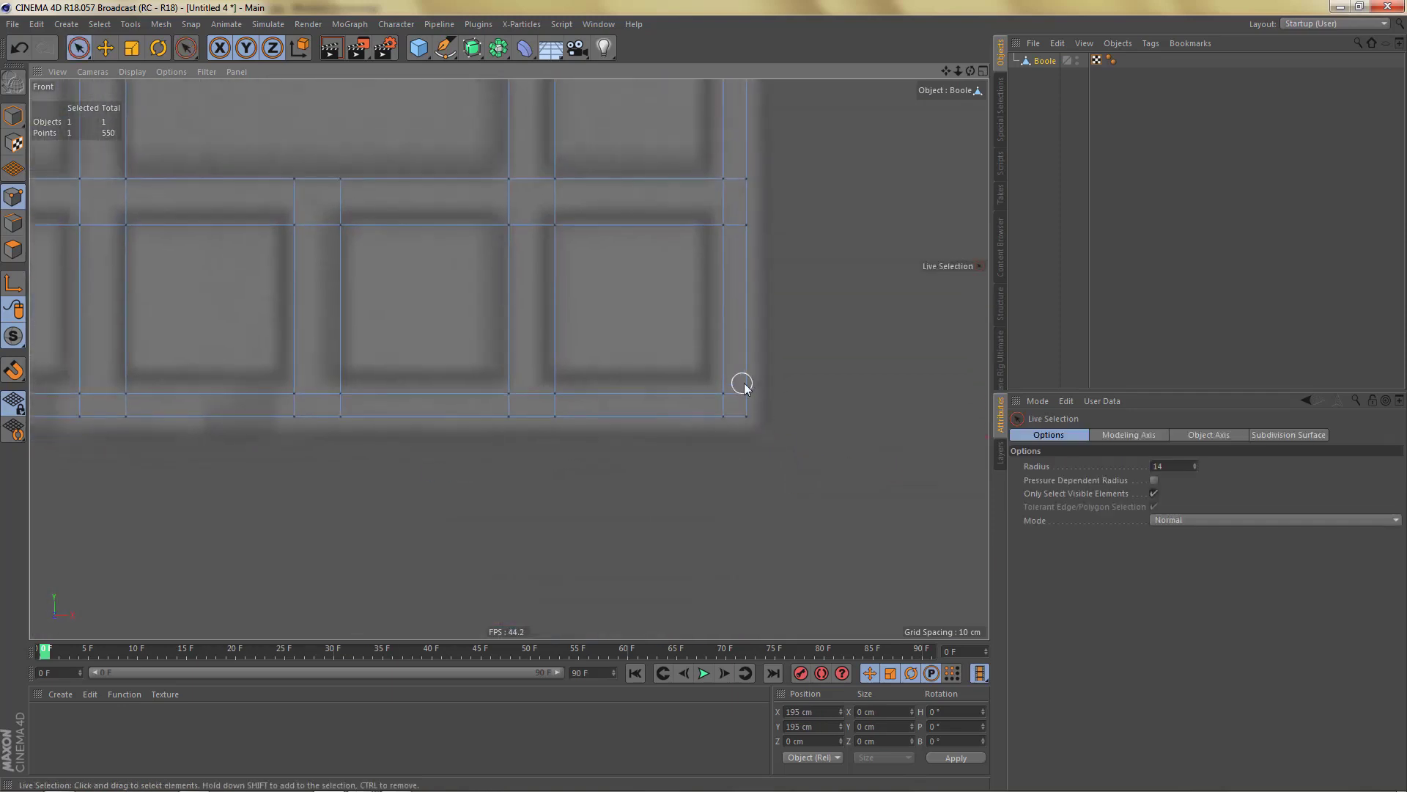
drag(742, 382, 744, 427)
key(space)
click(744, 420)
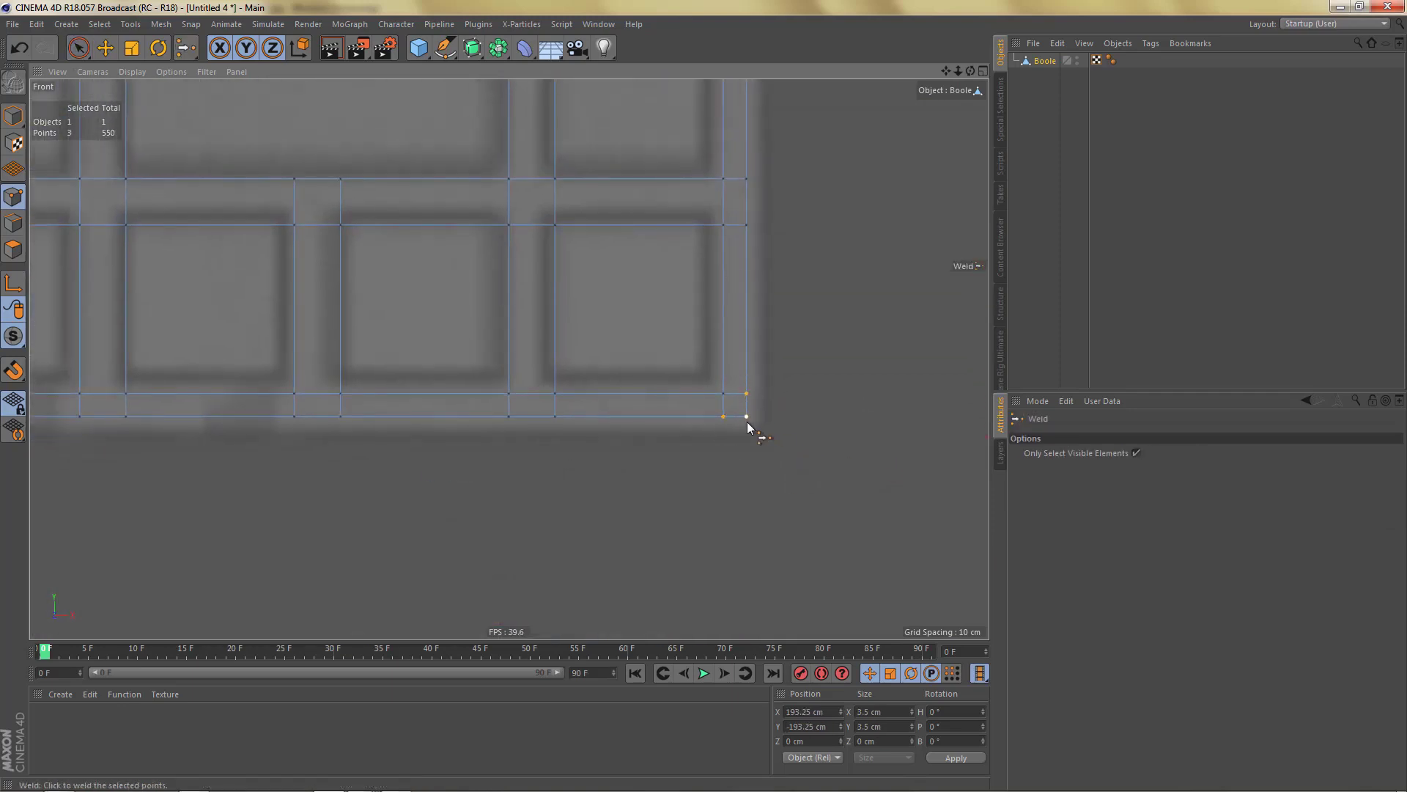
Select the three outer points of the frame's lower-left corner and weld them at the outermost point.
scroll(651, 474, down, 5)
scroll(364, 422, up, 8)
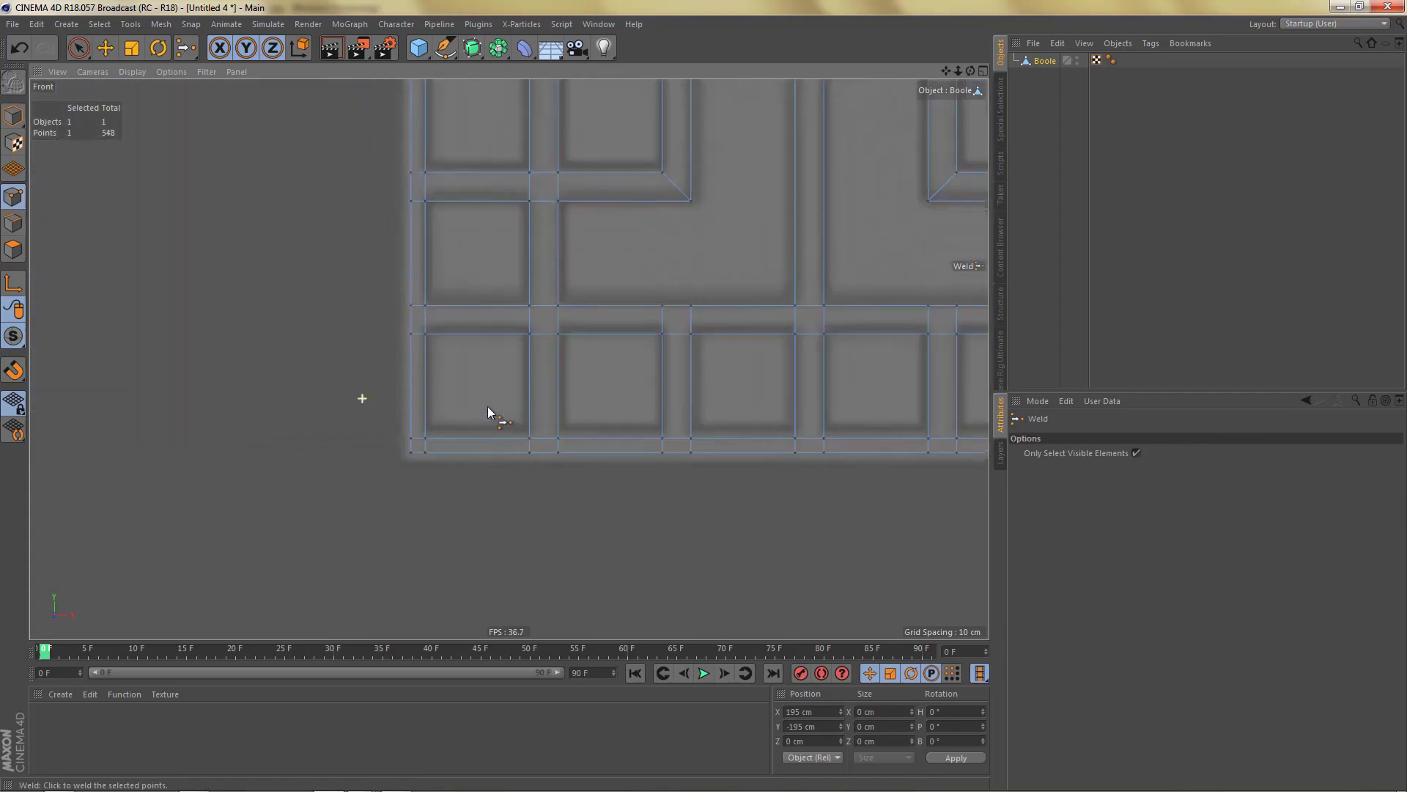
key(space)
mouse_move(466, 484)
mouse_down()
mouse_move(469, 506)
mouse_move(508, 522)
mouse_up()
key(space)
click(467, 516)
In edge mode, select the loop around the lattice's outer outline and extrude it with an offset of 3.5 cm.
scroll(464, 515, down, 5)
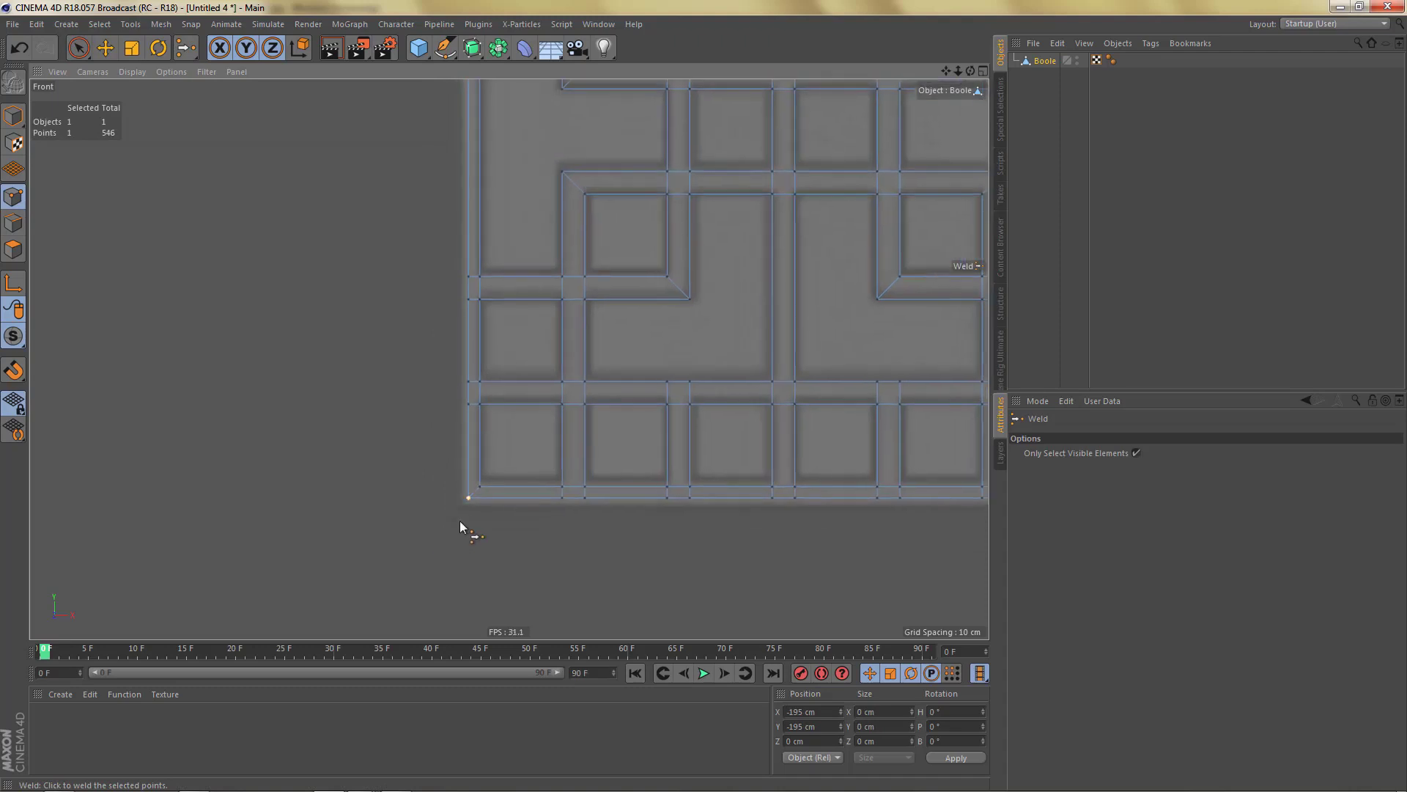
key(Return)
key(e)
double_click(508, 501)
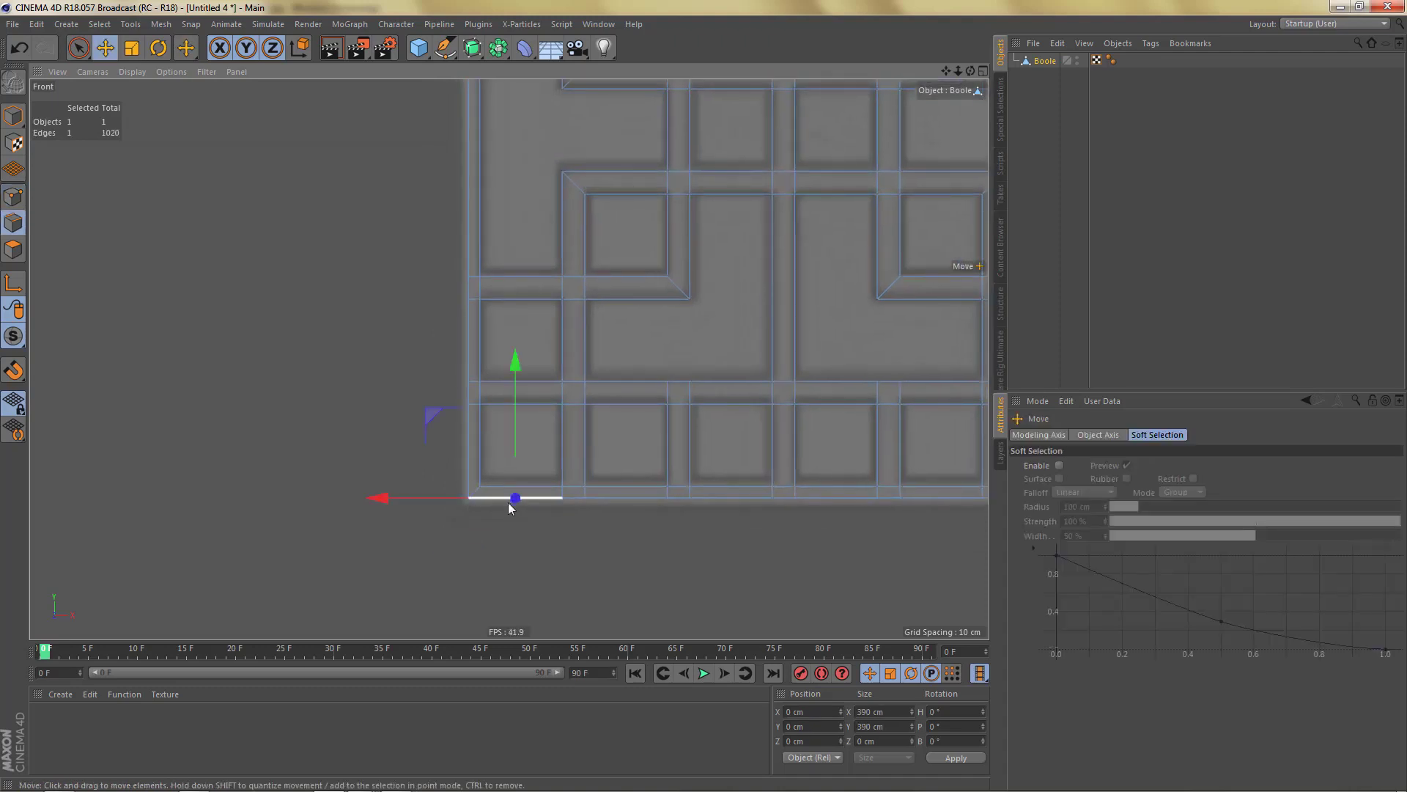
alt+middle_drag(549, 429, 464, 483)
scroll(463, 483, down, 8)
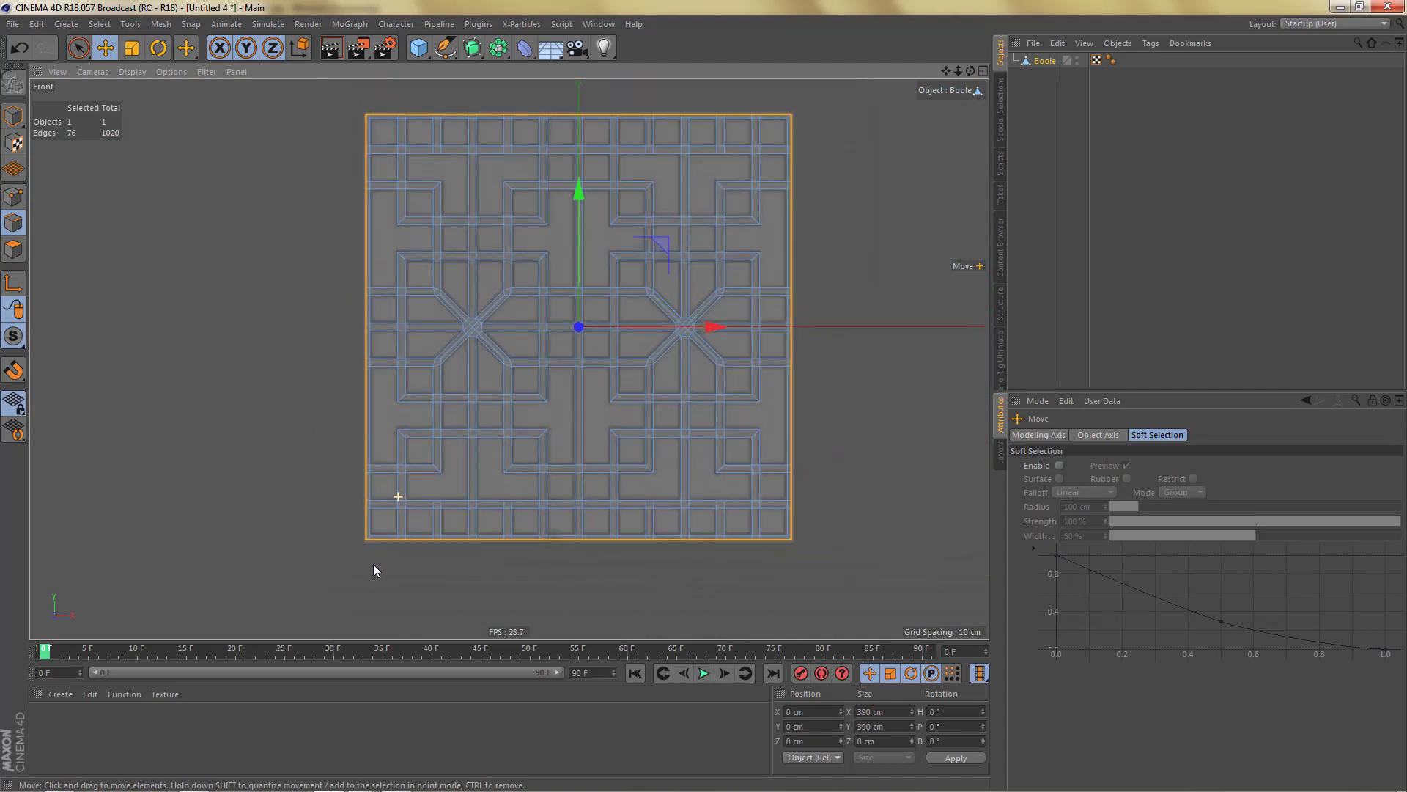
scroll(372, 564, up, 3)
key(d)
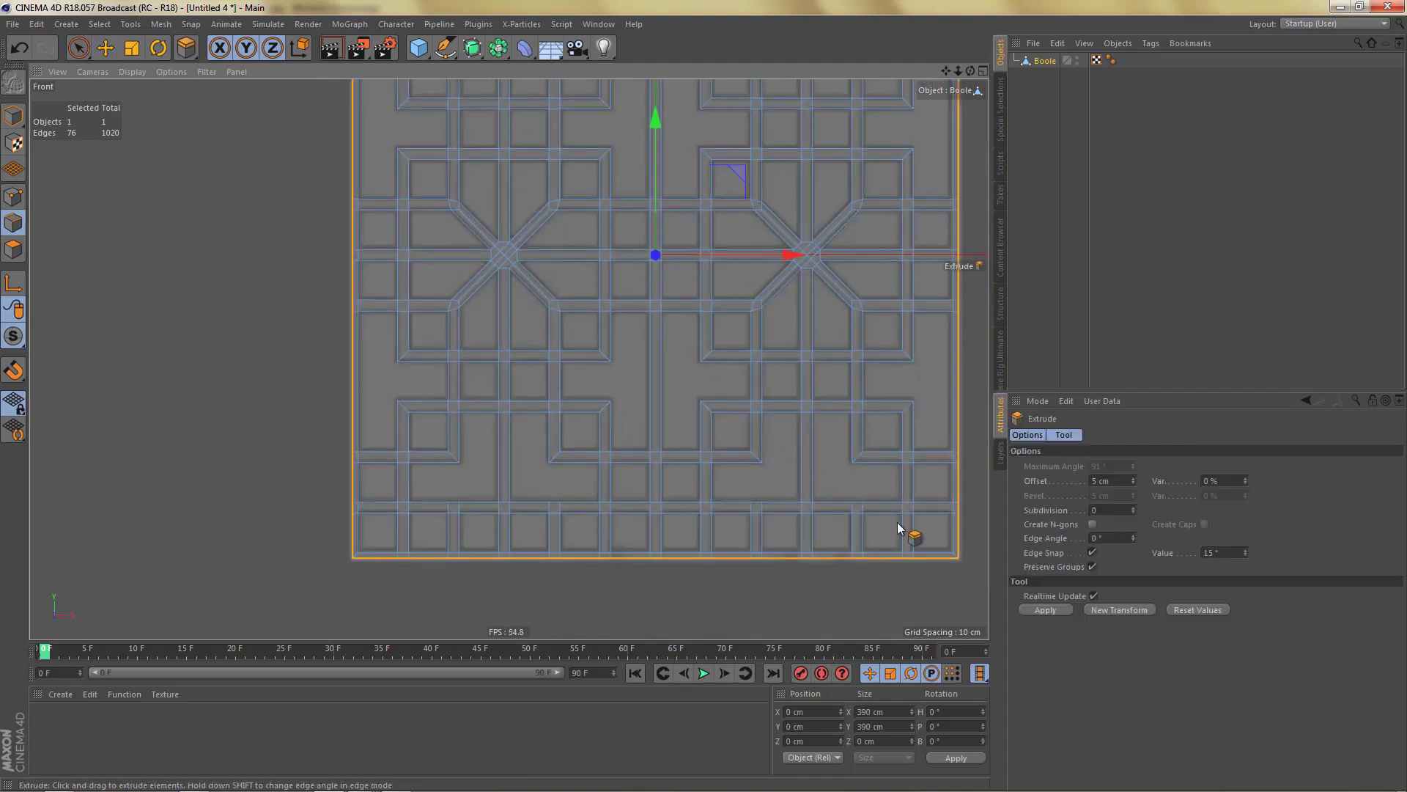
drag(1129, 482, 1057, 477)
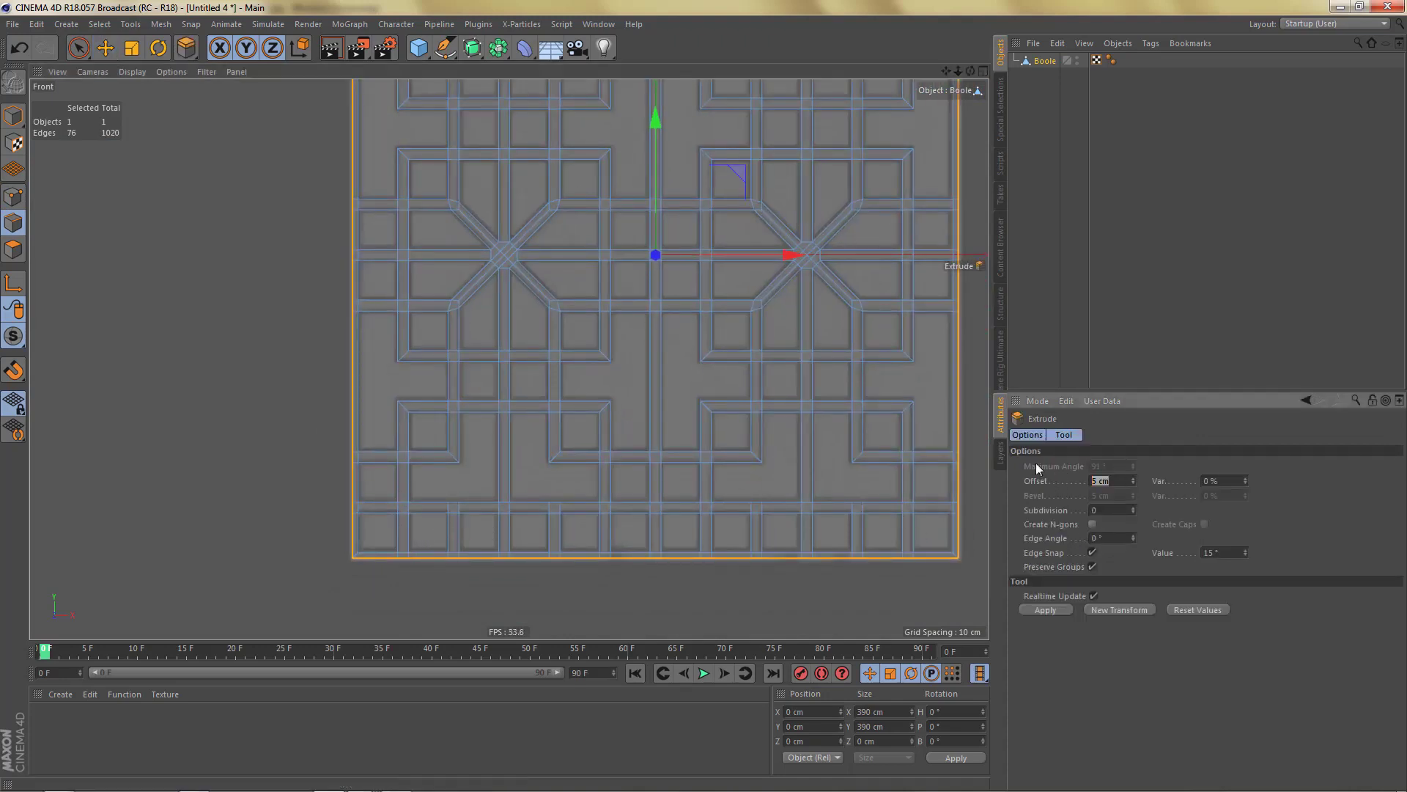
text(3.5)
key(Return)
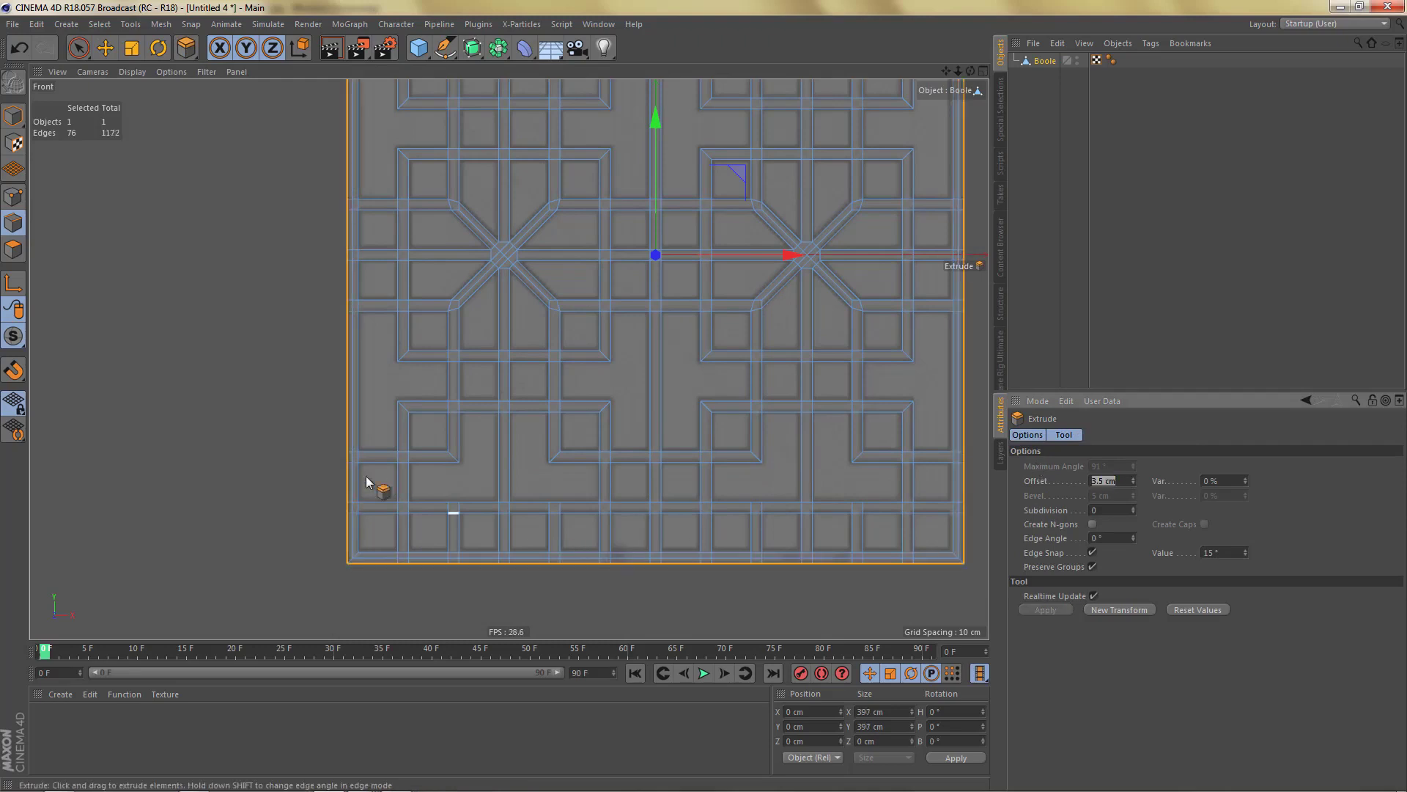
Inspect the extruded lower-left frame corner, and undo the outline extrusion together with its edge selection.
scroll(355, 563, up, 5)
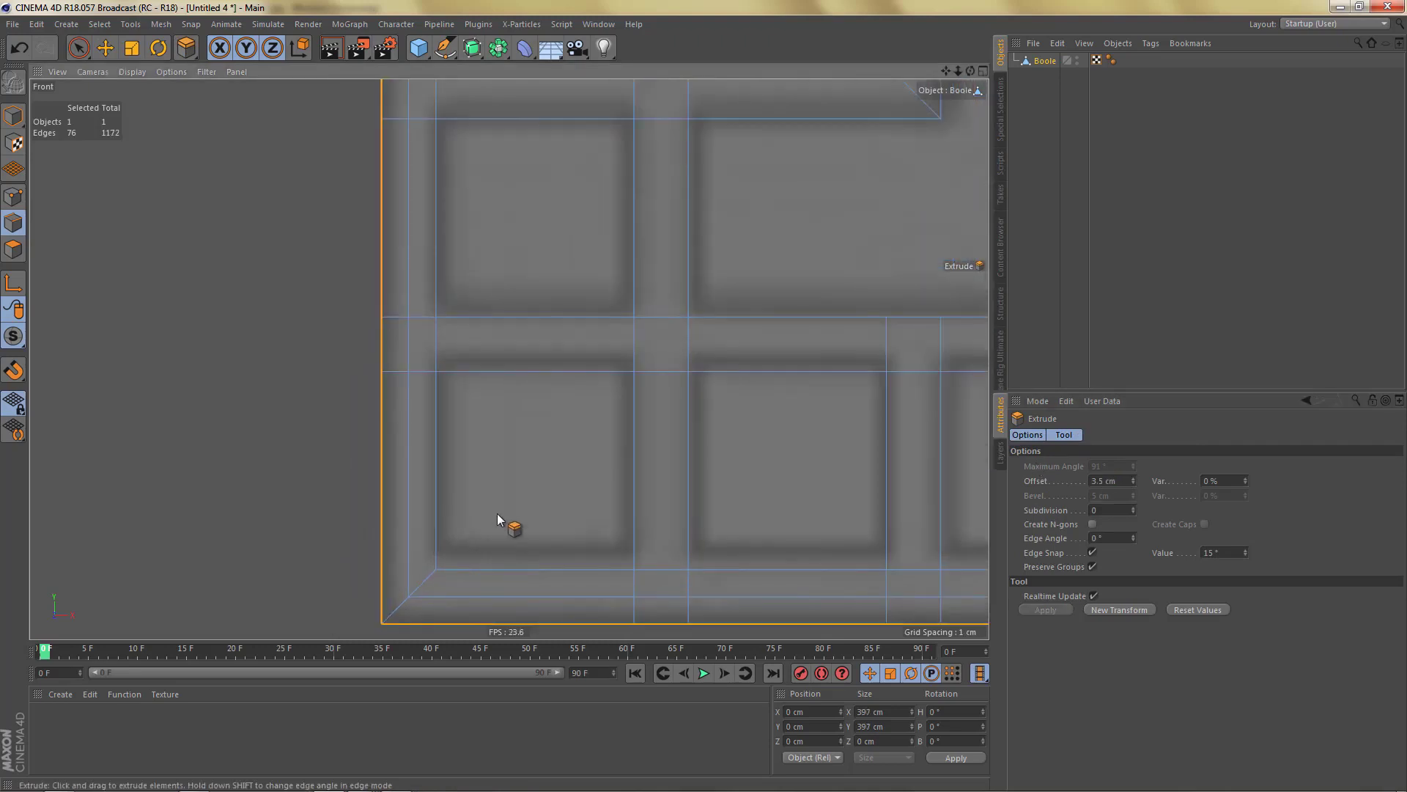
key(e)
key(ctrl+z)
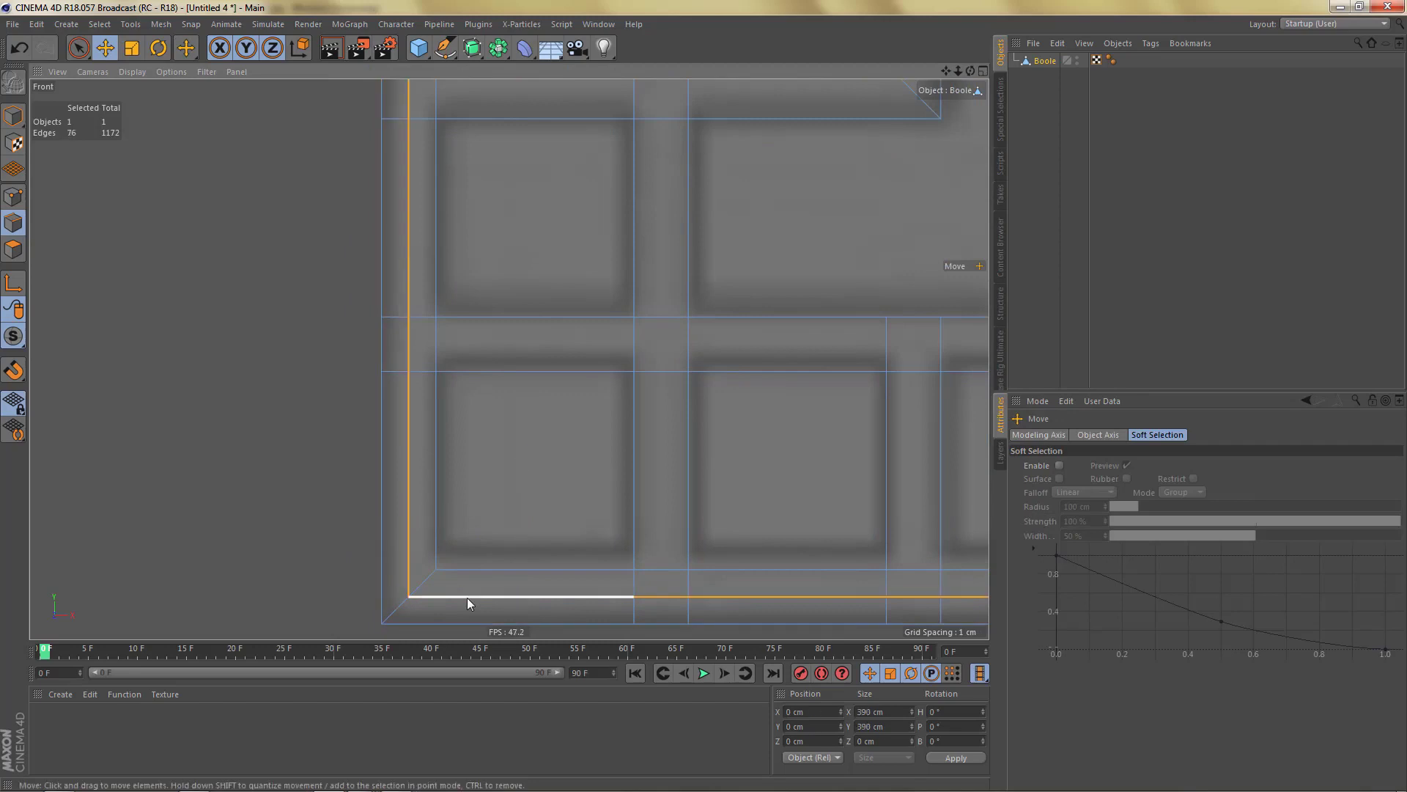
scroll(469, 579, down, 6)
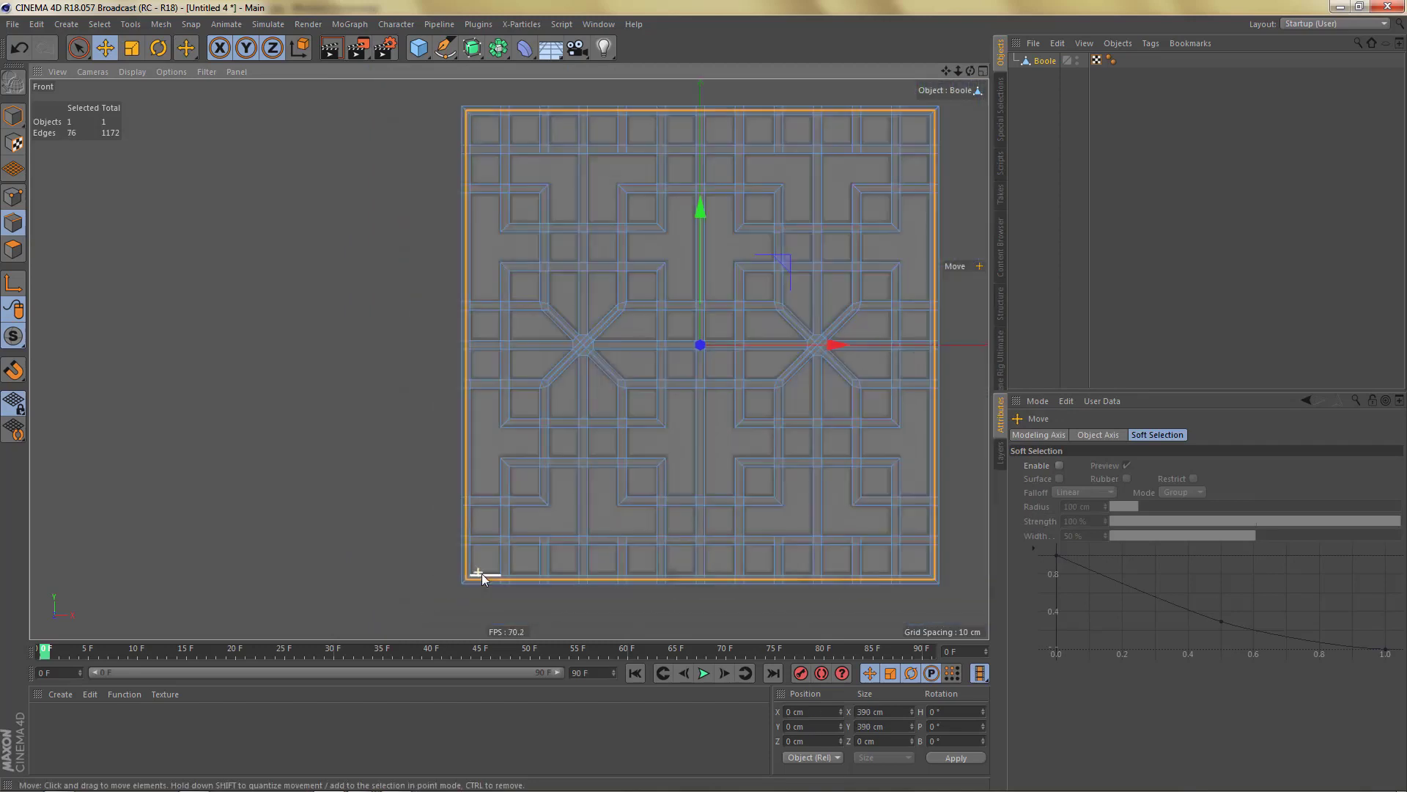
key(ctrl+z)
key(ctrl+z)
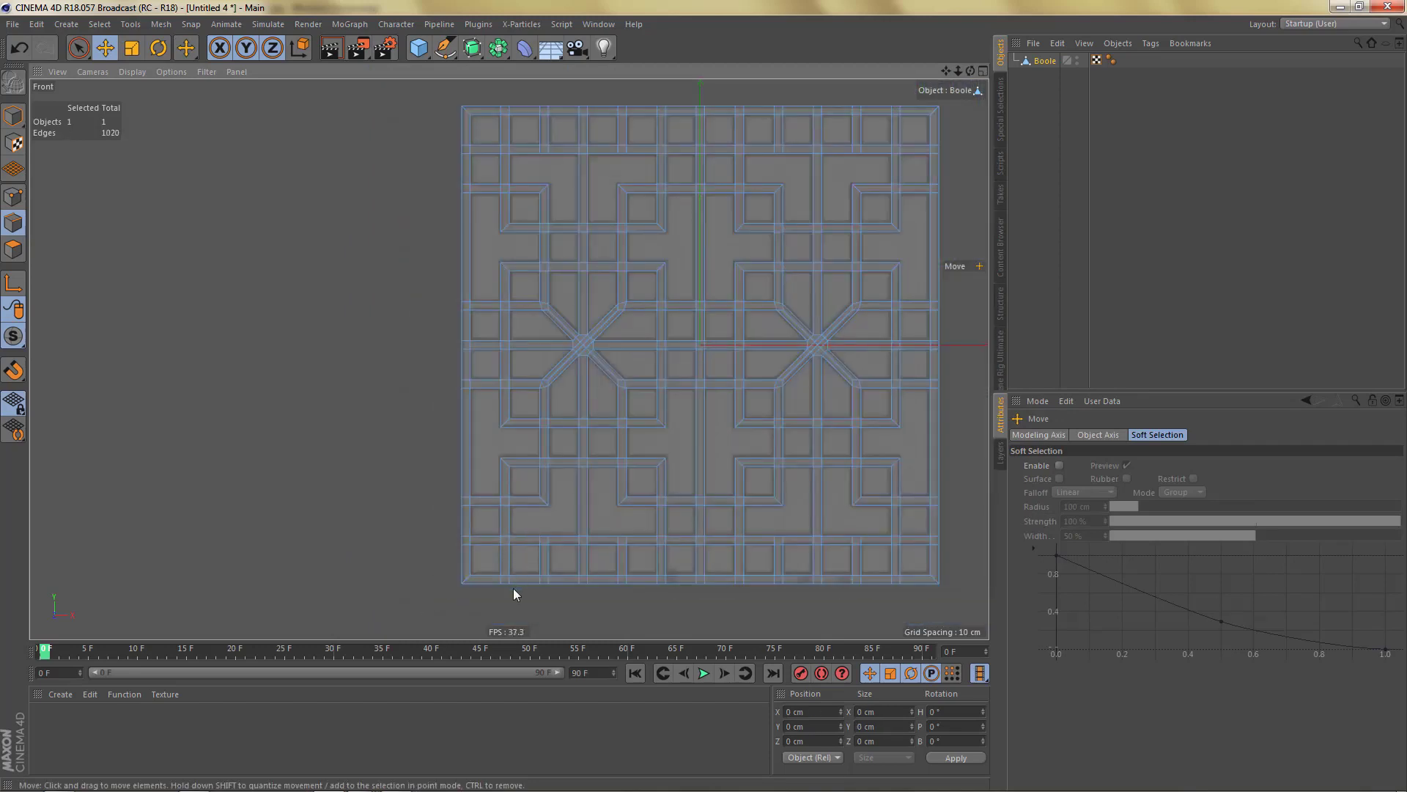
Return to the full-size perspective view and frame the upper part of the lattice.
alt+middle_drag(652, 374, 626, 402)
middle_click(626, 402)
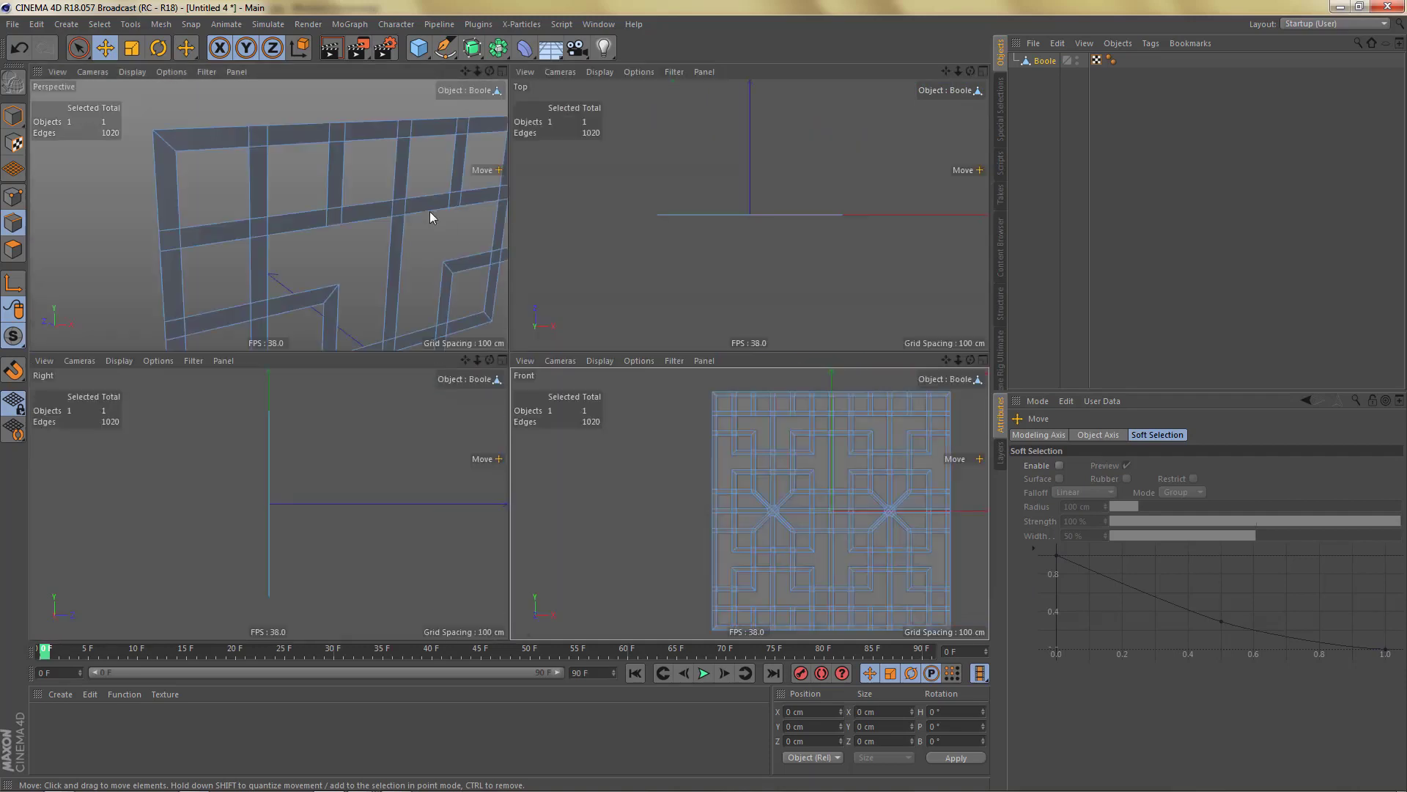
middle_click(429, 211)
alt+drag(508, 292, 298, 258)
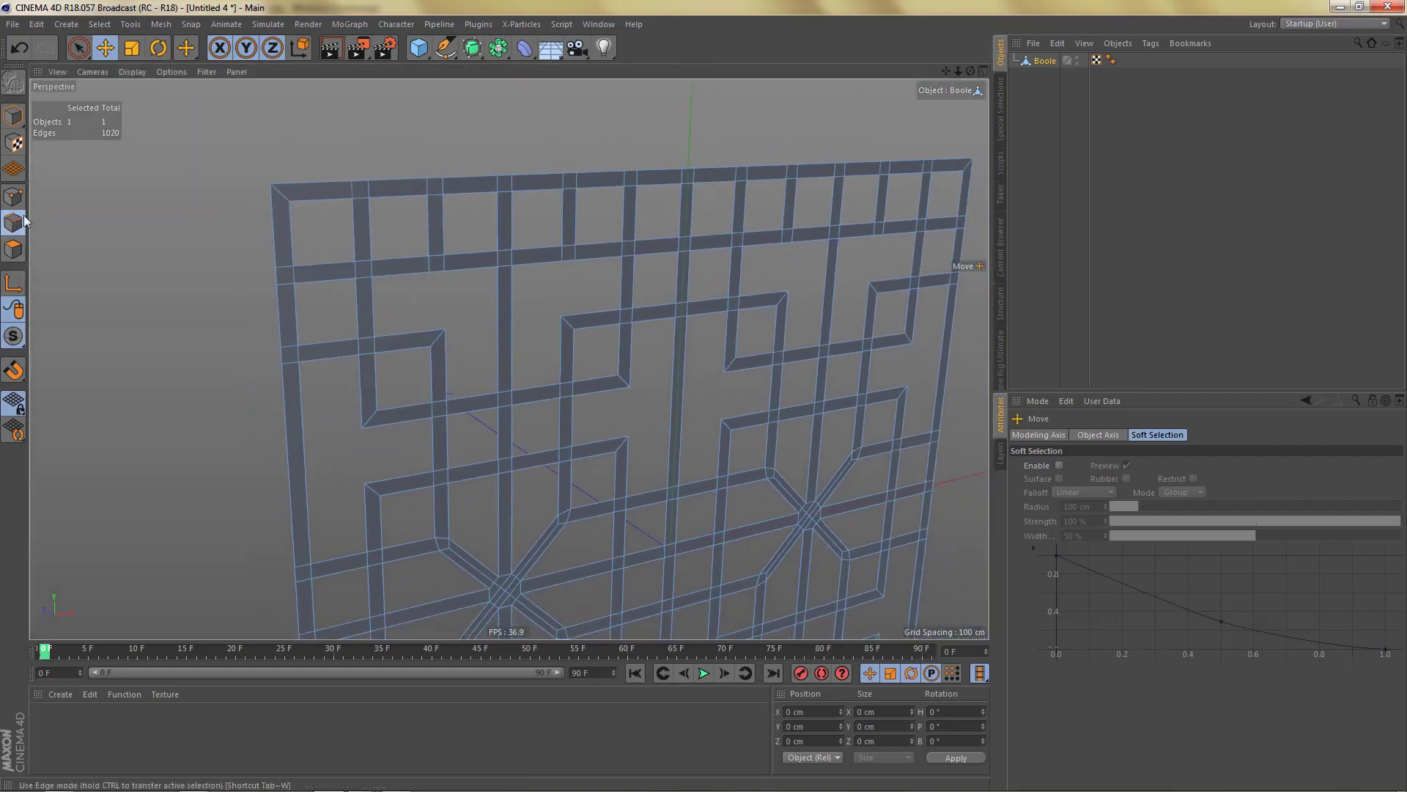
Select all boundary edges of the lattice mesh, including the outer frame and every opening, with Outline Selection.
click(102, 25)
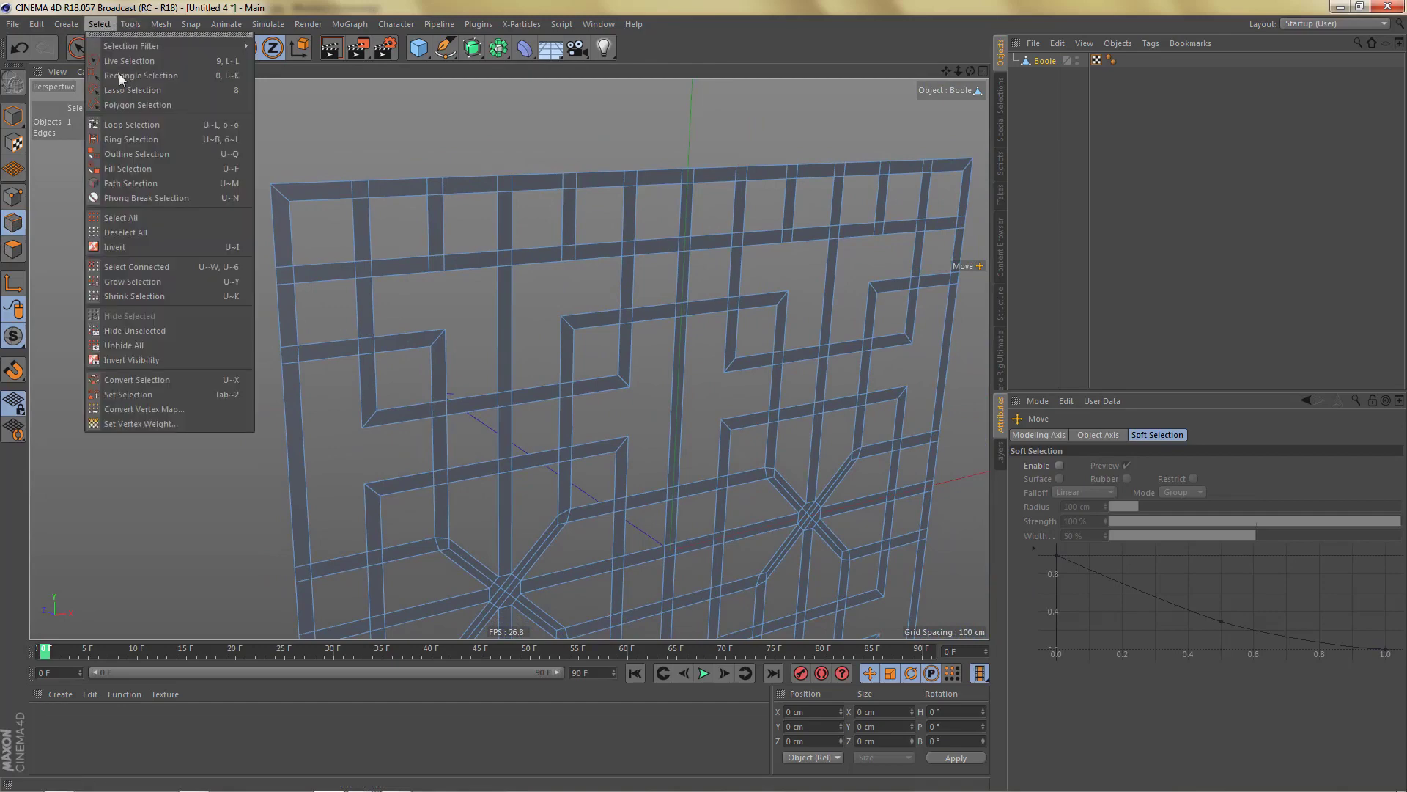
click(153, 154)
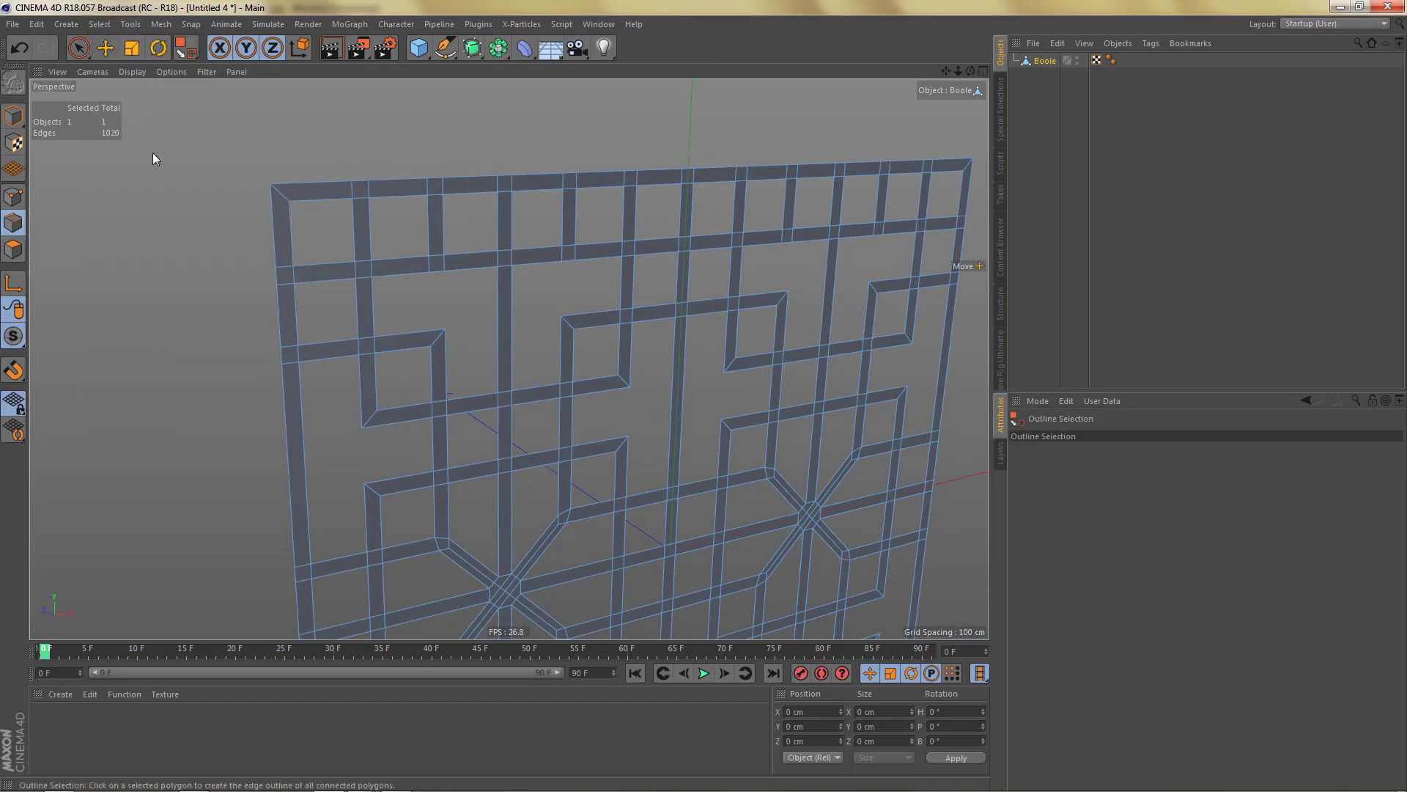
click(405, 193)
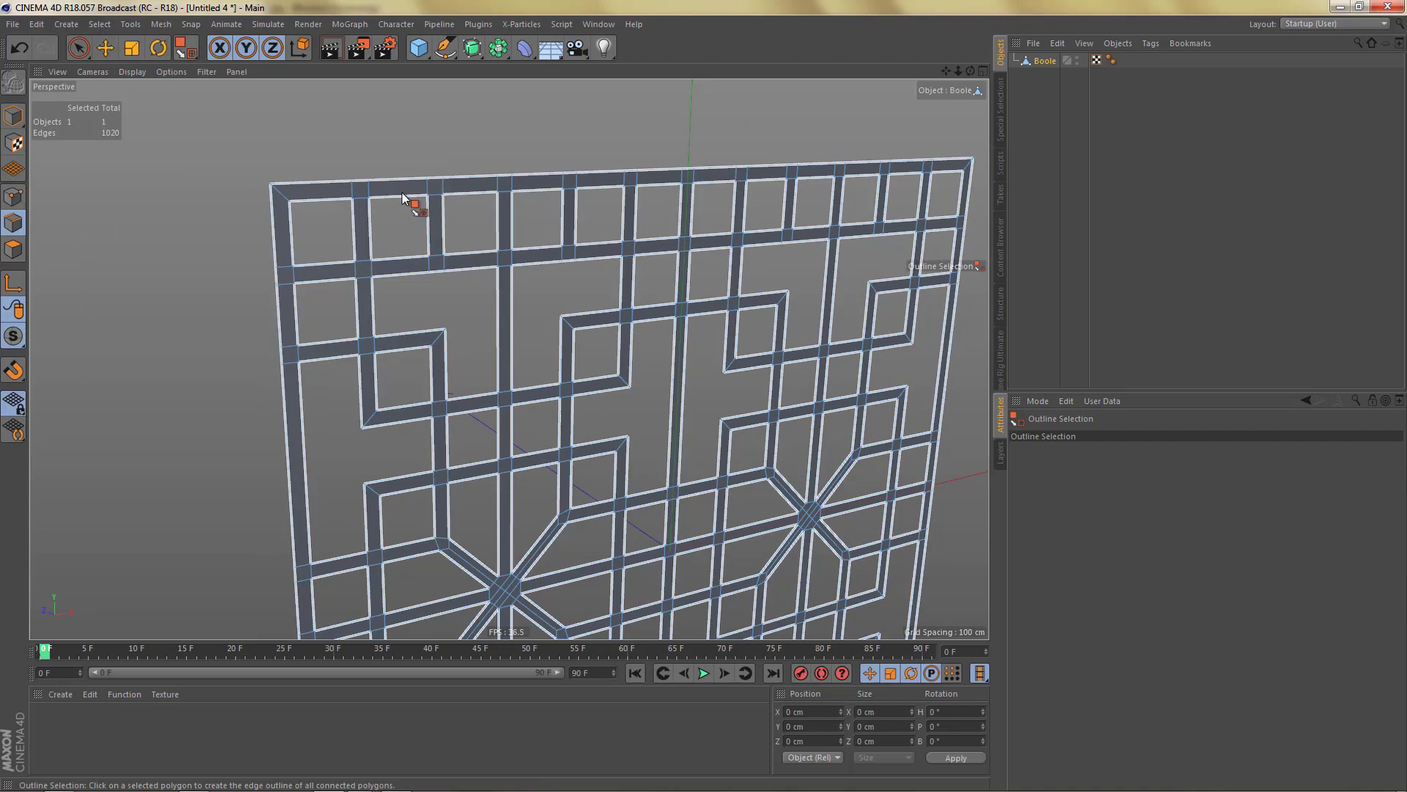
click(402, 197)
scroll(569, 327, up, 3)
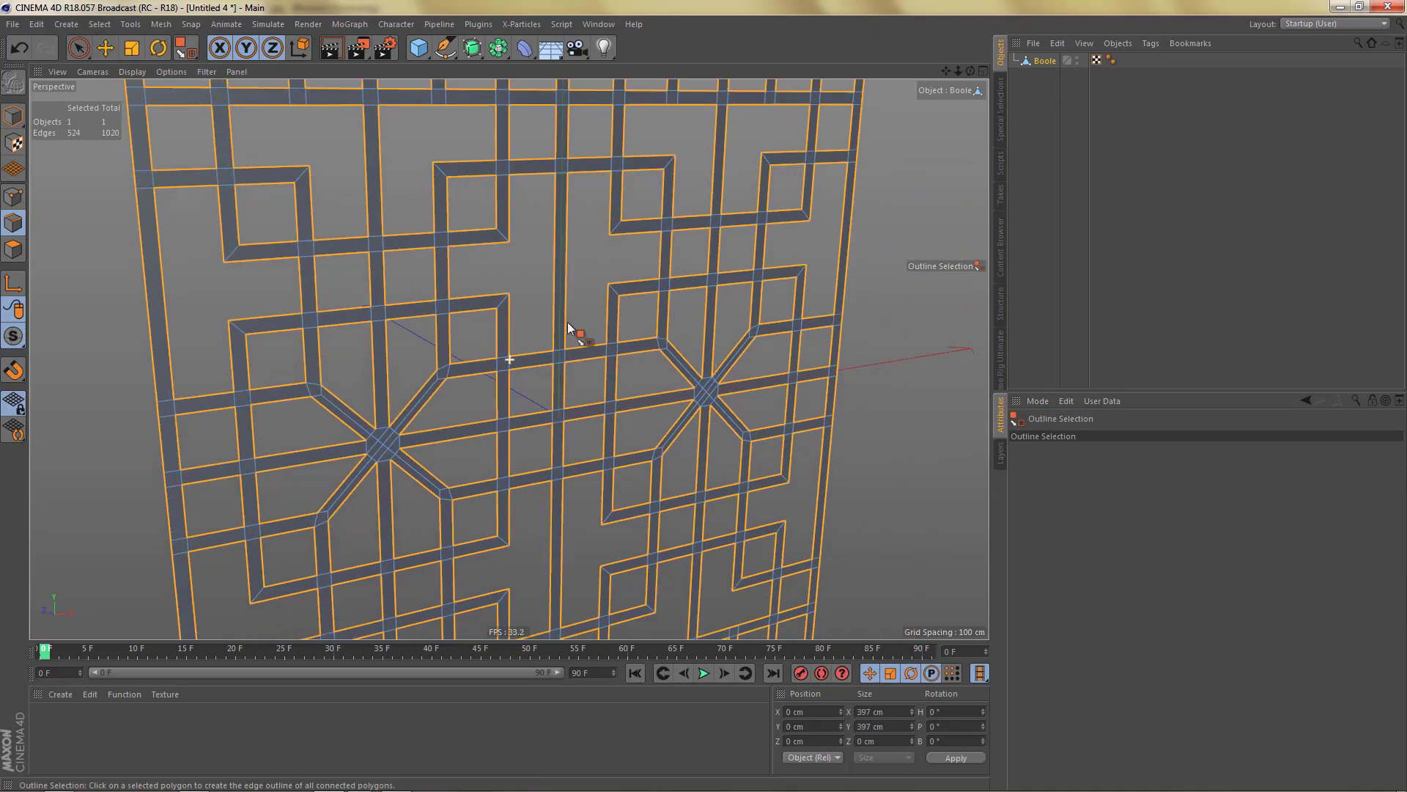
Convert the selected edges to a spline, take the spline out of the Boole object and hide the Boole mesh.
click(164, 28)
mouse_move(172, 60)
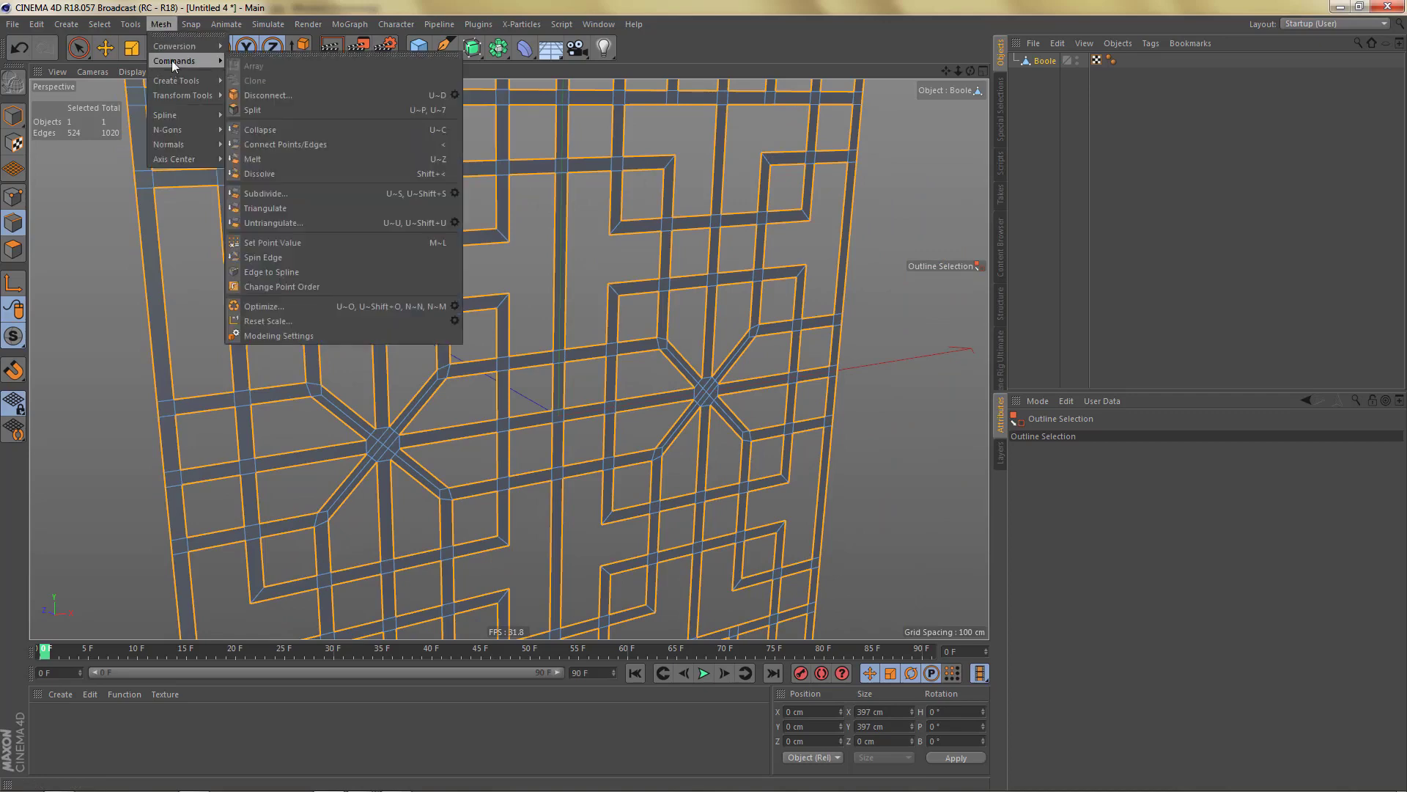
click(277, 272)
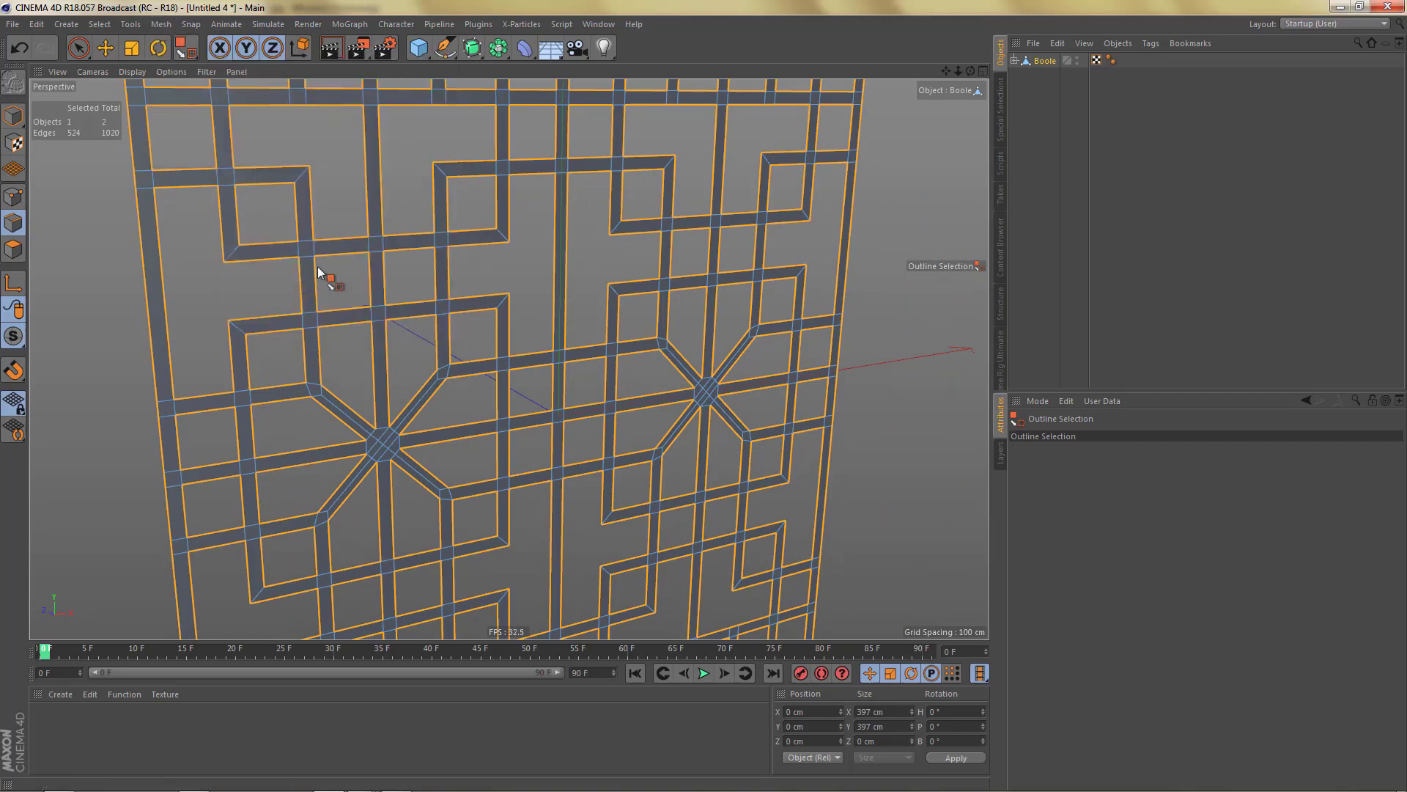
click(1015, 60)
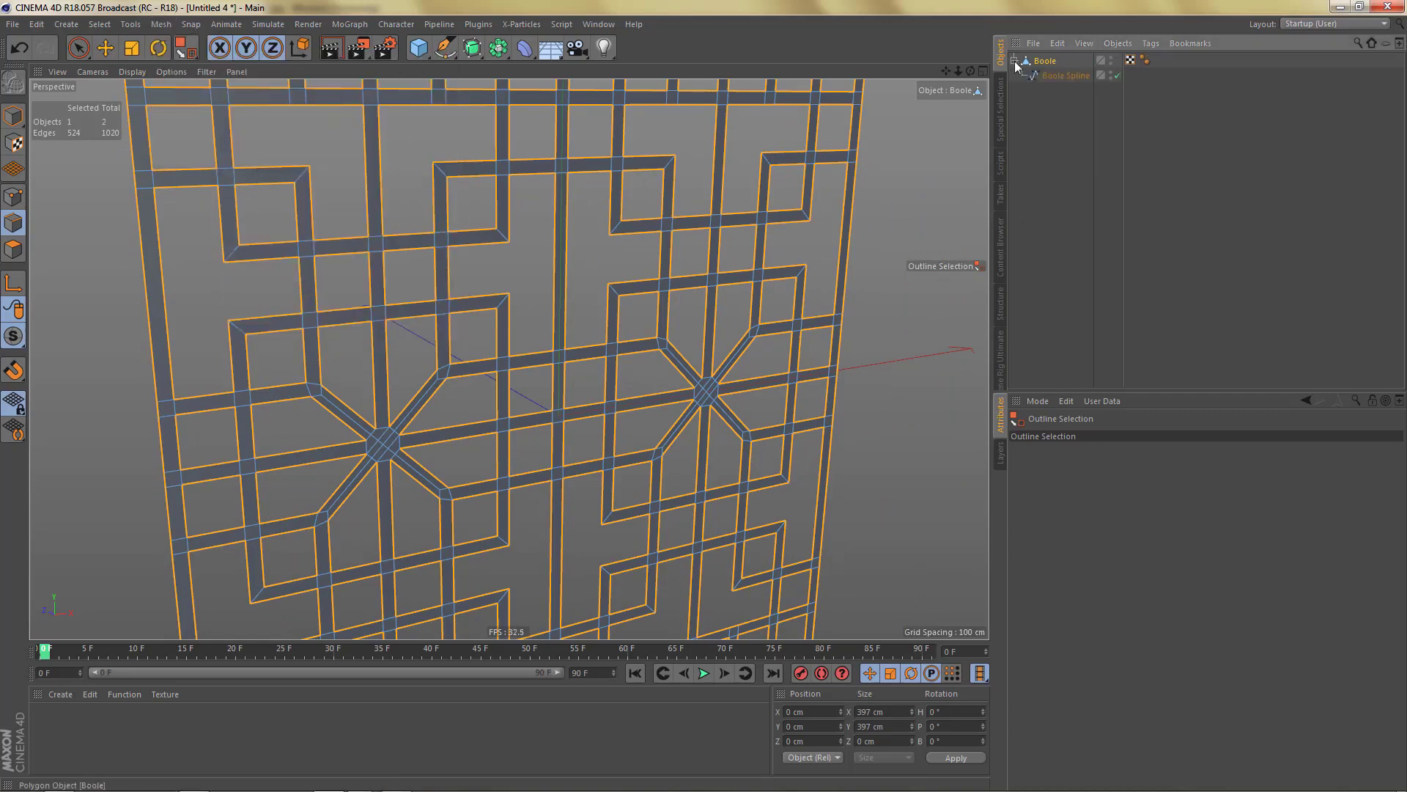
click(1060, 75)
click(1102, 59)
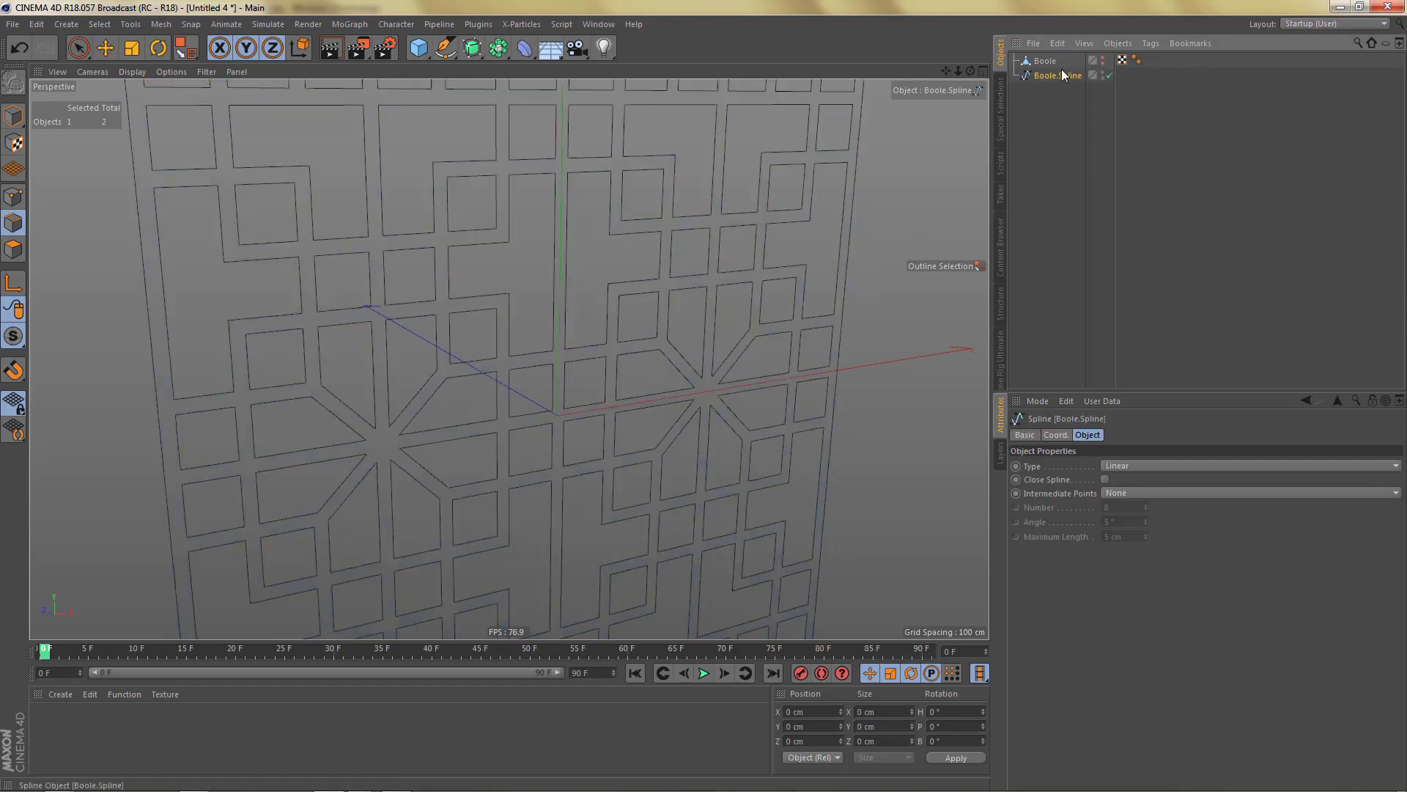
In point mode in the Front view, rectangle-select the intermediate points along the frame's outer top edge and delete them.
scroll(611, 337, down, 2)
alt+middle_drag(611, 336, 595, 406)
key(Return)
alt+drag(574, 433, 537, 322)
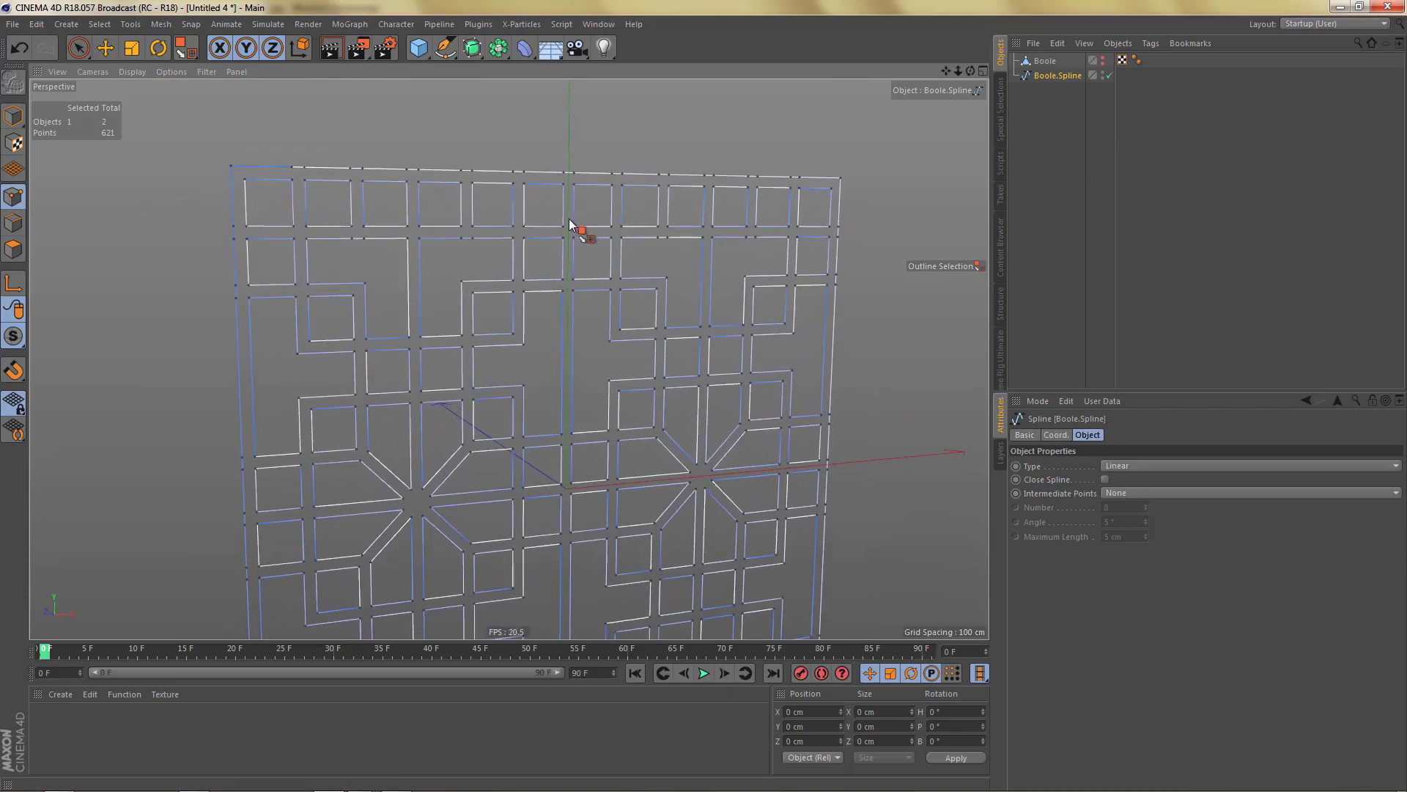
key(0)
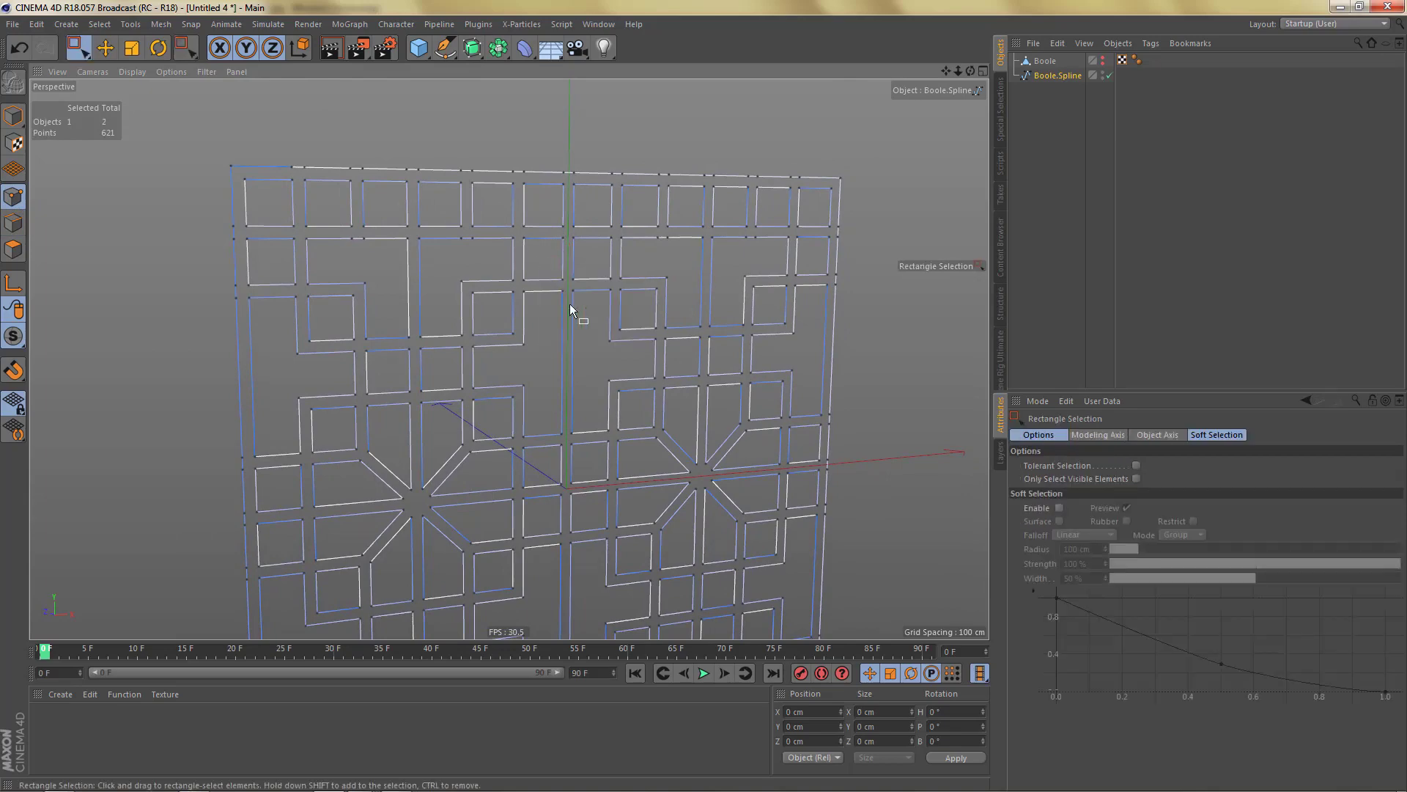
middle_click(653, 439)
middle_click(667, 458)
alt+middle_drag(618, 397, 558, 501)
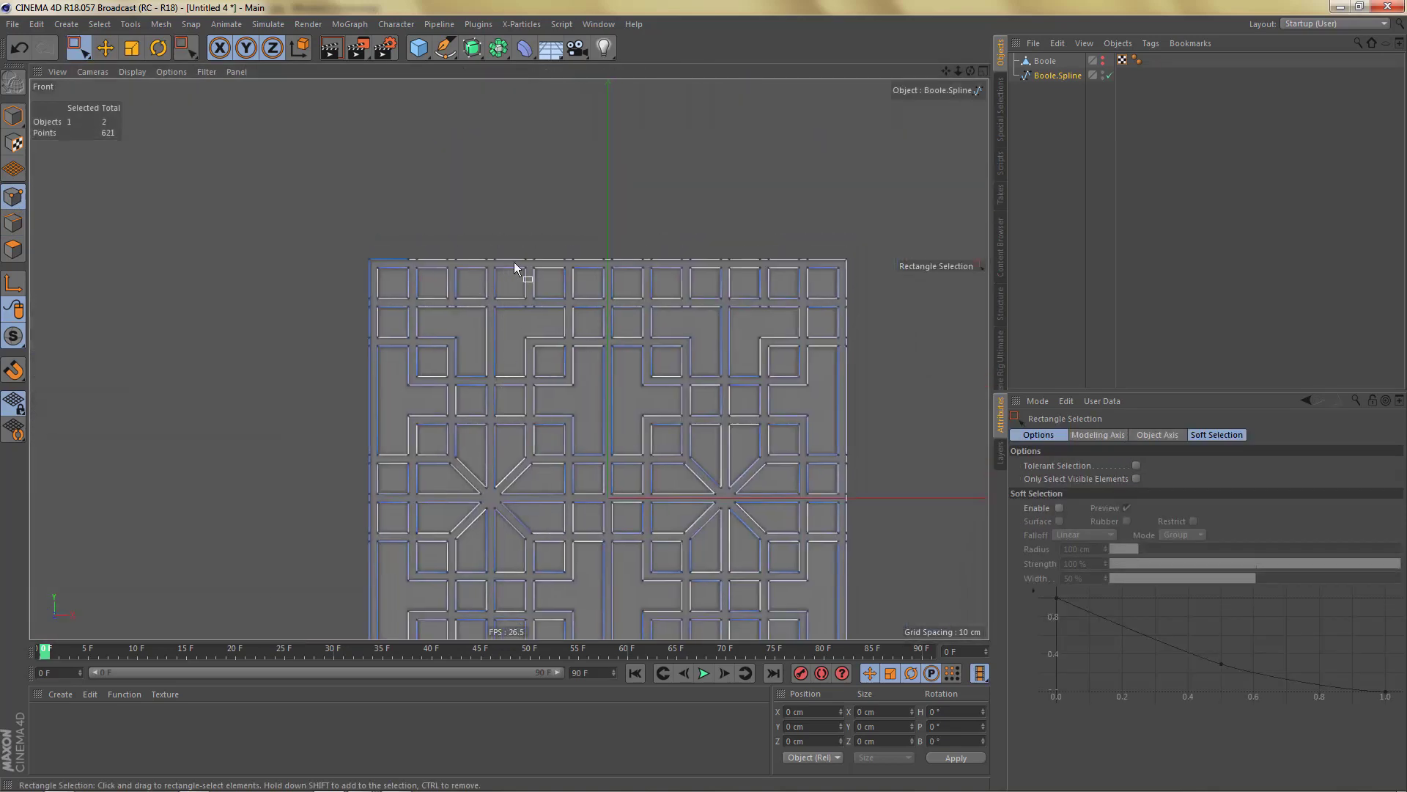
scroll(521, 272, up, 1)
drag(383, 236, 862, 265)
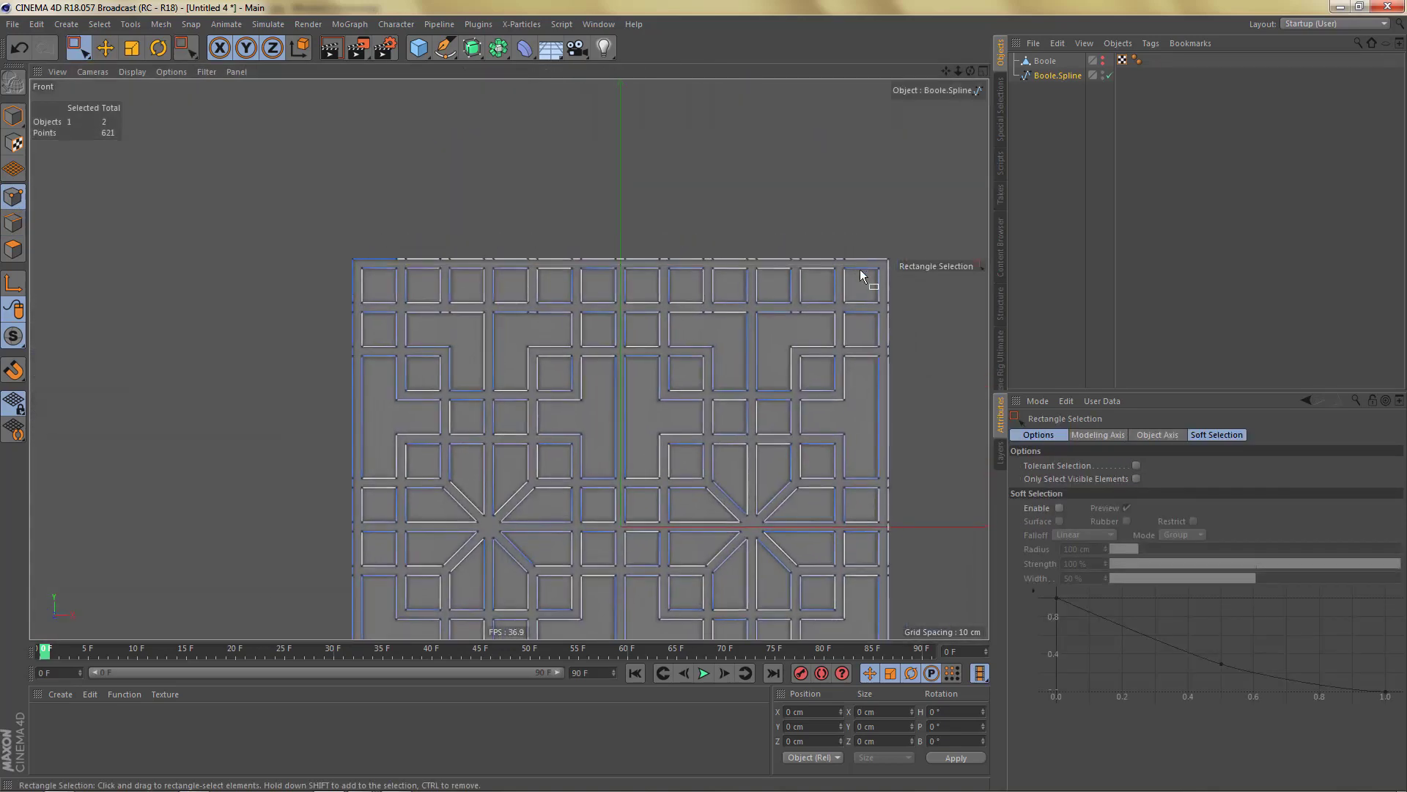
key(Delete)
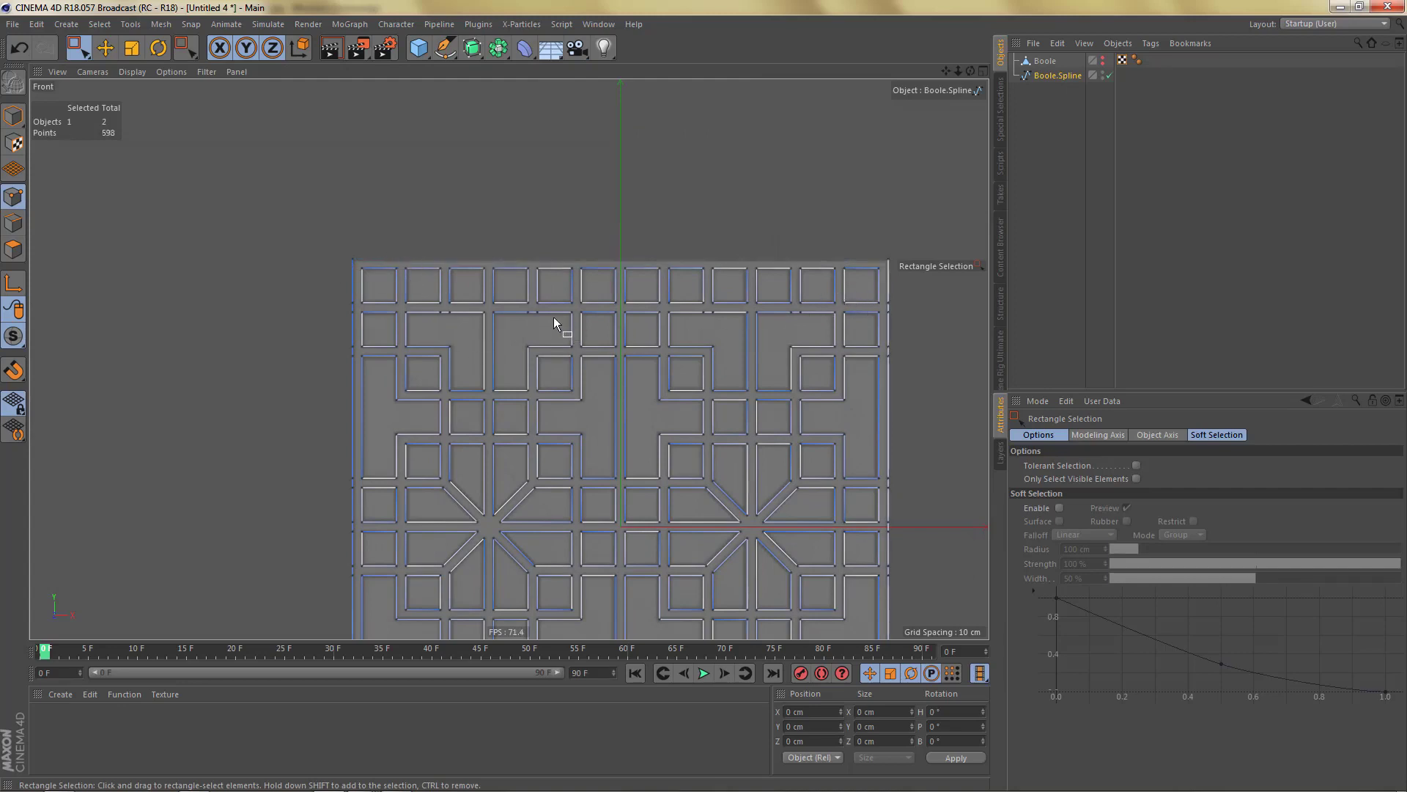
Enable Close Spline for the Boole.Spline object.
click(1066, 78)
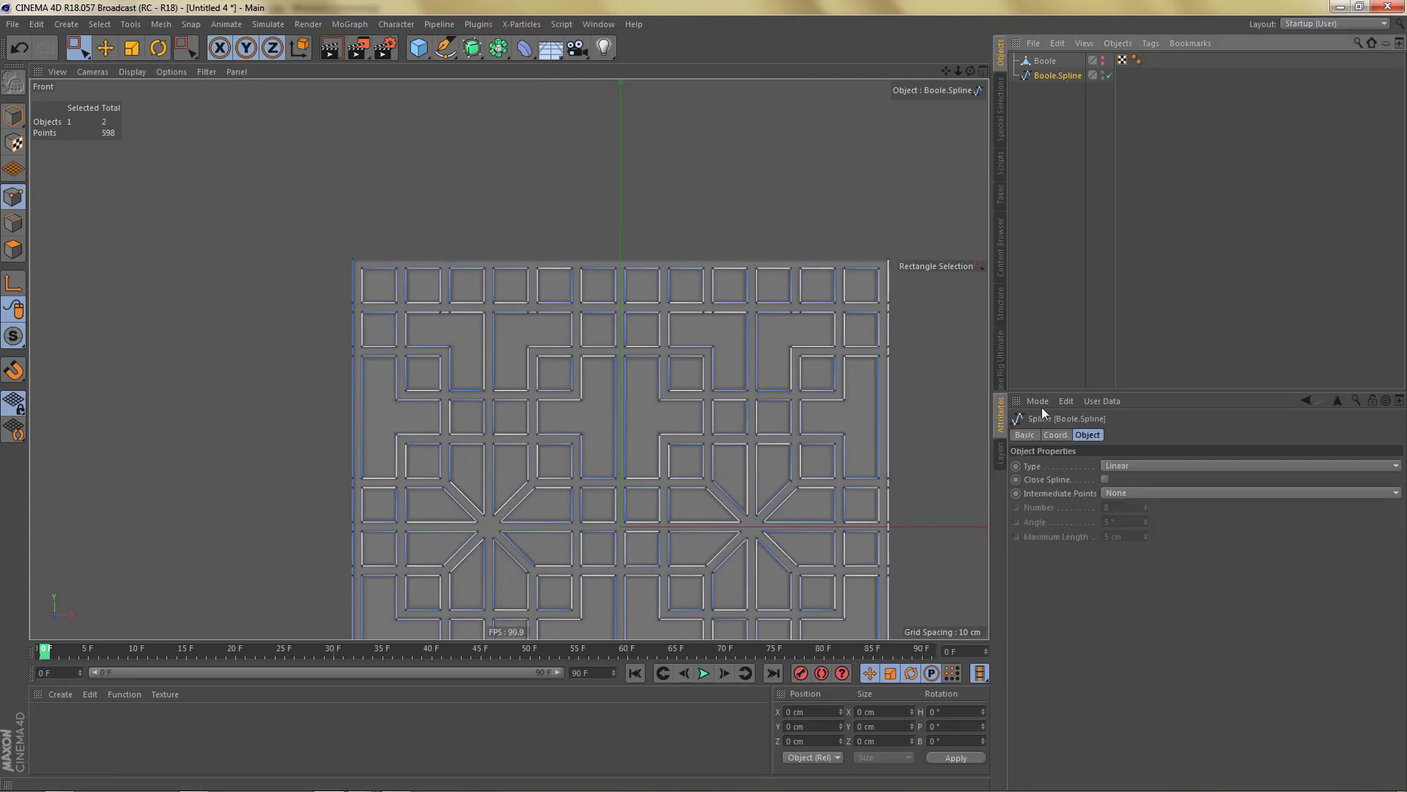
click(1044, 477)
click(1104, 481)
Turn off the background picture in the Front view's viewport settings.
alt+middle_drag(758, 370, 664, 232)
scroll(676, 268, down, 1)
scroll(683, 272, up, 1)
key(shift+v)
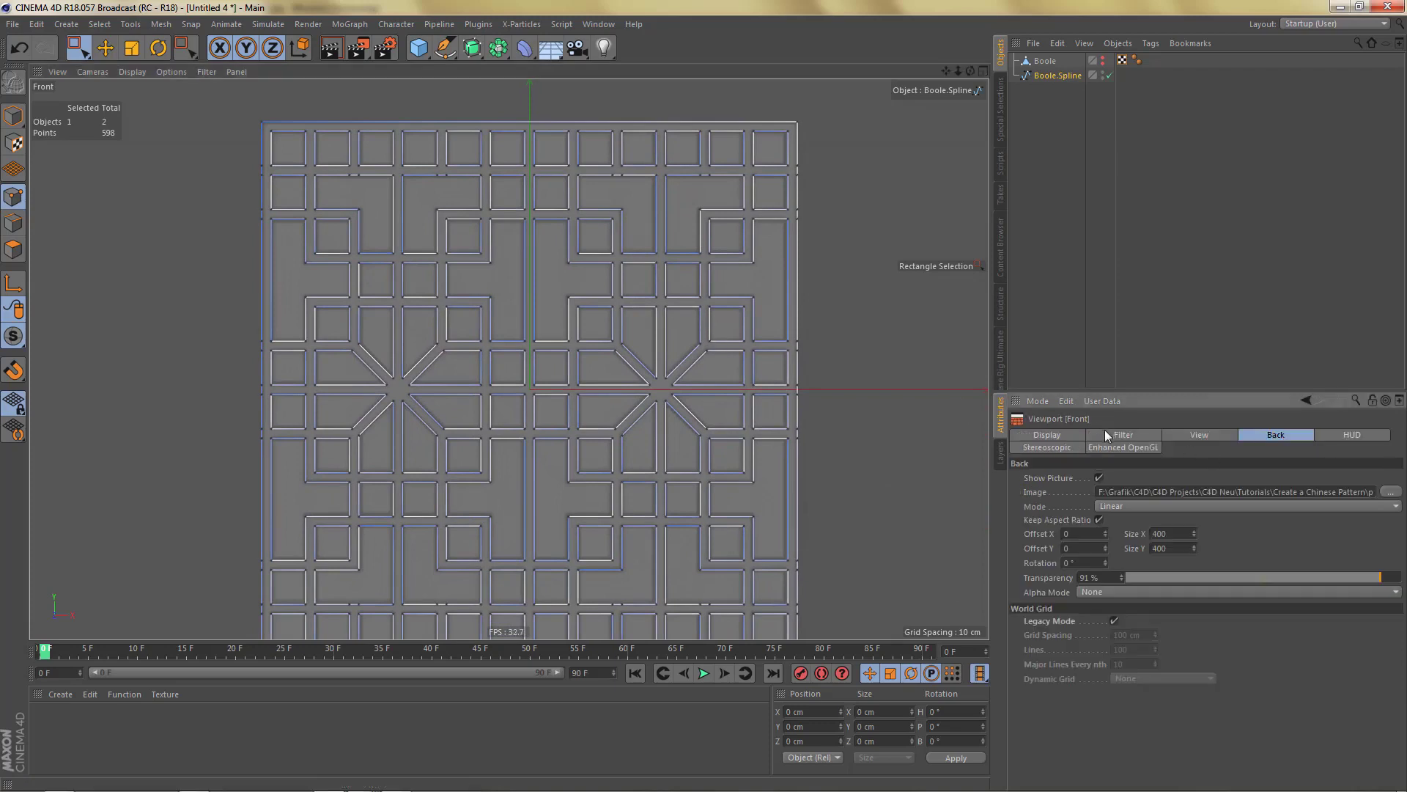
click(1098, 476)
Delete the intermediate points along the frame's outer right, bottom and left edges, keeping the corner points.
alt+middle_drag(810, 403, 806, 345)
drag(788, 108, 910, 590)
key(Delete)
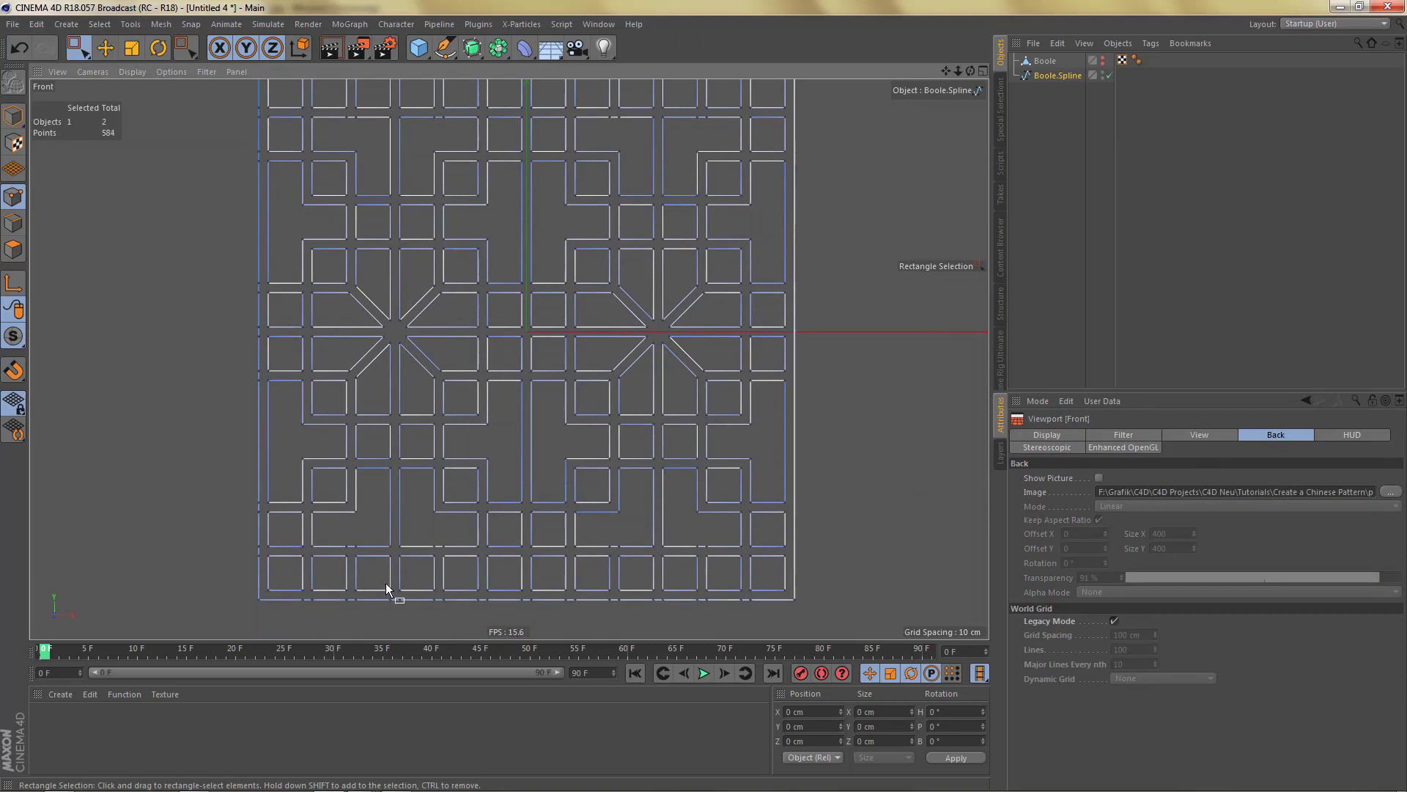
drag(296, 596, 763, 633)
key(Delete)
scroll(429, 497, down, 2)
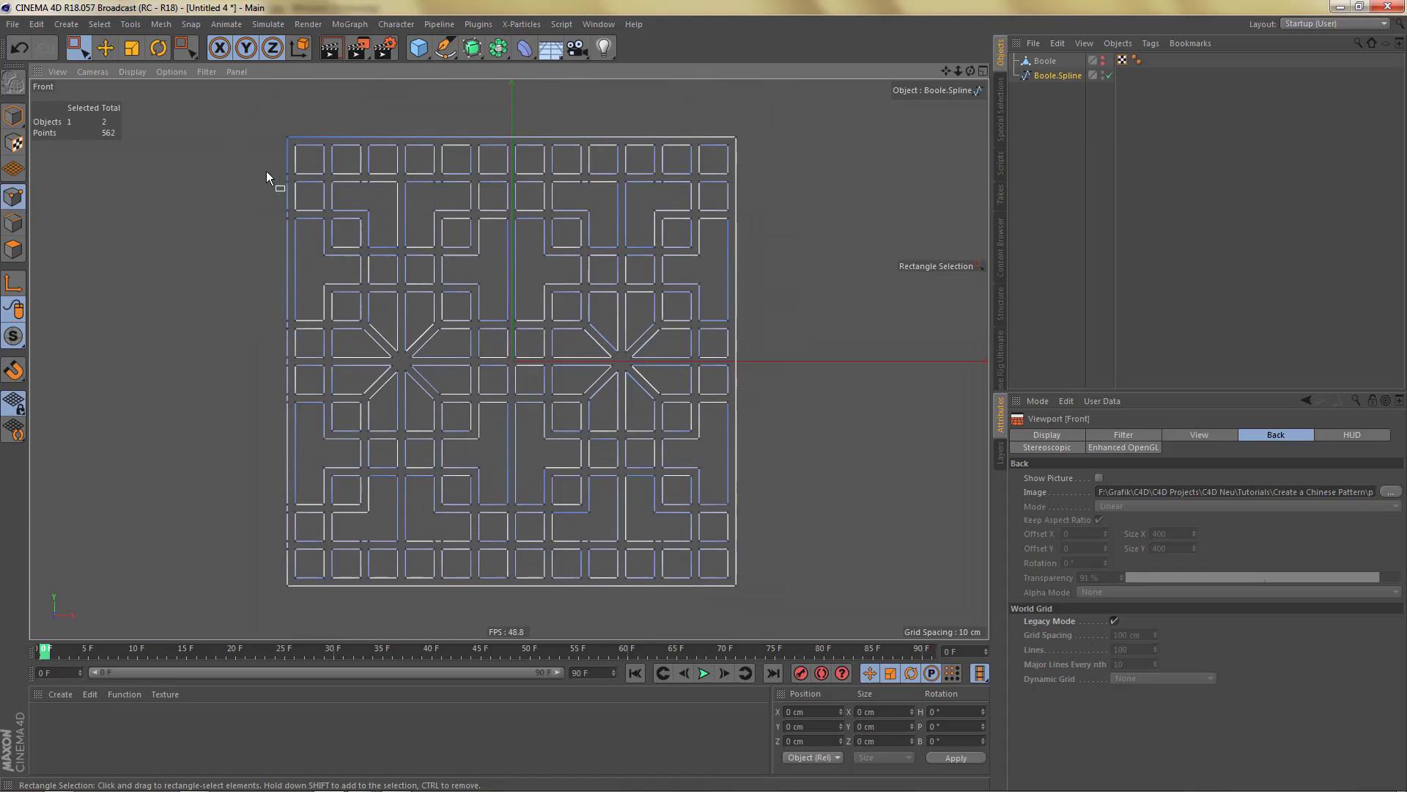
drag(268, 160, 284, 574)
key(Delete)
Delete the four redundant points on the top edges of the two L-shaped openings in the pattern's upper-left part.
scroll(435, 248, up, 8)
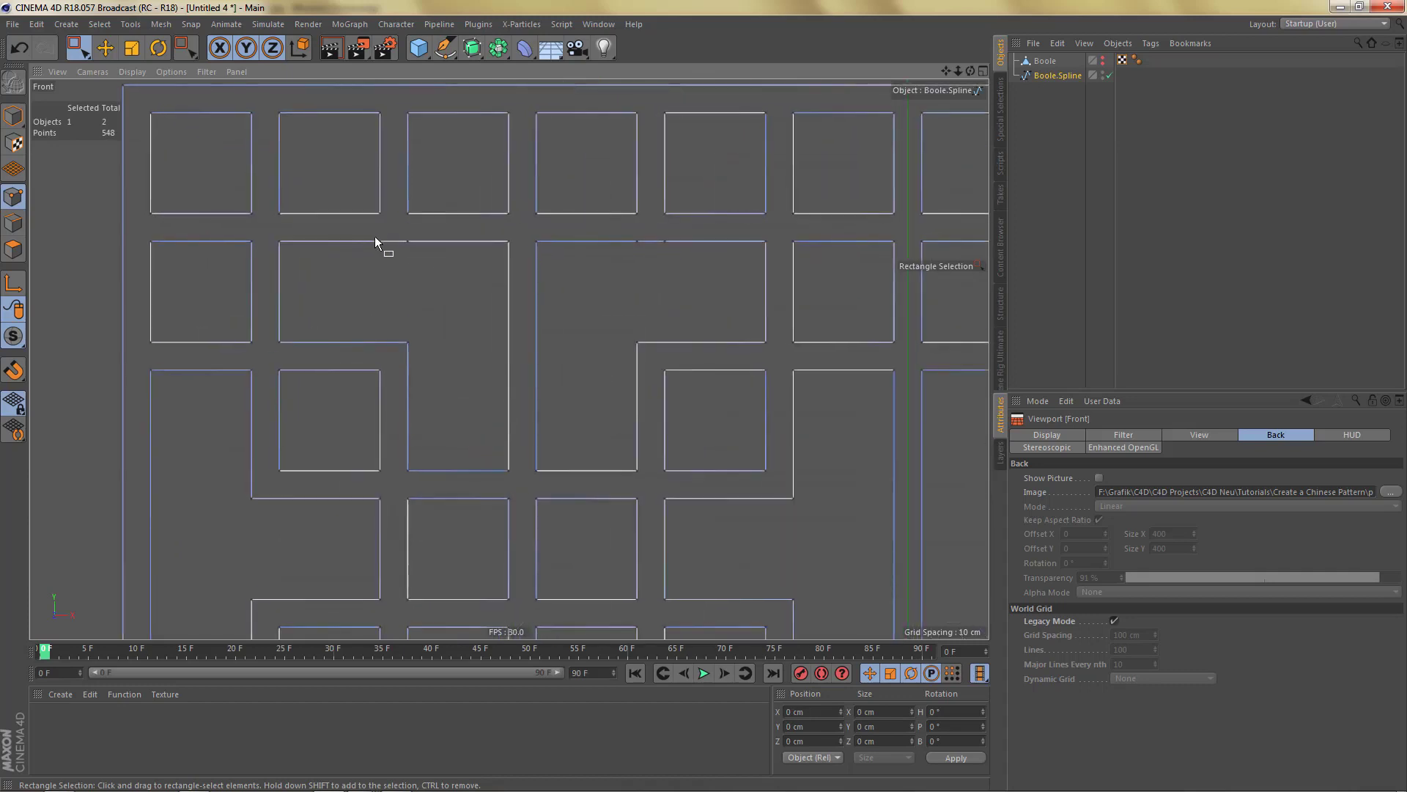
drag(369, 227, 450, 261)
shift+drag(618, 229, 696, 260)
key(Delete)
Delete the four redundant points on the top edges of the two L-shaped openings in the pattern's upper-right part.
scroll(640, 337, down, 4)
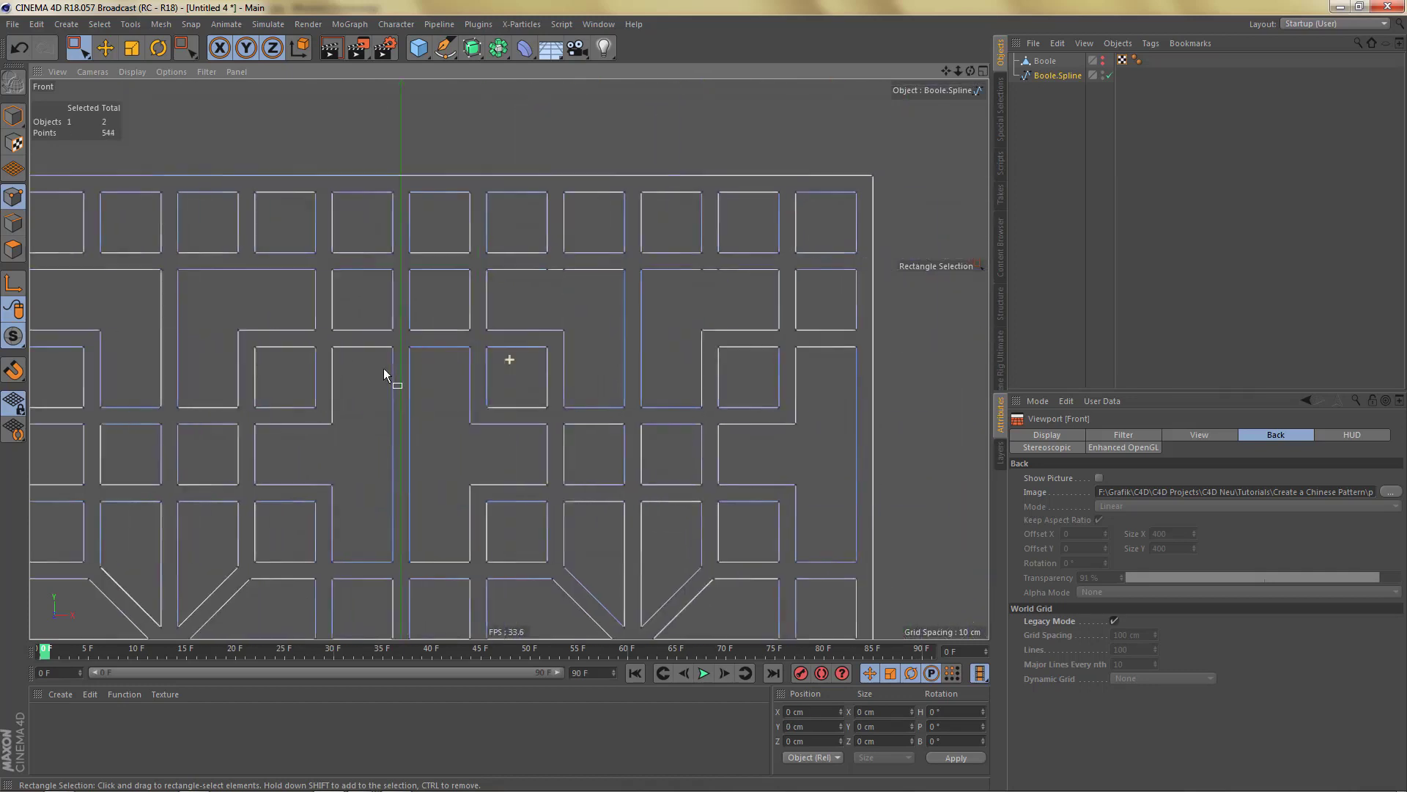
scroll(681, 333, down, 1)
scroll(447, 258, up, 5)
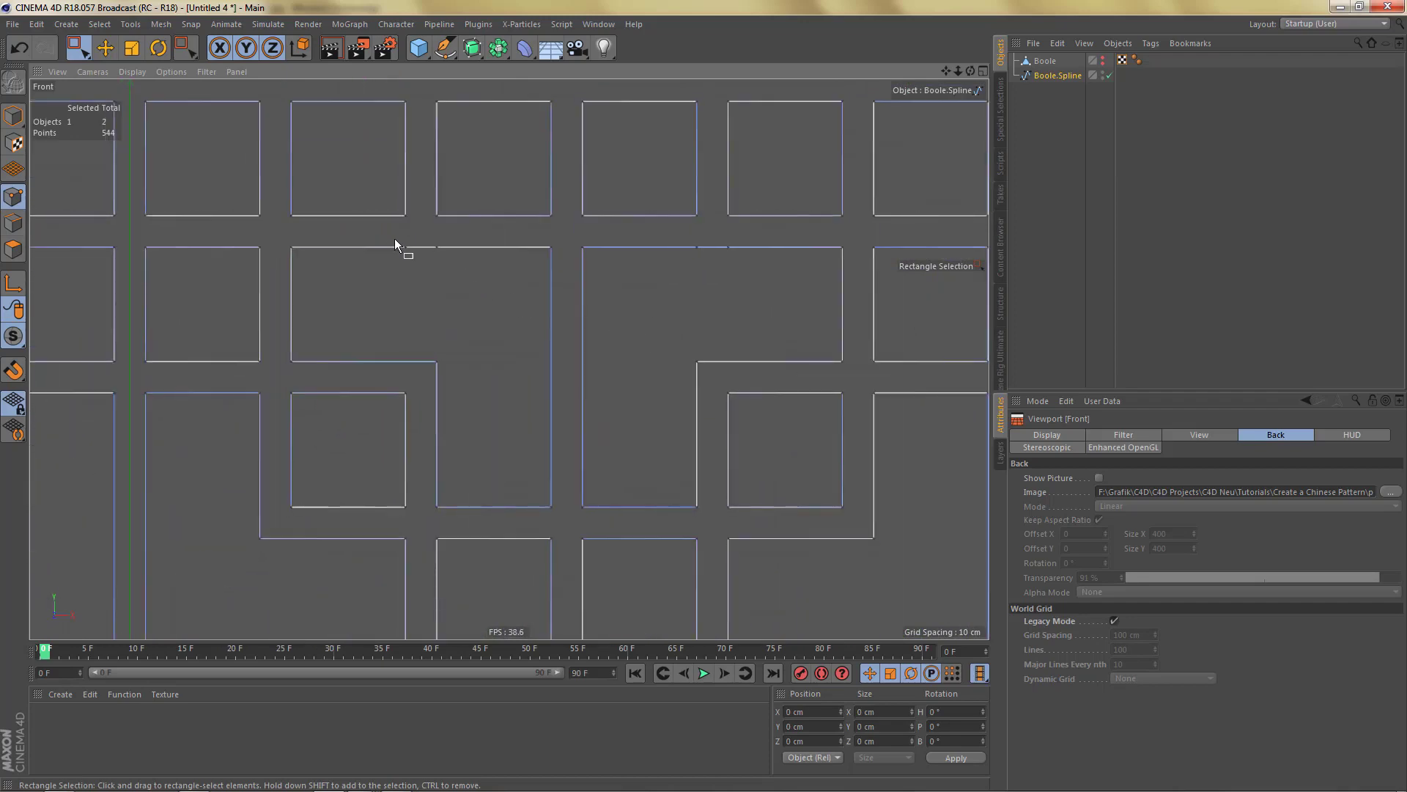
drag(394, 239, 484, 281)
shift+drag(684, 239, 745, 282)
key(Delete)
Delete the four redundant points on the bottom edges of the two L-shaped openings in the pattern's lower-right part.
scroll(732, 305, down, 5)
alt+middle_drag(666, 487, 662, 346)
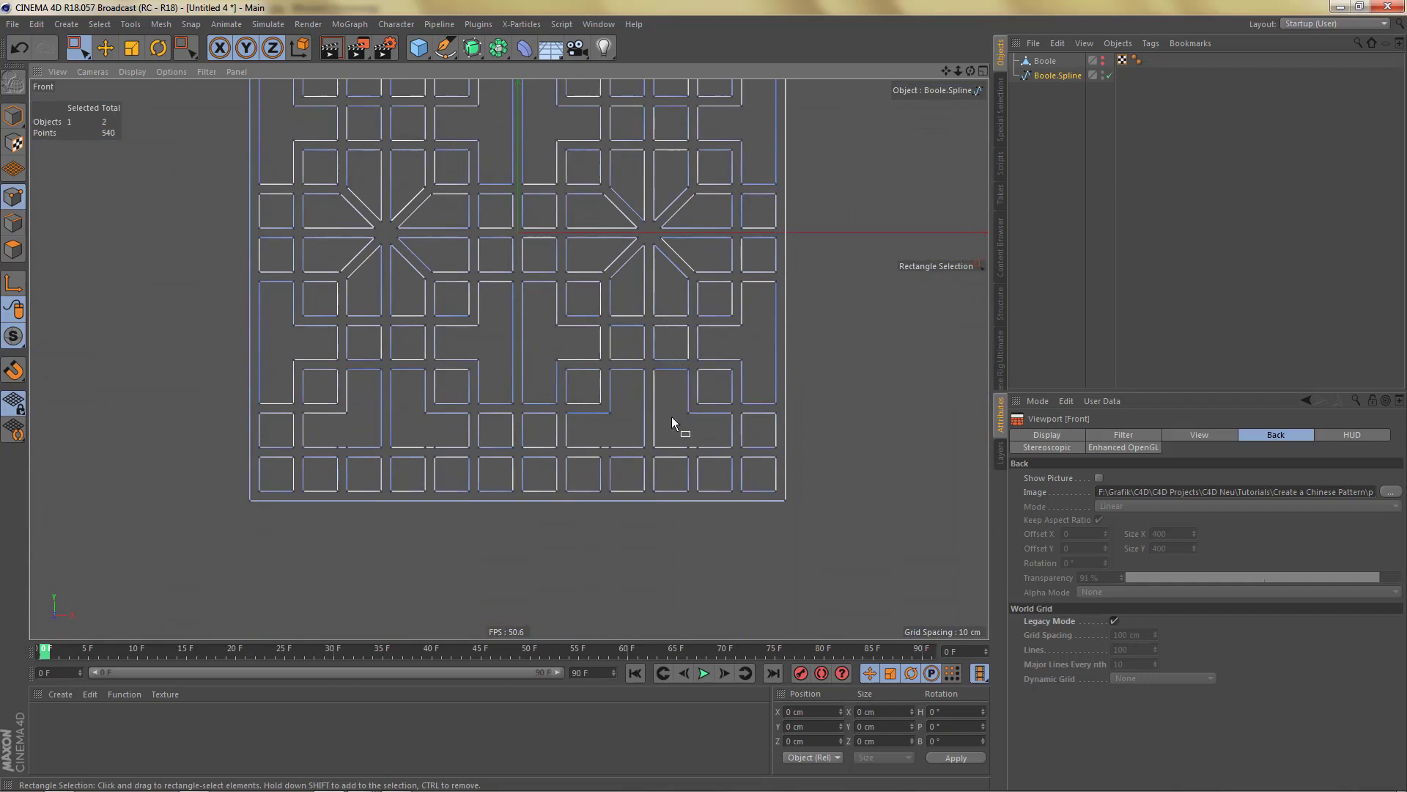
scroll(671, 424, up, 4)
drag(671, 467, 733, 493)
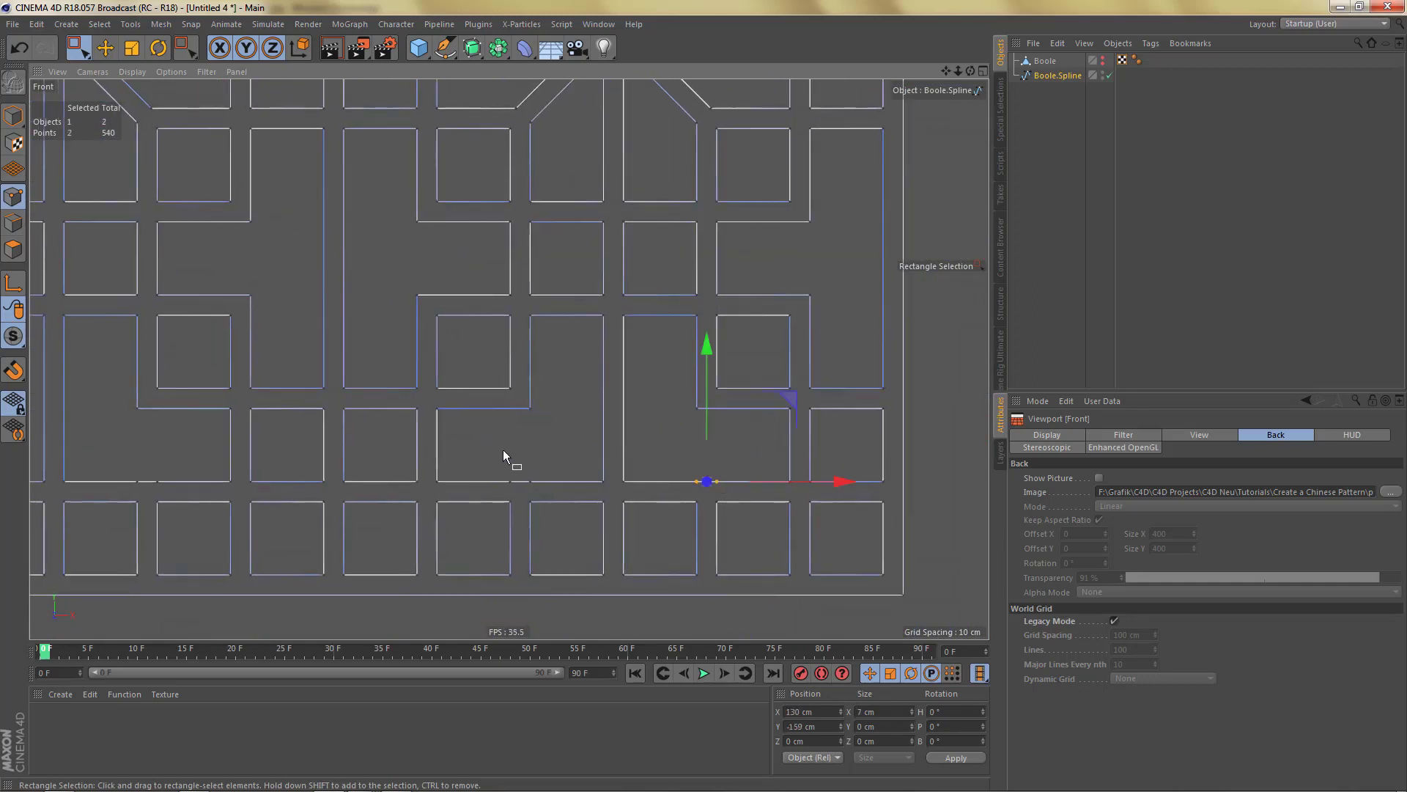
shift+drag(503, 450, 563, 487)
key(Delete)
Delete the four redundant points on the bottom edges of the two L-shaped openings in the pattern's lower-left part.
alt+middle_drag(308, 448, 330, 450)
drag(236, 469, 304, 495)
shift+drag(429, 465, 481, 493)
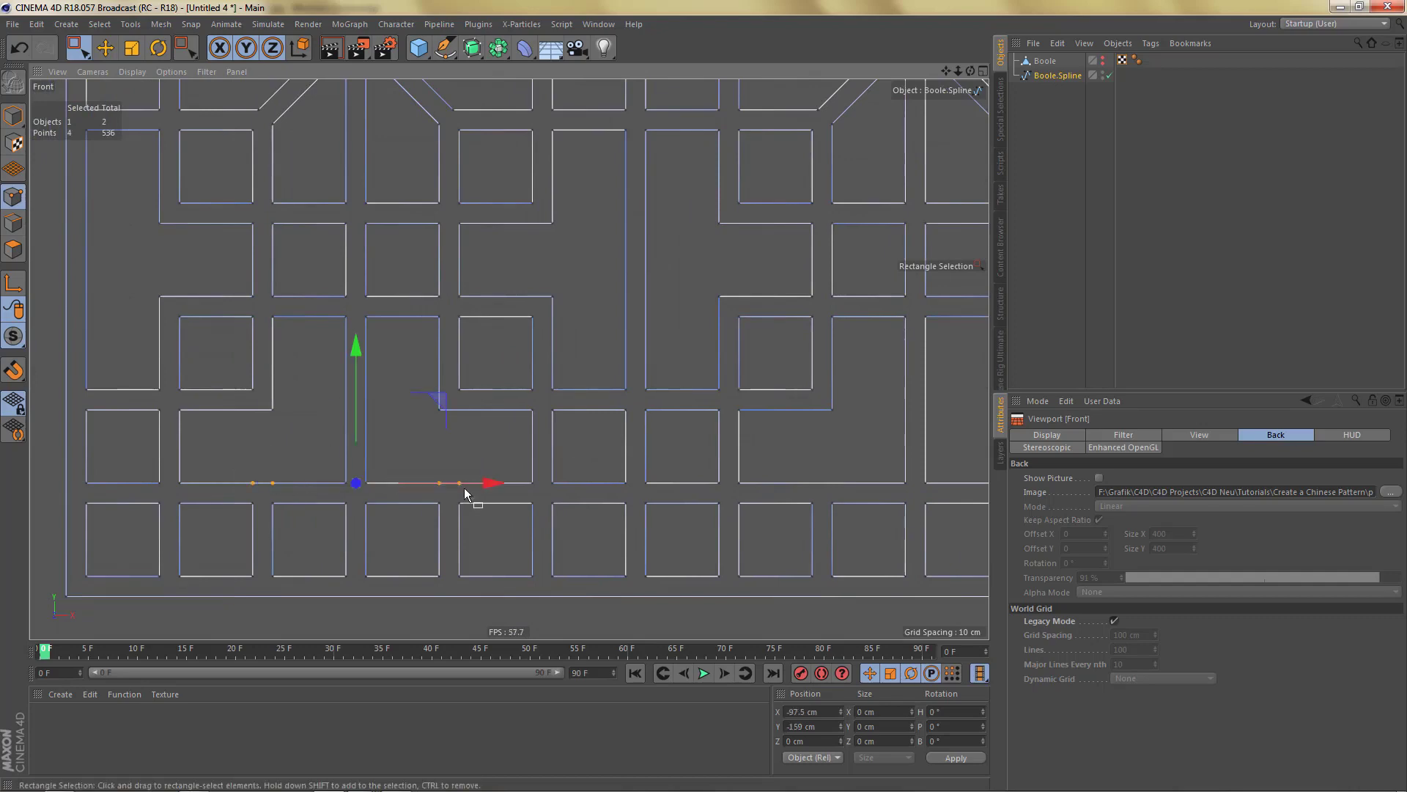
key(Delete)
Return to the perspective view and add an Extrude generator as the parent of the lattice spline.
middle_click(351, 369)
middle_click(440, 308)
scroll(535, 304, down, 3)
alt+middle_drag(494, 323, 479, 293)
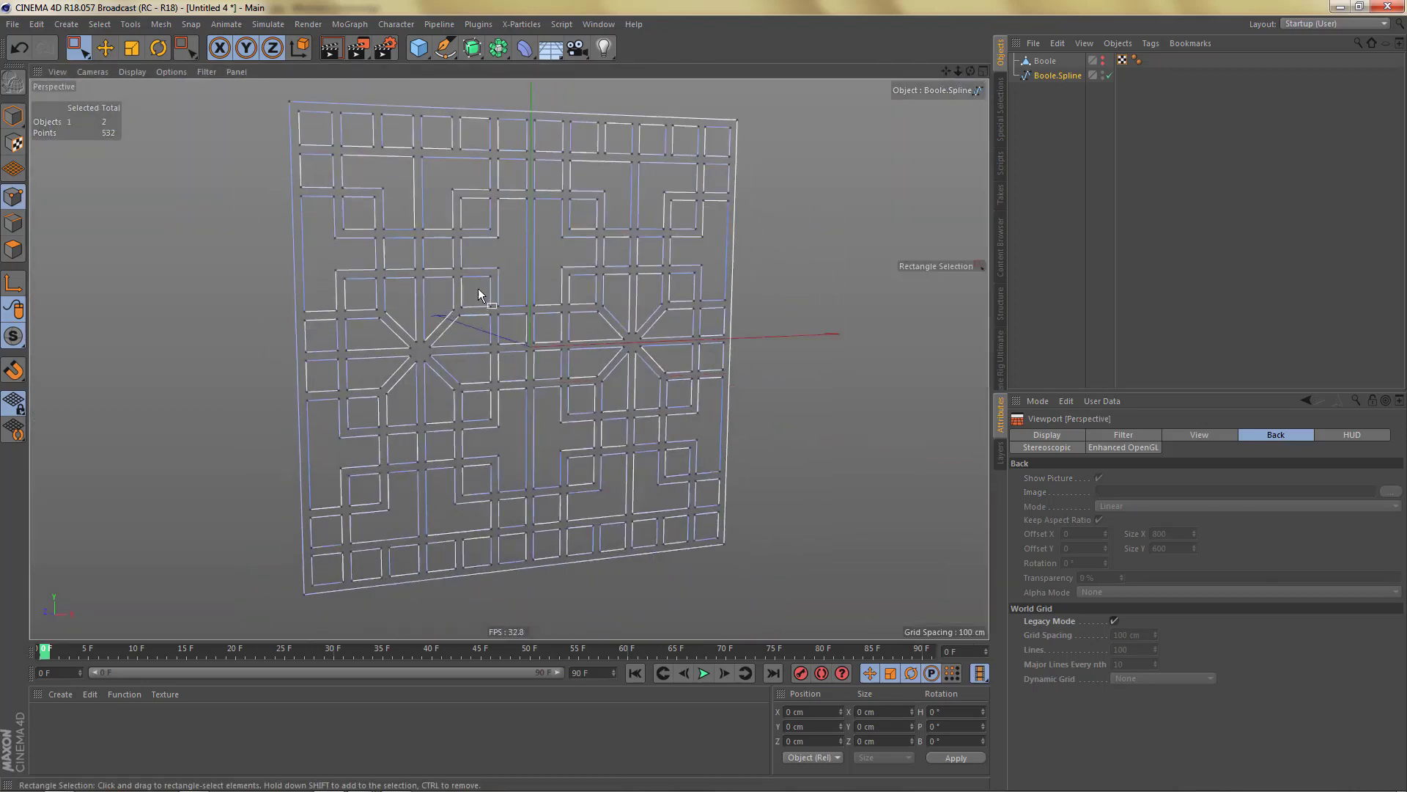
scroll(477, 312, down, 1)
alt+drag(507, 328, 462, 344)
click(472, 48)
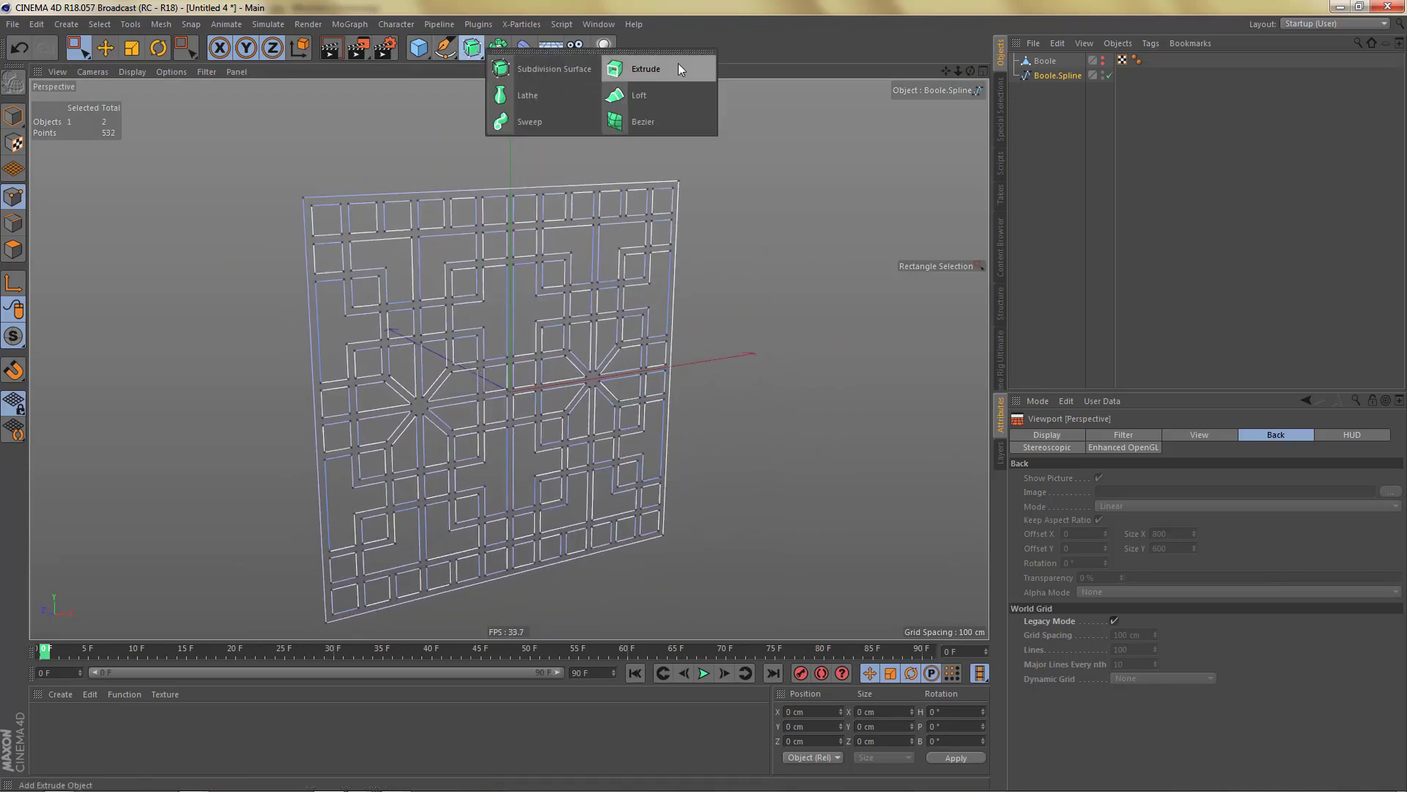
alt+click(679, 63)
alt+drag(564, 236, 674, 261)
Select the spline inside the Extrude and cut across the frame's left upright with the Line Cut tool.
click(1069, 91)
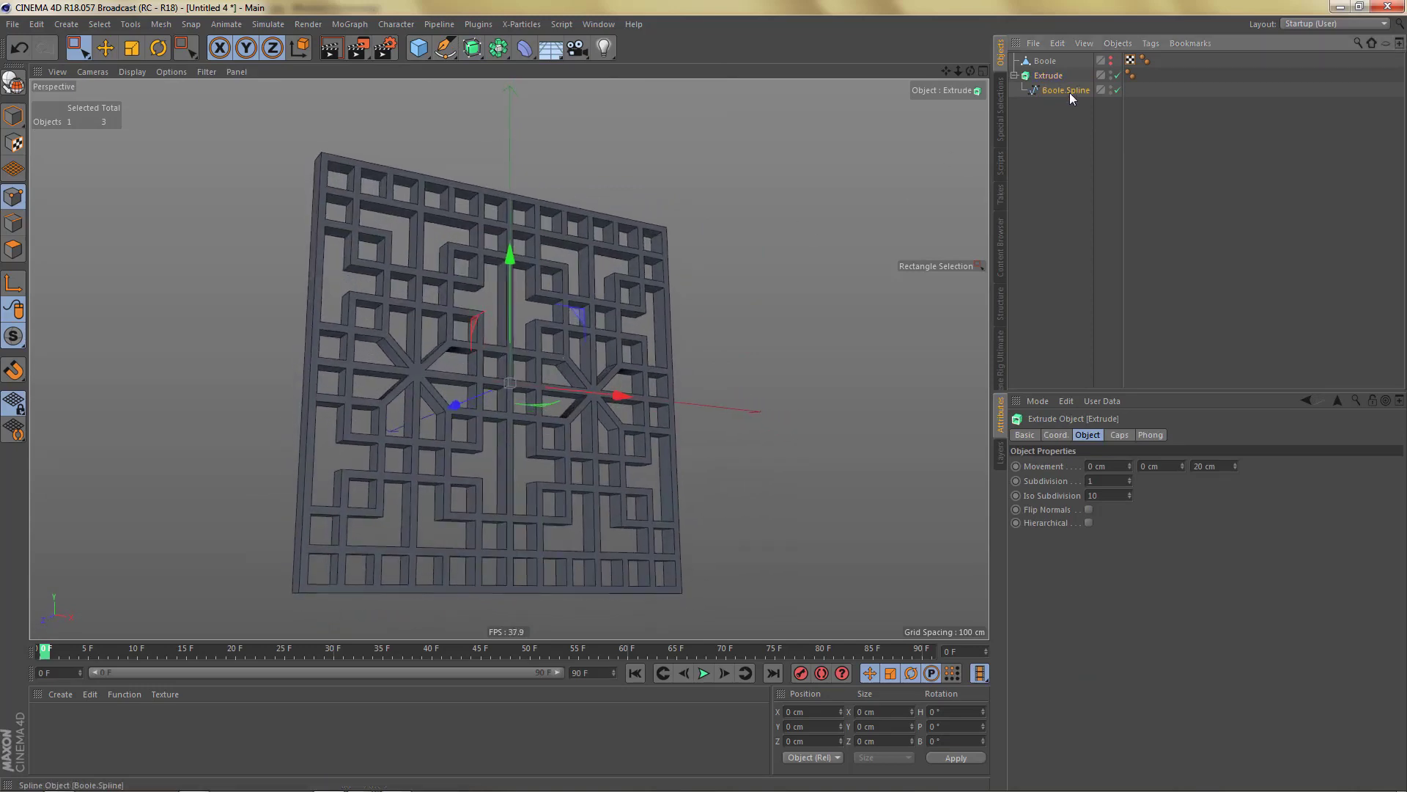
alt+middle_drag(712, 245, 844, 210)
alt+right_drag(517, 321, 598, 308)
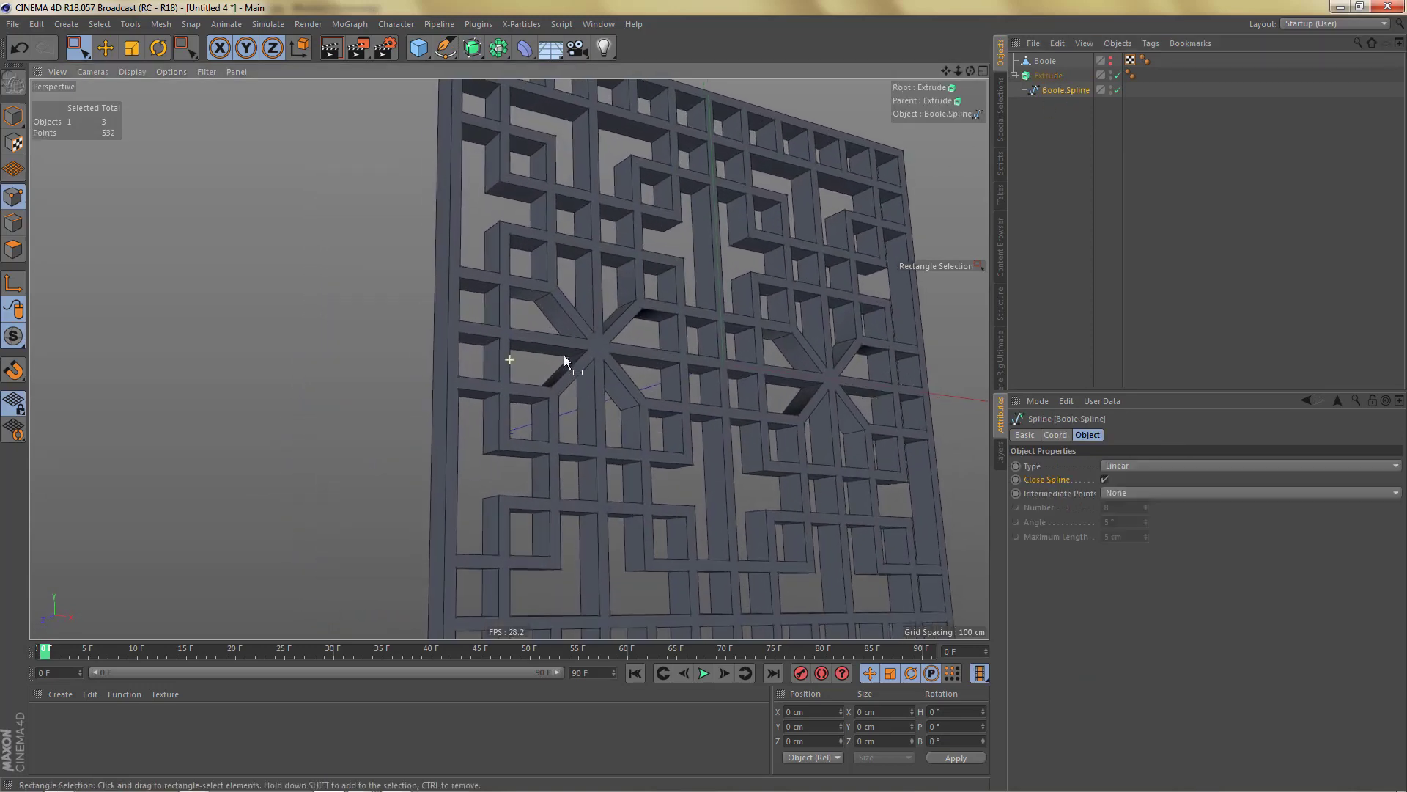
alt+middle_drag(565, 354, 558, 324)
key(u)
key(0)
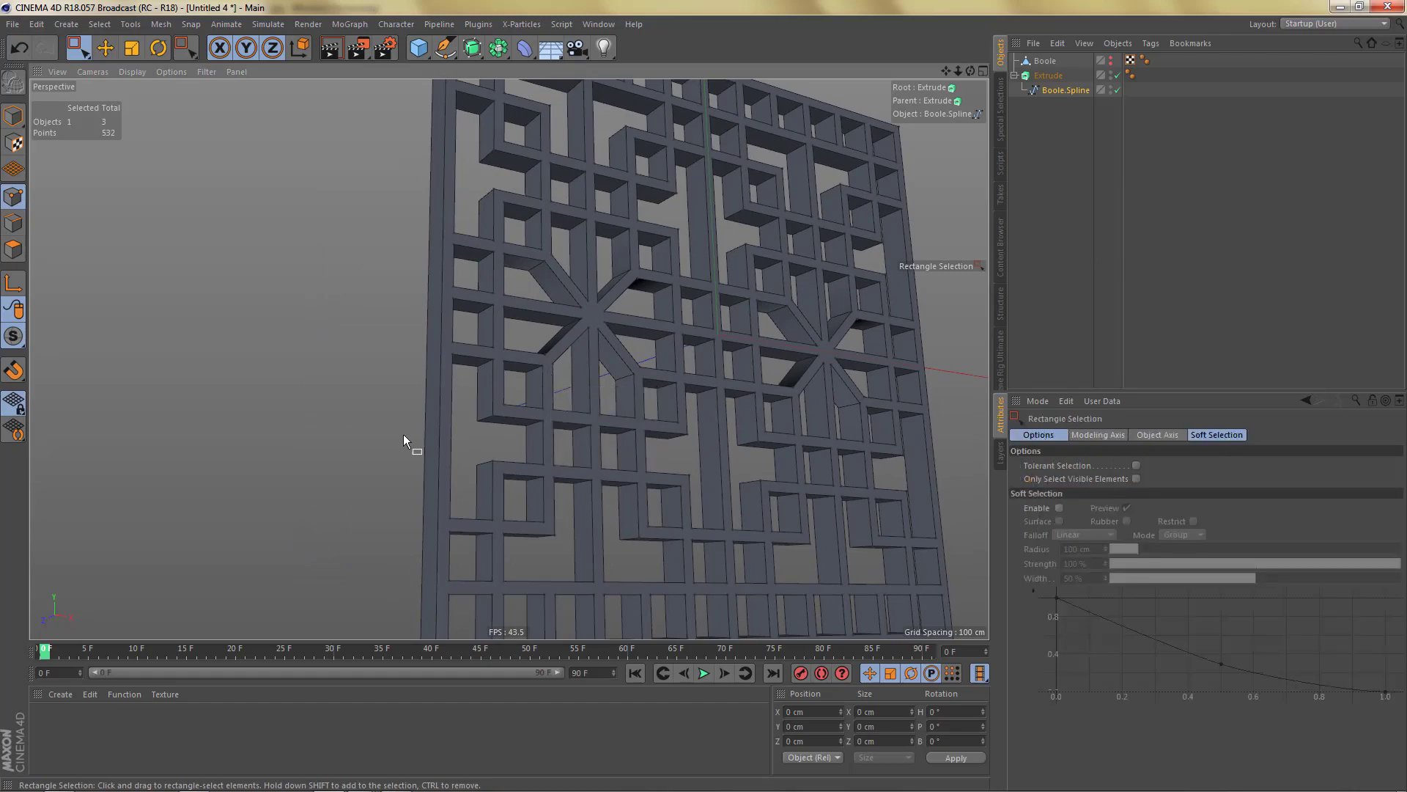
drag(397, 425, 466, 429)
key(k)
key(k)
key(e)
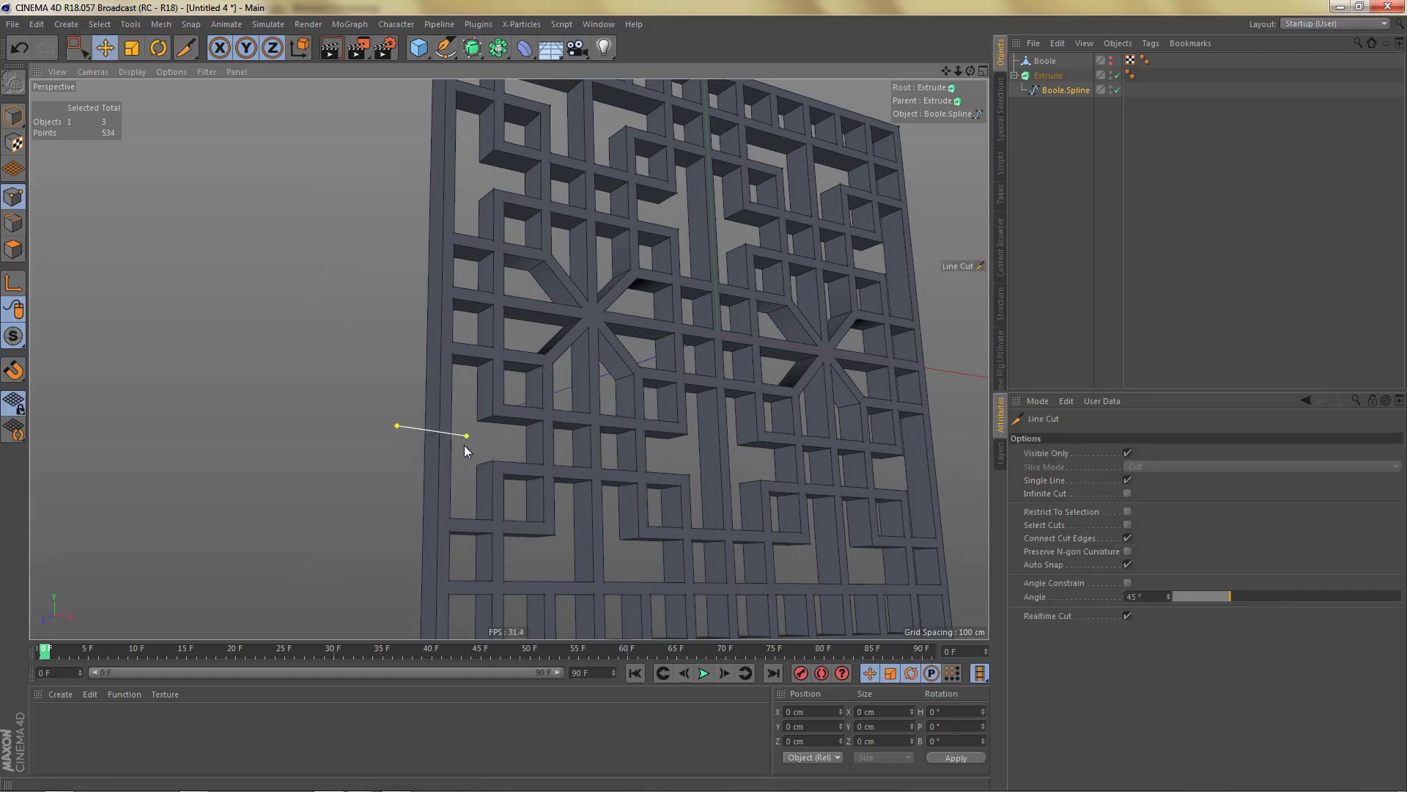
Inspect the cut on the frame's left side from several angles and undo the line cut.
alt+drag(563, 398, 438, 447)
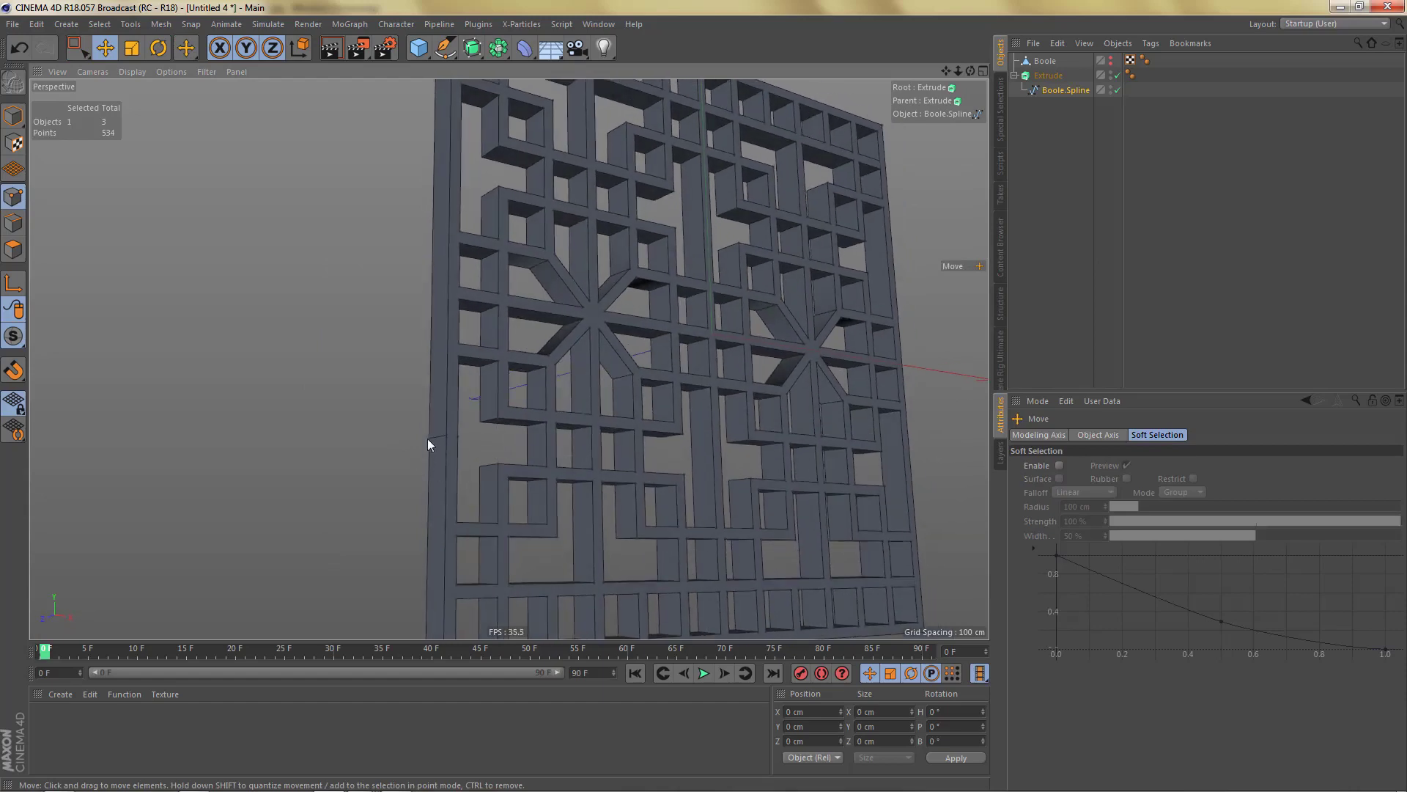
alt+drag(529, 426, 458, 400)
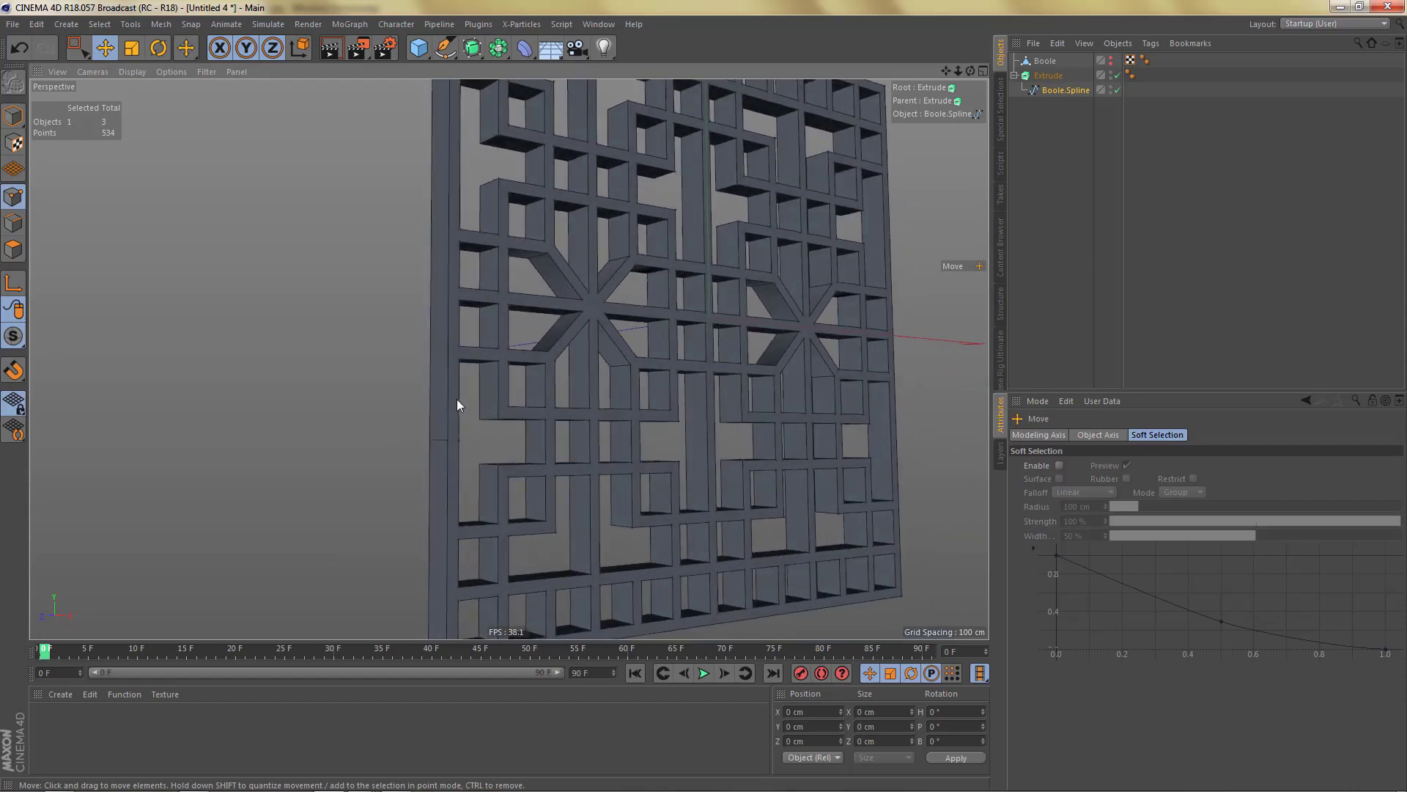
alt+drag(644, 389, 463, 463)
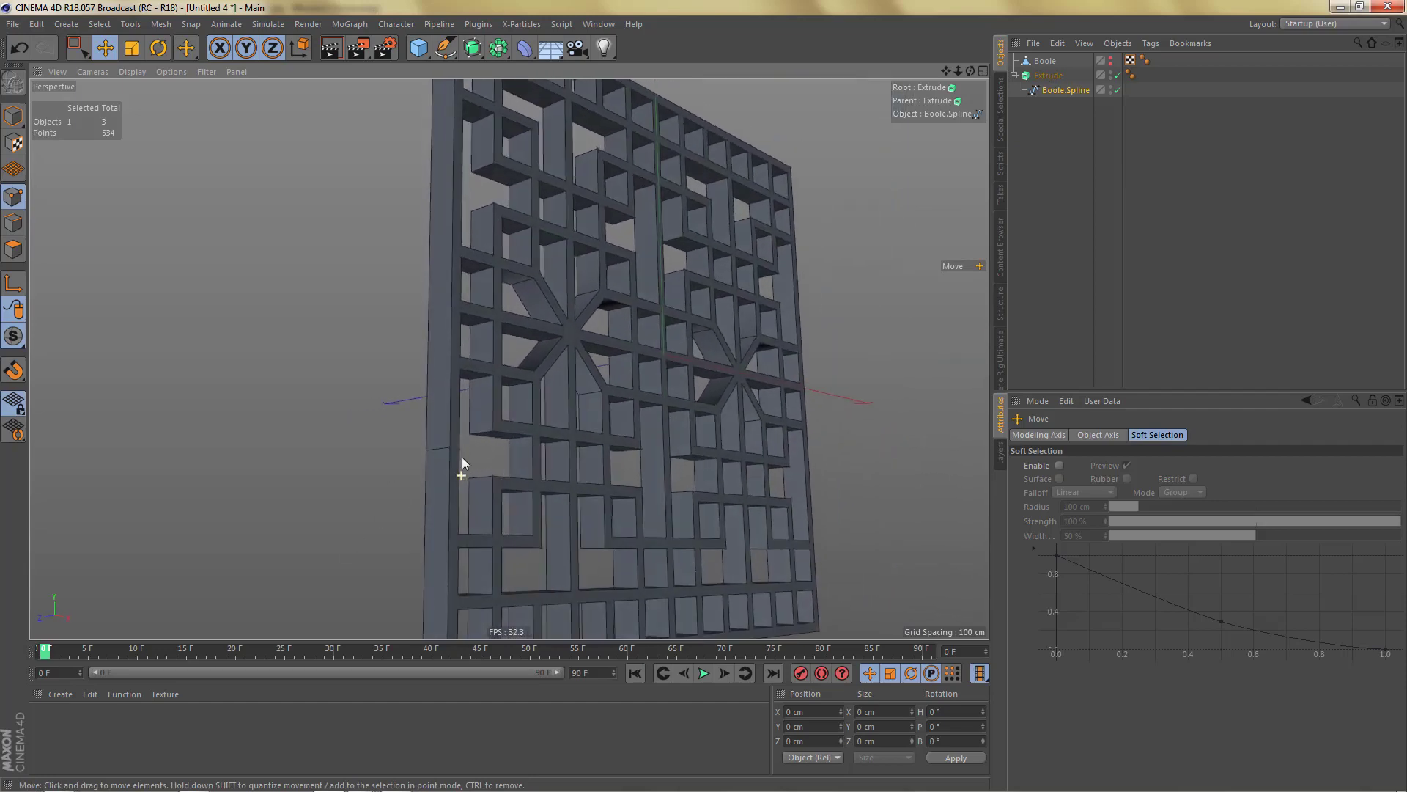
scroll(440, 462, up, 5)
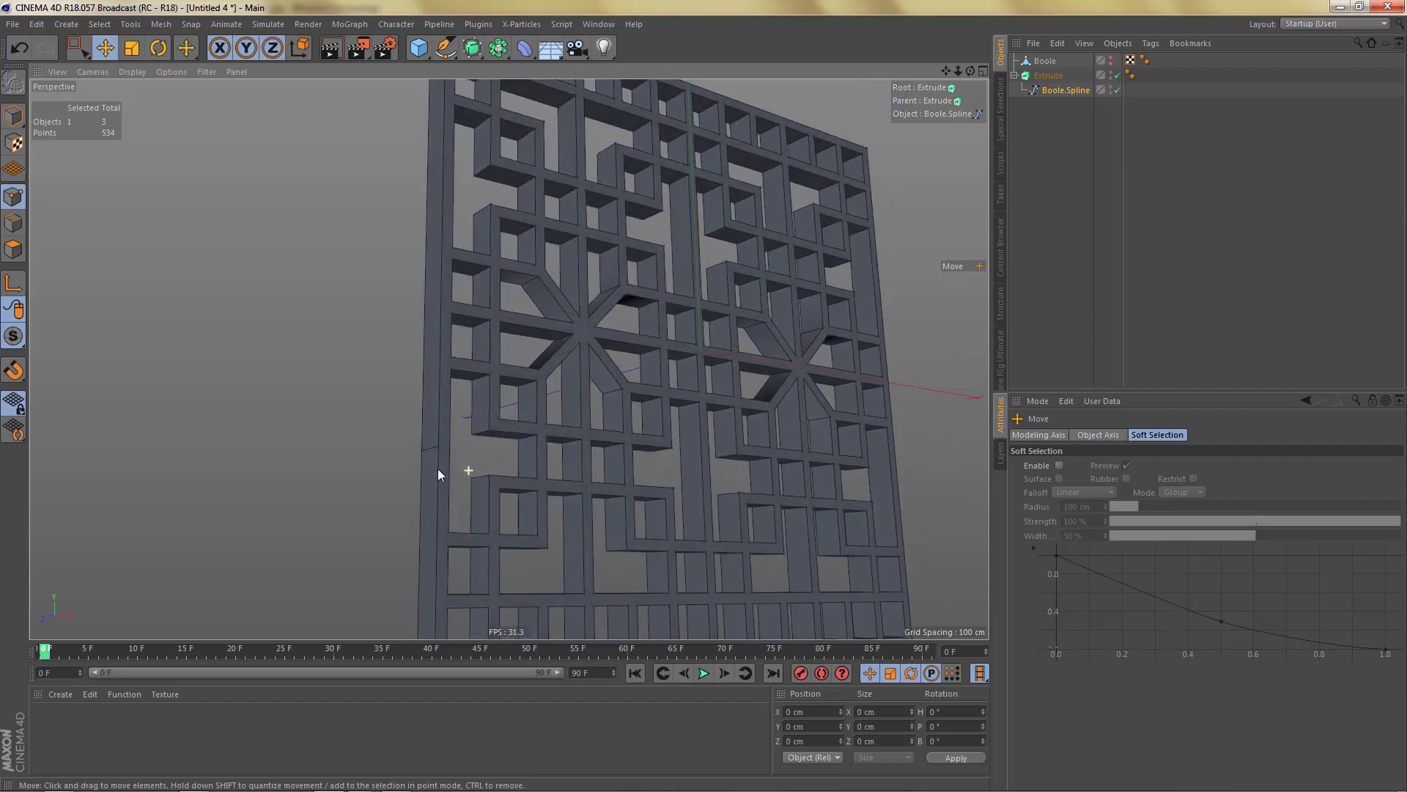
key(ctrl+z)
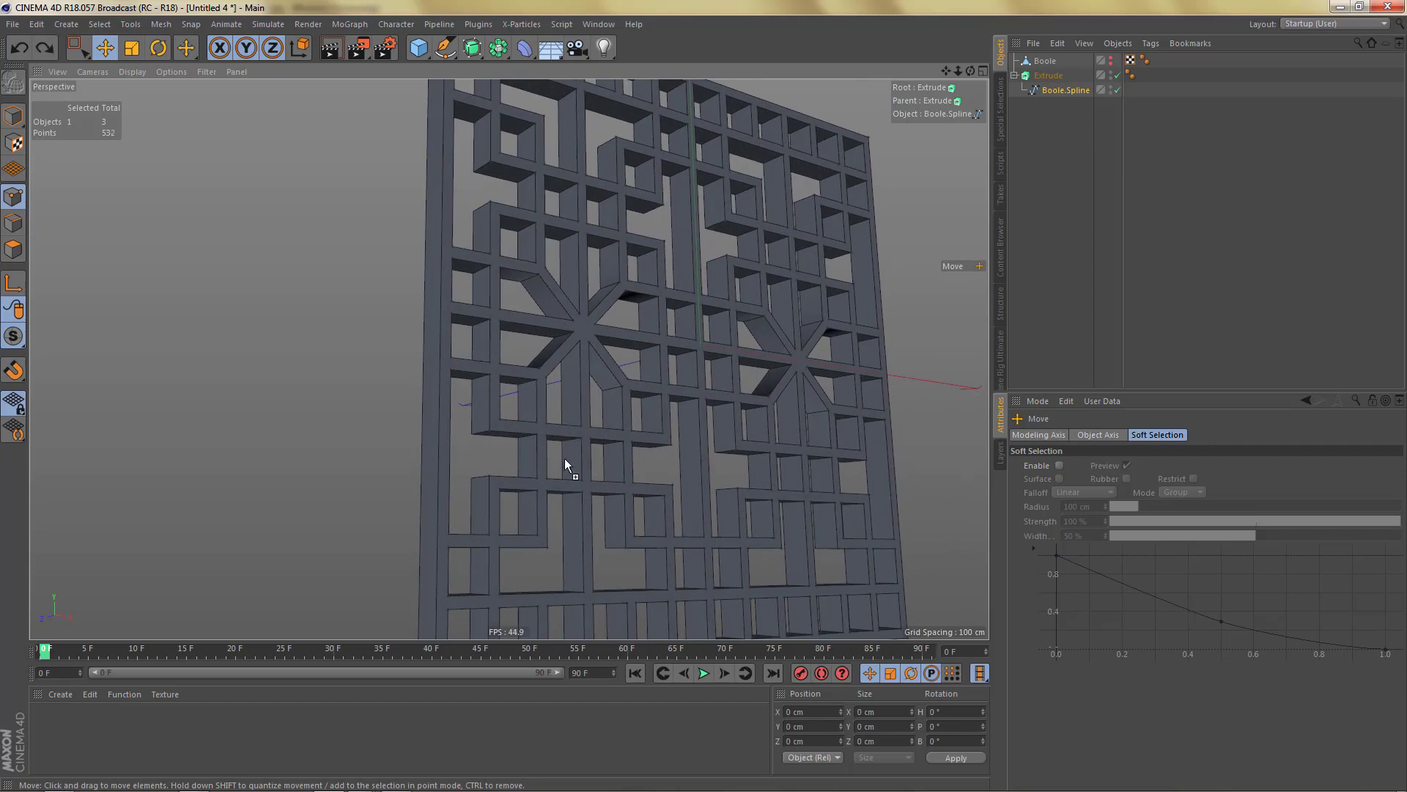
scroll(566, 455, down, 4)
alt+drag(653, 456, 556, 449)
scroll(534, 461, up, 4)
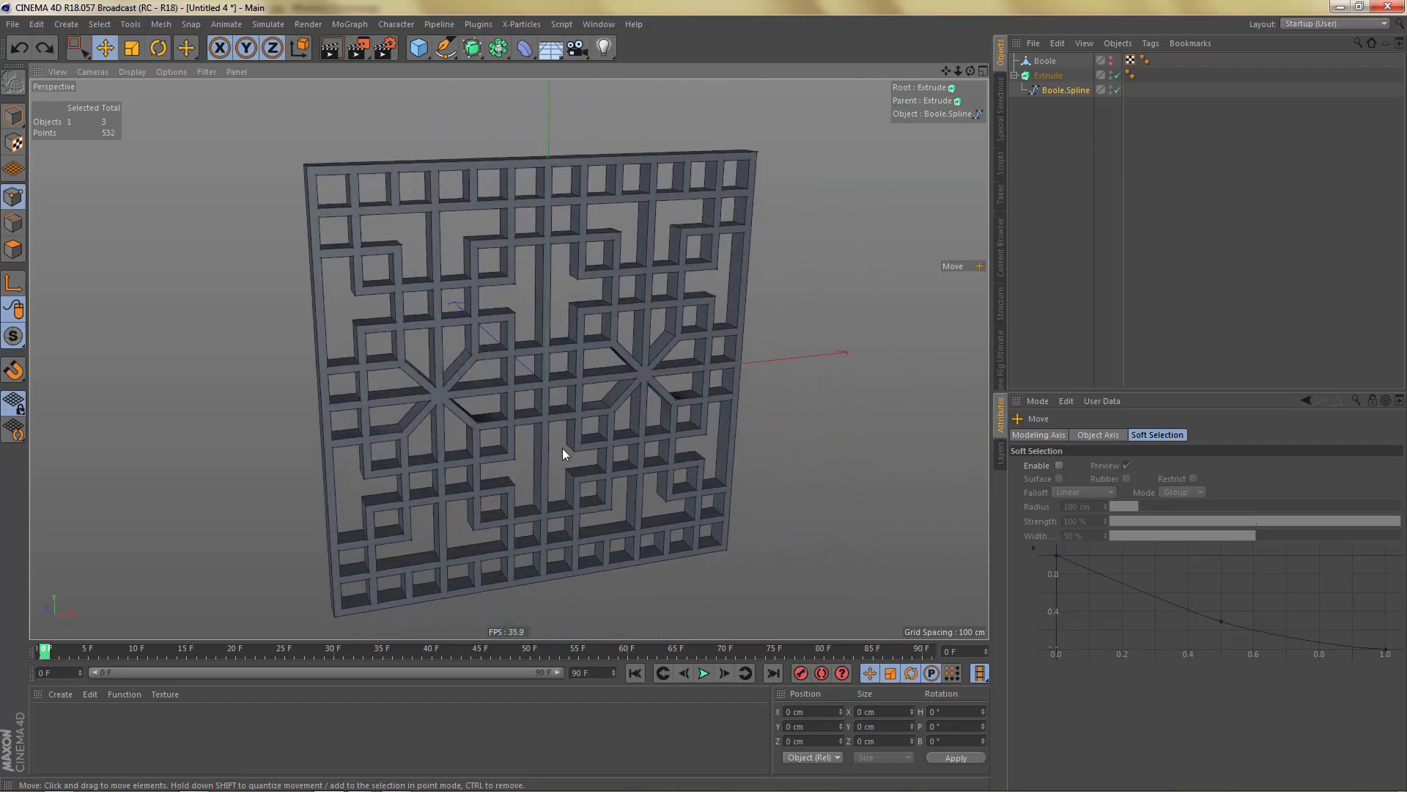